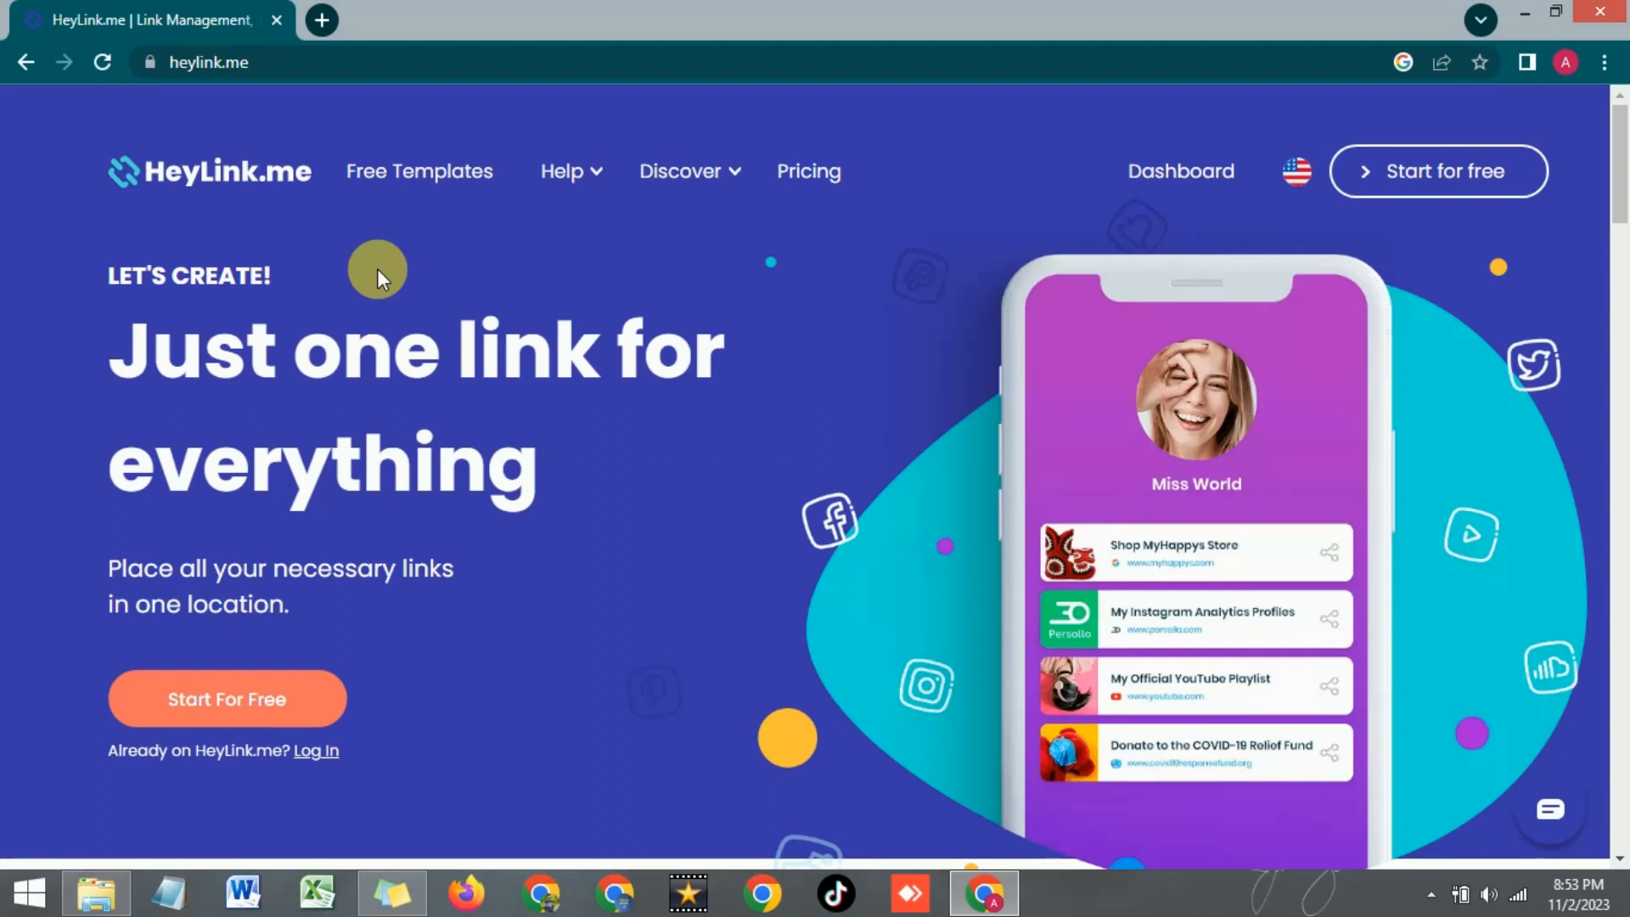
Start a free HeyLink.me sign-up and fill in the saved e-mail address
scroll(380, 268, down, 2)
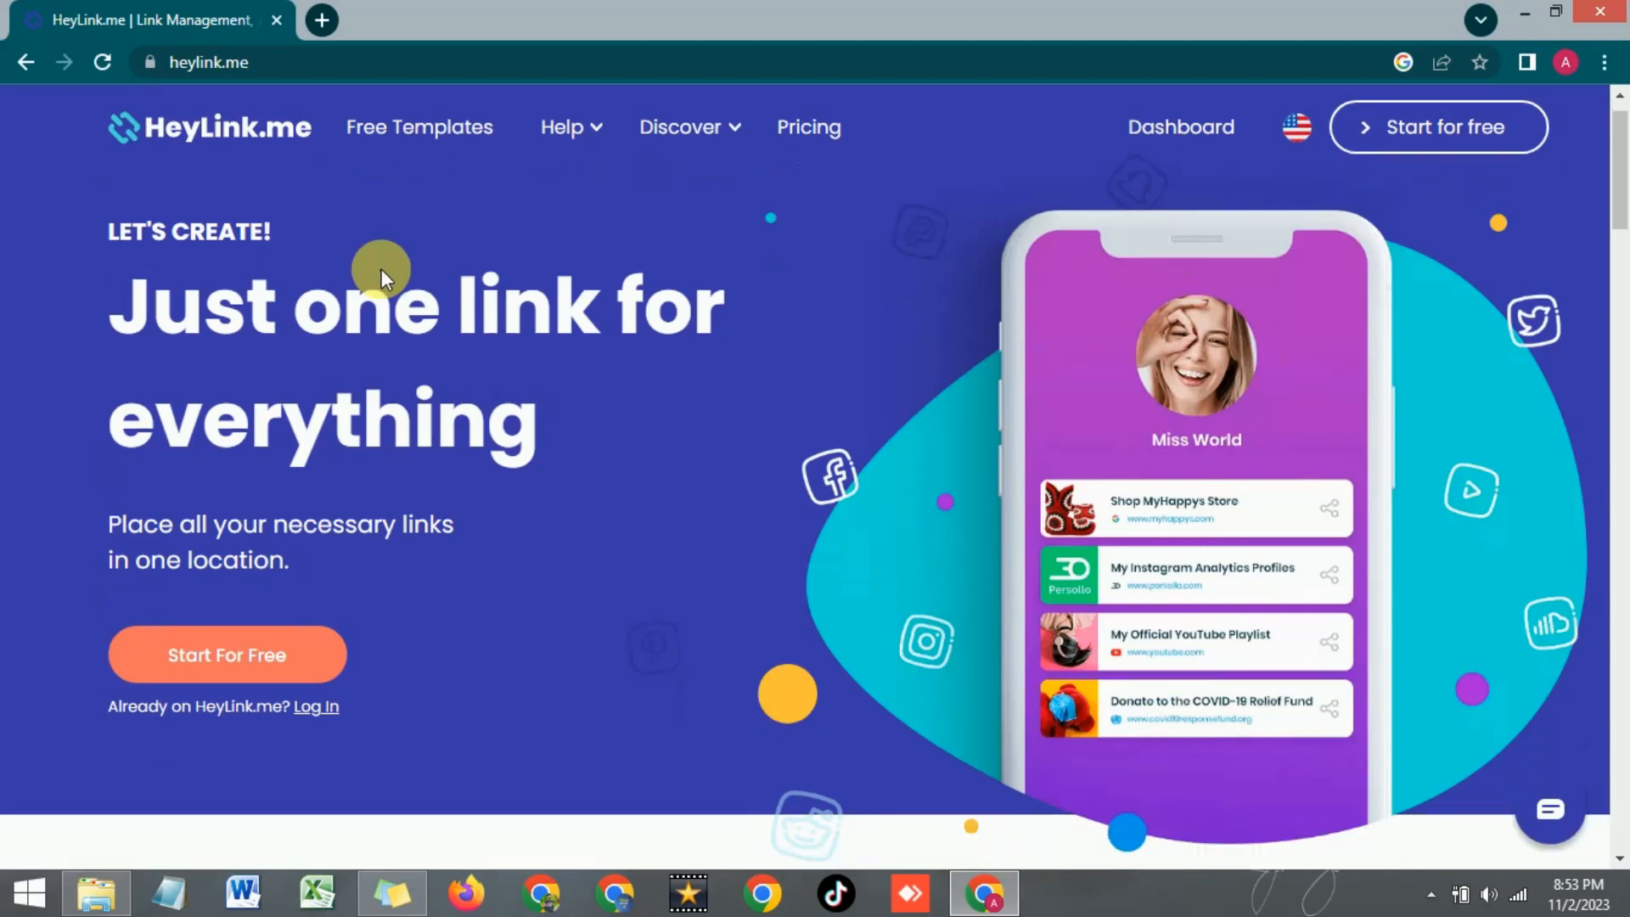
scroll(386, 271, up, 2)
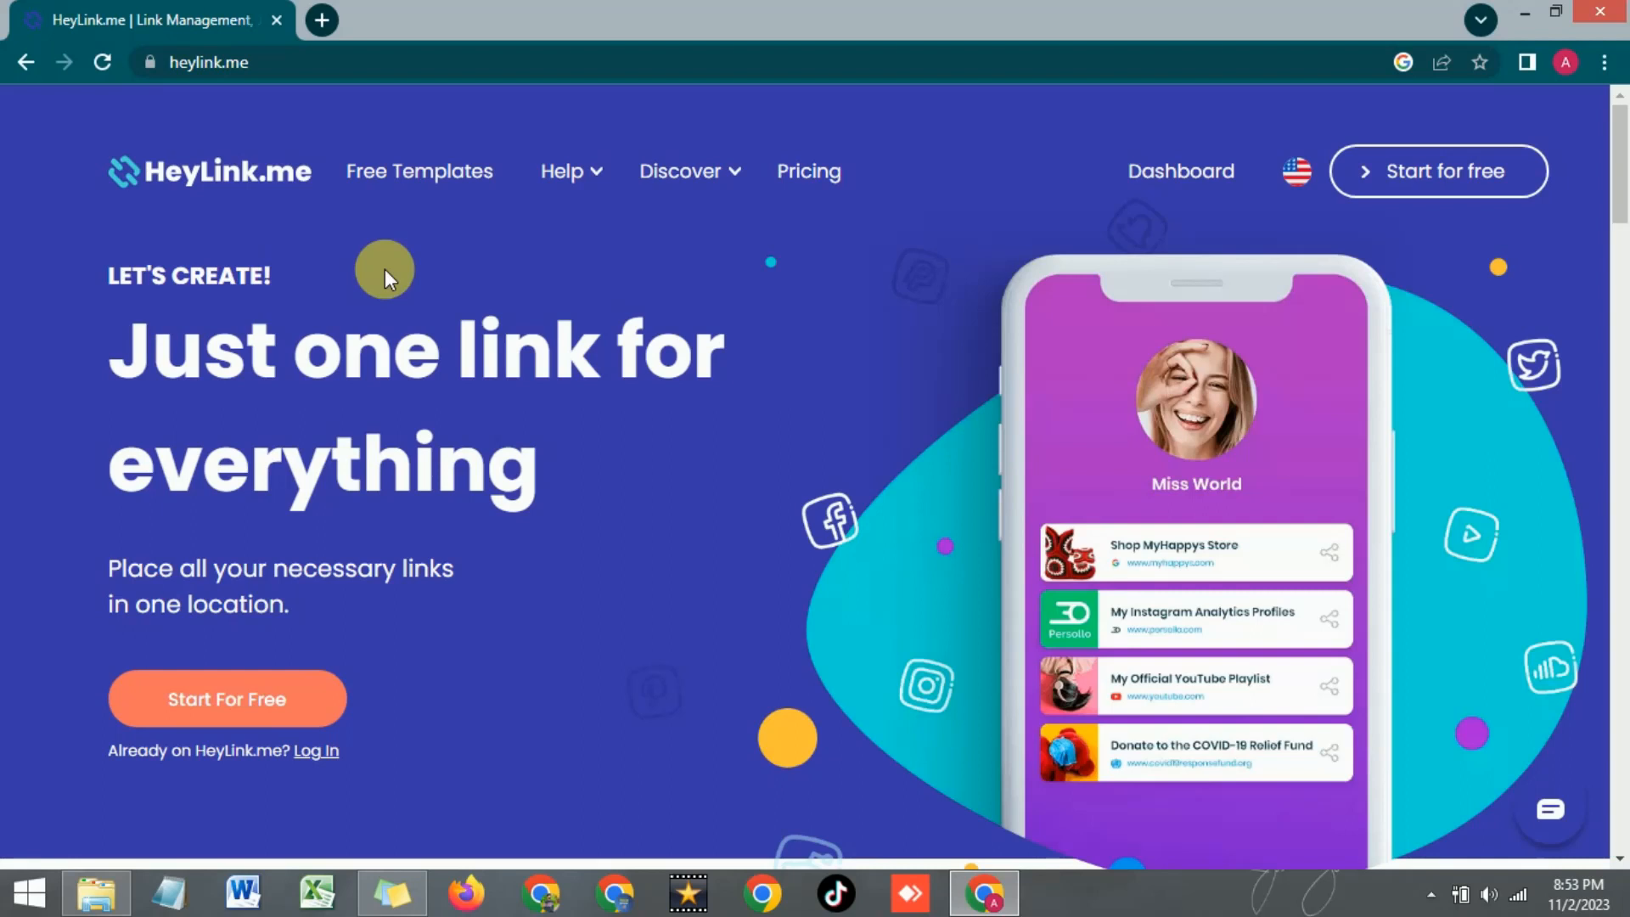
scroll(385, 268, down, 5)
scroll(172, 357, up, 5)
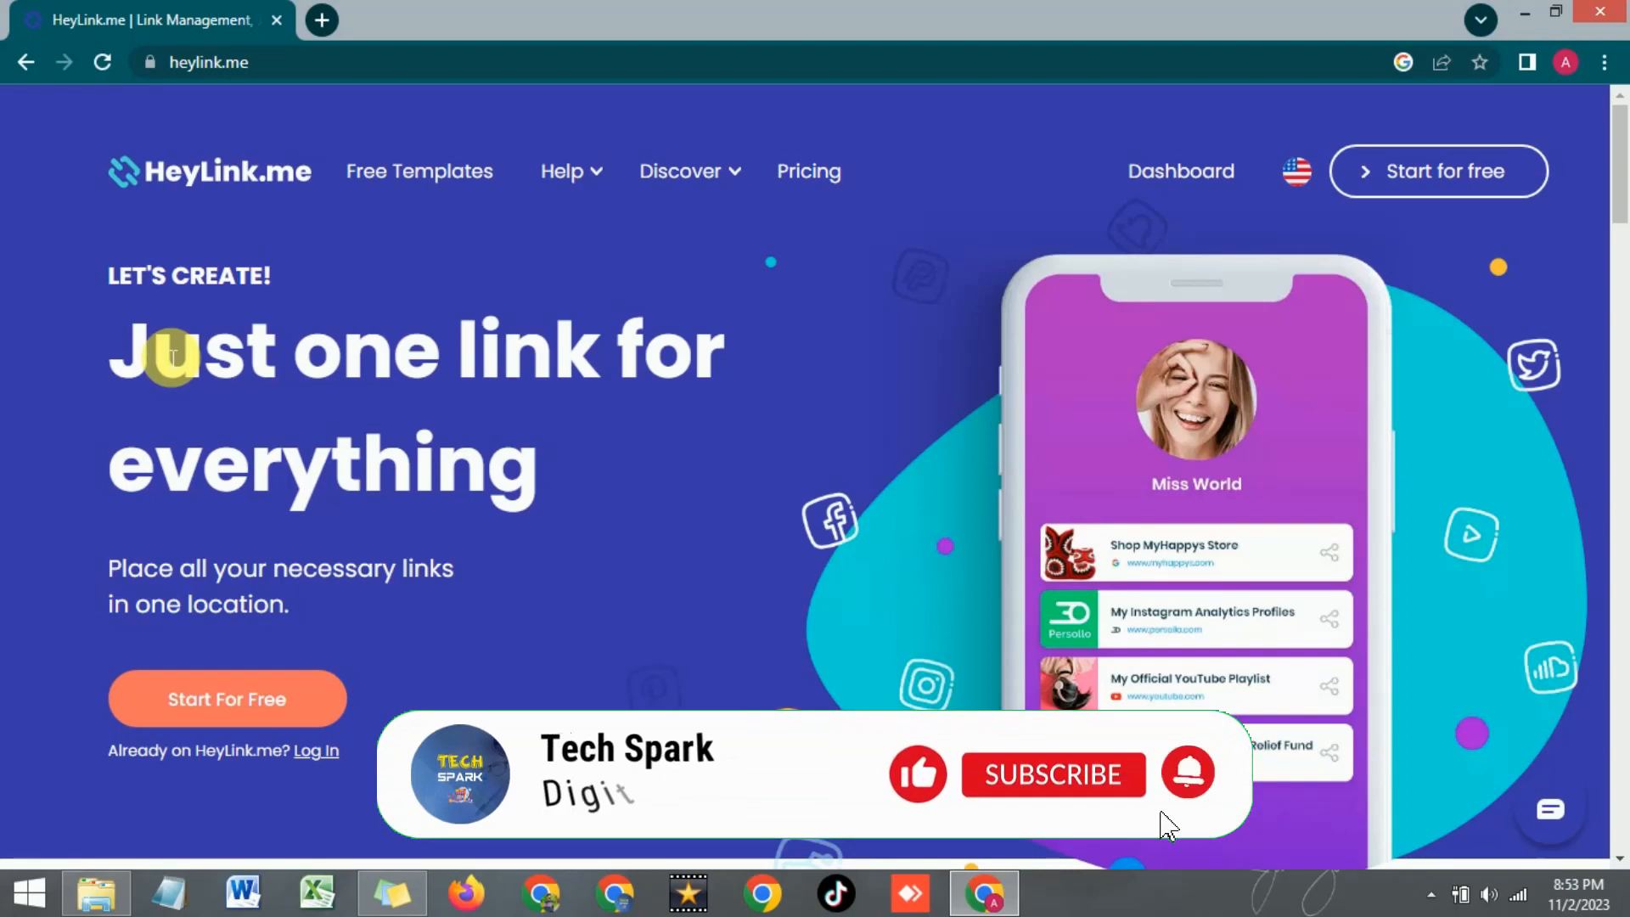
scroll(323, 349, down, 3)
scroll(323, 349, up, 3)
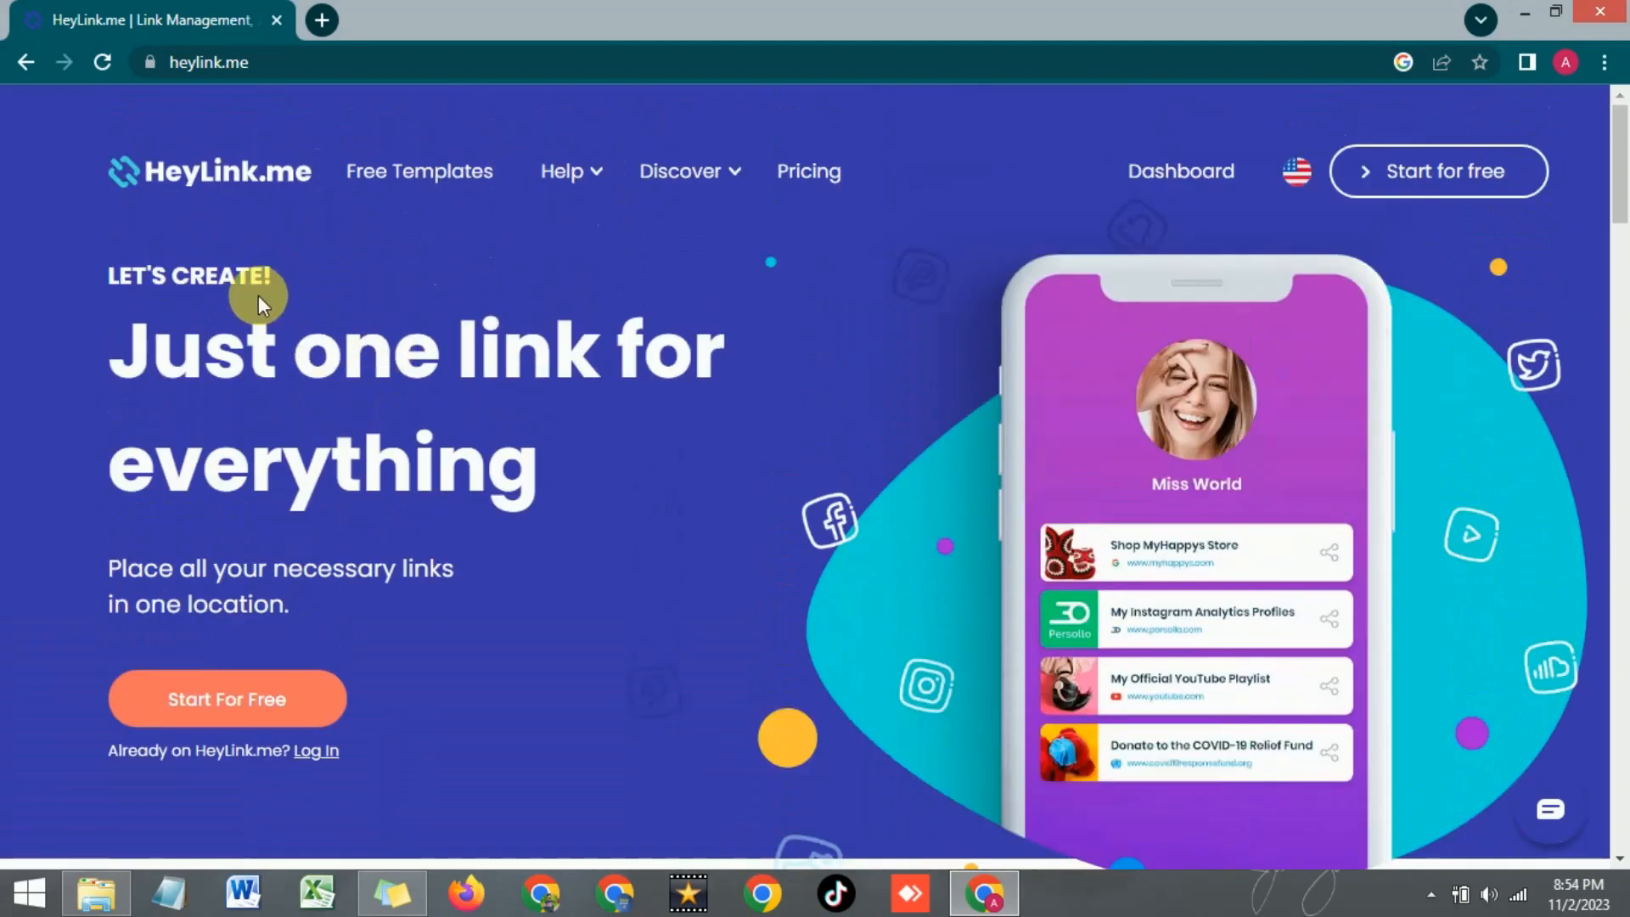
scroll(229, 349, down, 2)
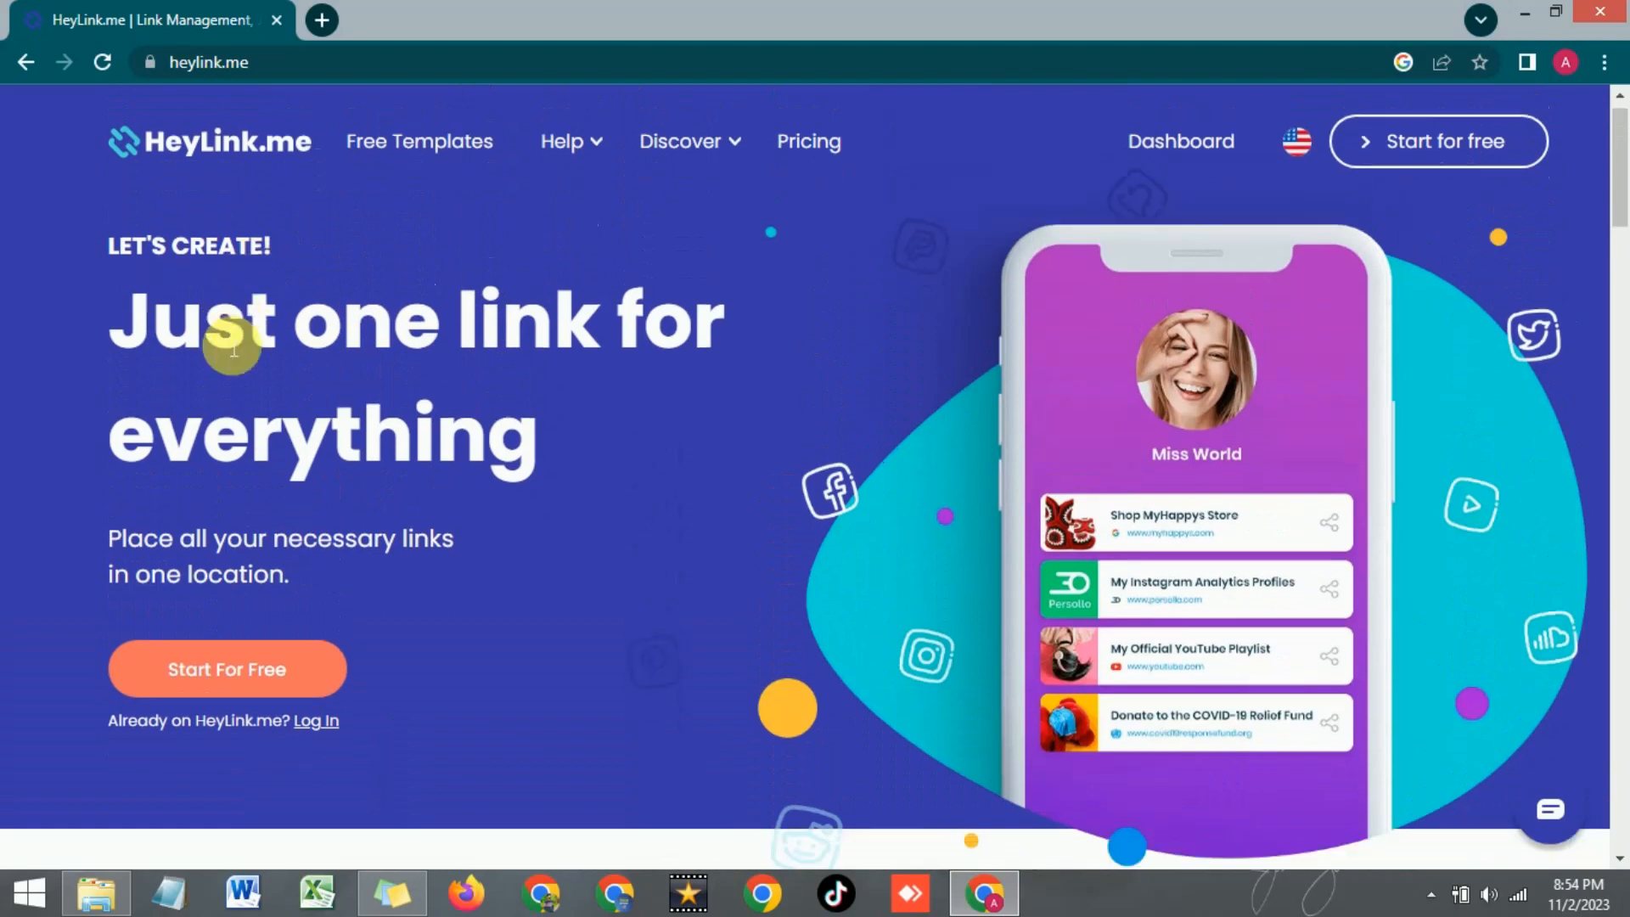
scroll(230, 348, up, 2)
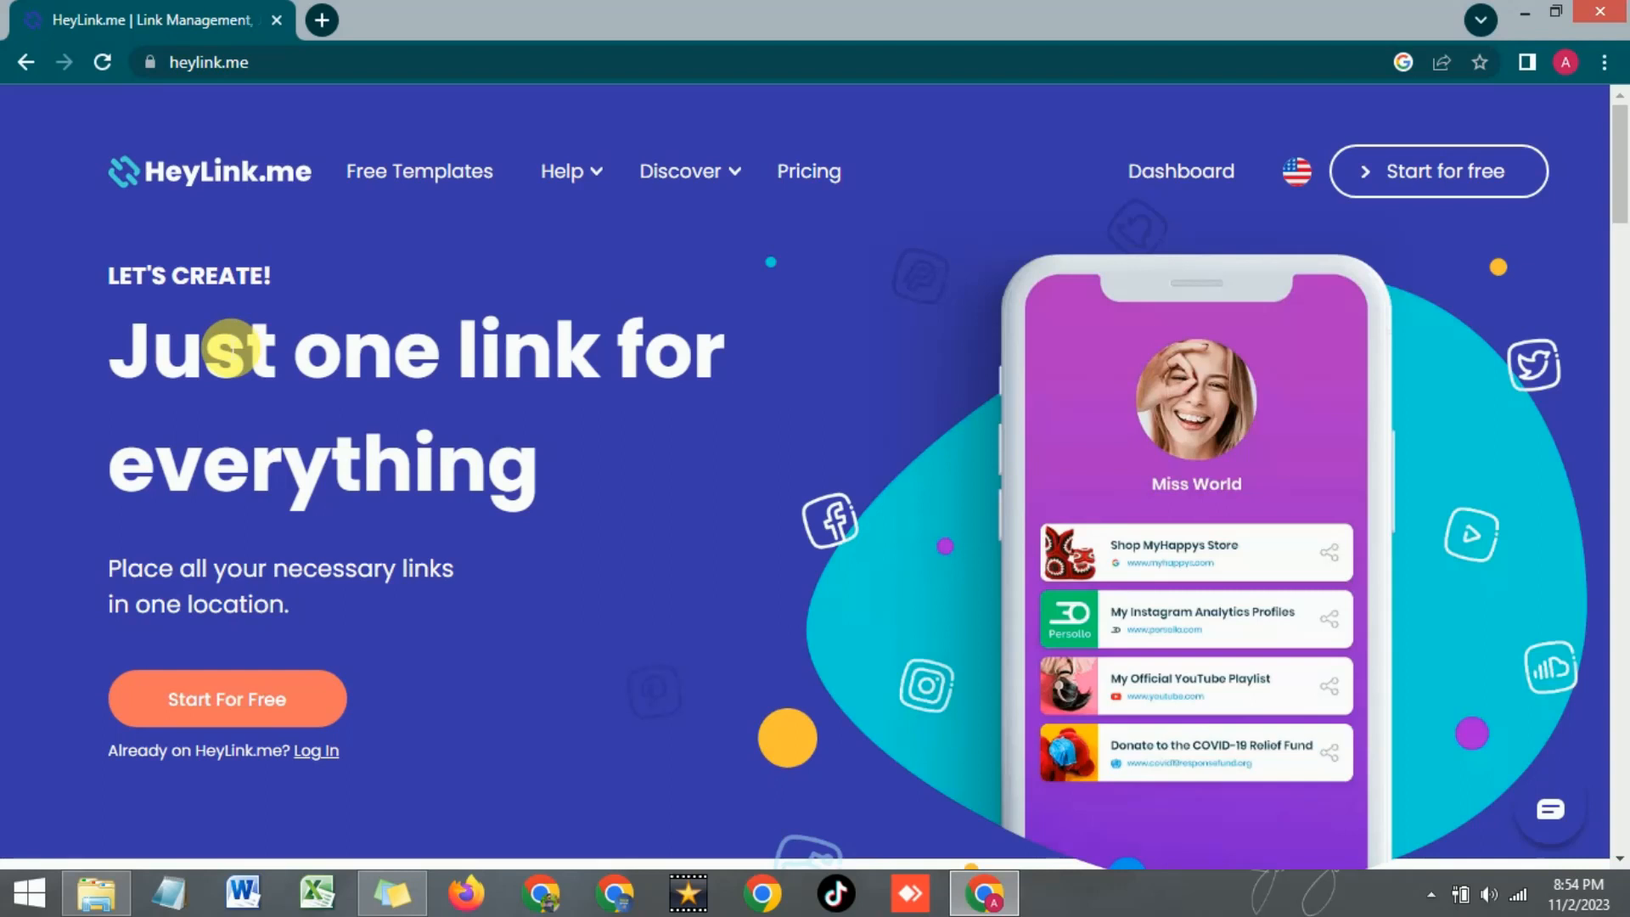
scroll(160, 283, down, 3)
scroll(160, 284, up, 3)
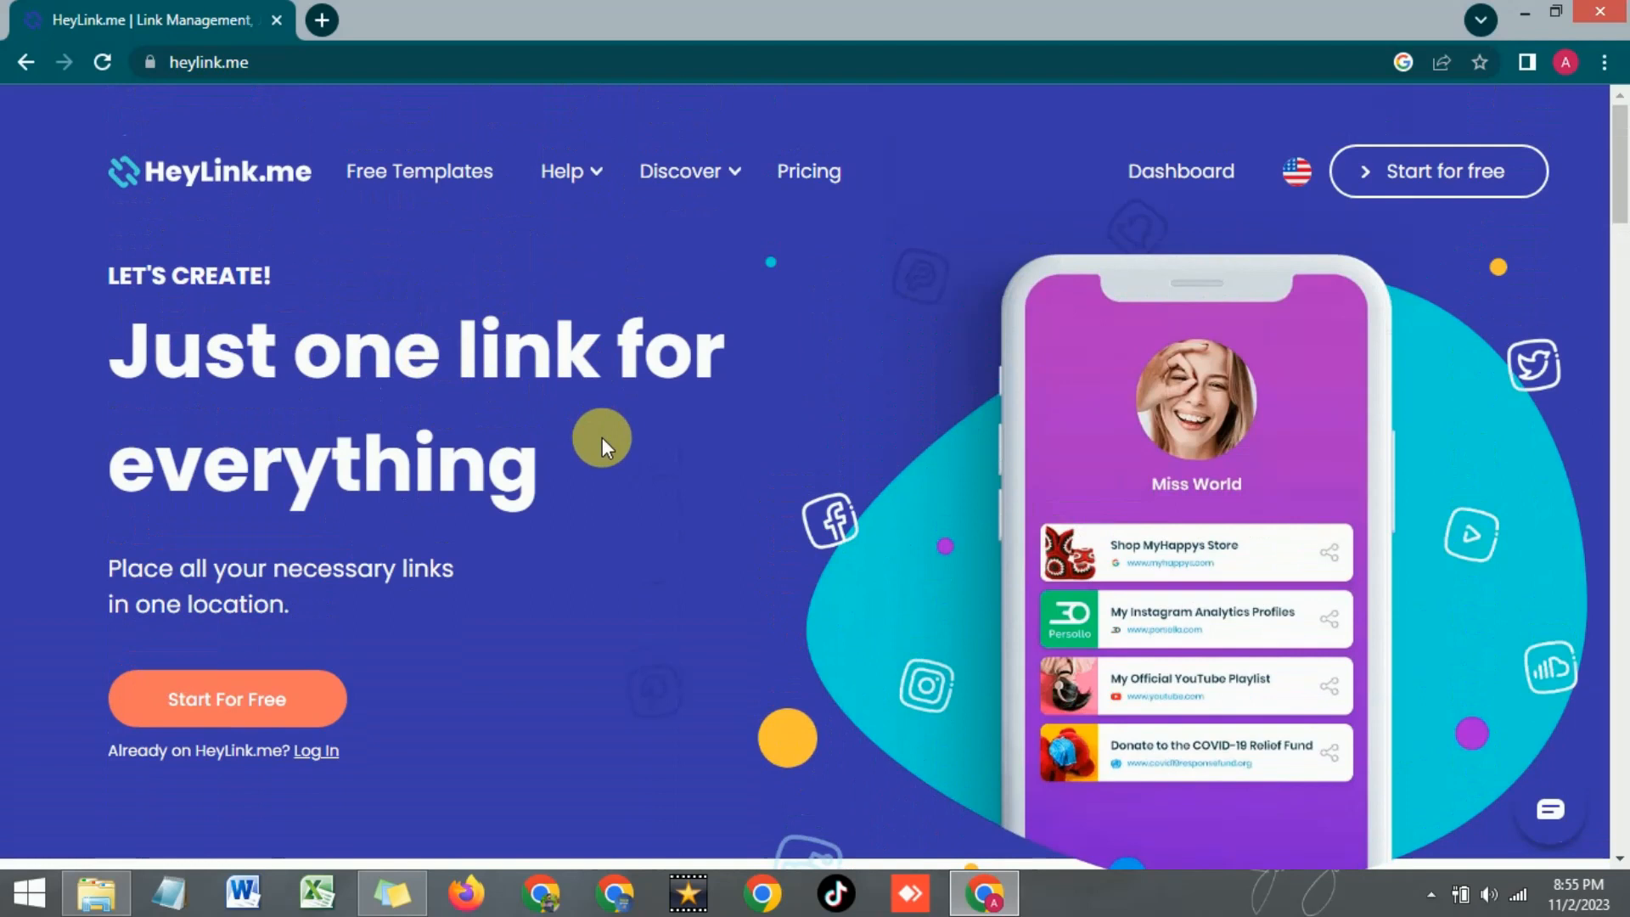
scroll(695, 415, down, 3)
scroll(694, 415, up, 3)
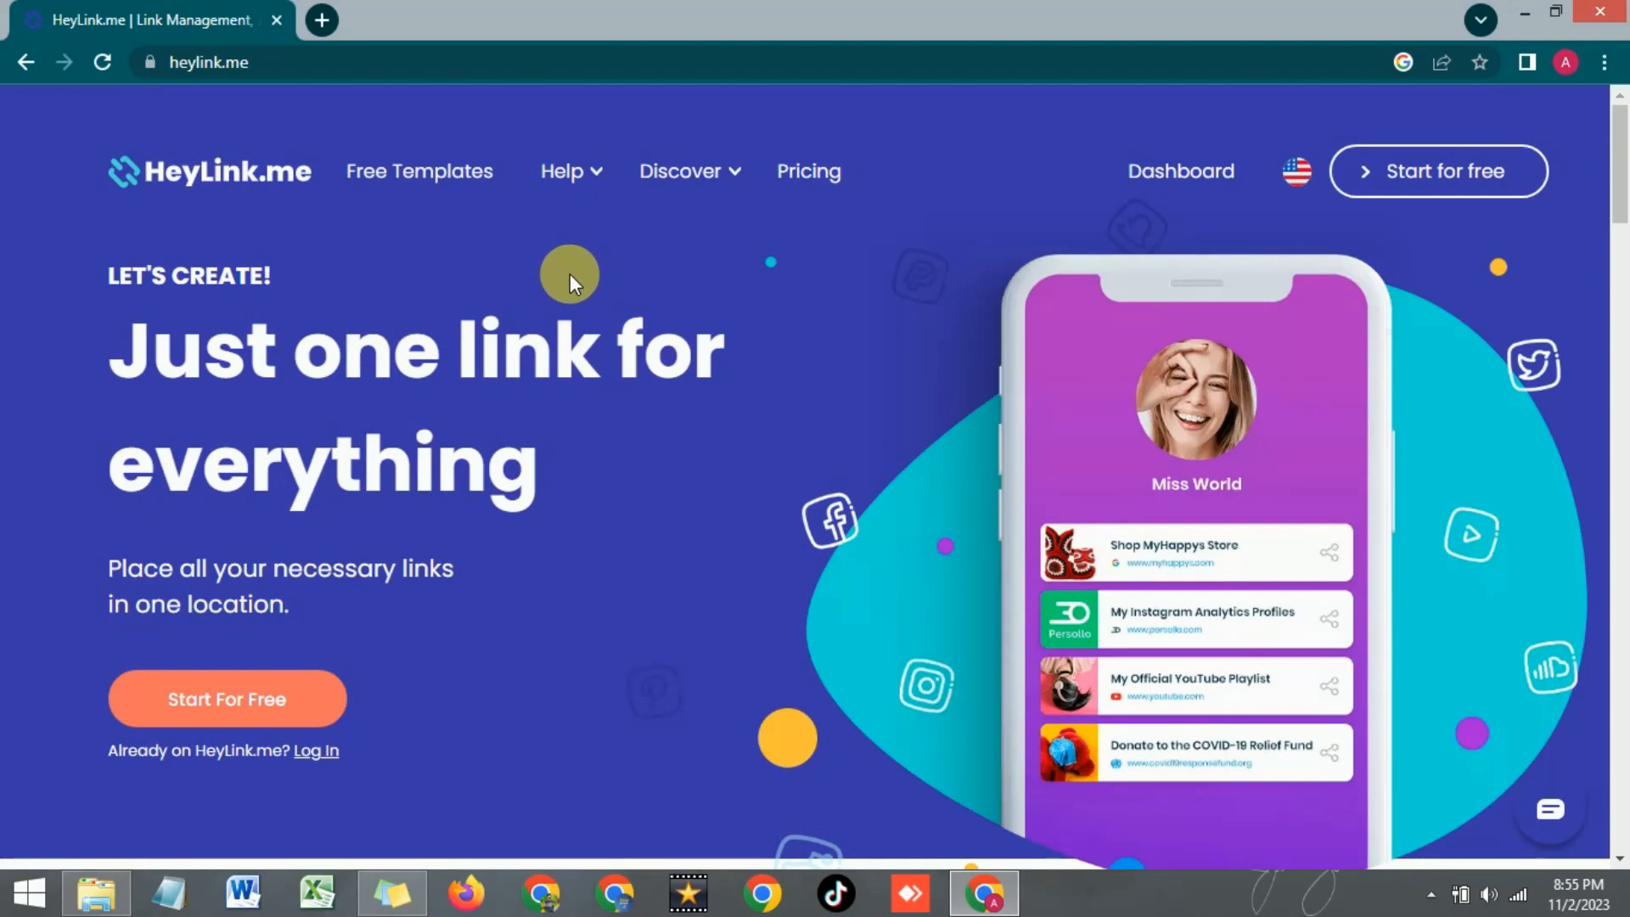
scroll(569, 273, down, 2)
scroll(455, 375, up, 2)
click(255, 701)
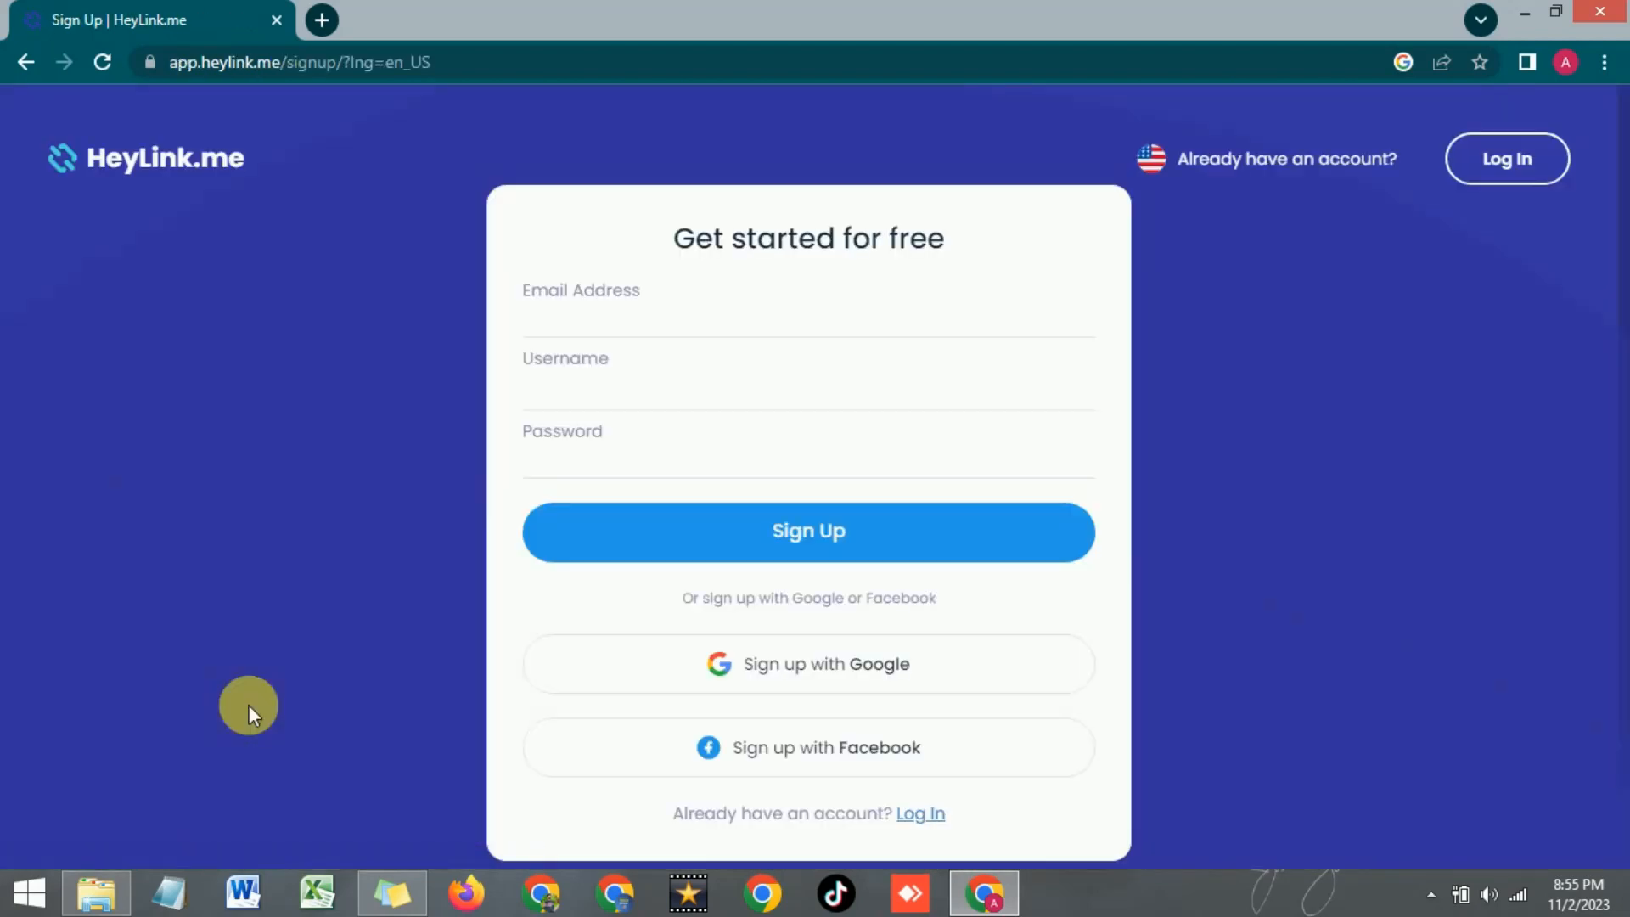
click(613, 334)
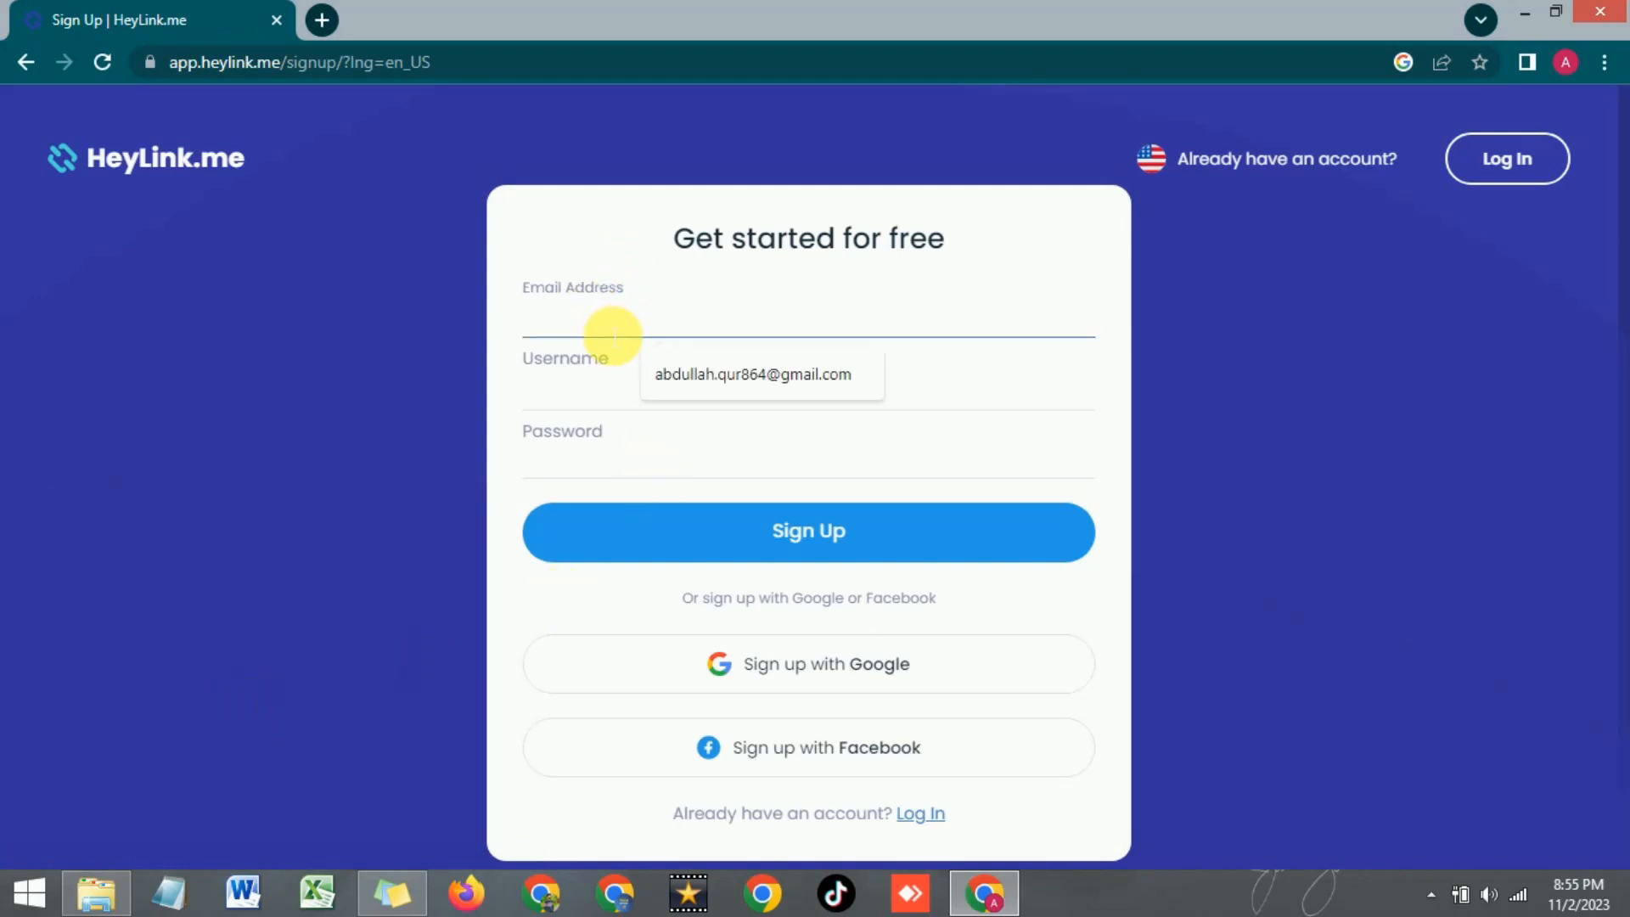
click(692, 376)
Choose a username, appending 8644 after the first choice proves taken
click(600, 410)
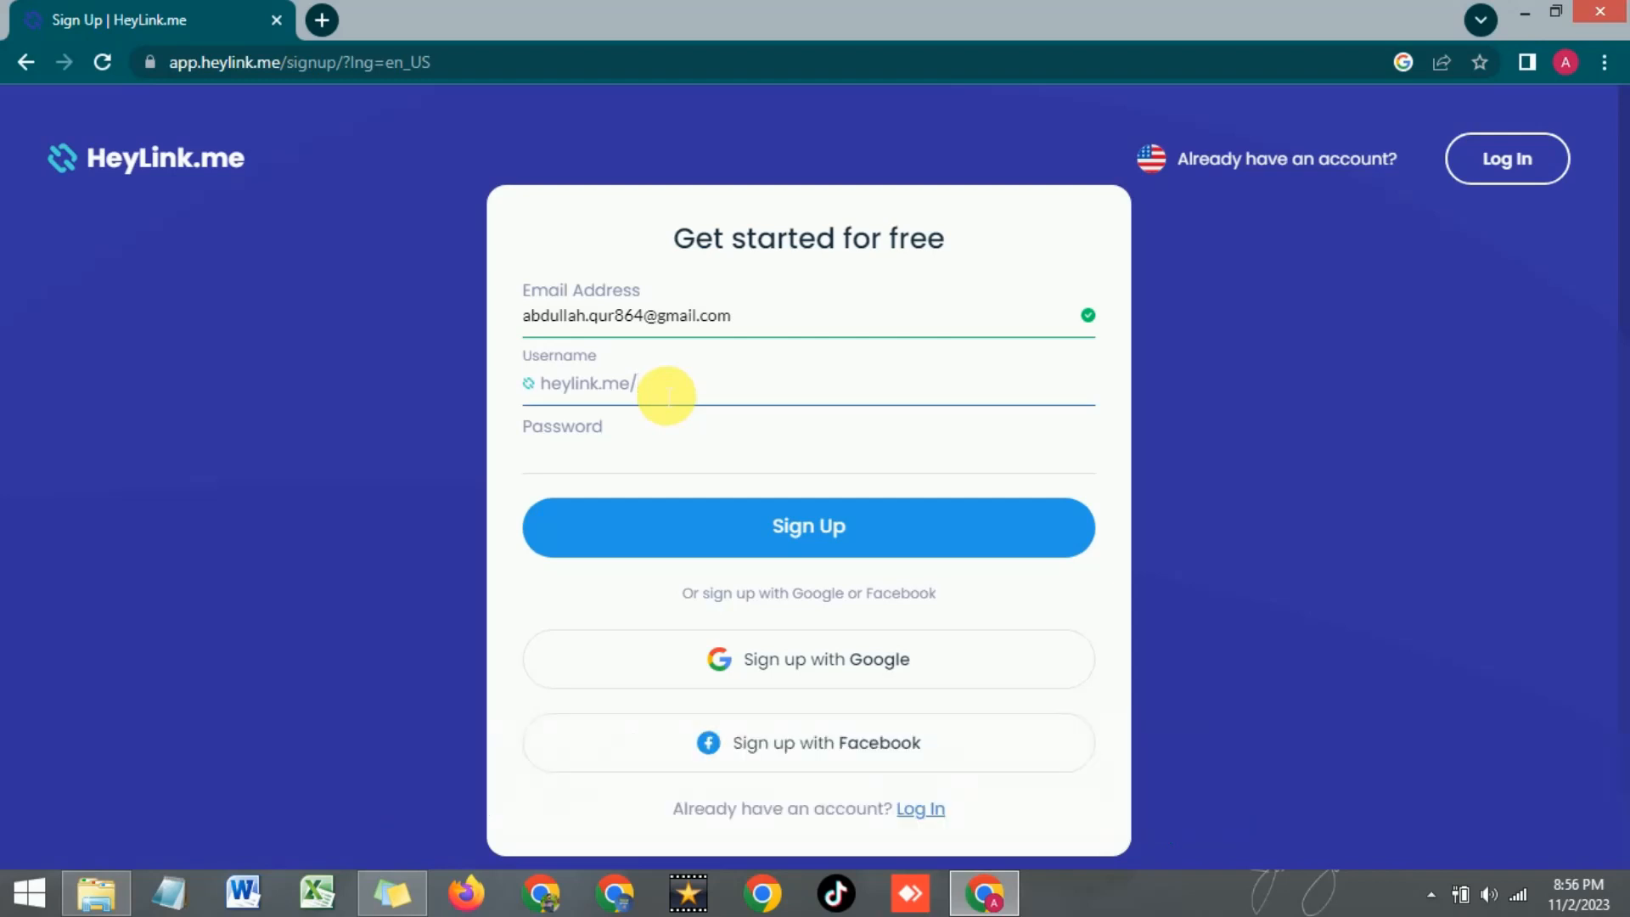
text(bdullah)
click(657, 445)
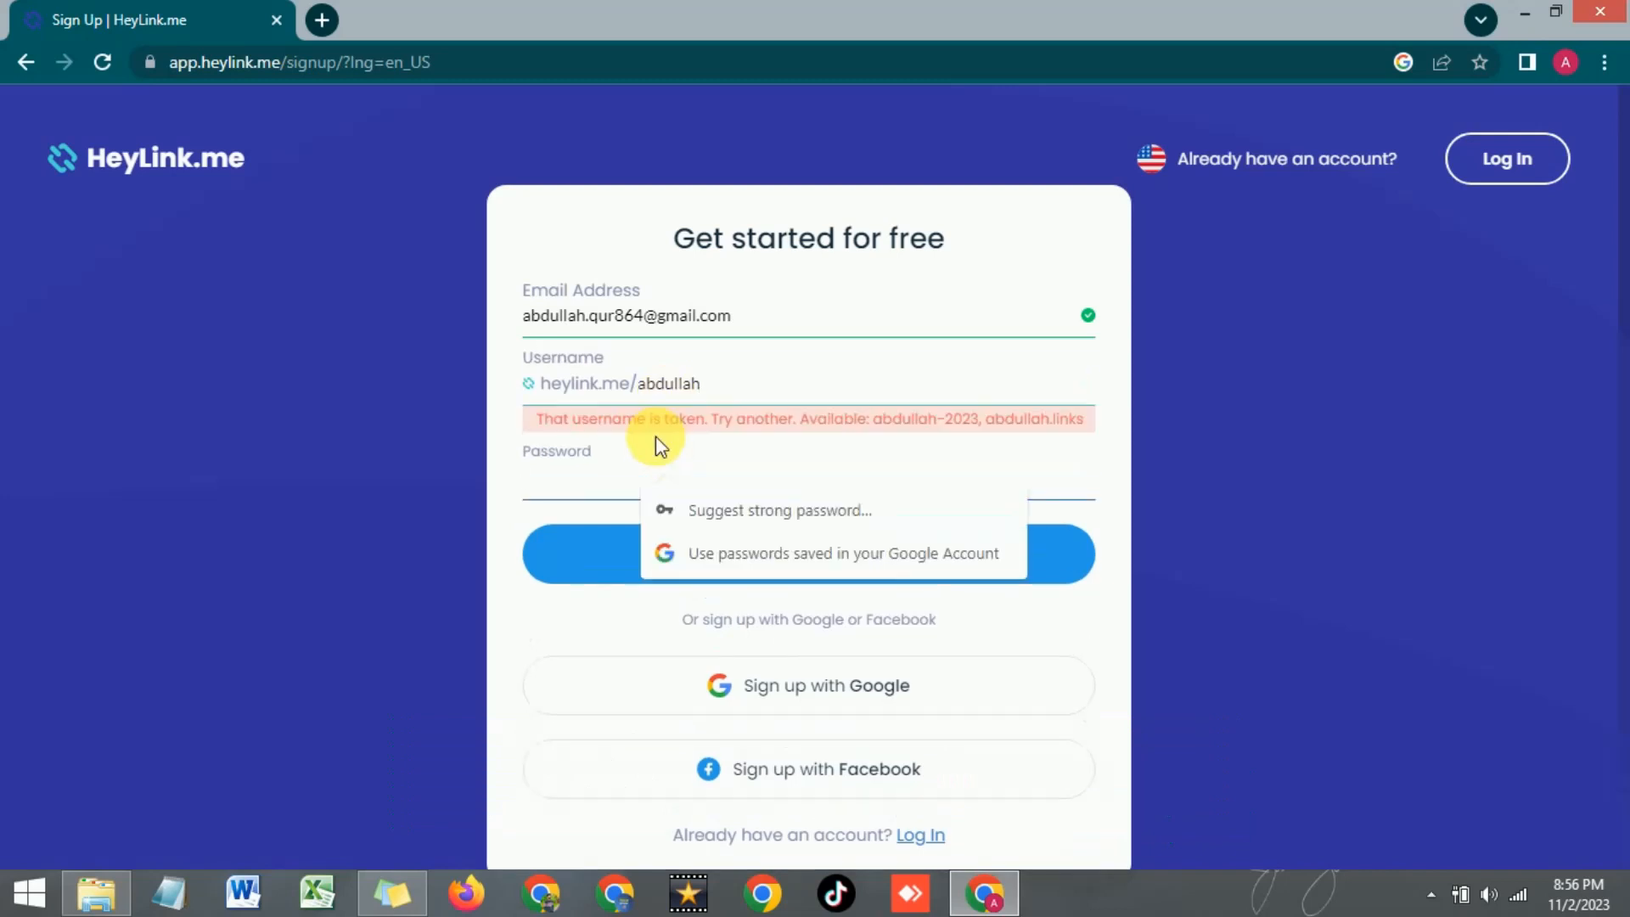
click(740, 392)
text(8644)
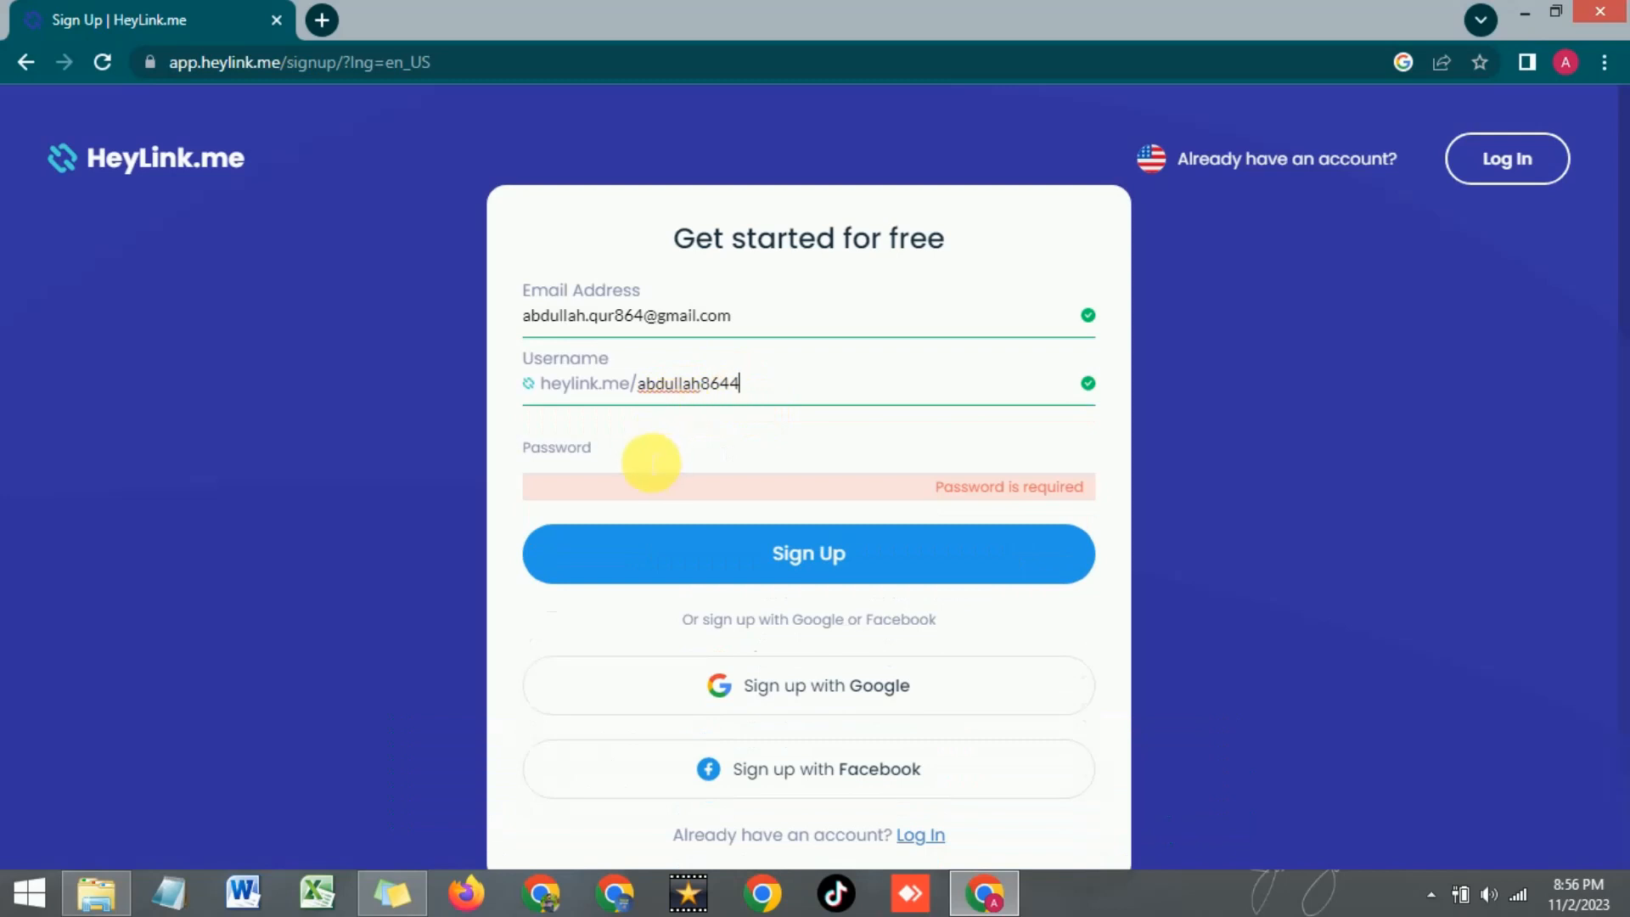
Enter the account password and submit the sign-up form
click(651, 461)
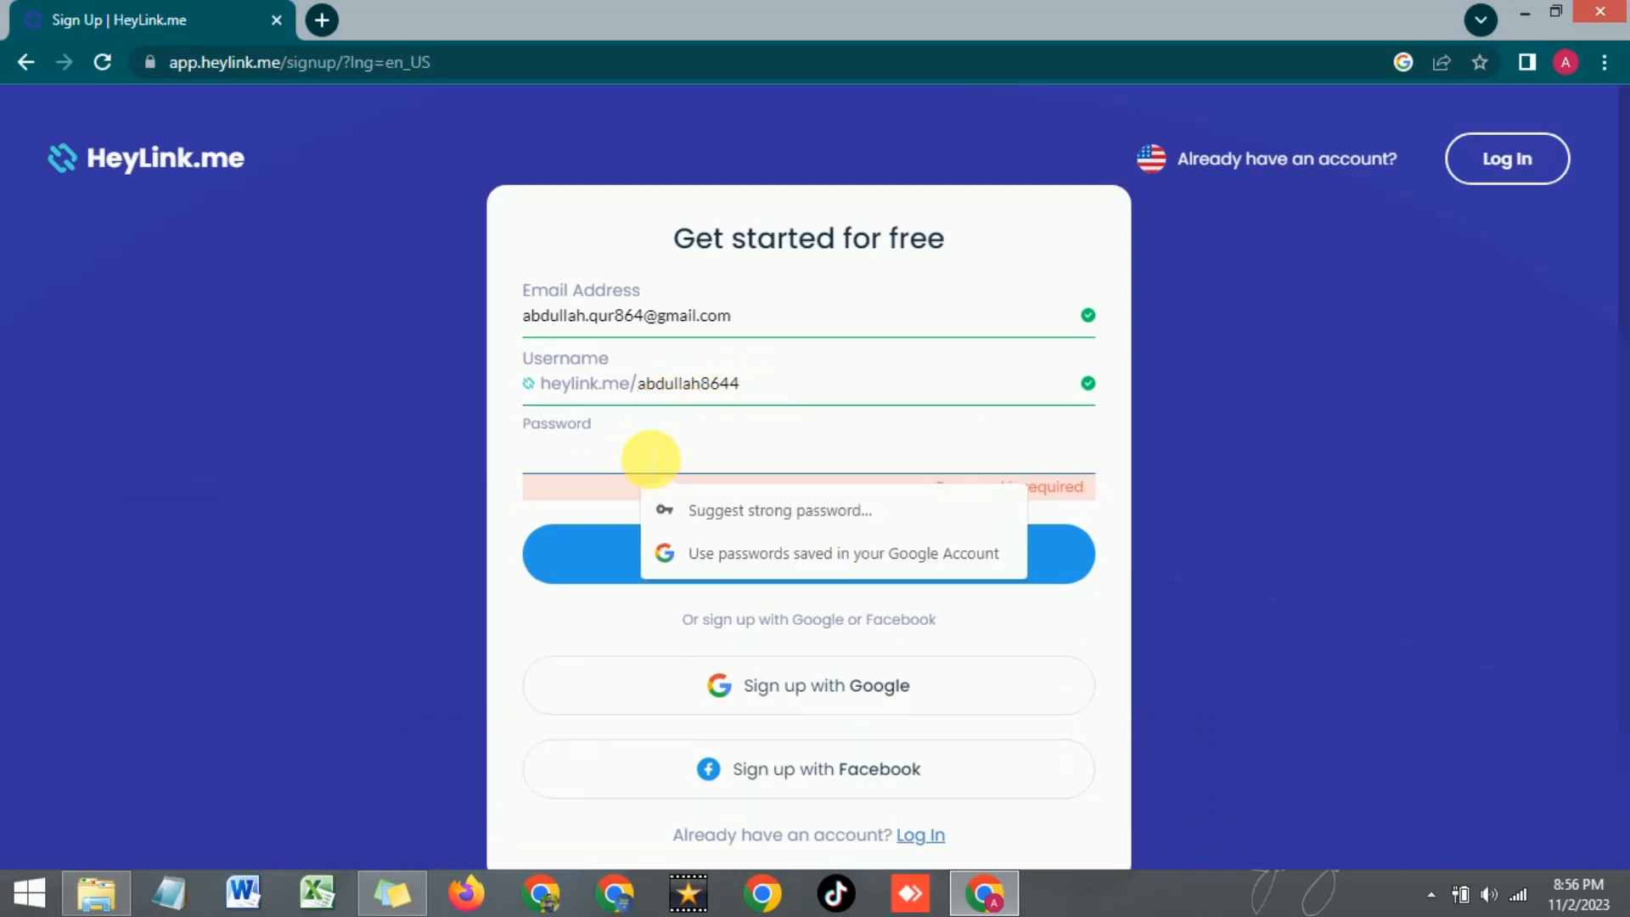
text(•••••••••••)
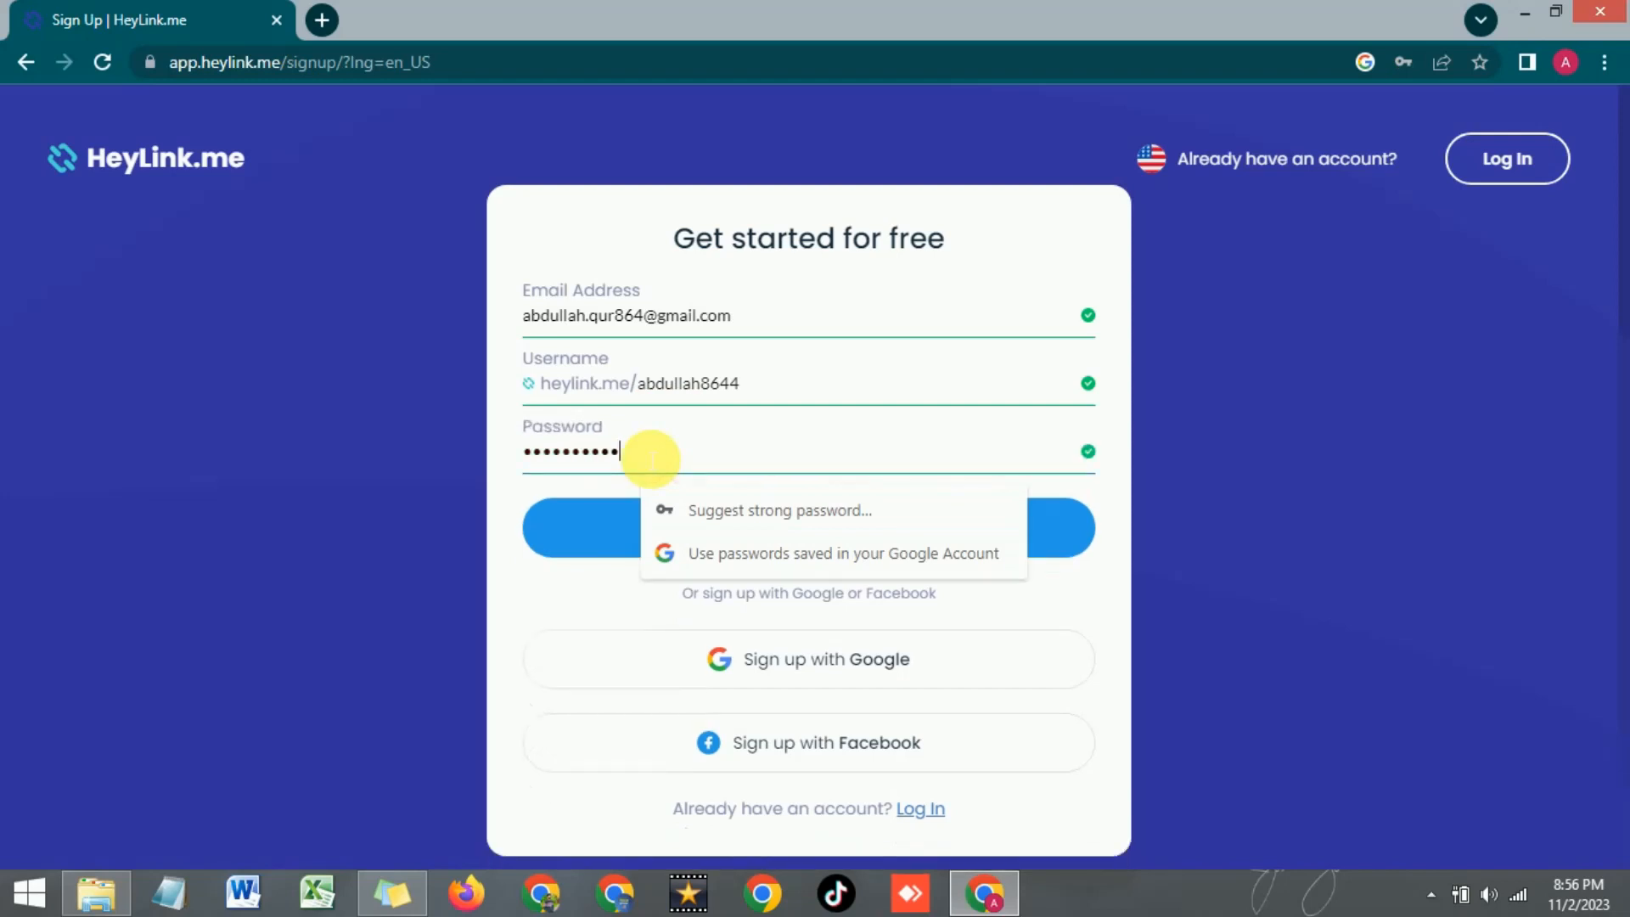
click(1123, 553)
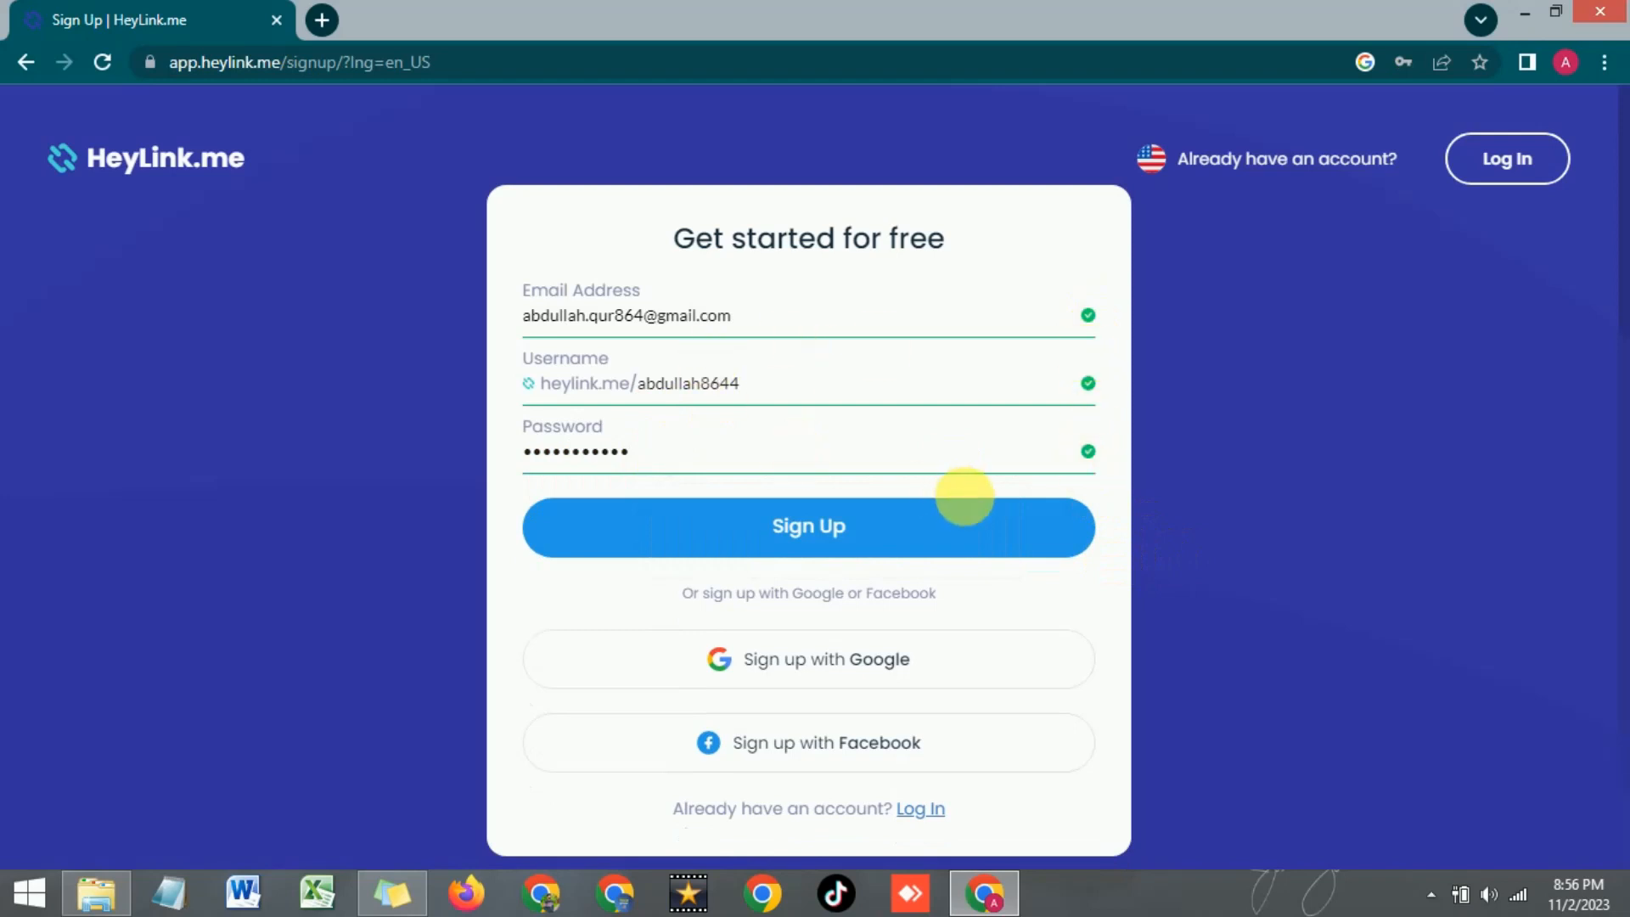
click(786, 540)
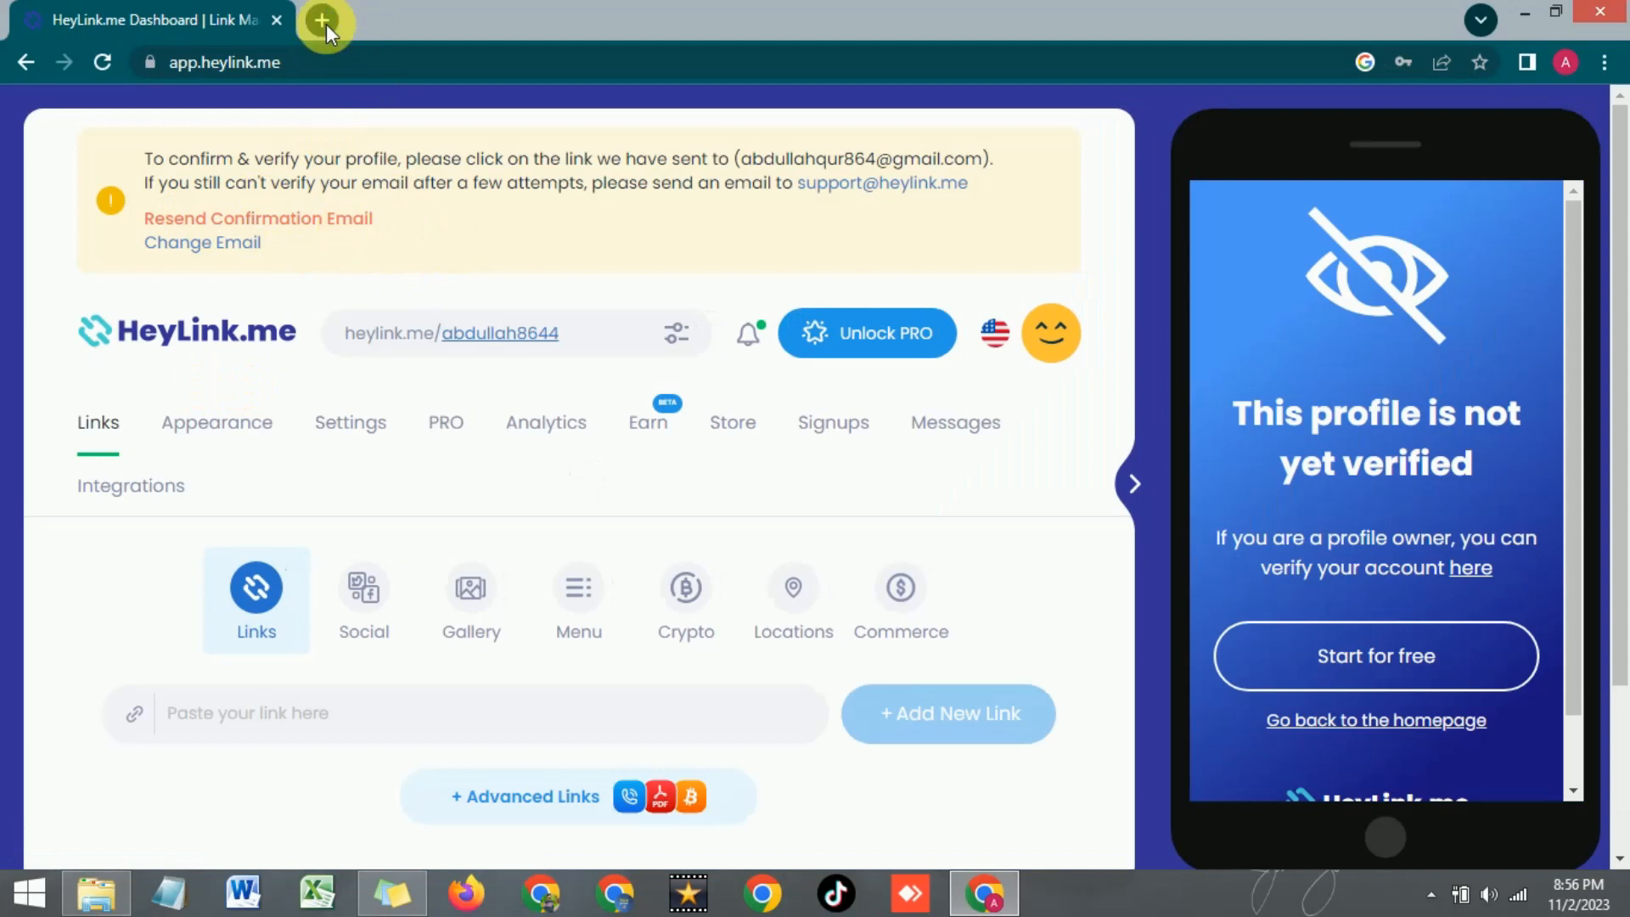
click(322, 21)
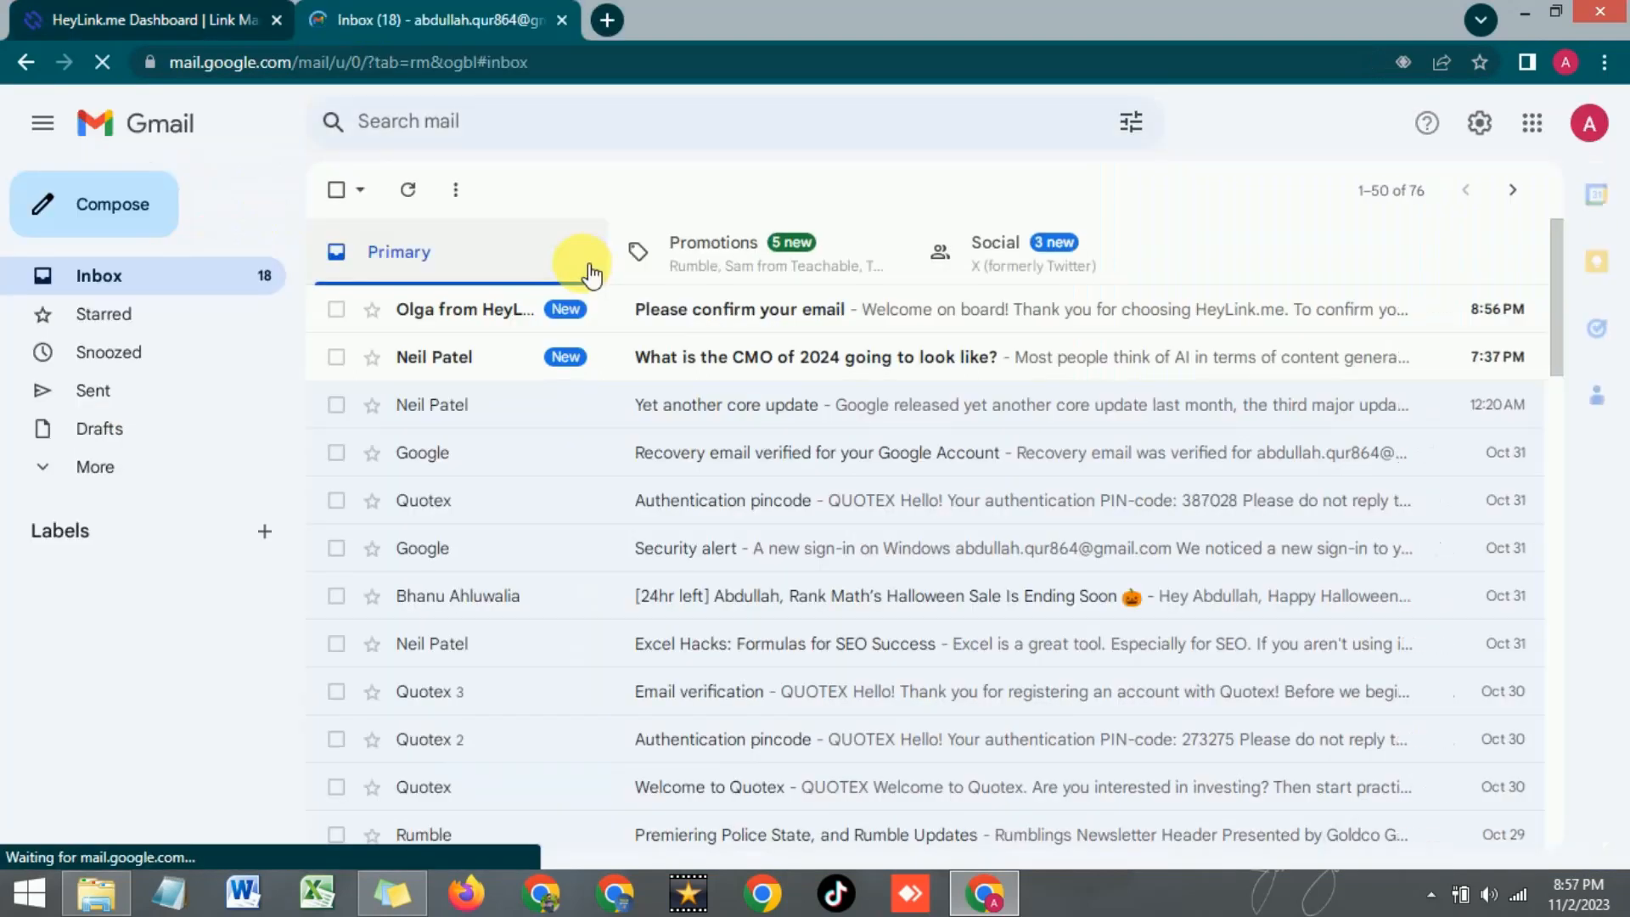
Open the 'Please confirm your email' message and confirm the HeyLink.me account
click(681, 314)
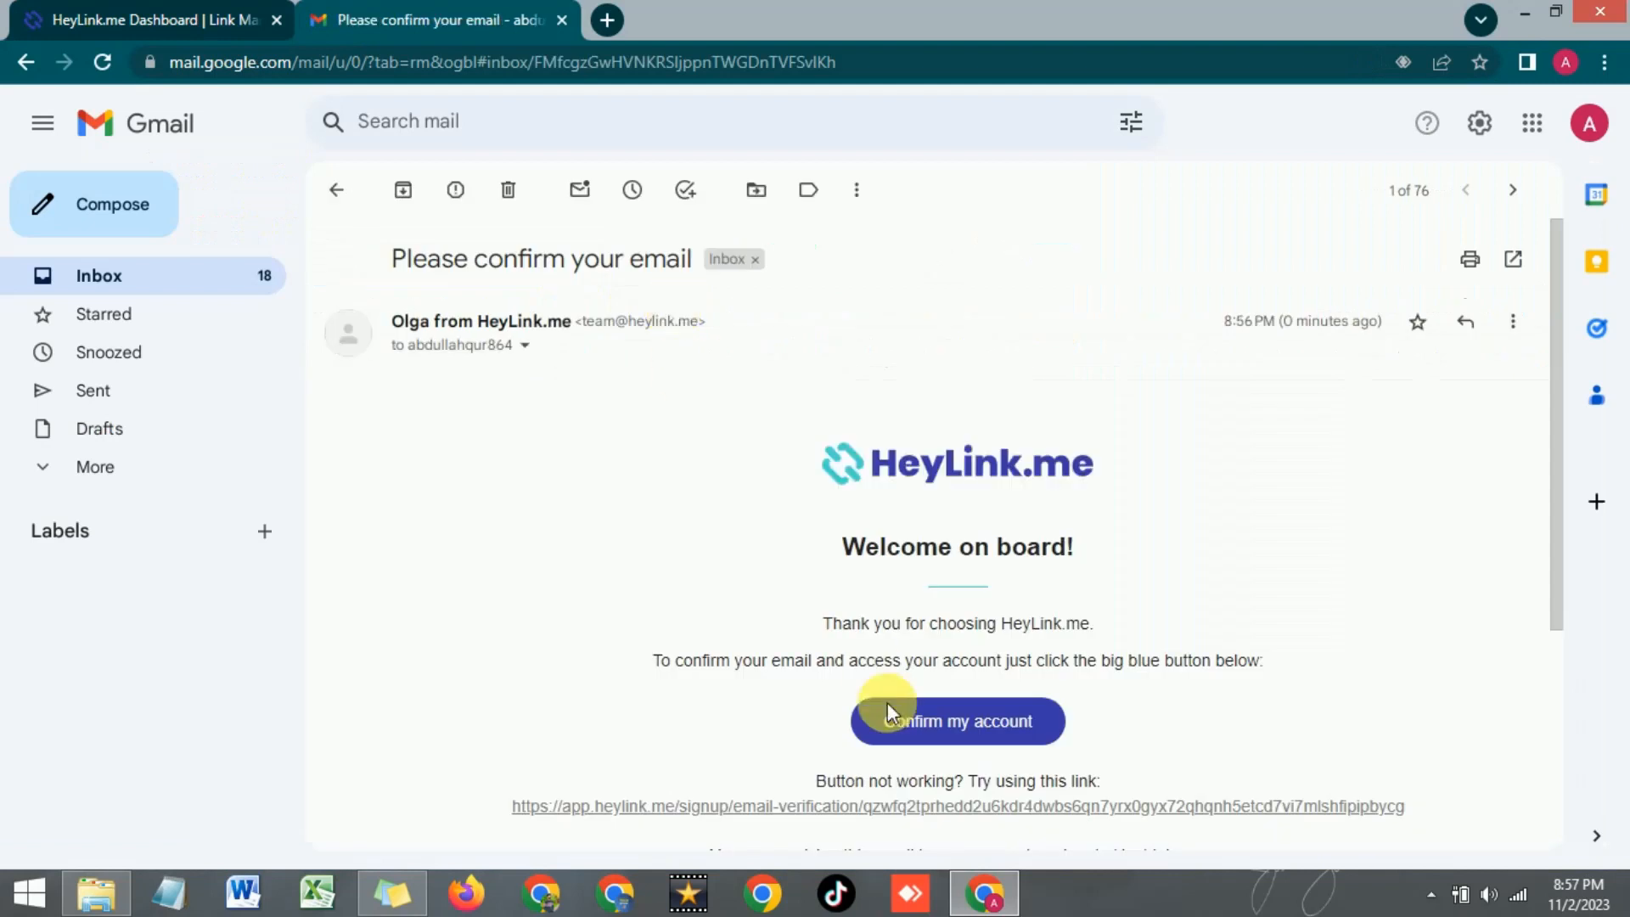
click(936, 732)
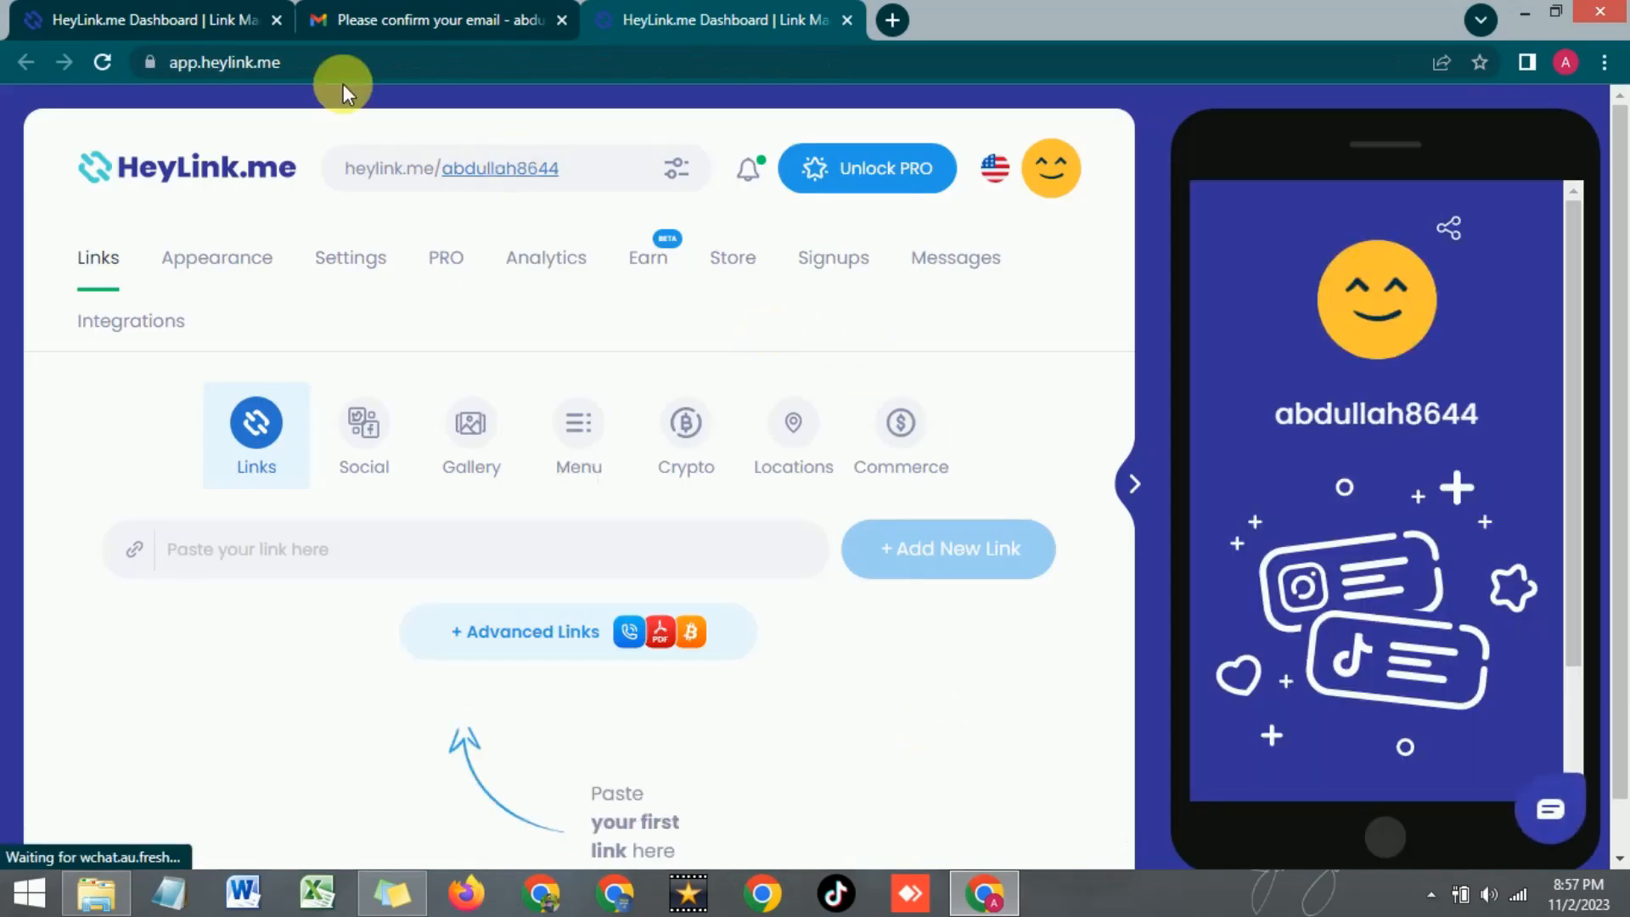
Close the old unverified dashboard tab and open the account options from the avatar
click(276, 20)
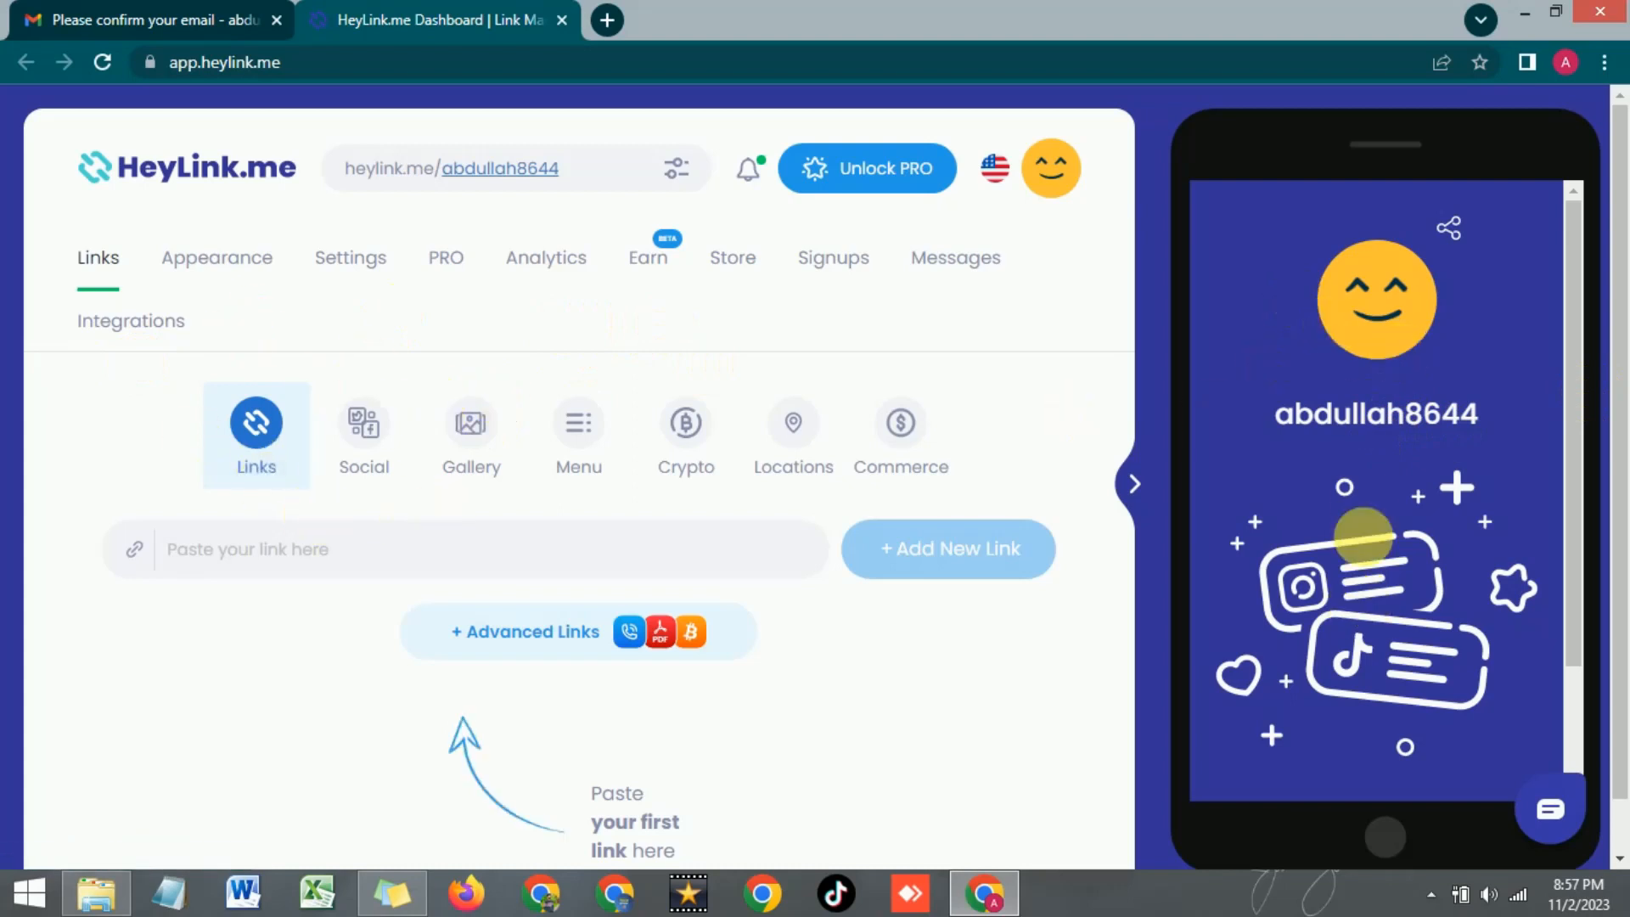
click(268, 563)
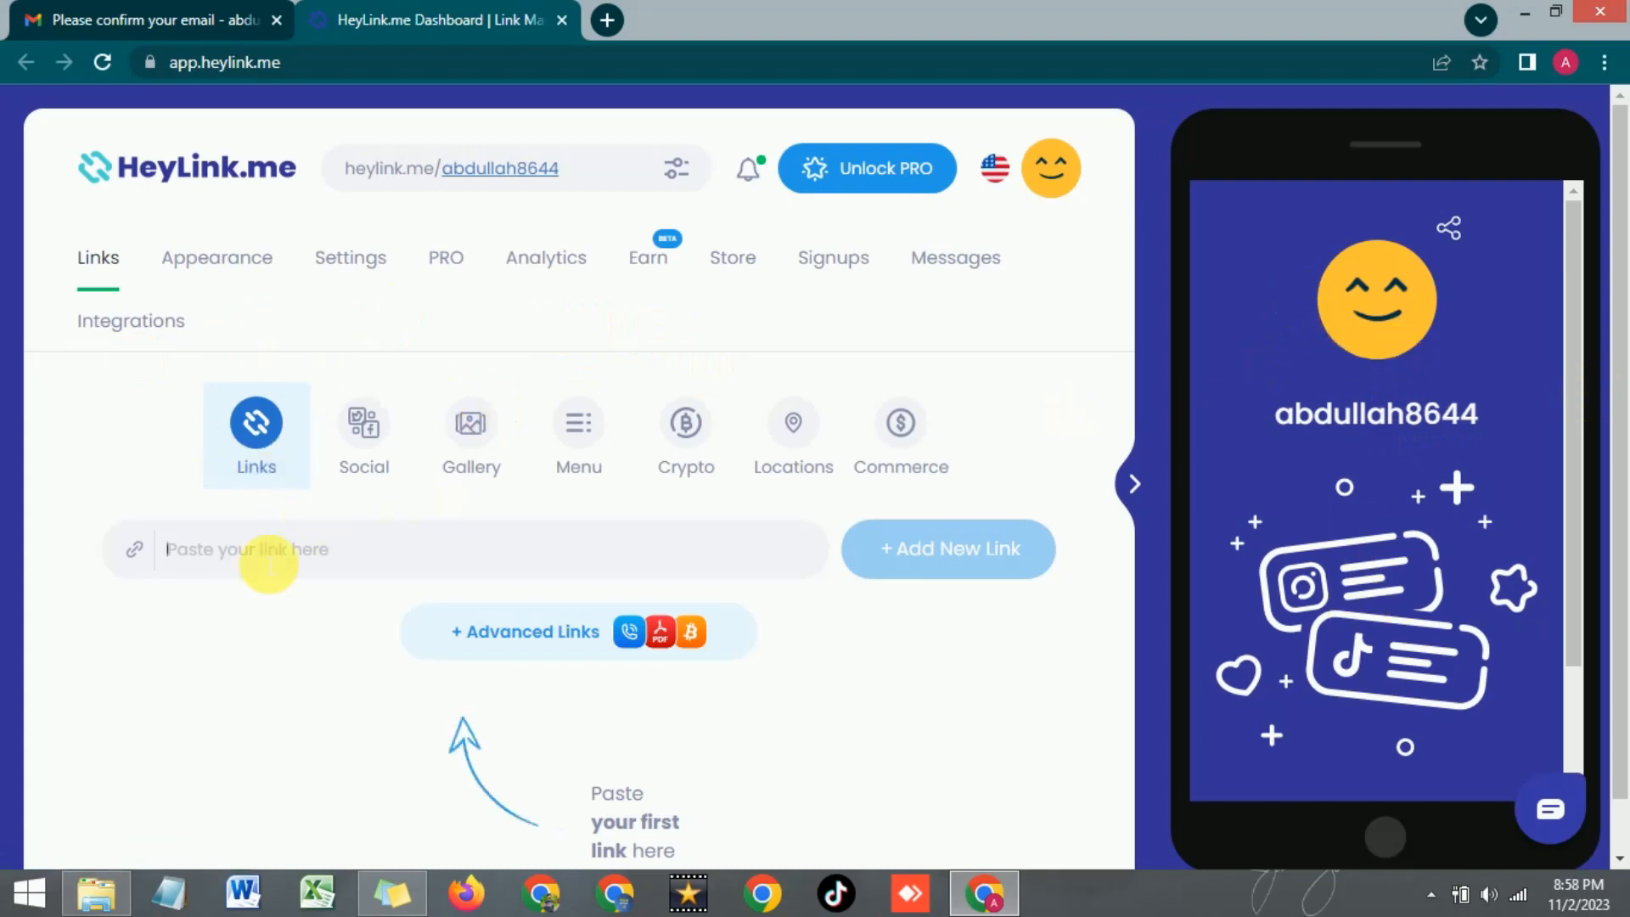
click(1068, 188)
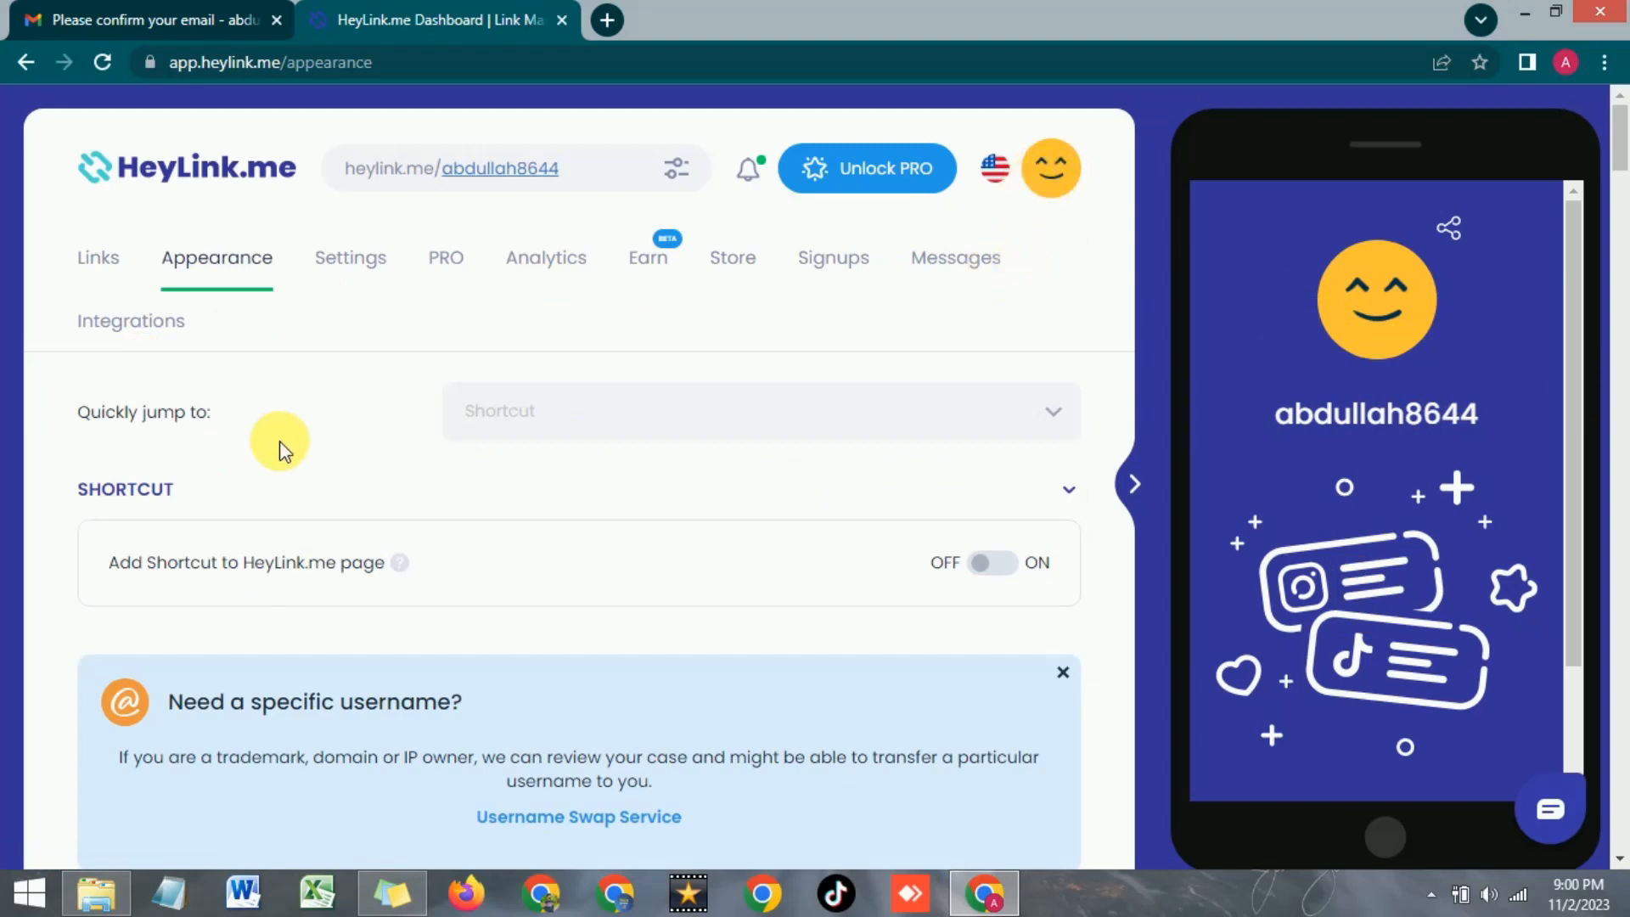
Upload the TECH SPARK image as the profile avatar under Avatar & Title
scroll(280, 442, down, 3)
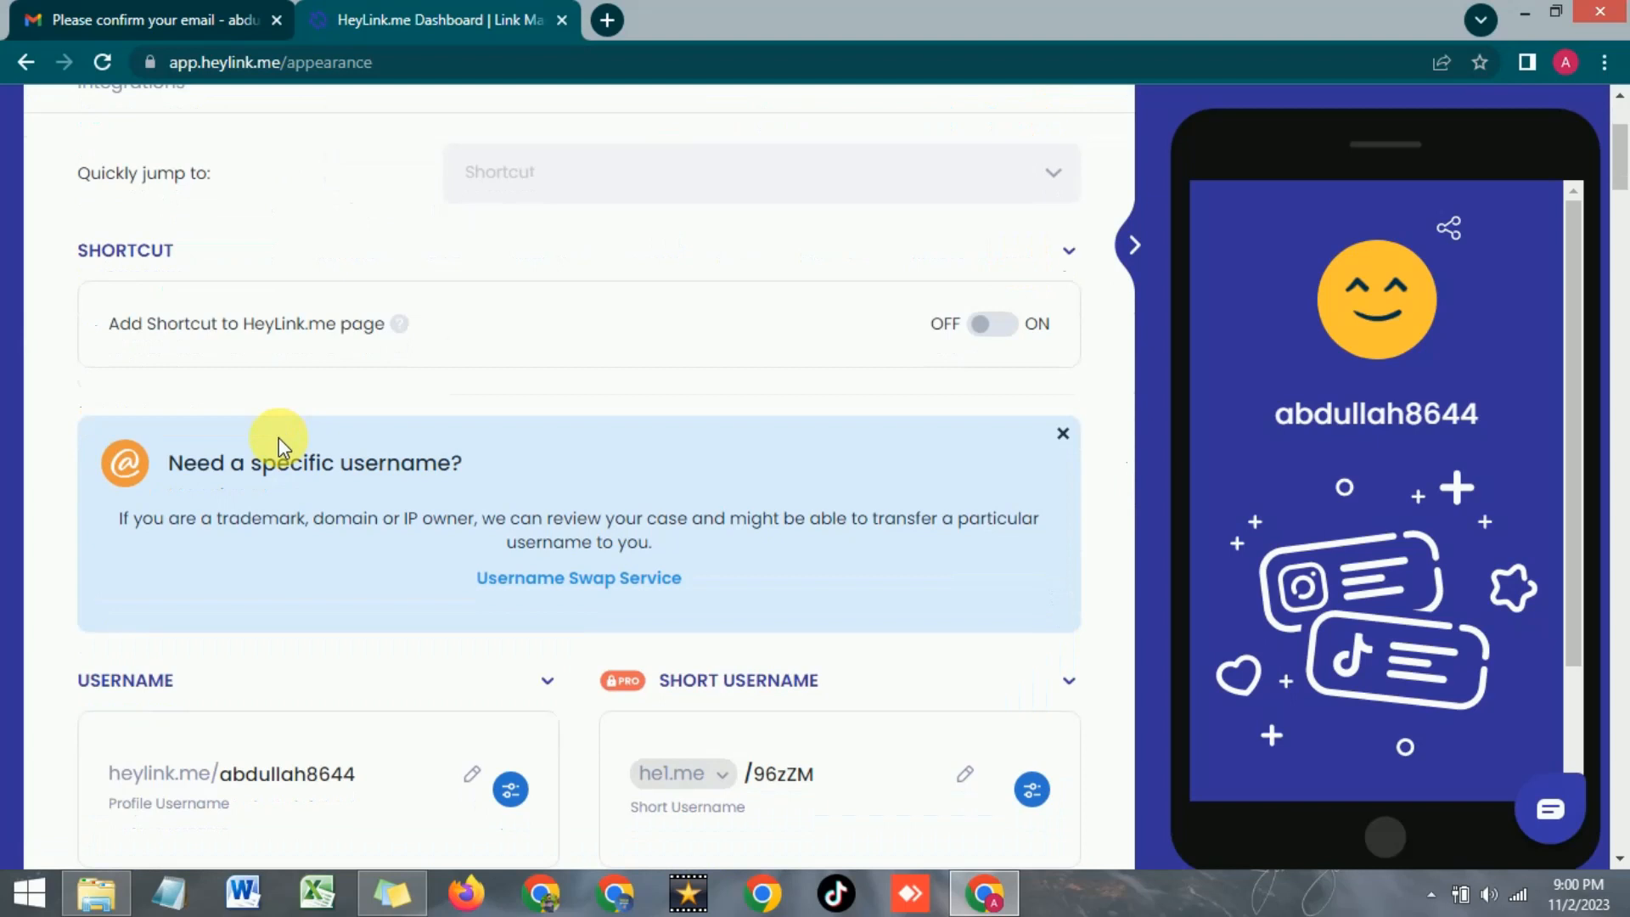
scroll(279, 436, down, 4)
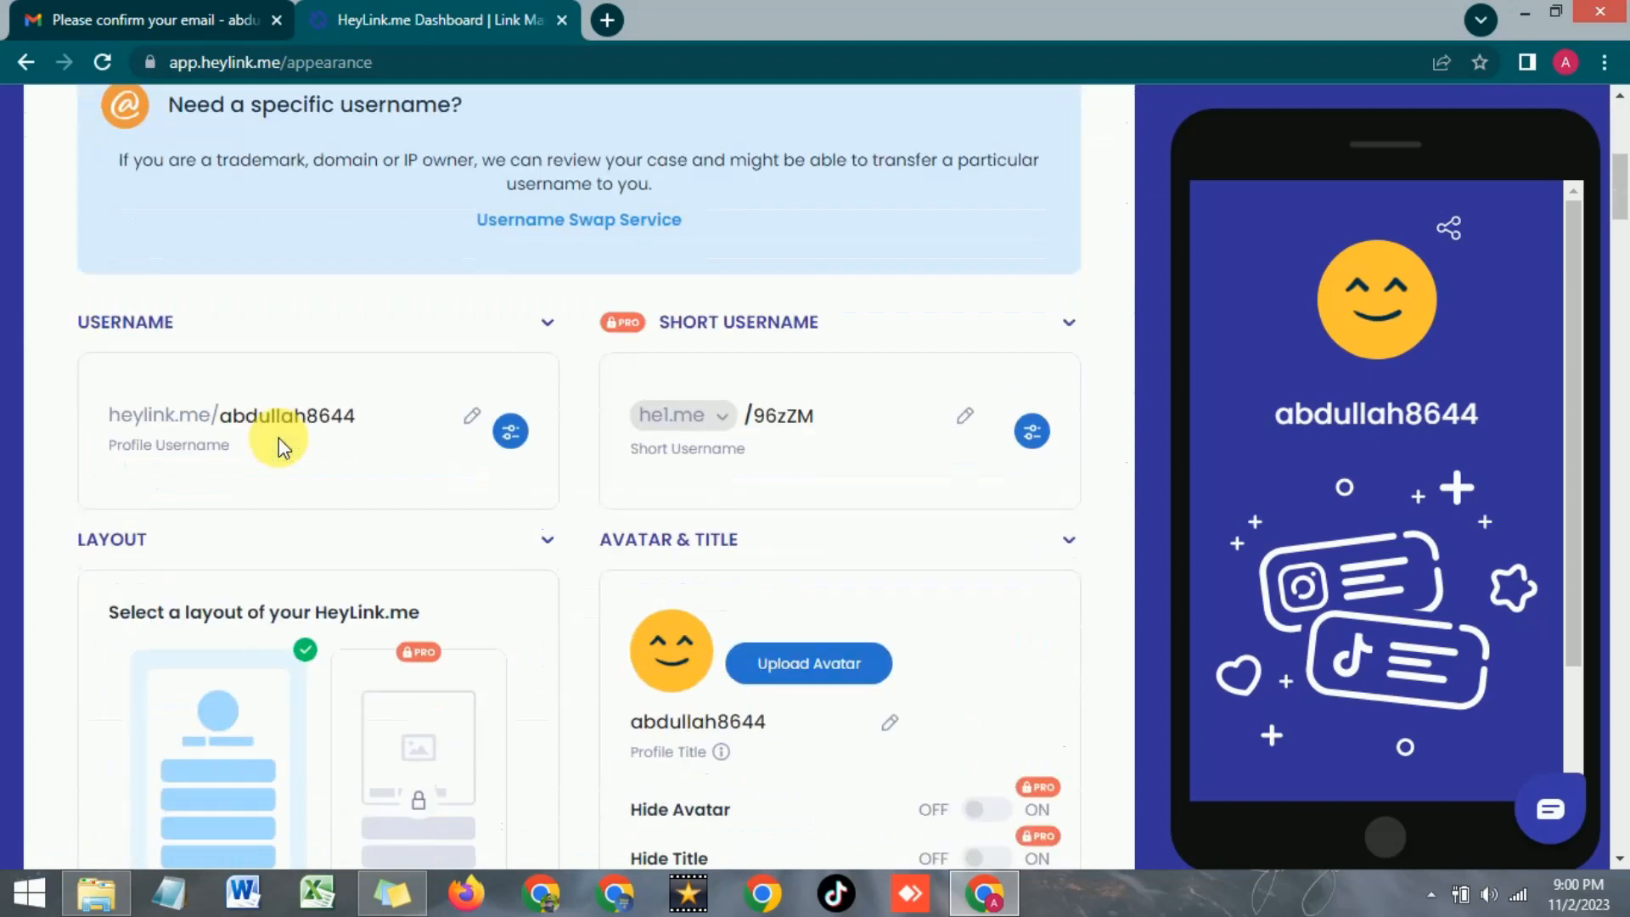
scroll(426, 443, down, 1)
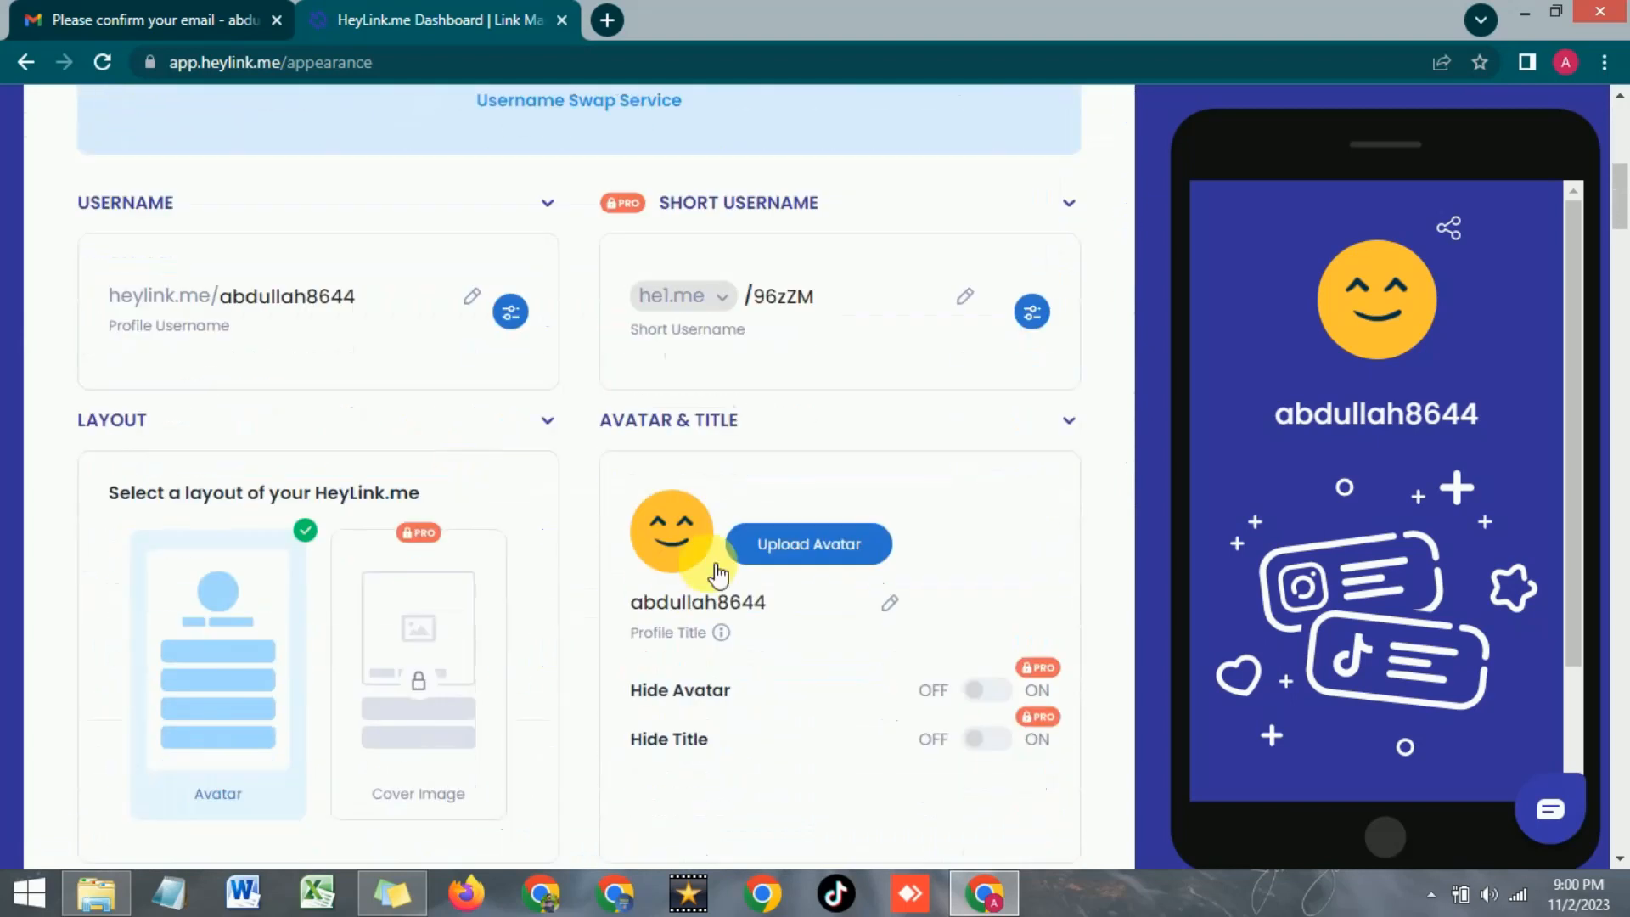
click(790, 557)
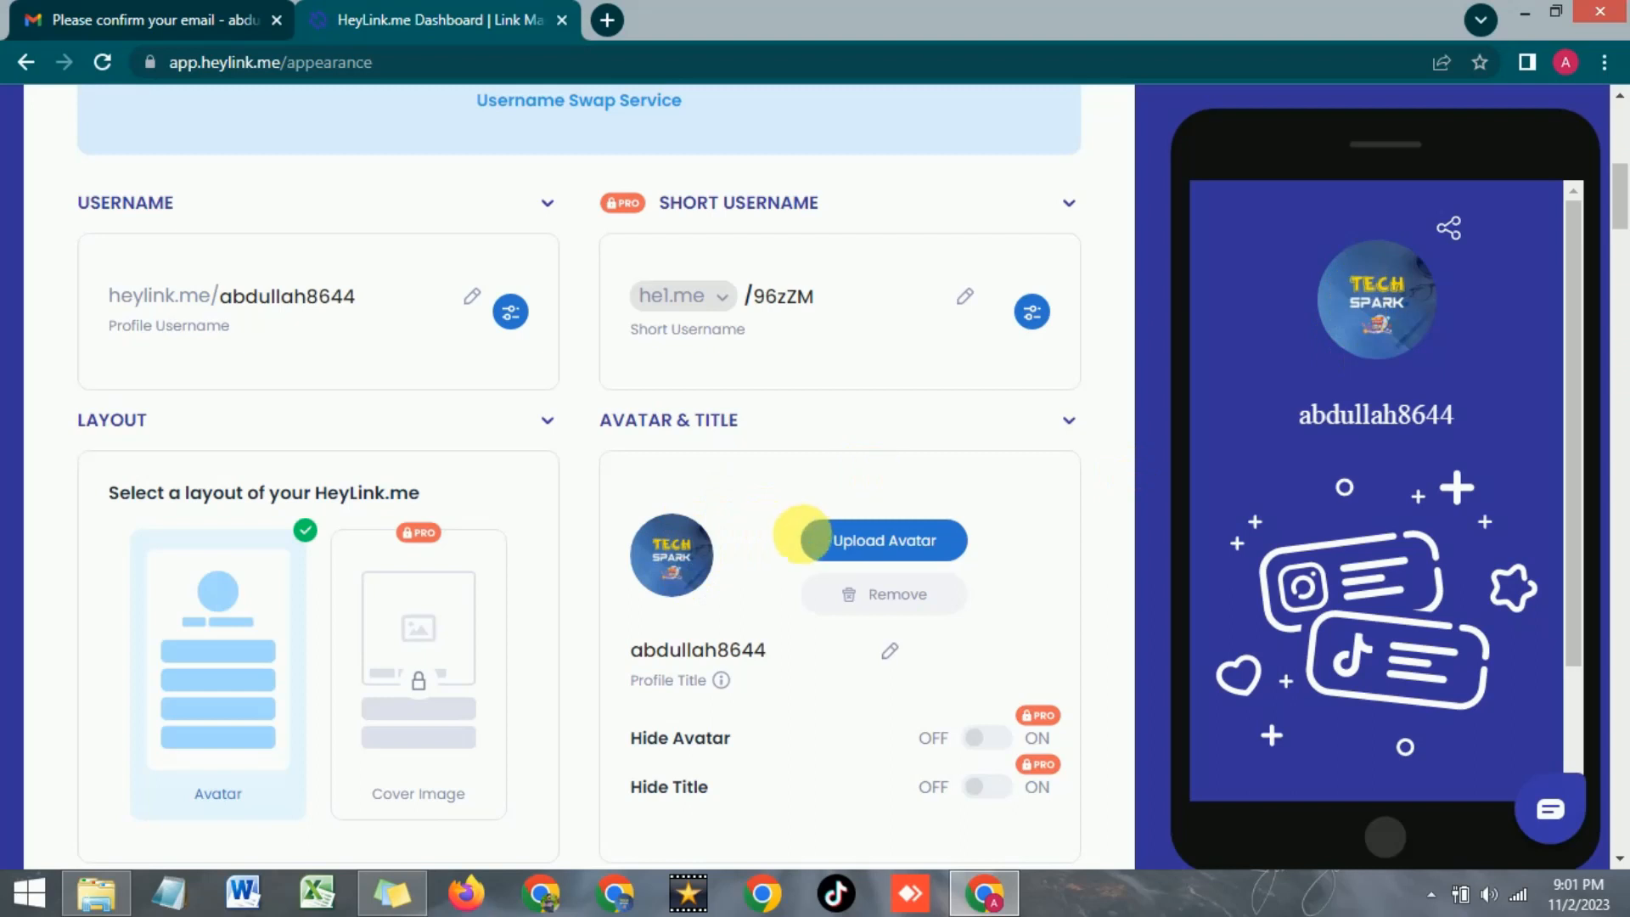
scroll(747, 501, down, 1)
scroll(749, 501, up, 1)
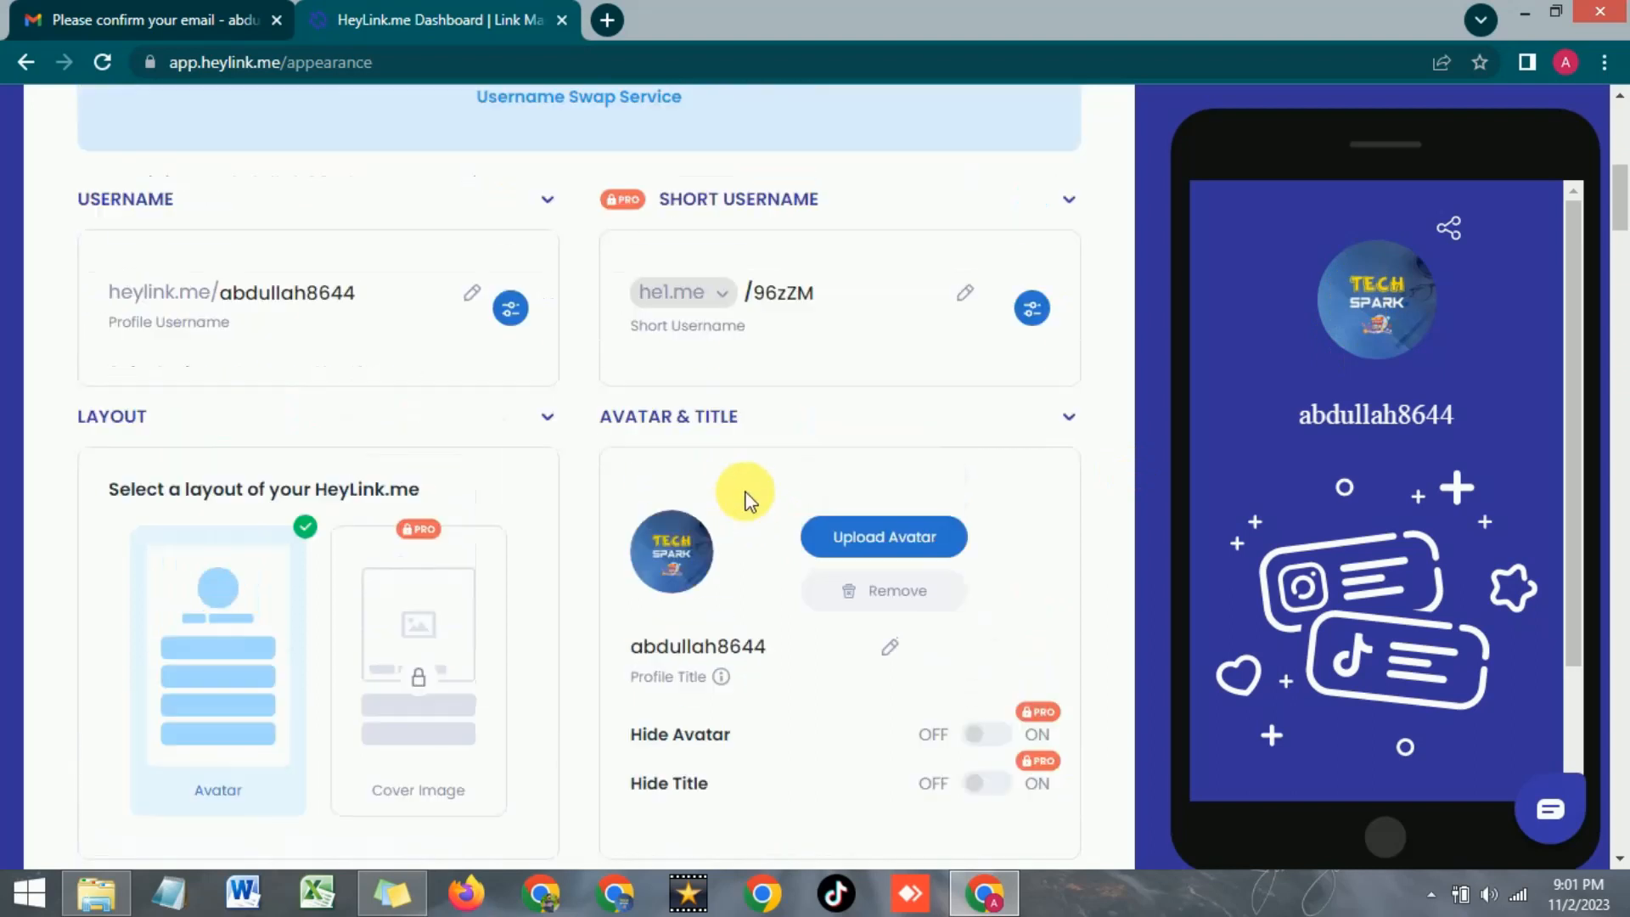
scroll(747, 496, up, 1)
scroll(788, 577, down, 1)
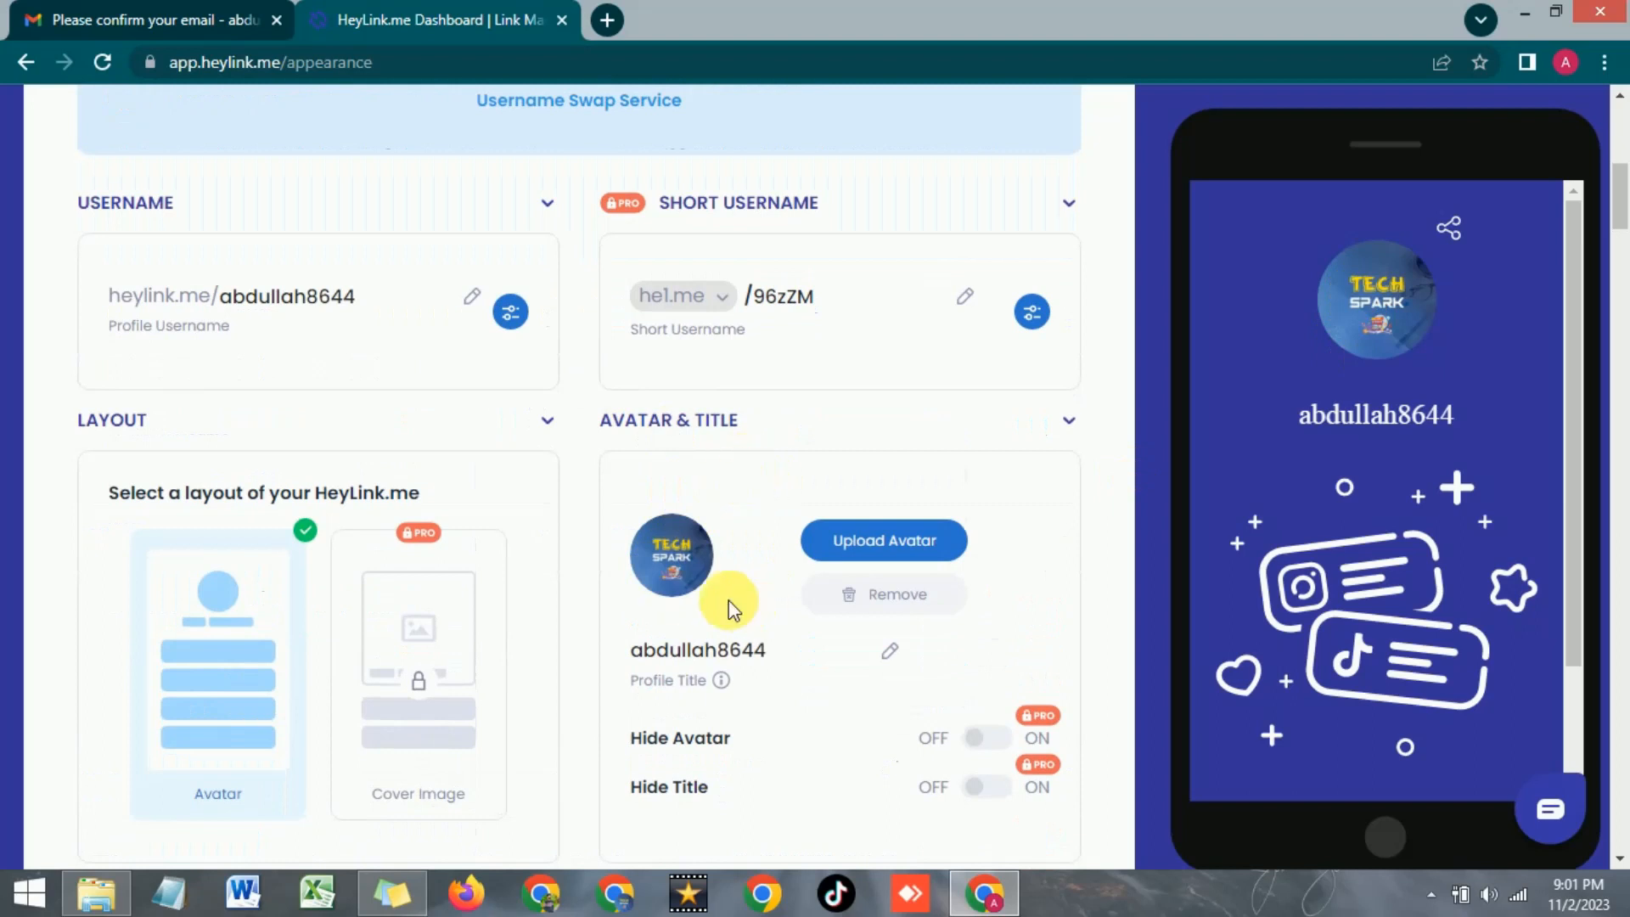
click(889, 651)
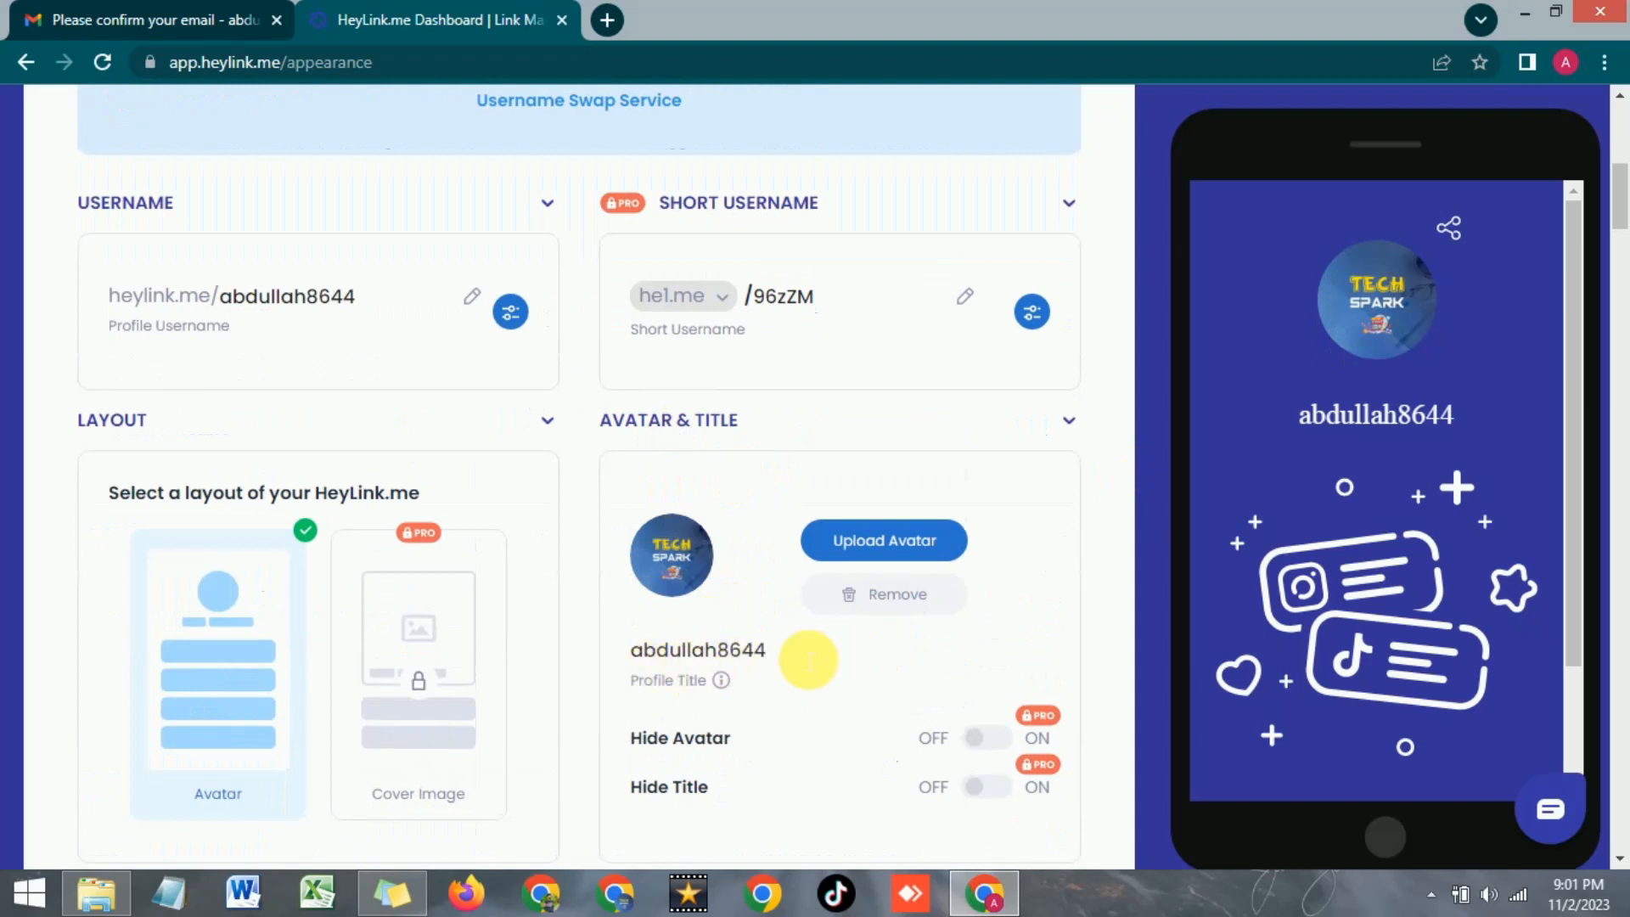
scroll(970, 670, down, 10)
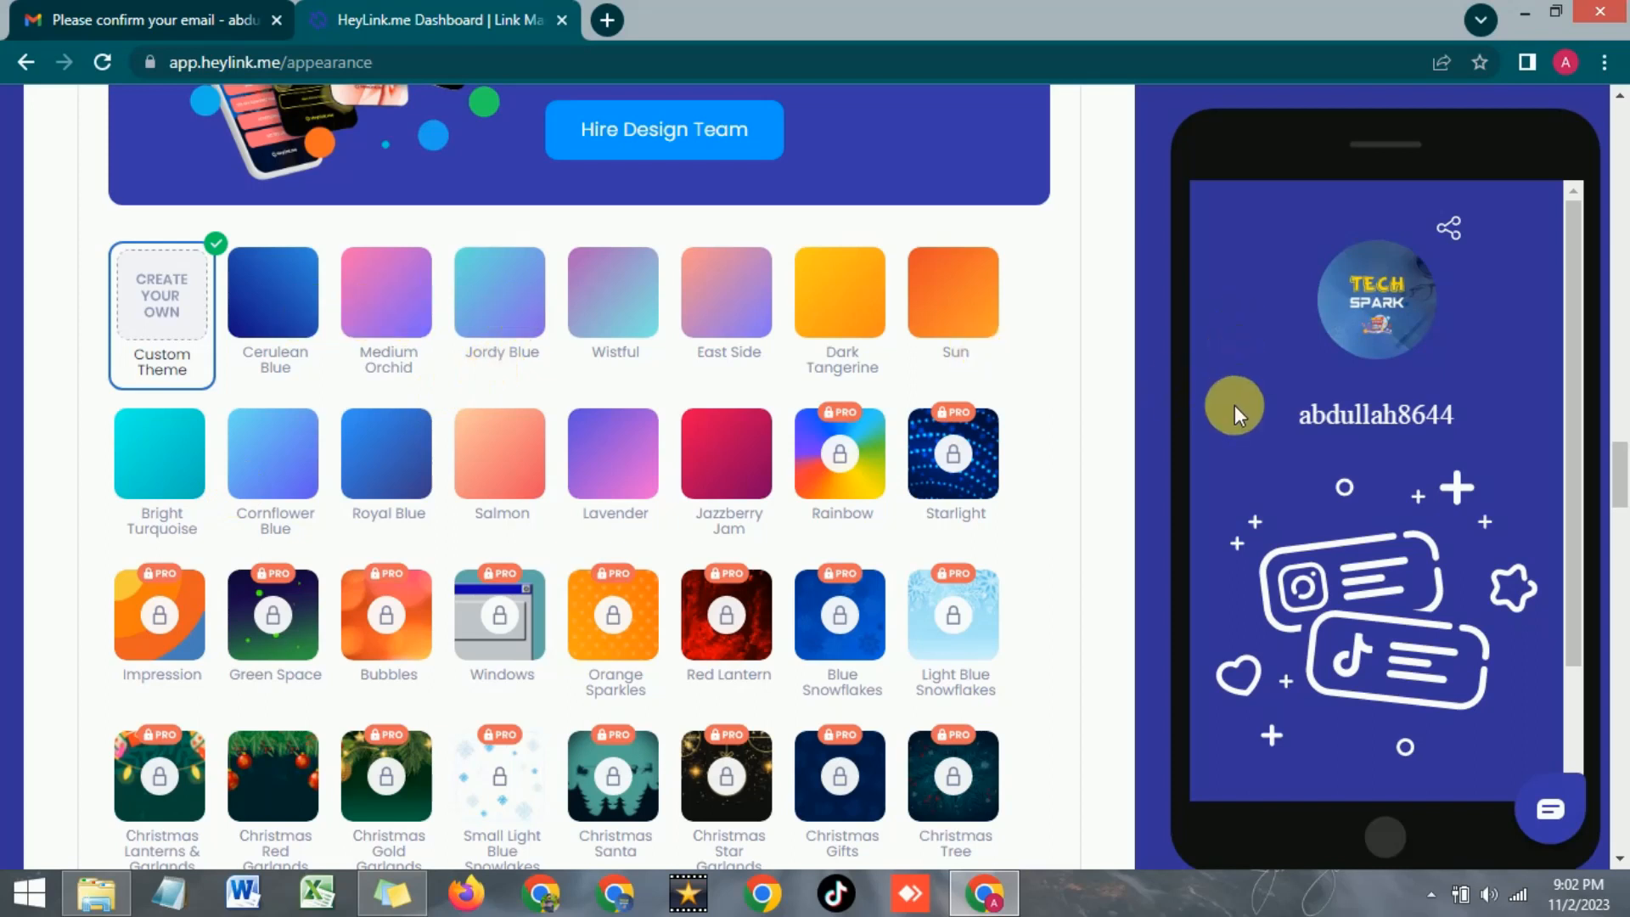
Apply the Dark Tangerine theme for an orange gradient page background
click(856, 320)
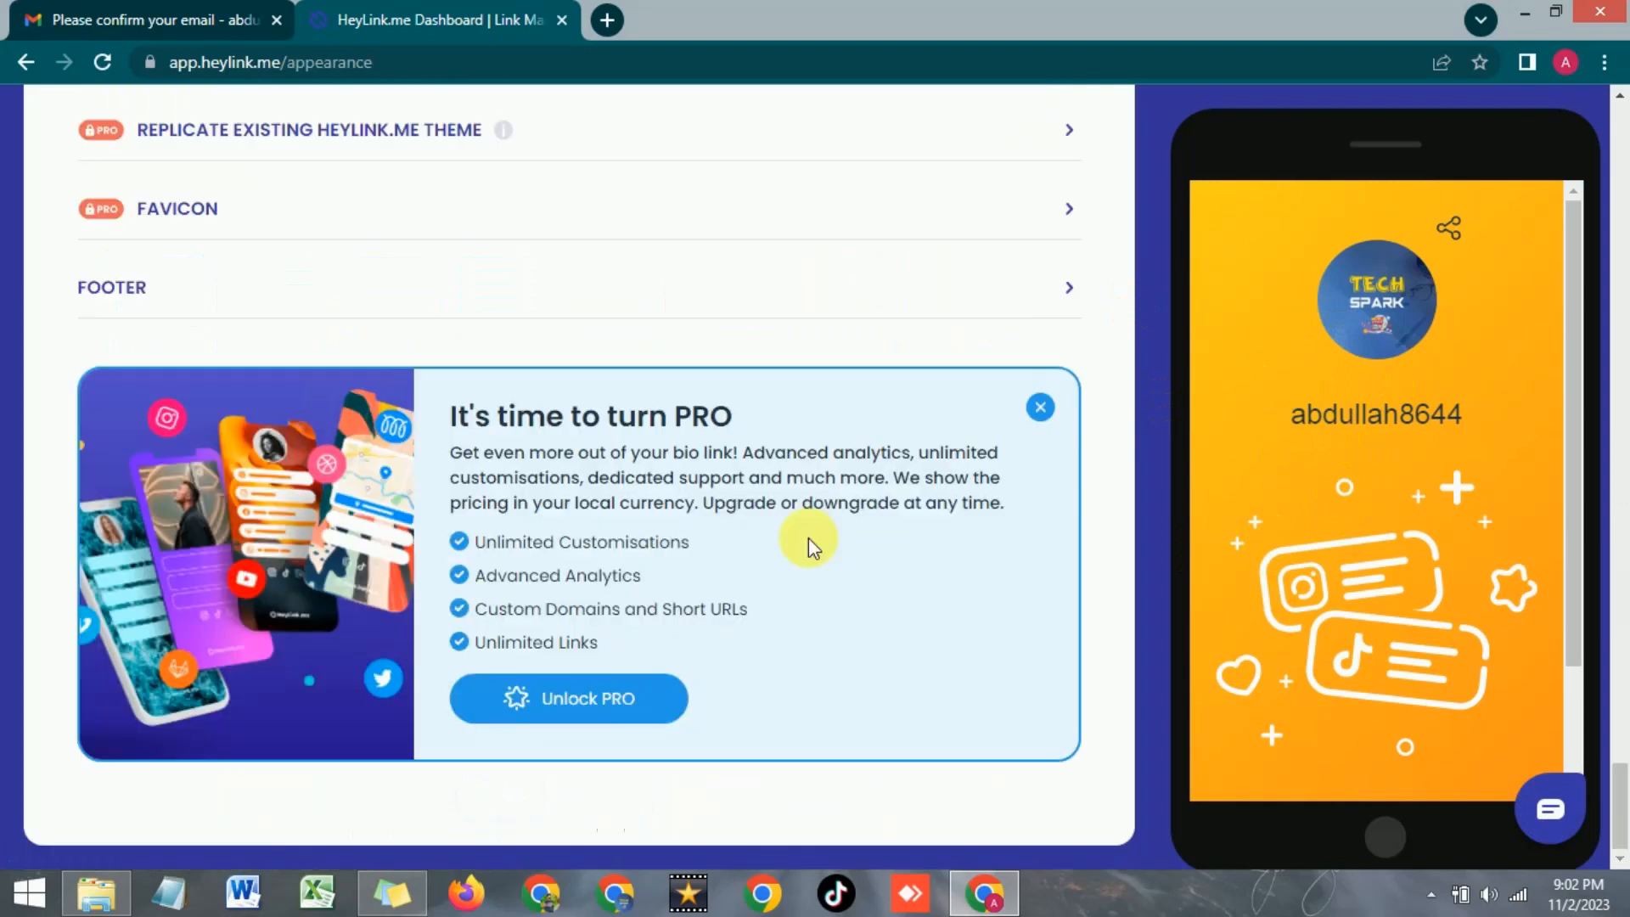
scroll(811, 540, up, 10)
scroll(812, 536, up, 20)
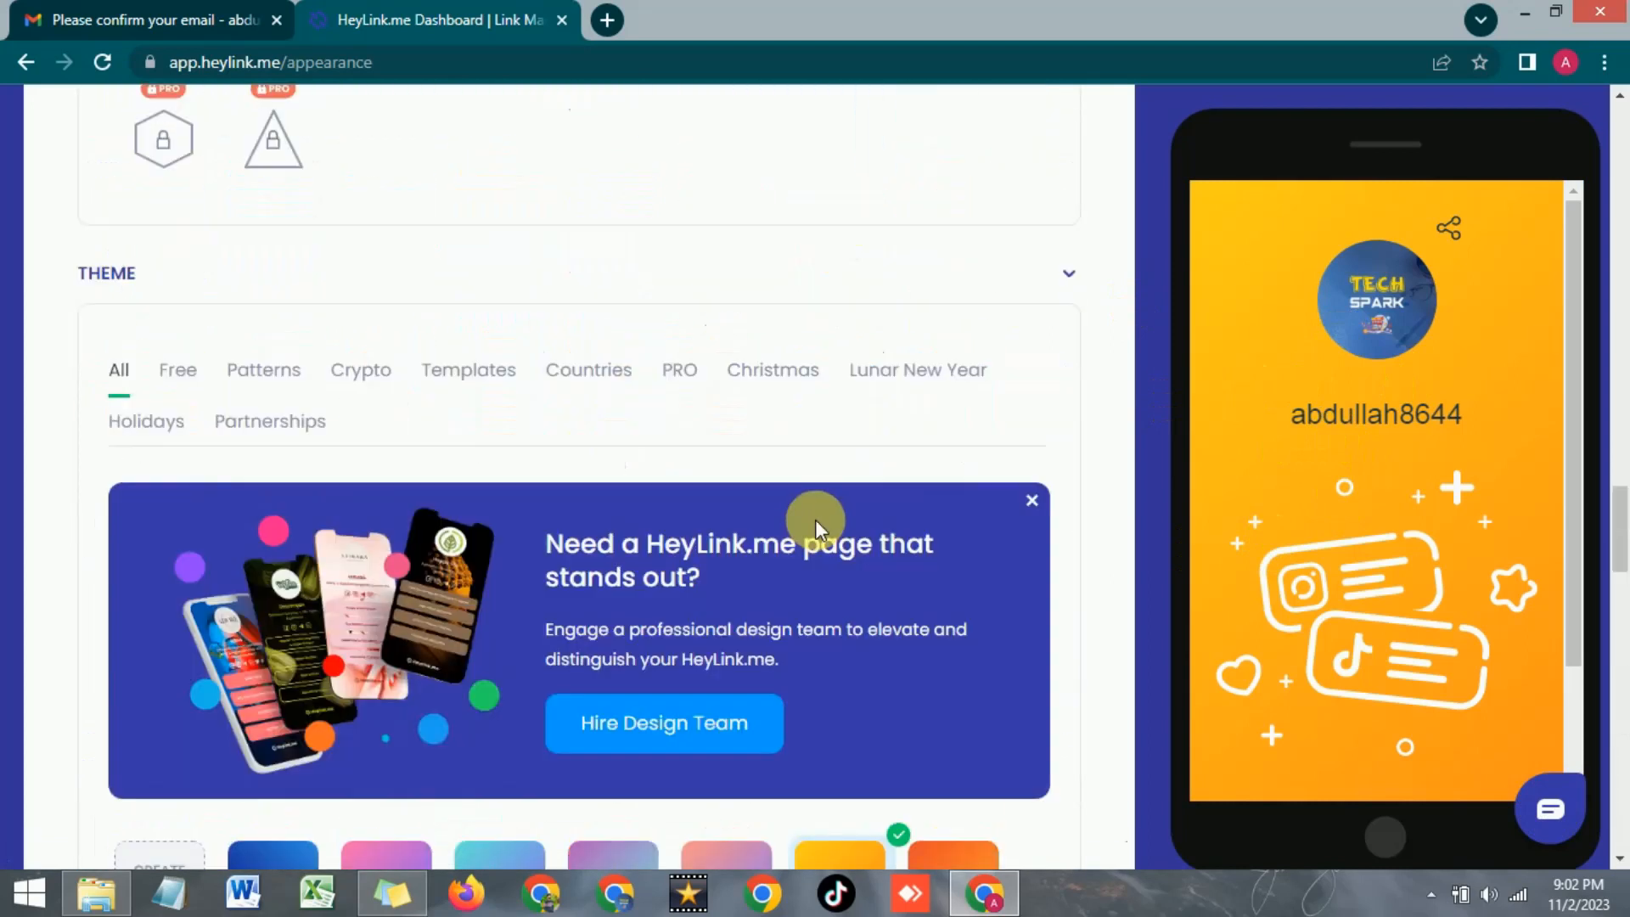
scroll(815, 526, up, 10)
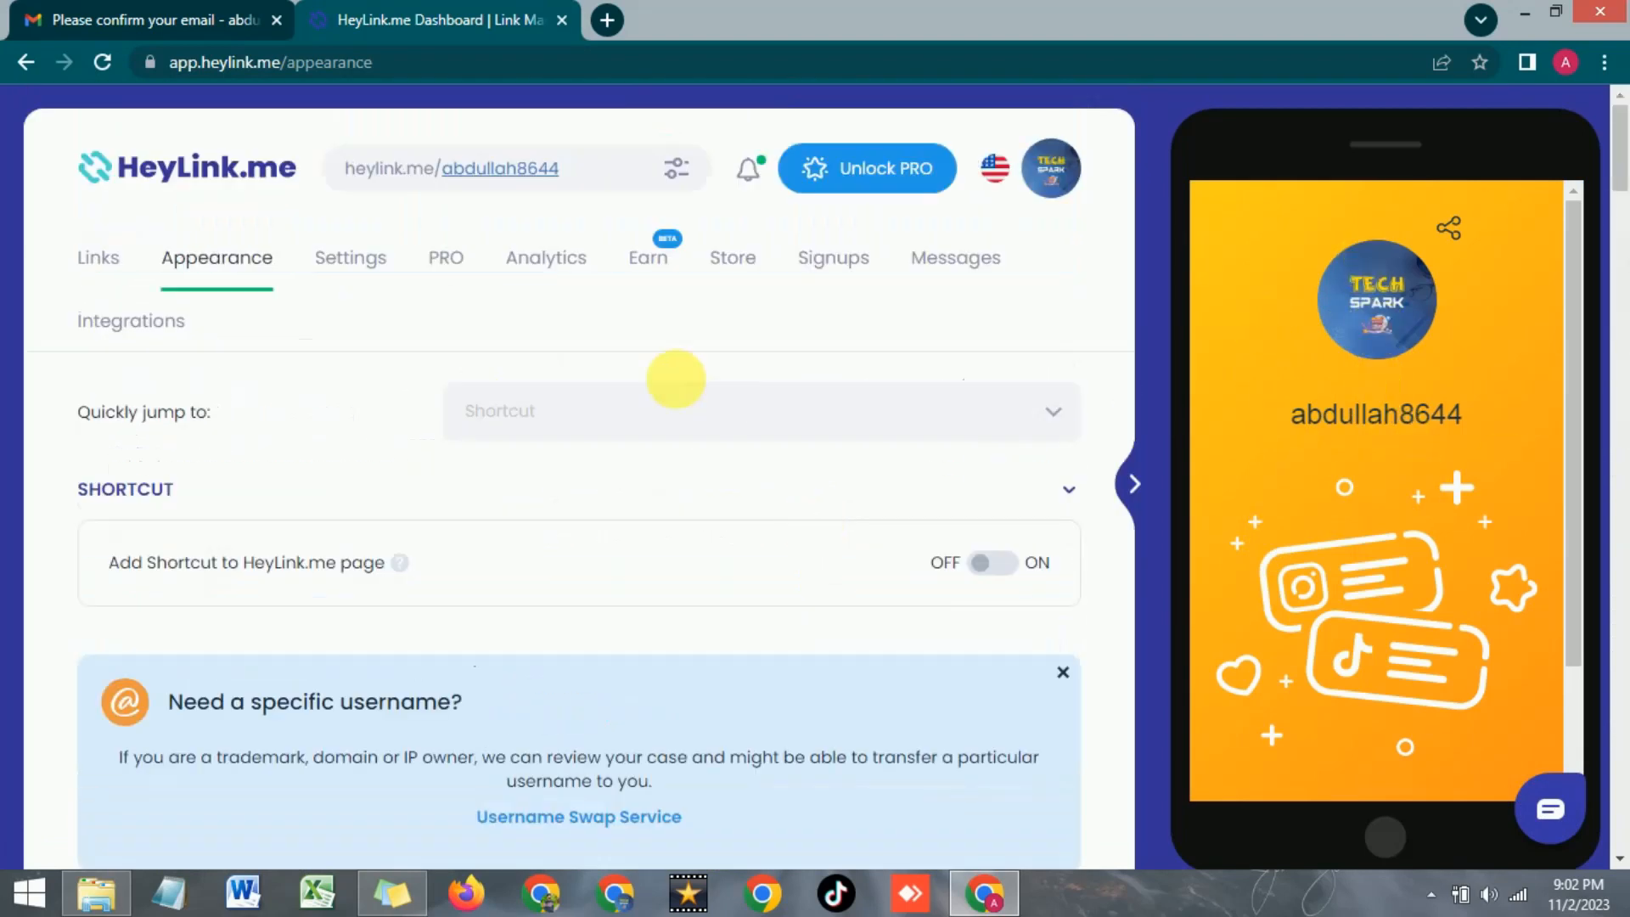
Go to the Links tab and focus the 'Paste your link here' field
click(106, 262)
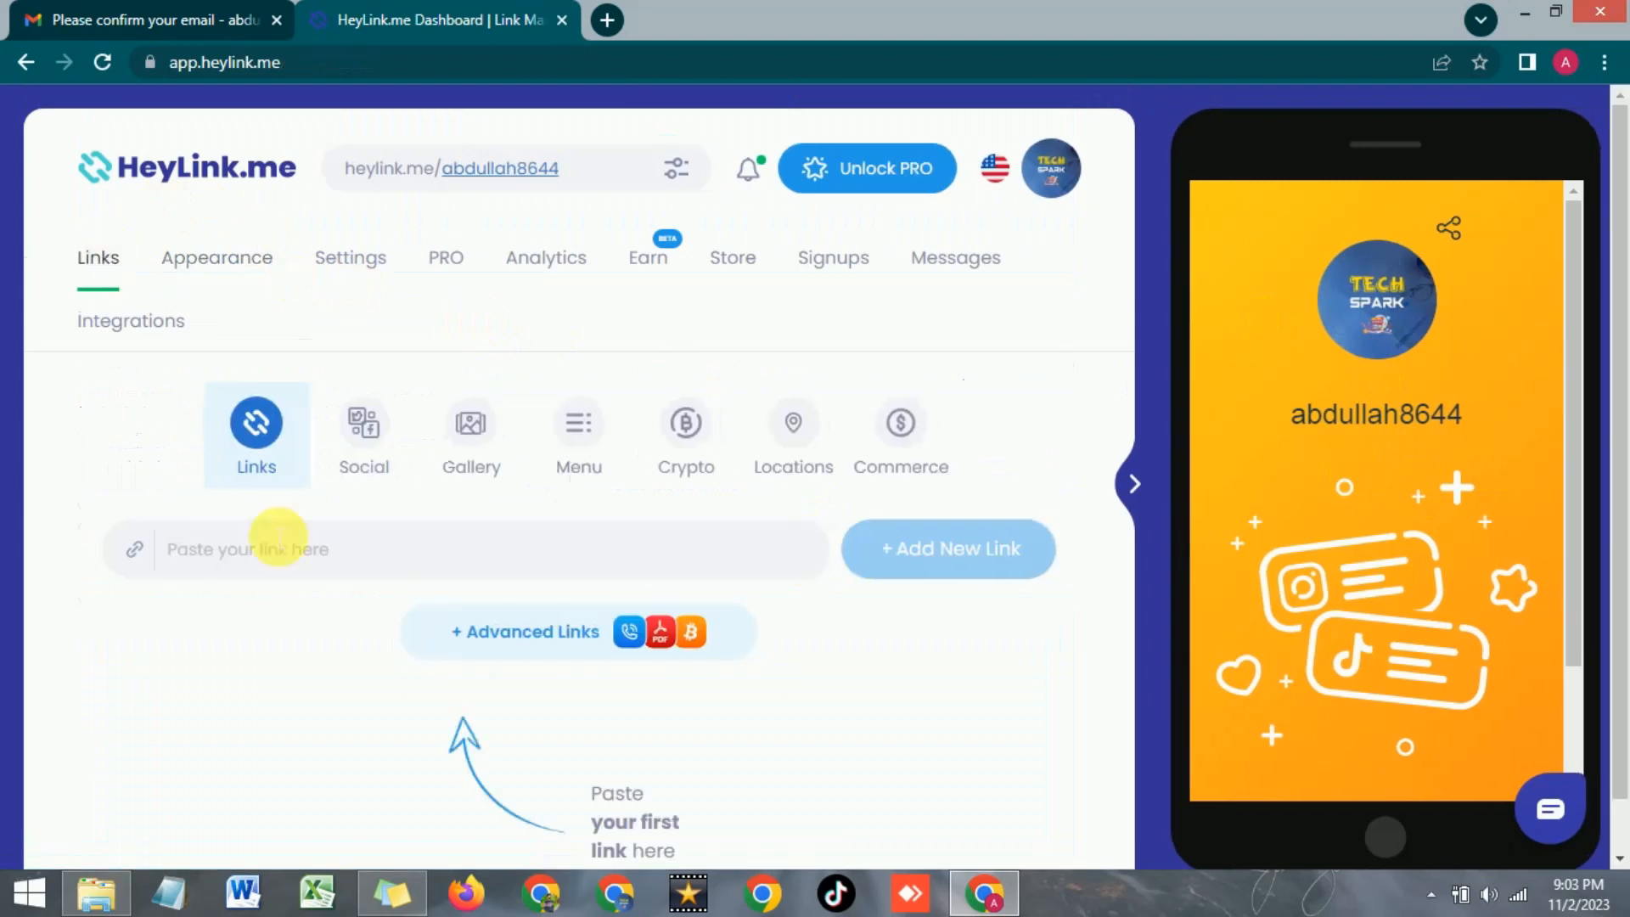
scroll(273, 539, down, 1)
scroll(284, 530, up, 1)
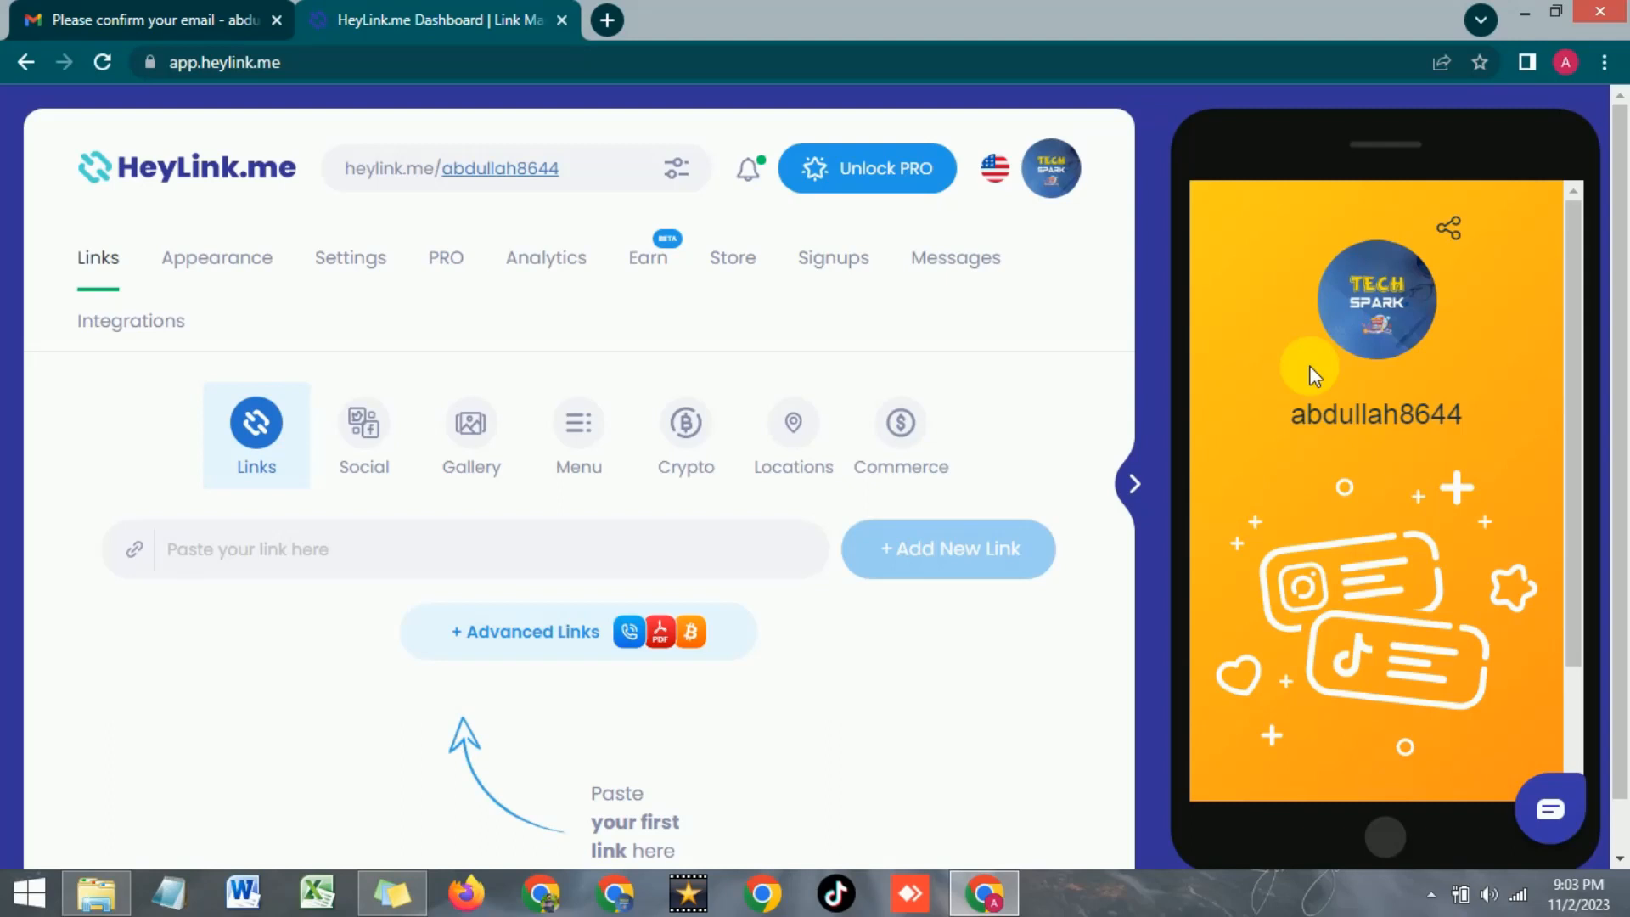
click(345, 557)
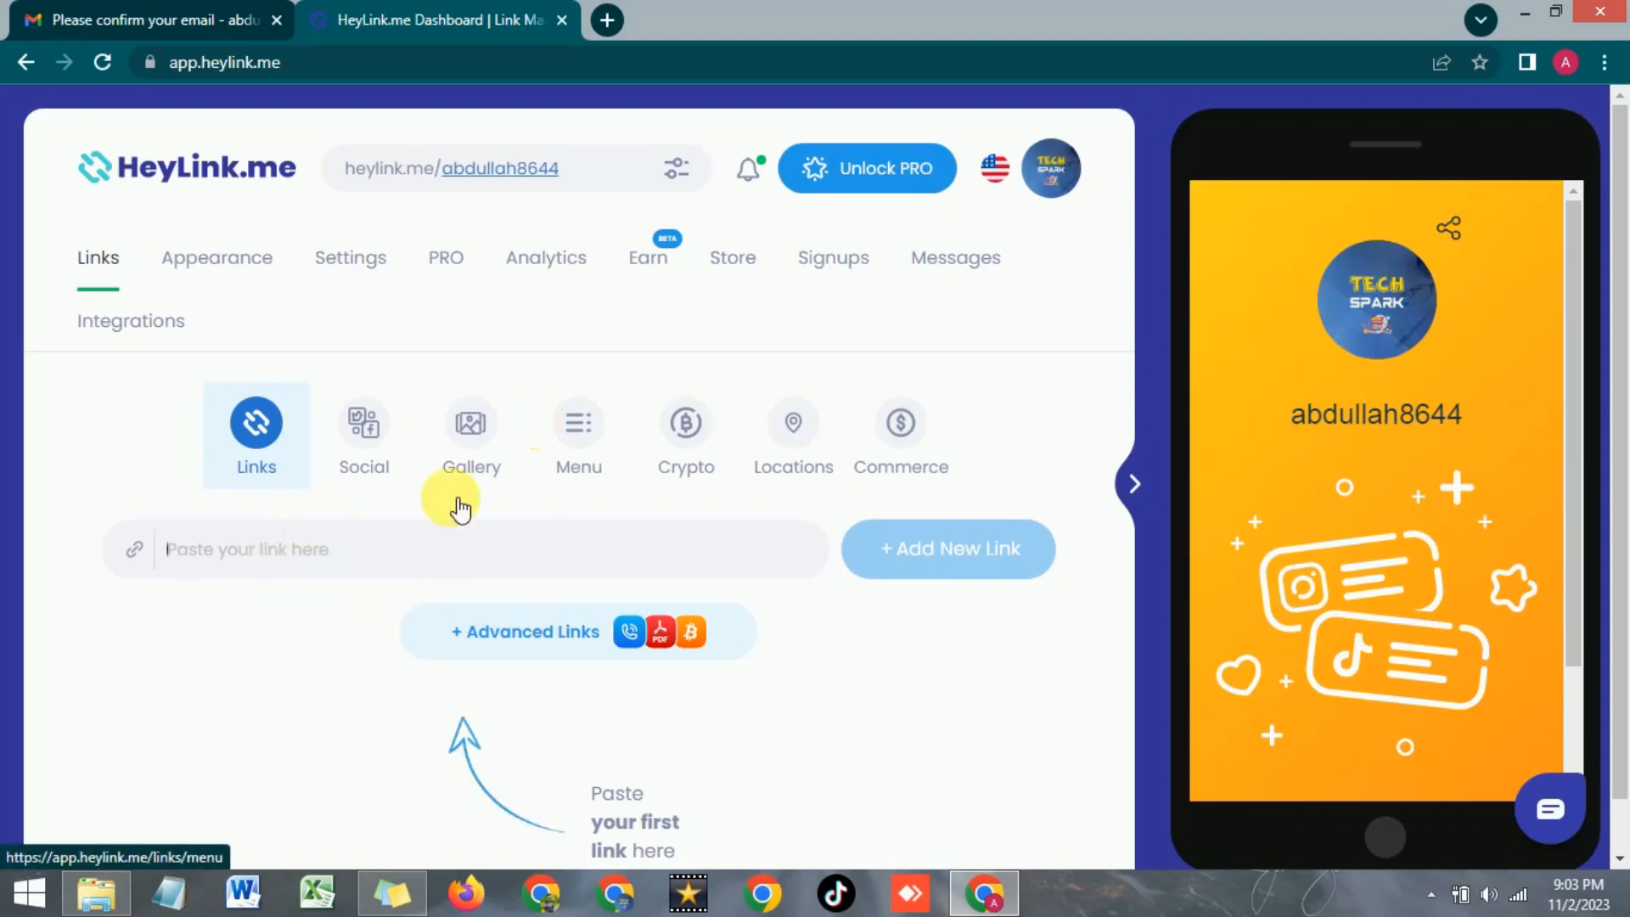
click(273, 548)
text(https://www.techspark.pro/)
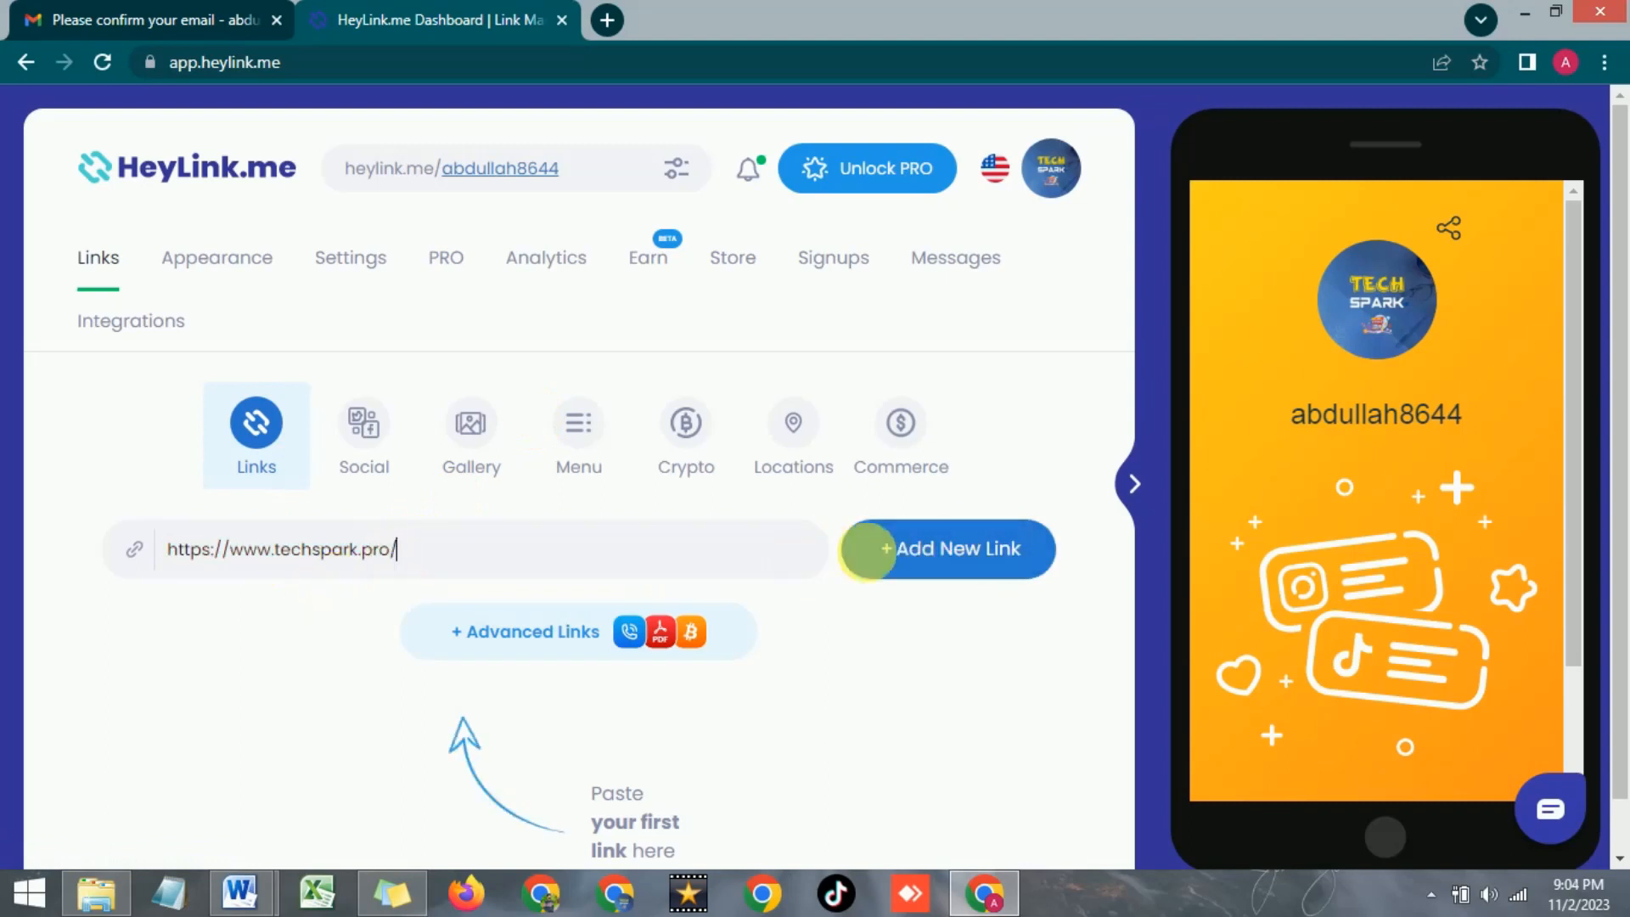
click(917, 548)
scroll(560, 528, down, 3)
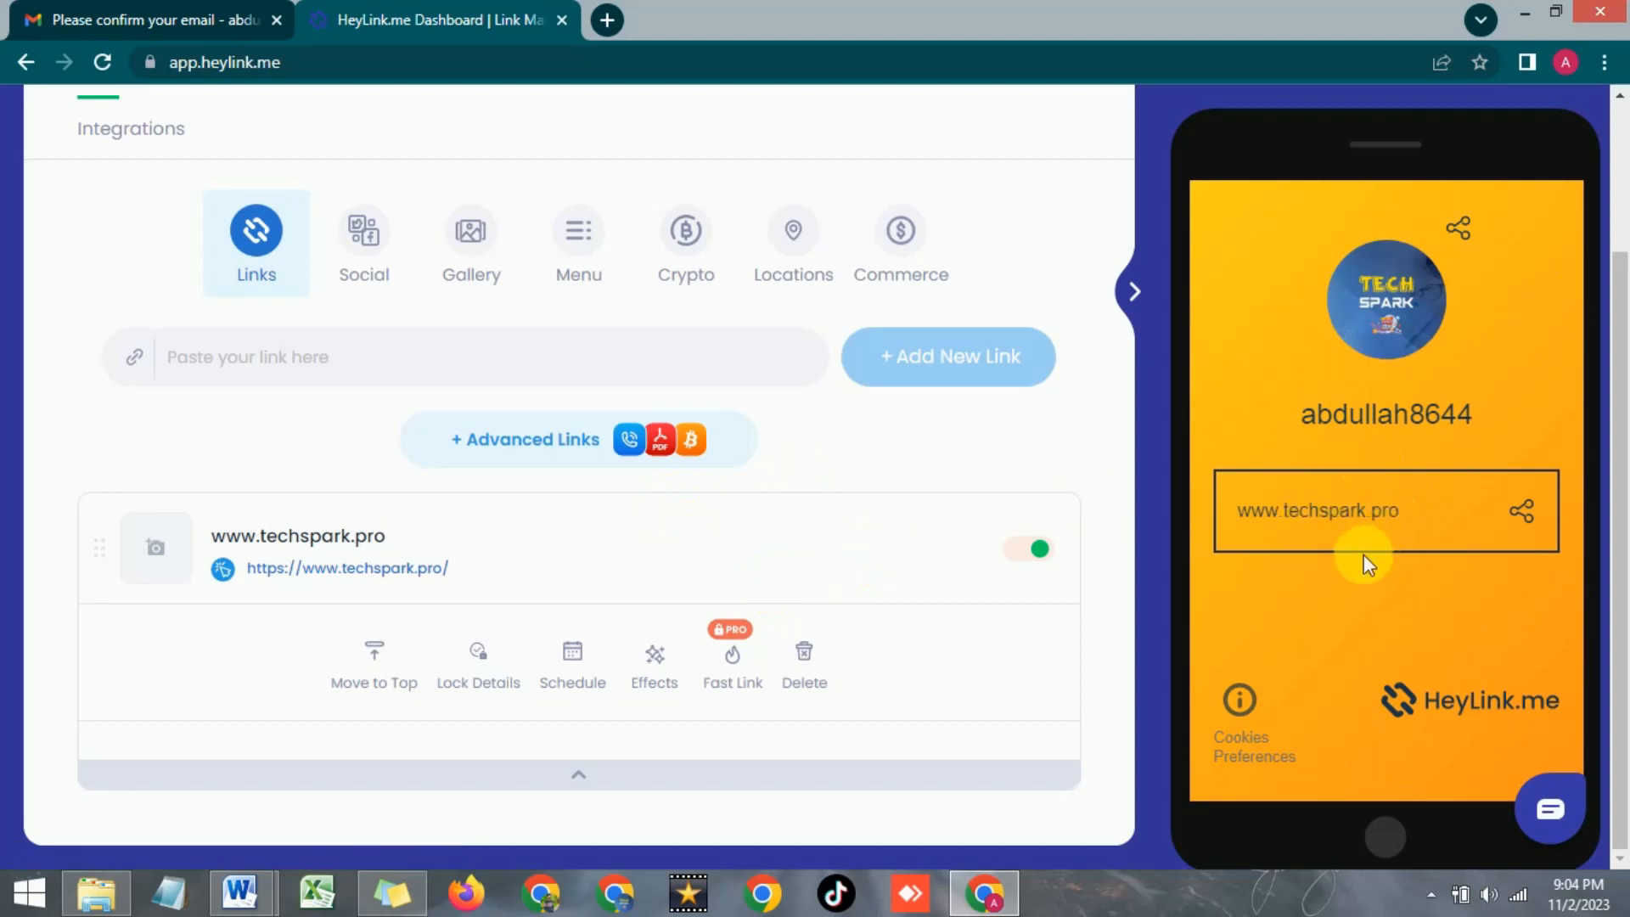
scroll(404, 540, up, 2)
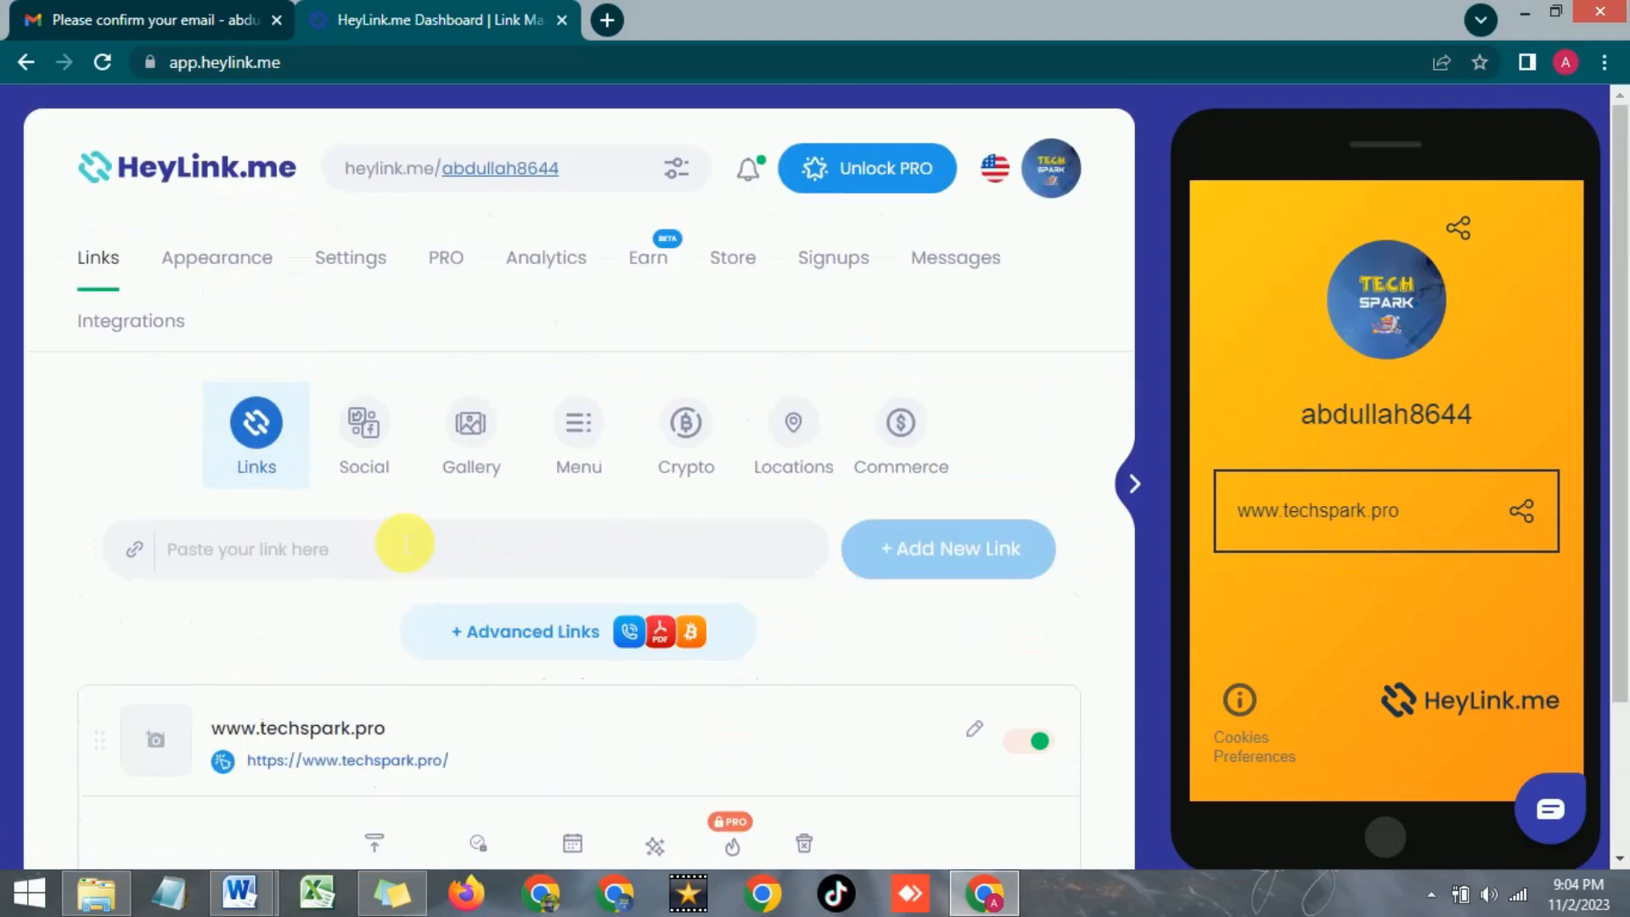
Add an Instagram social button for the handle tech_sparkk
click(365, 428)
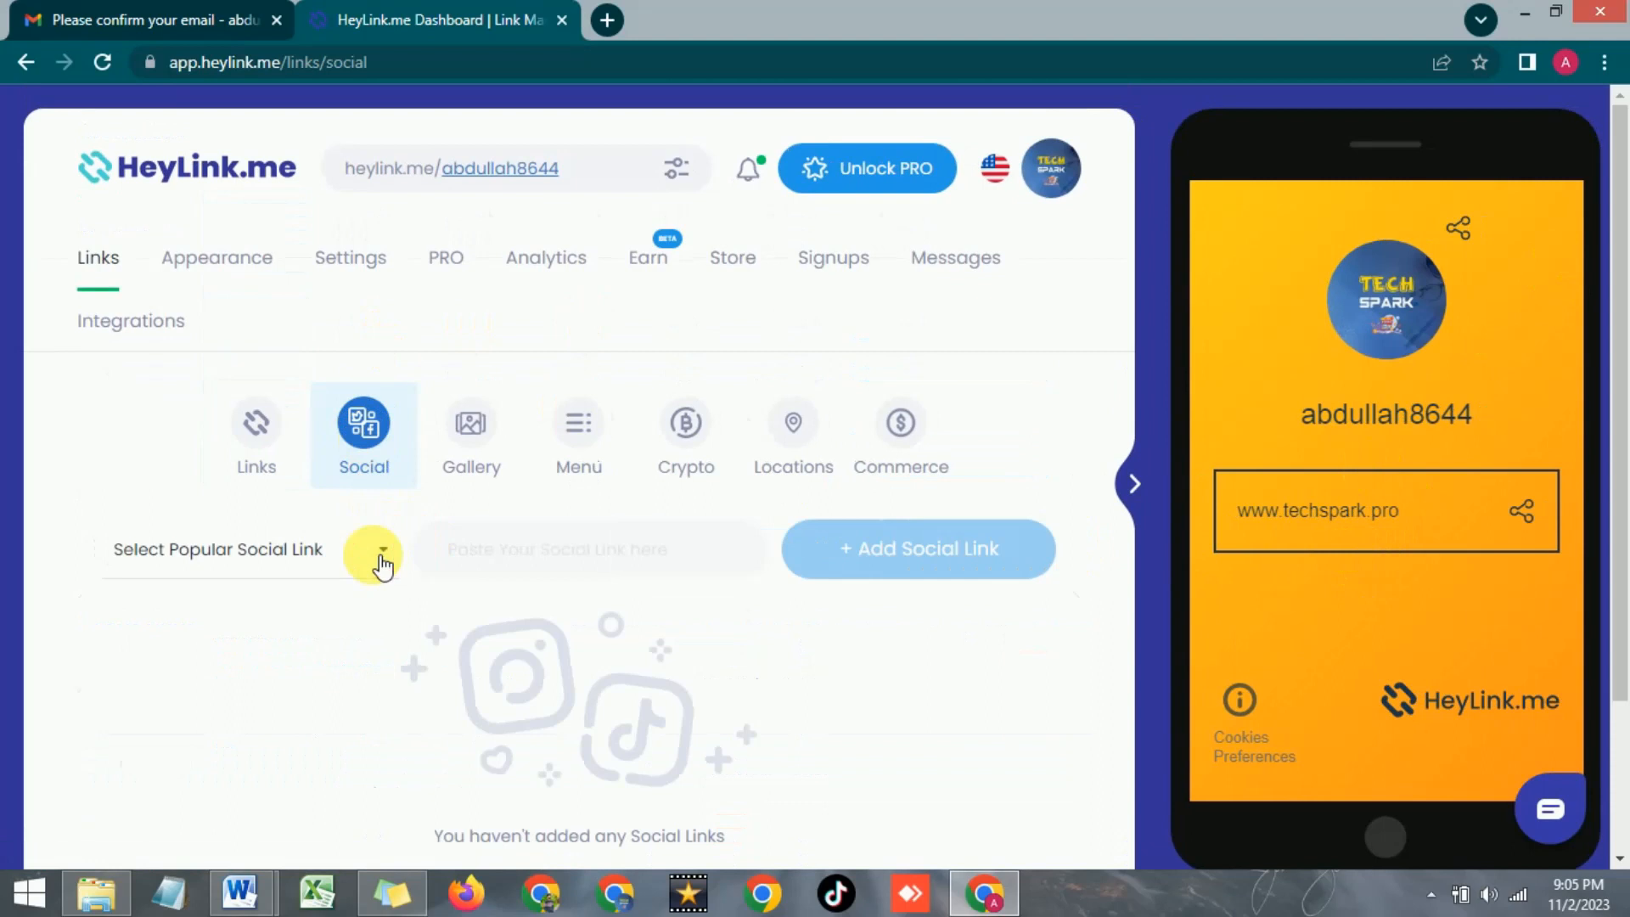
click(382, 560)
scroll(238, 514, down, 1)
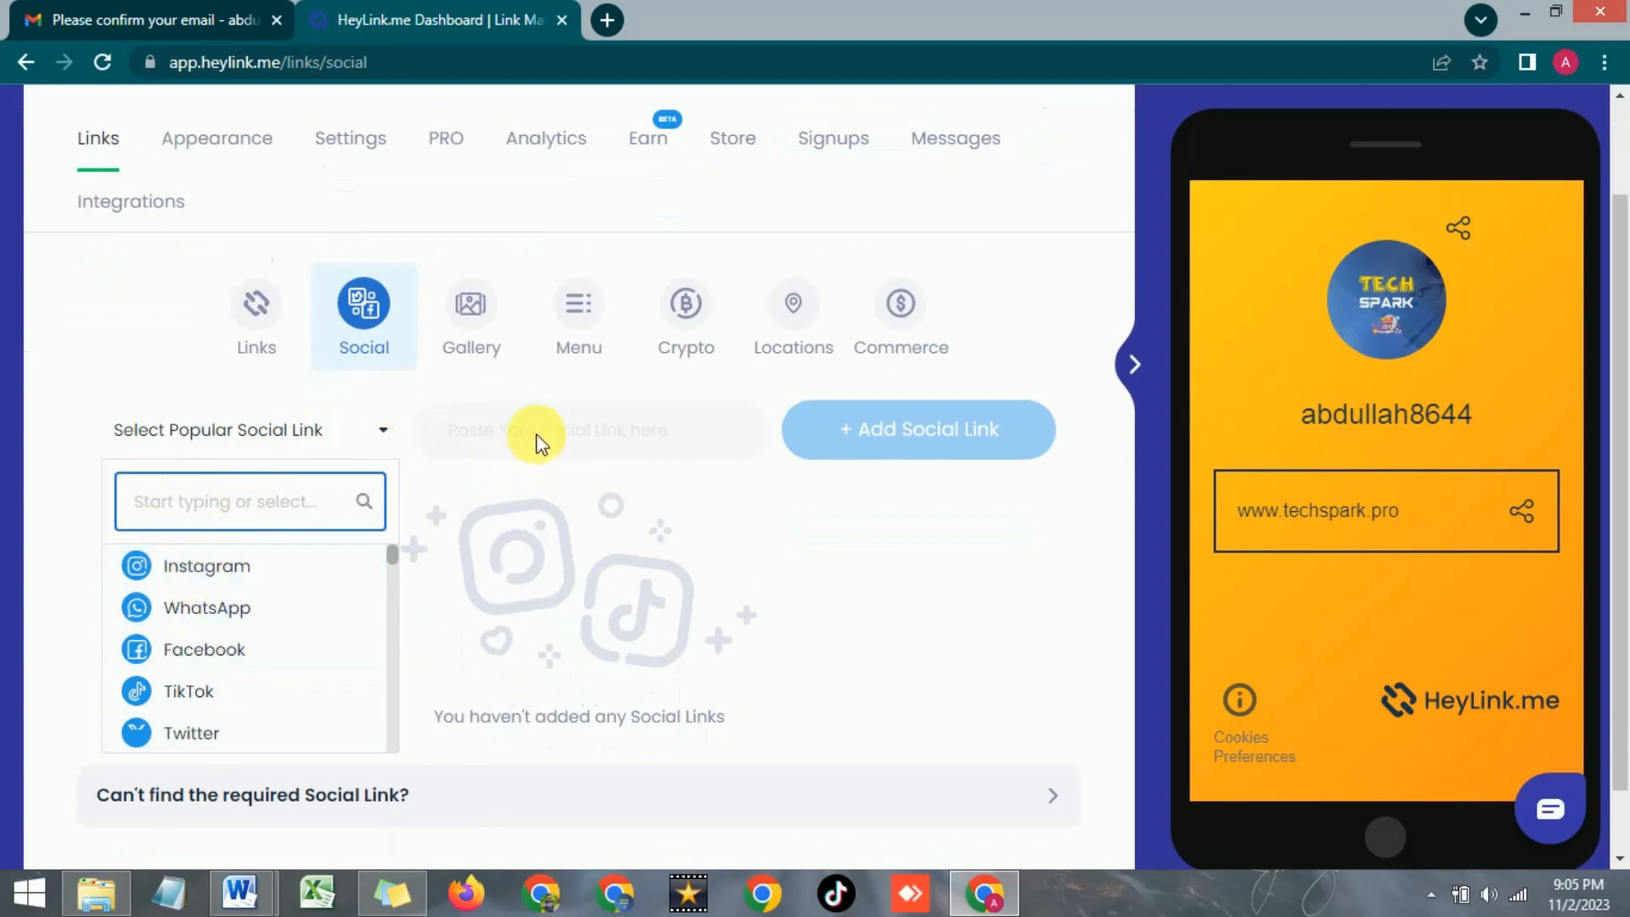
click(223, 569)
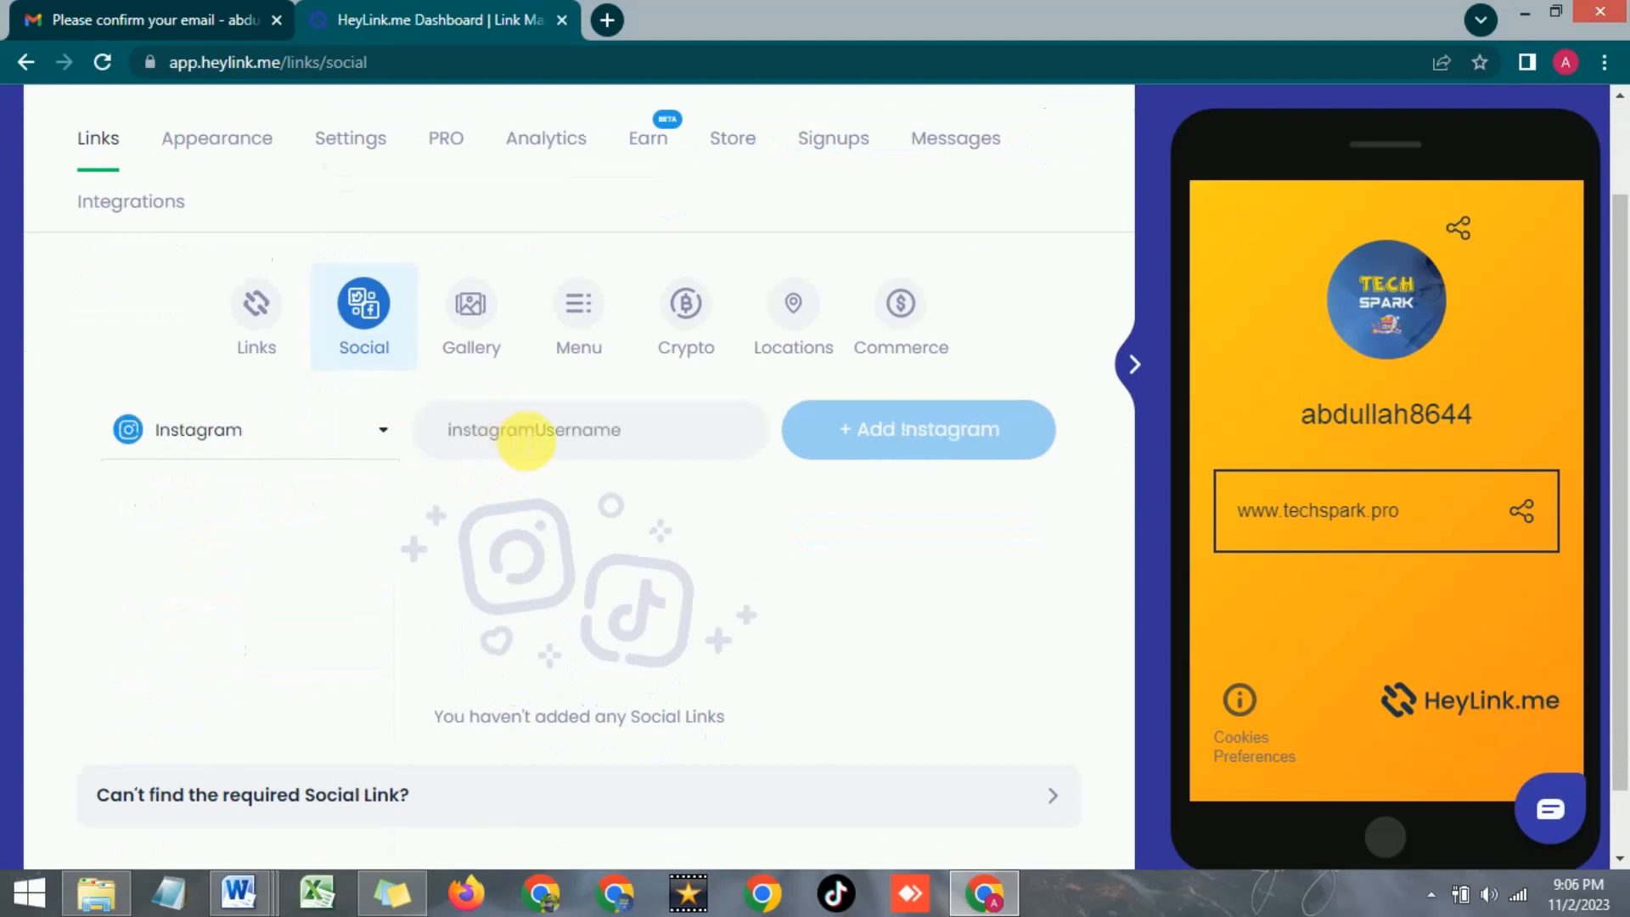
text(tech_sparkk)
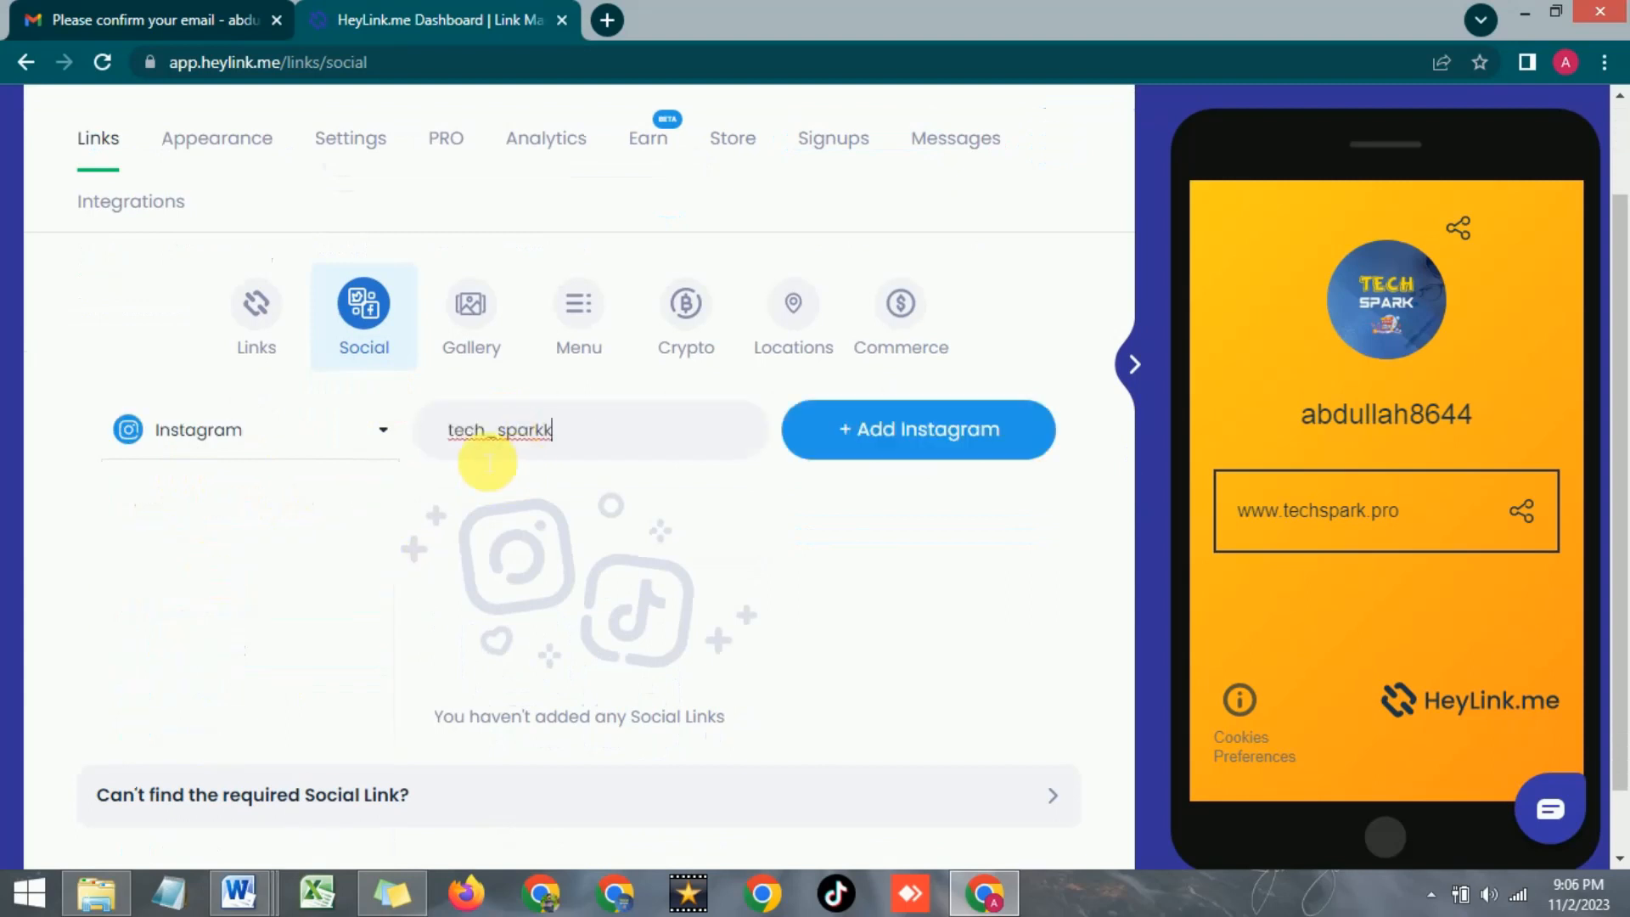
click(849, 435)
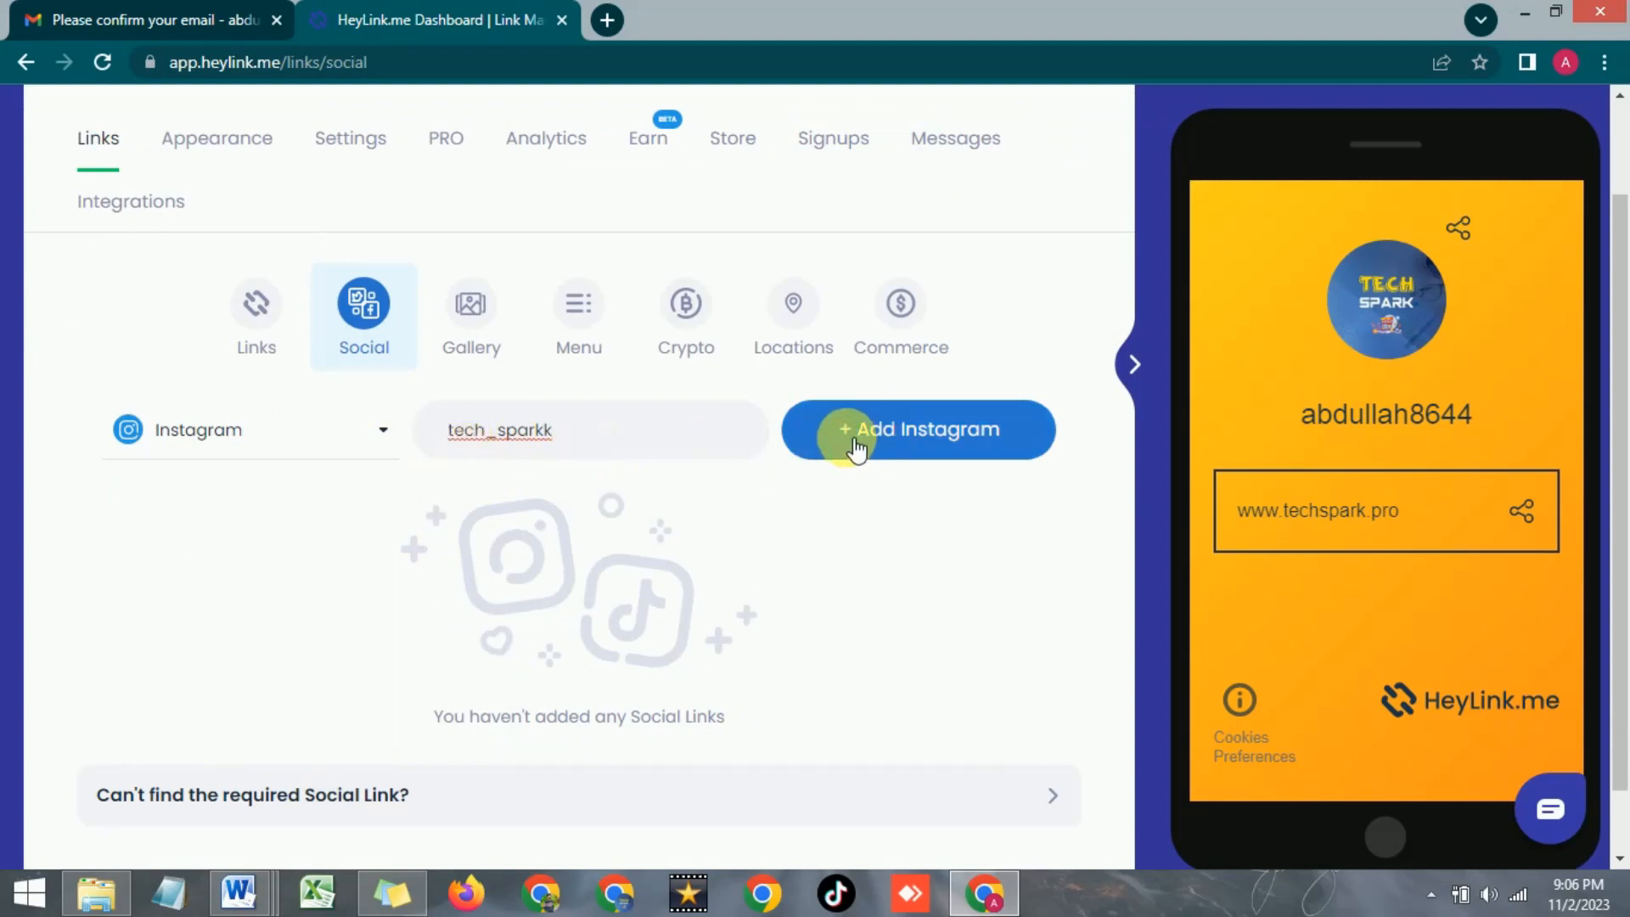
click(849, 442)
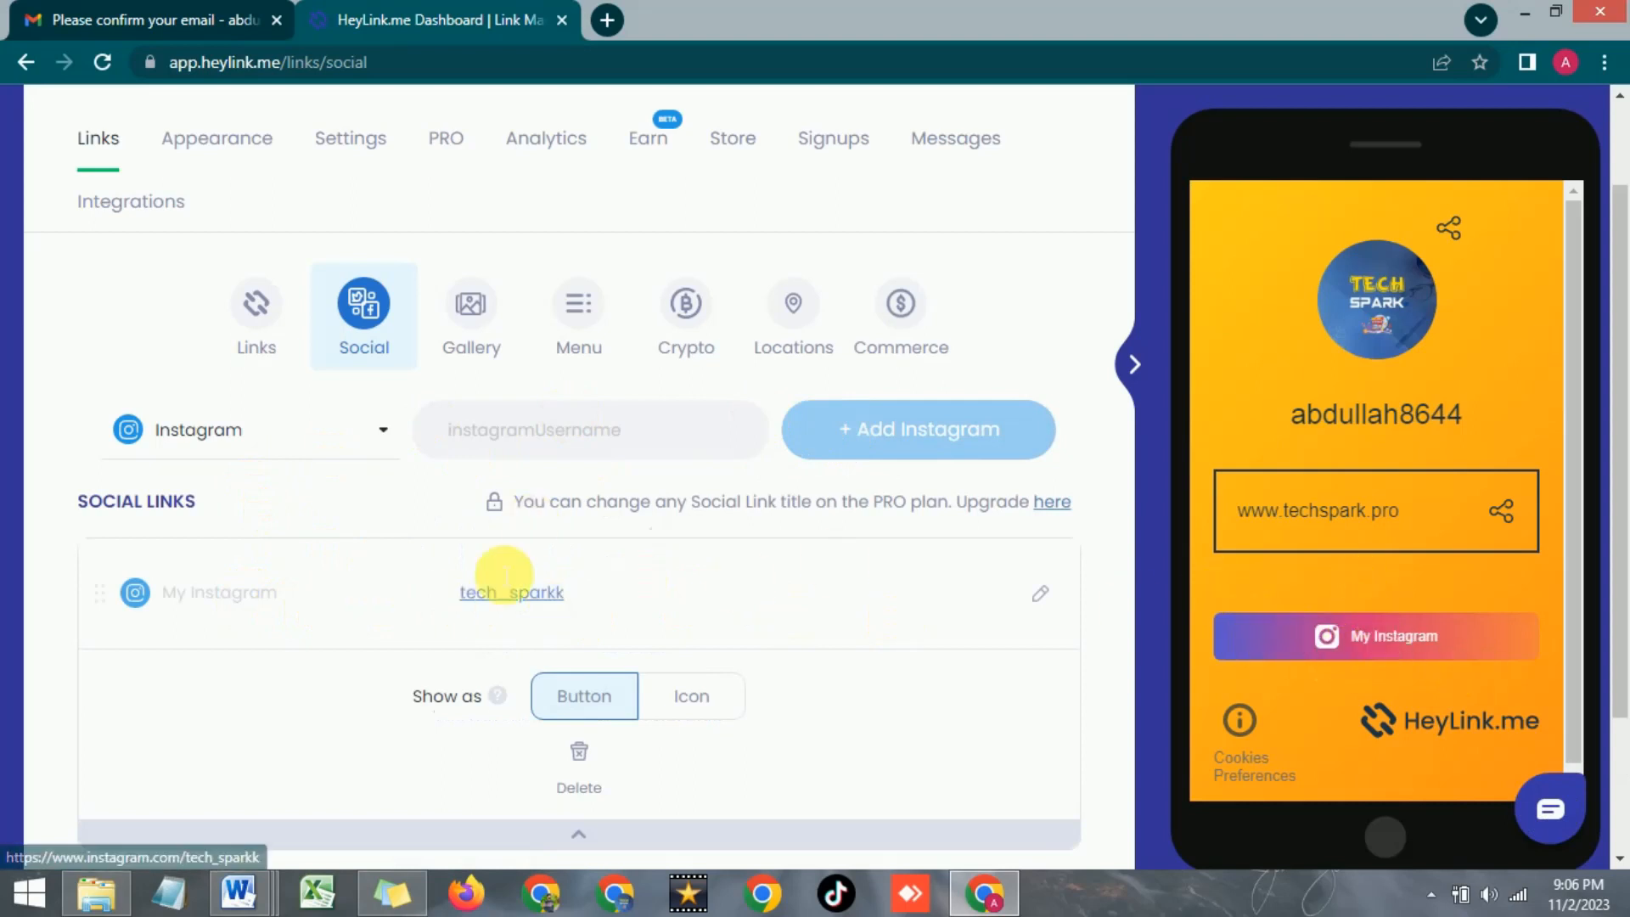
Add a WhatsApp social button with the phone number, then pick TikTok as the next platform
click(323, 441)
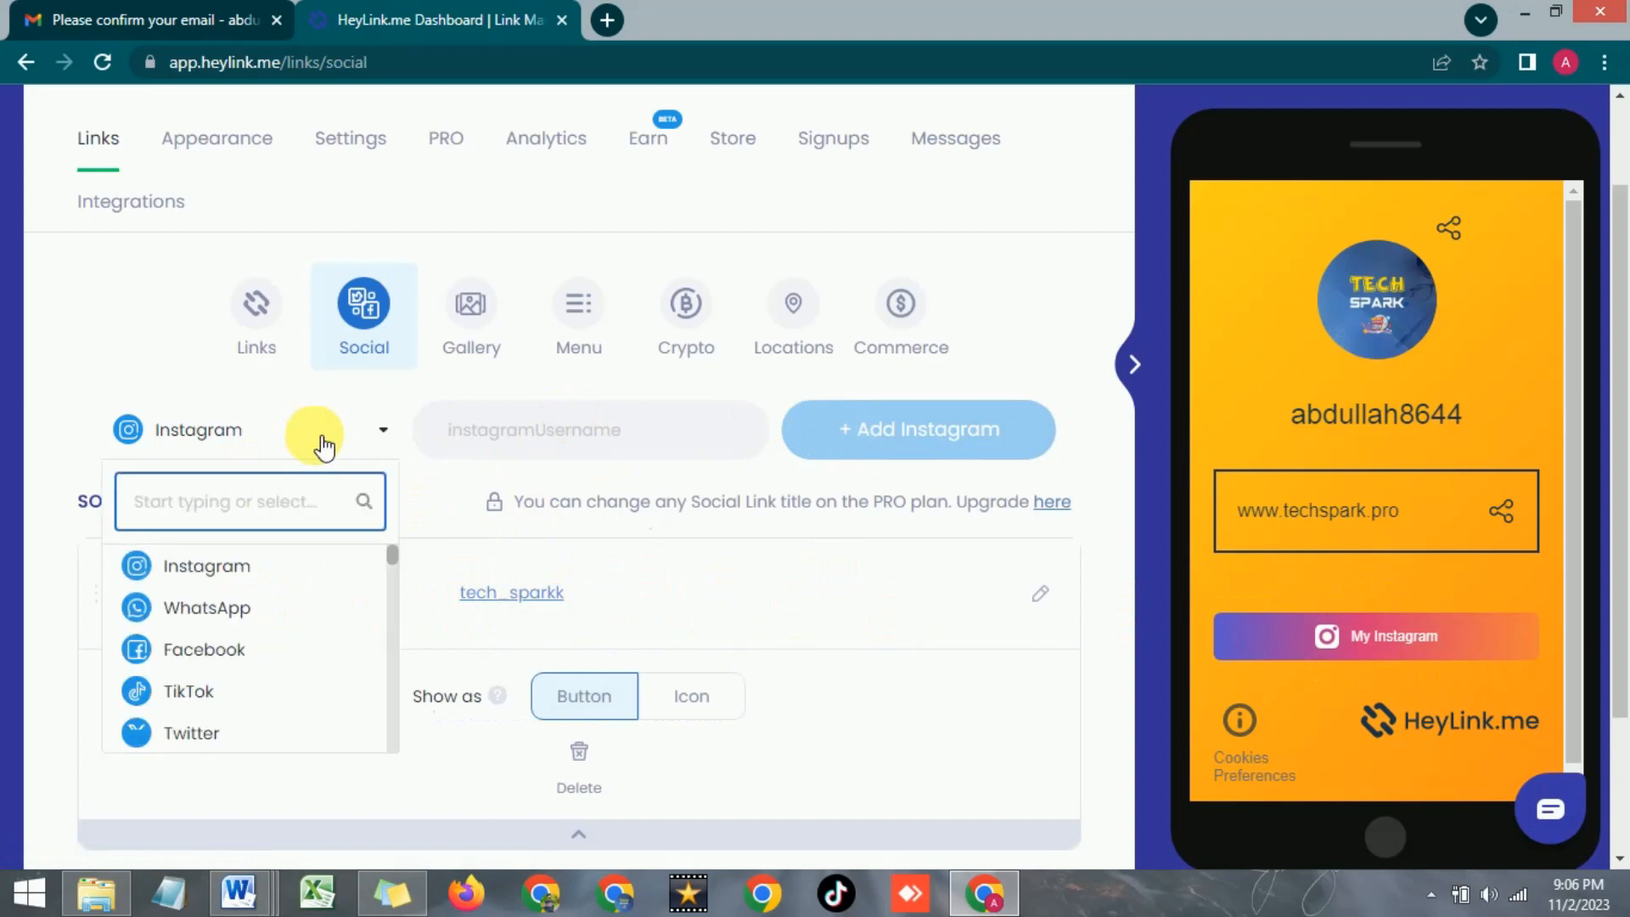
click(181, 604)
click(525, 434)
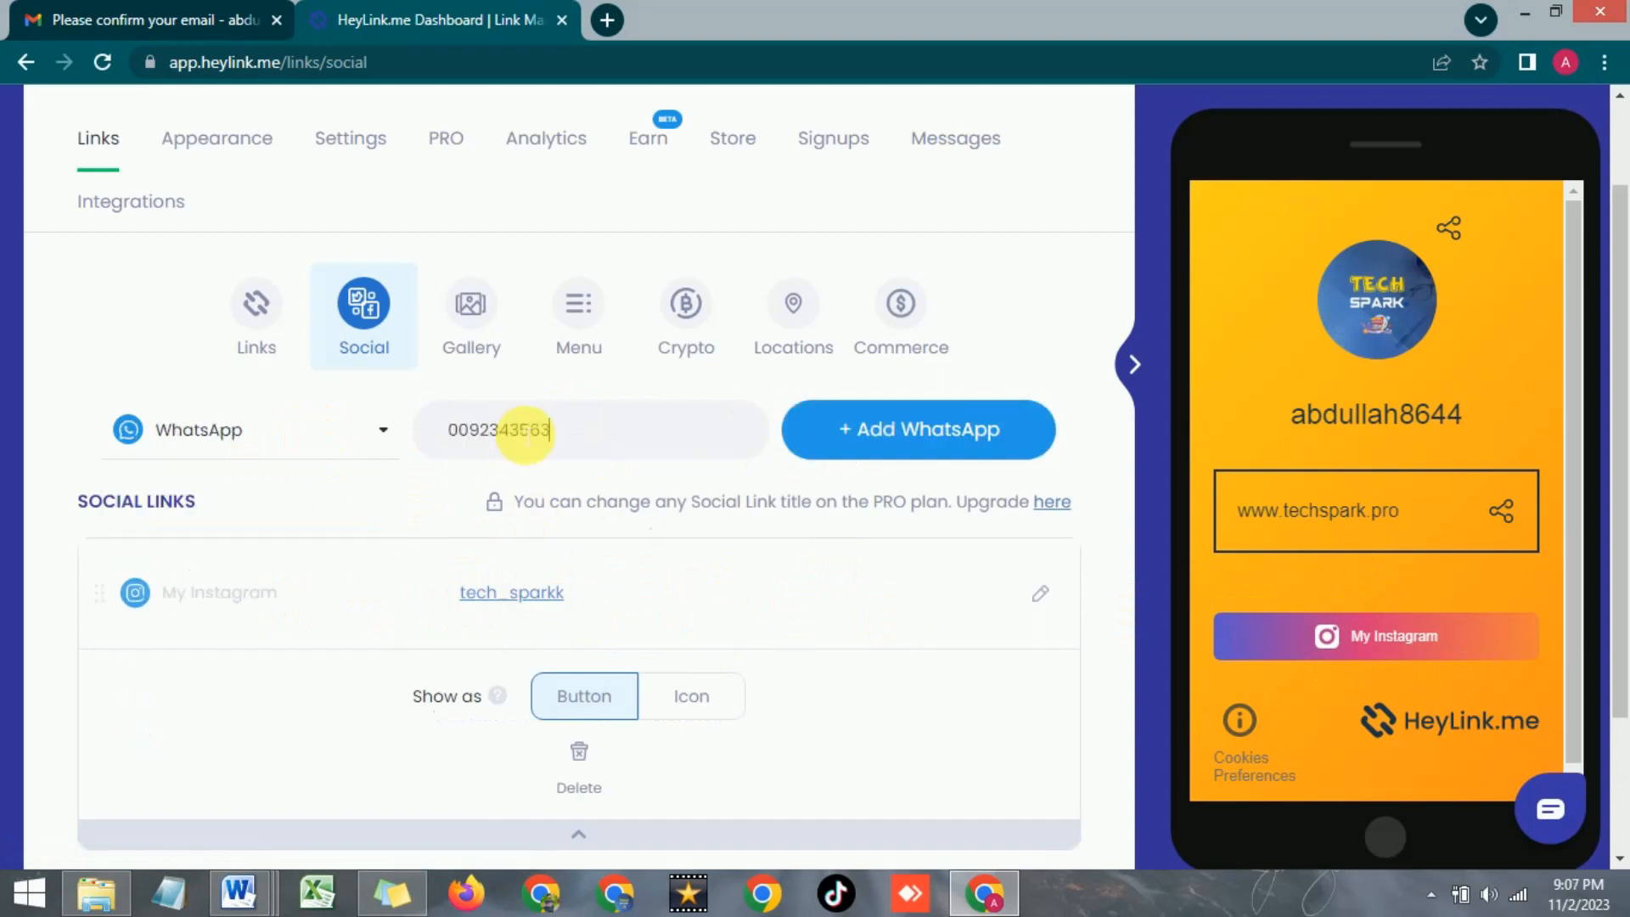
click(835, 430)
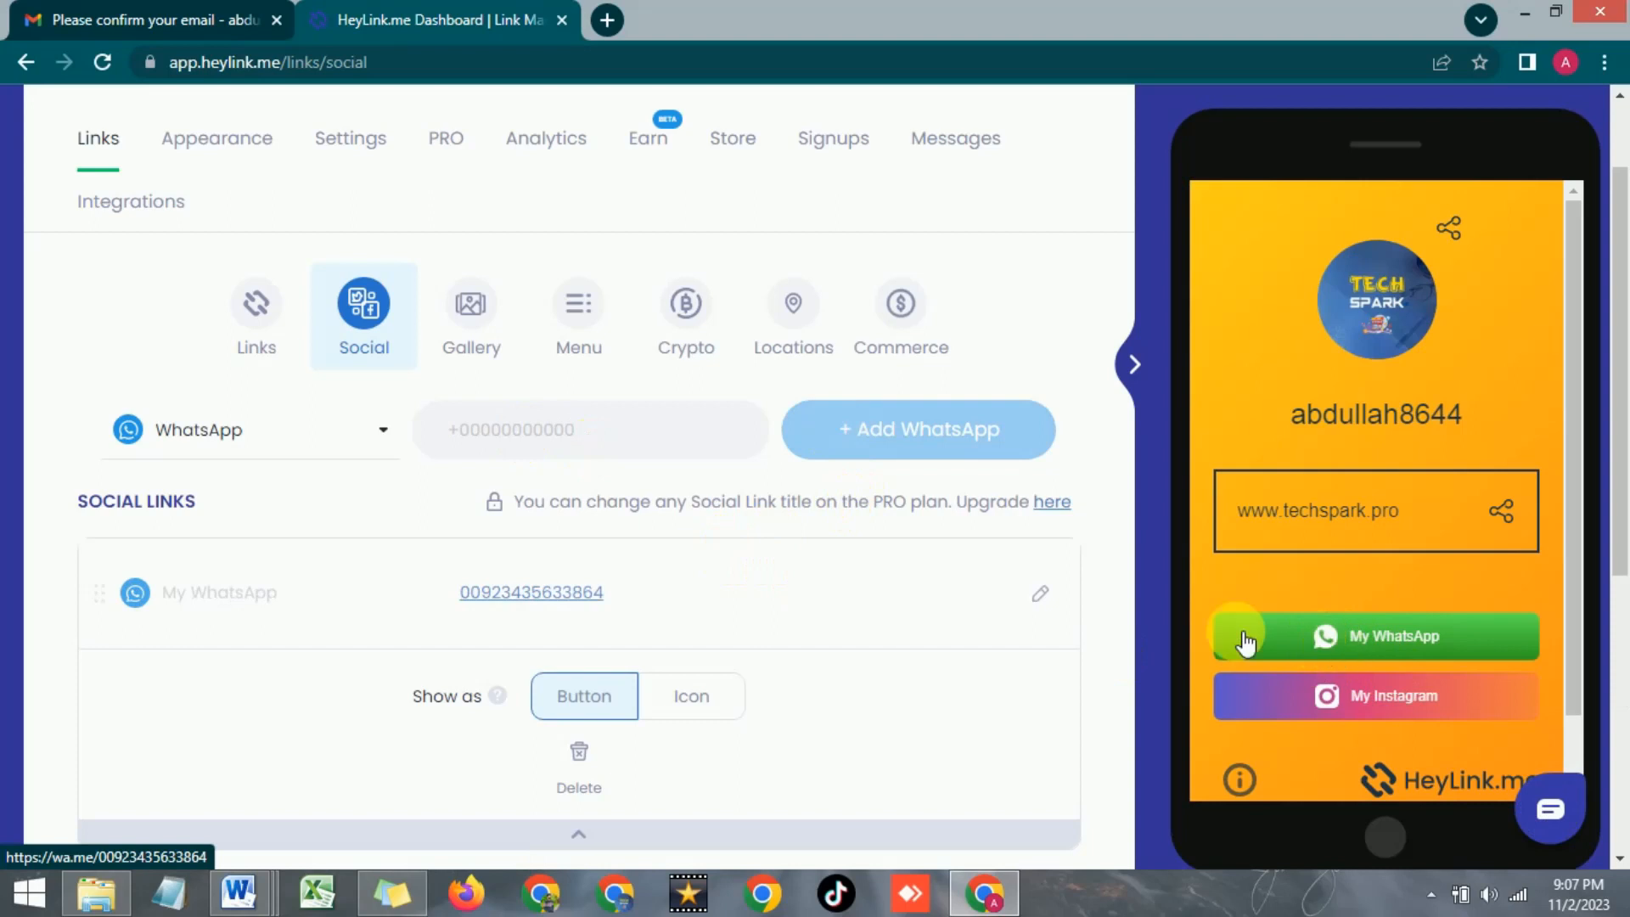
click(367, 444)
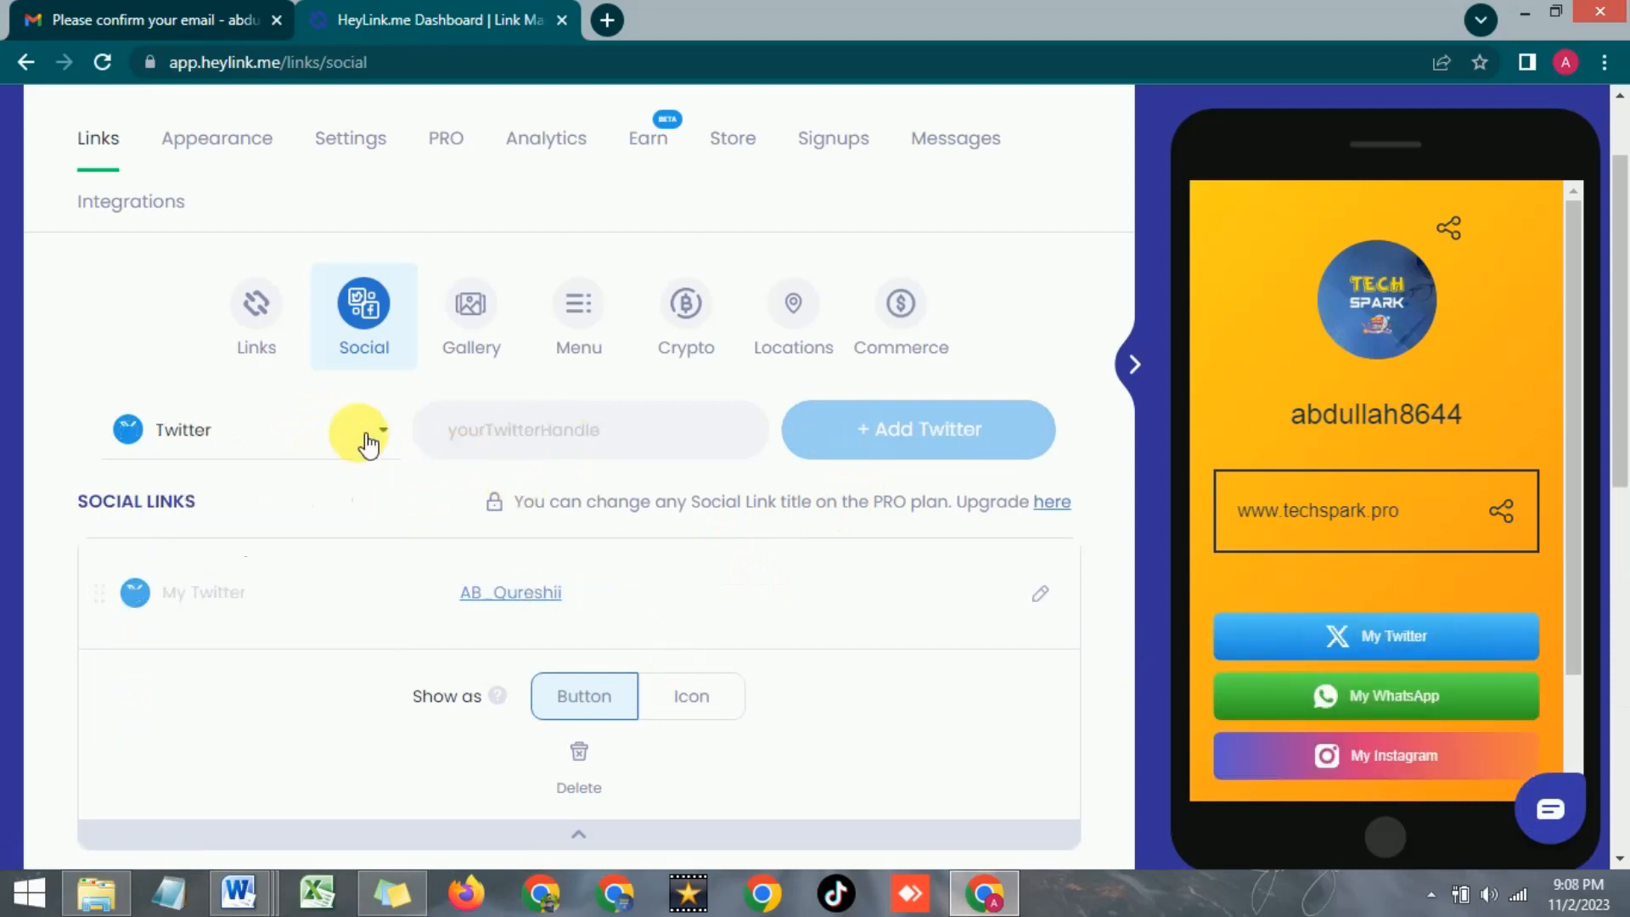
click(367, 444)
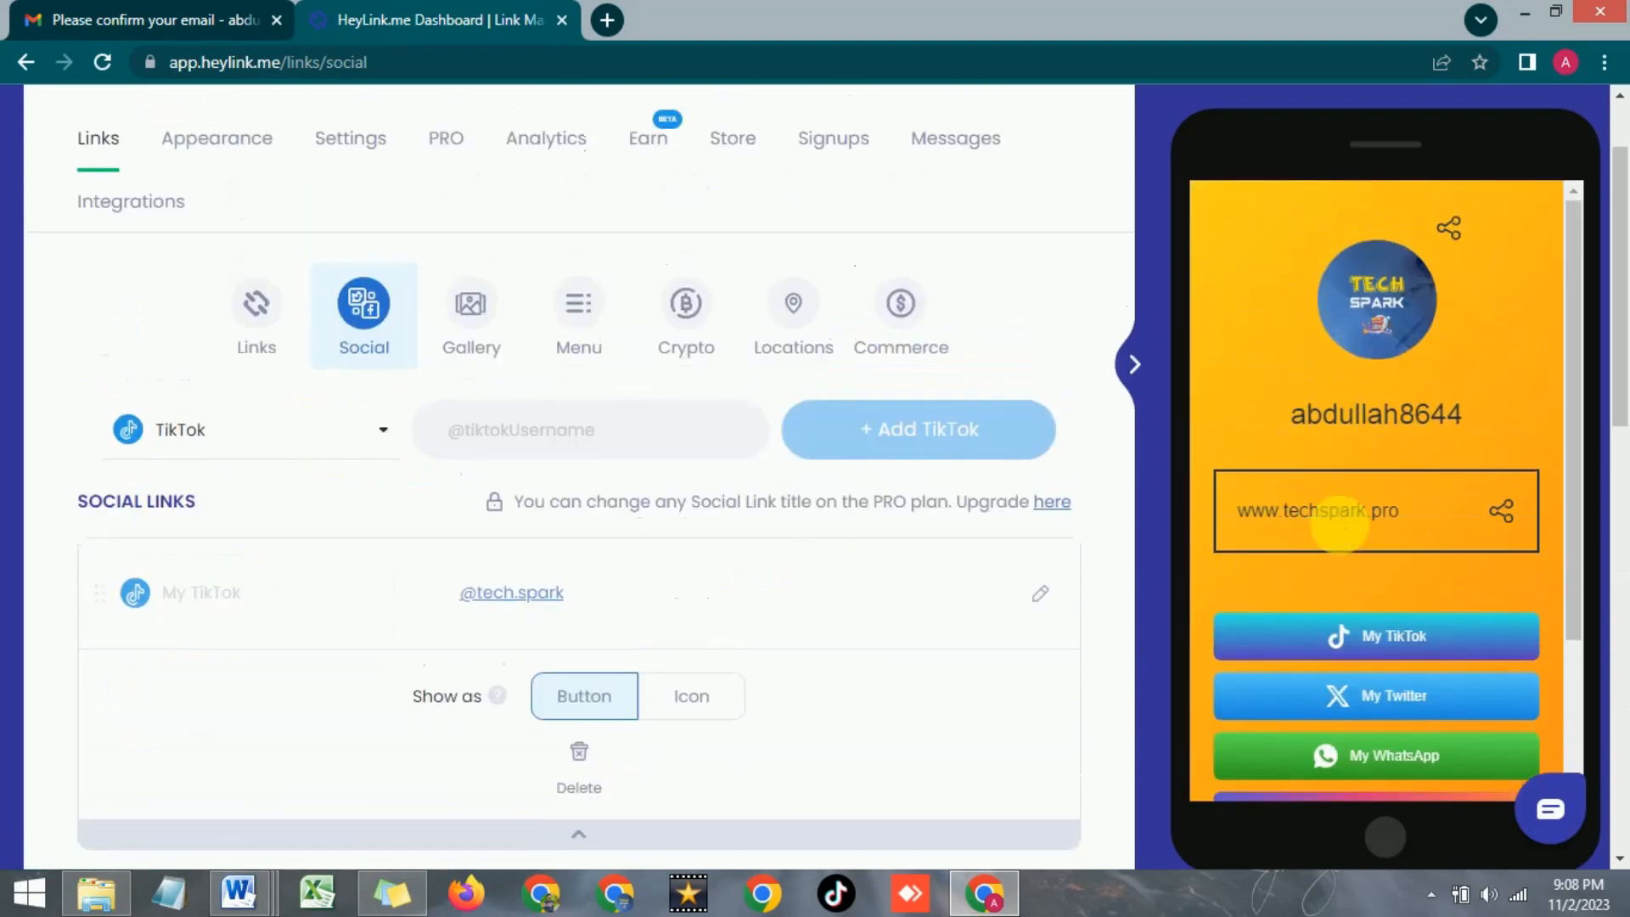
Try the TikTok link's Icon display option, keeping all four social links shown as buttons
scroll(1342, 526, down, 2)
scroll(1342, 526, up, 2)
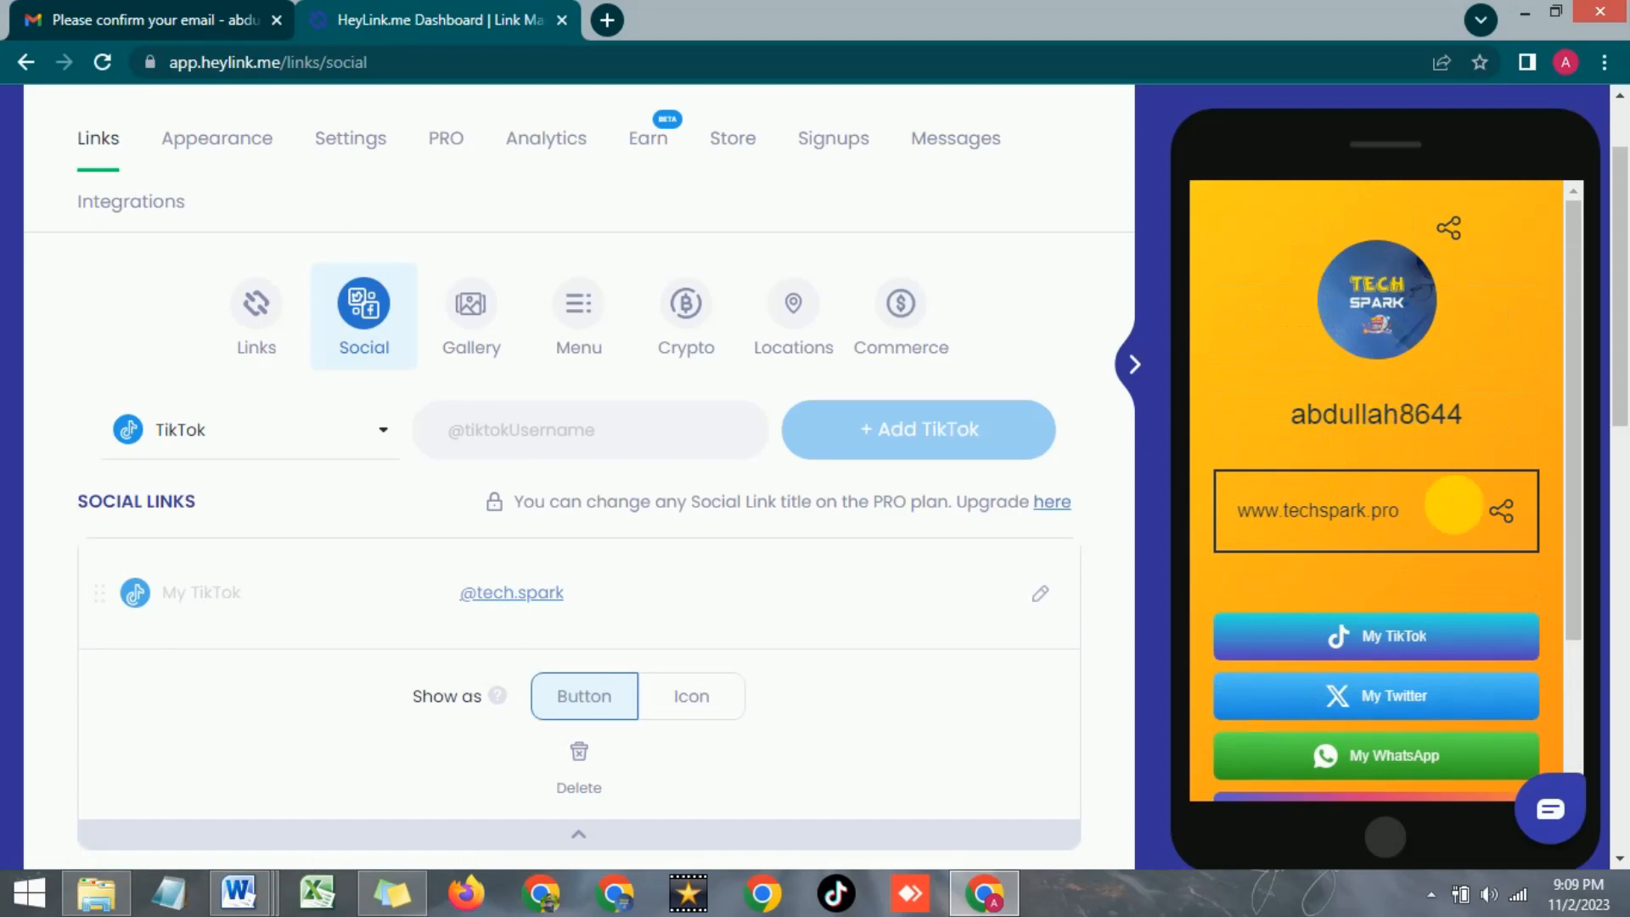
scroll(1363, 518, down, 1)
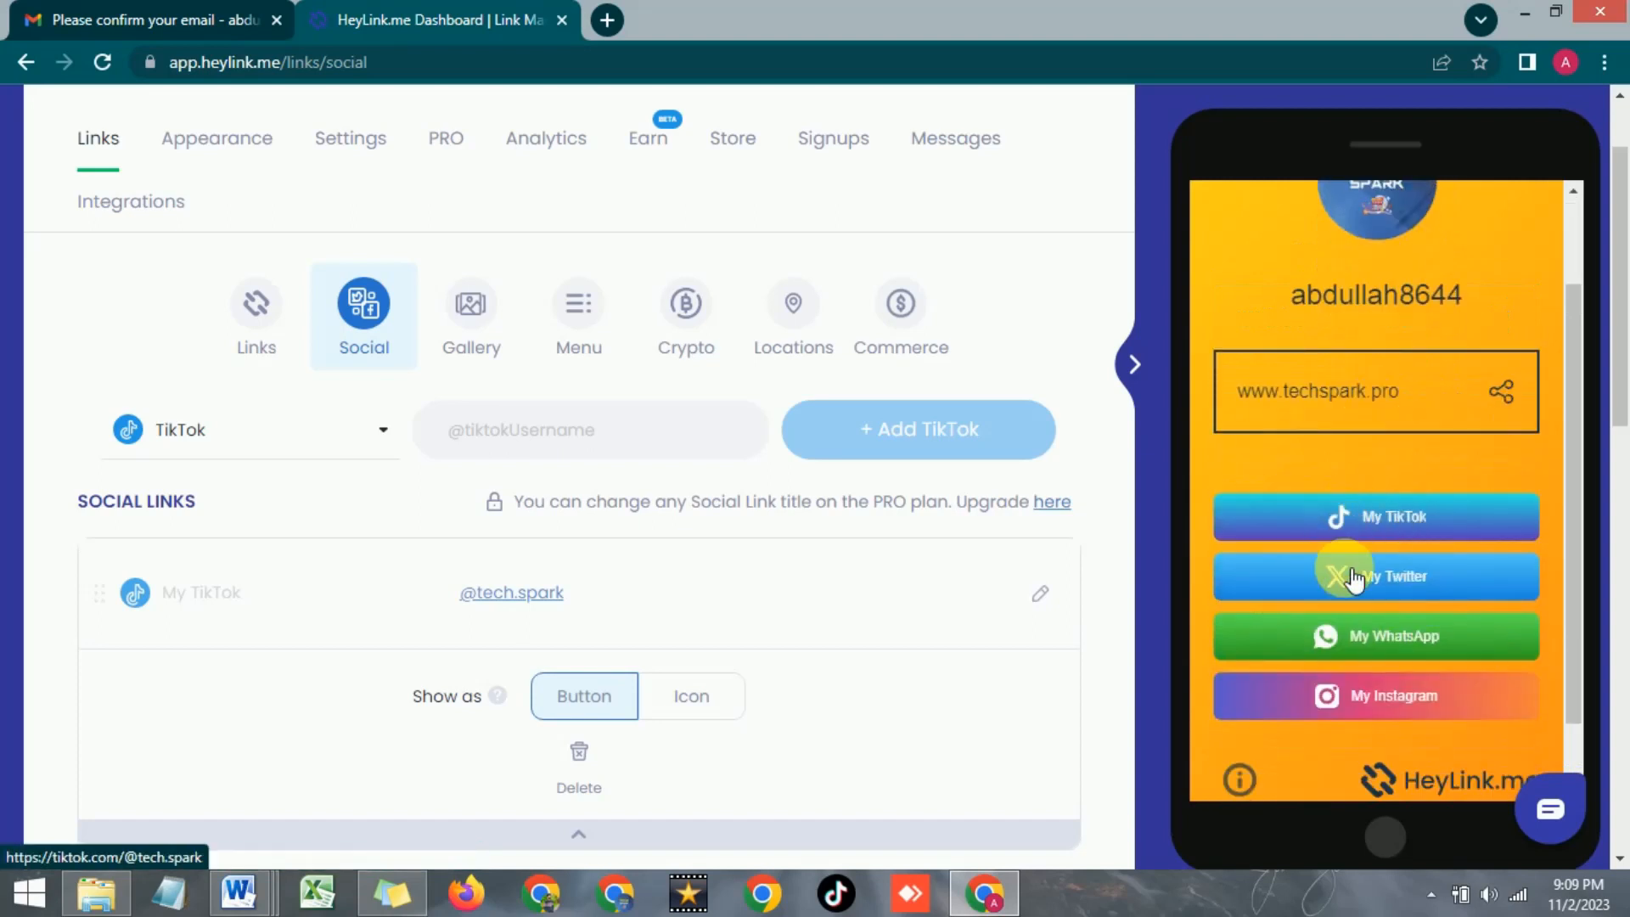
scroll(1345, 479, down, 1)
scroll(1341, 509, up, 2)
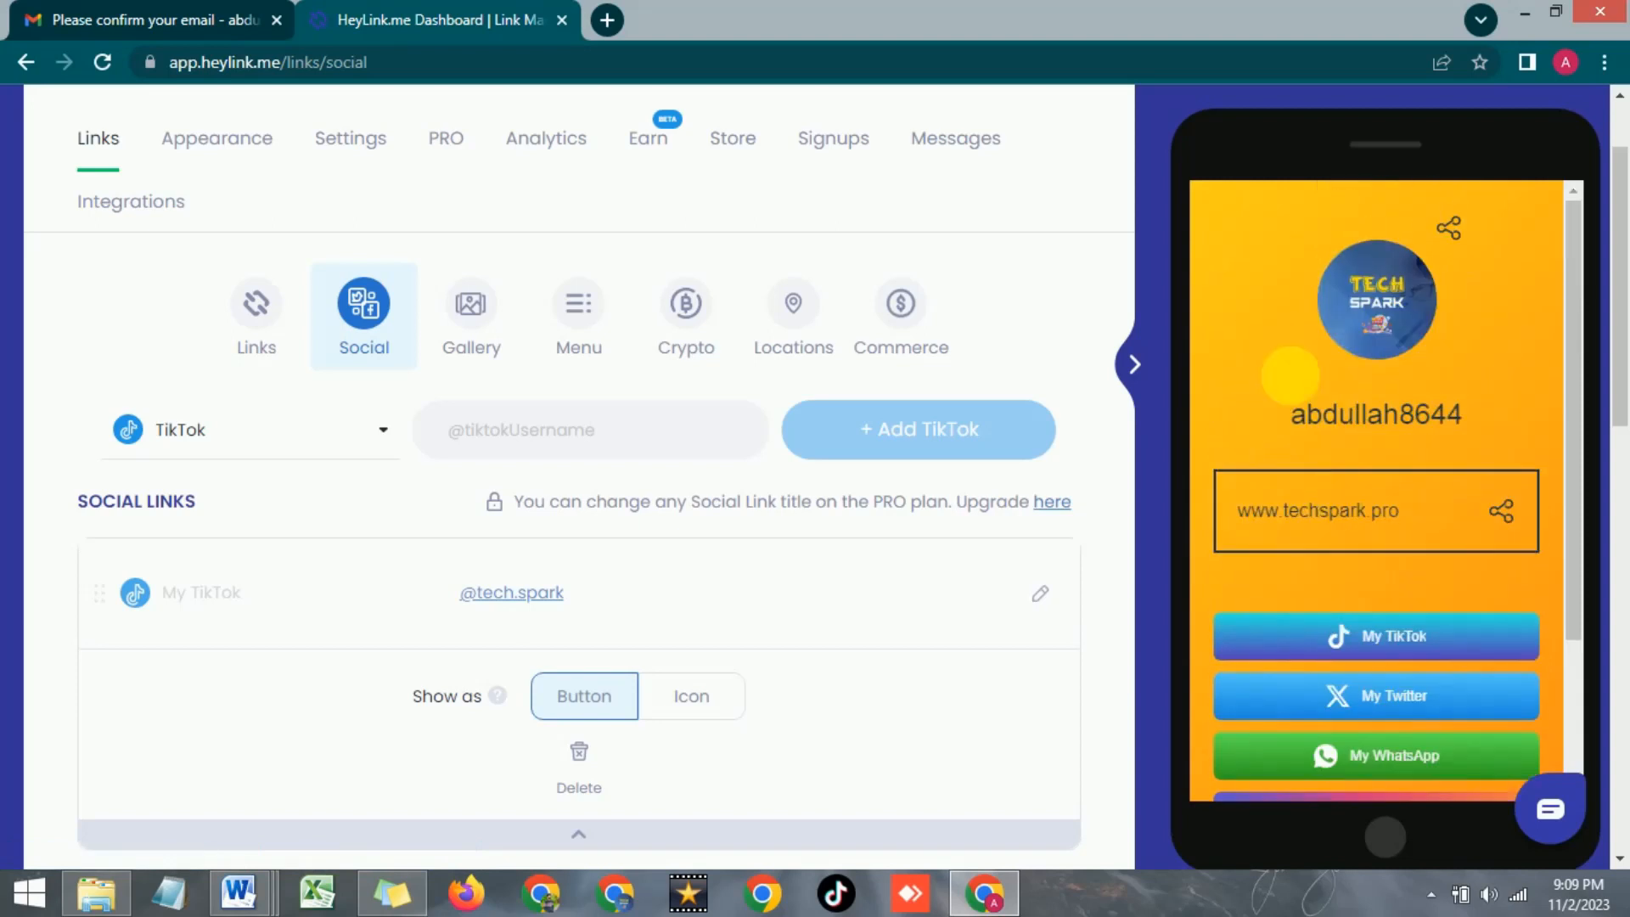
scroll(1401, 676, down, 2)
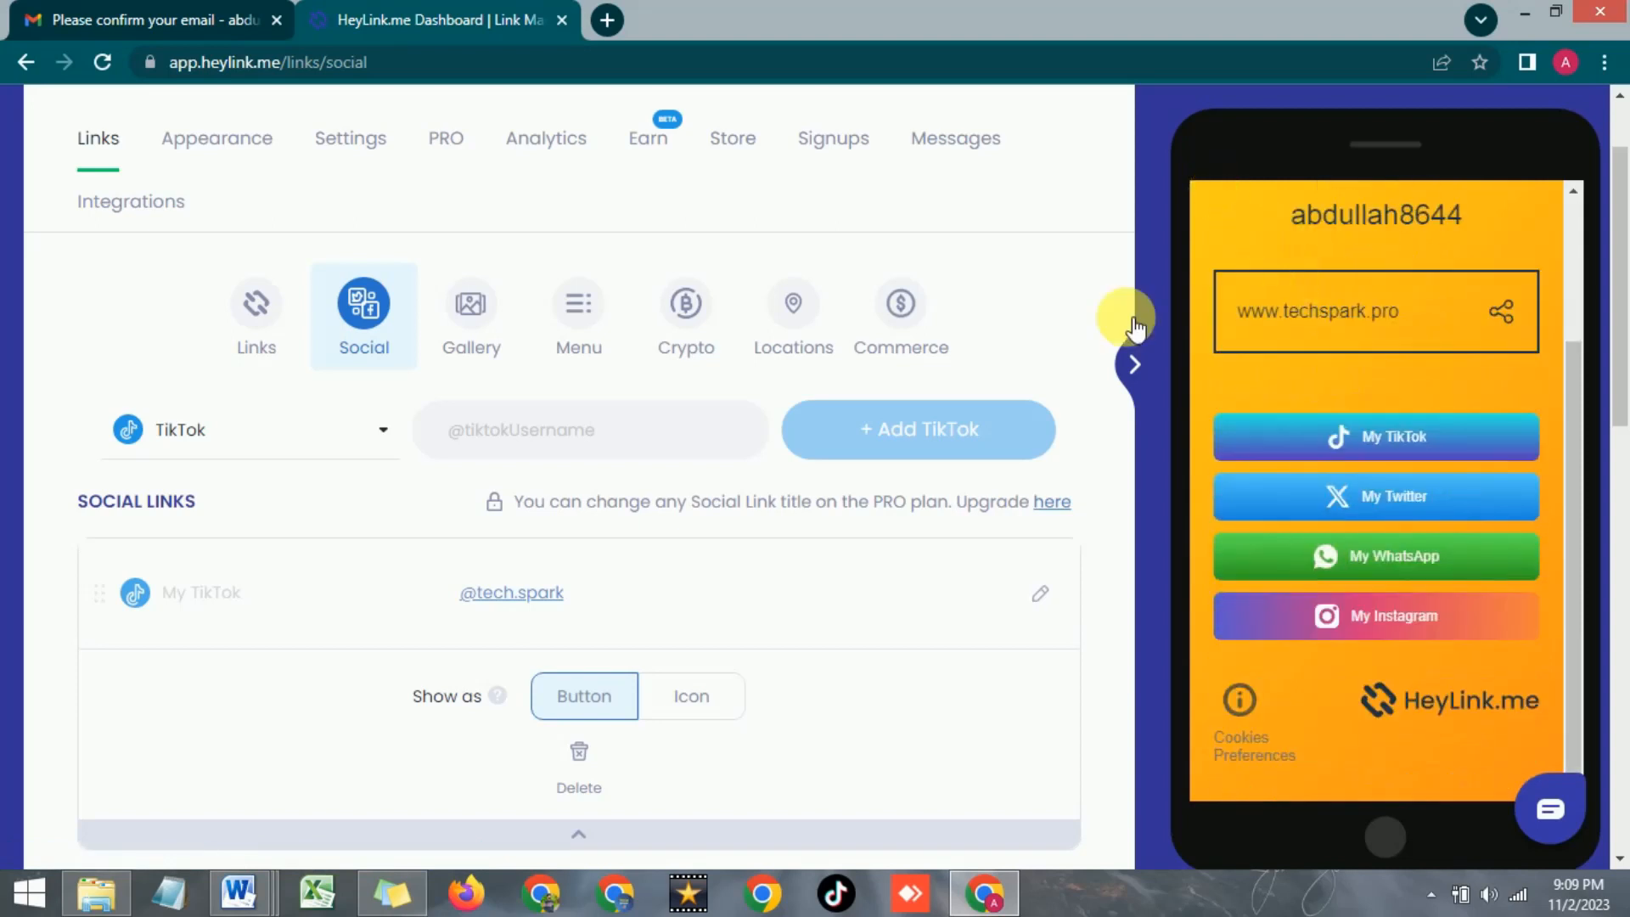
scroll(1250, 450, down, 3)
scroll(1274, 452, up, 2)
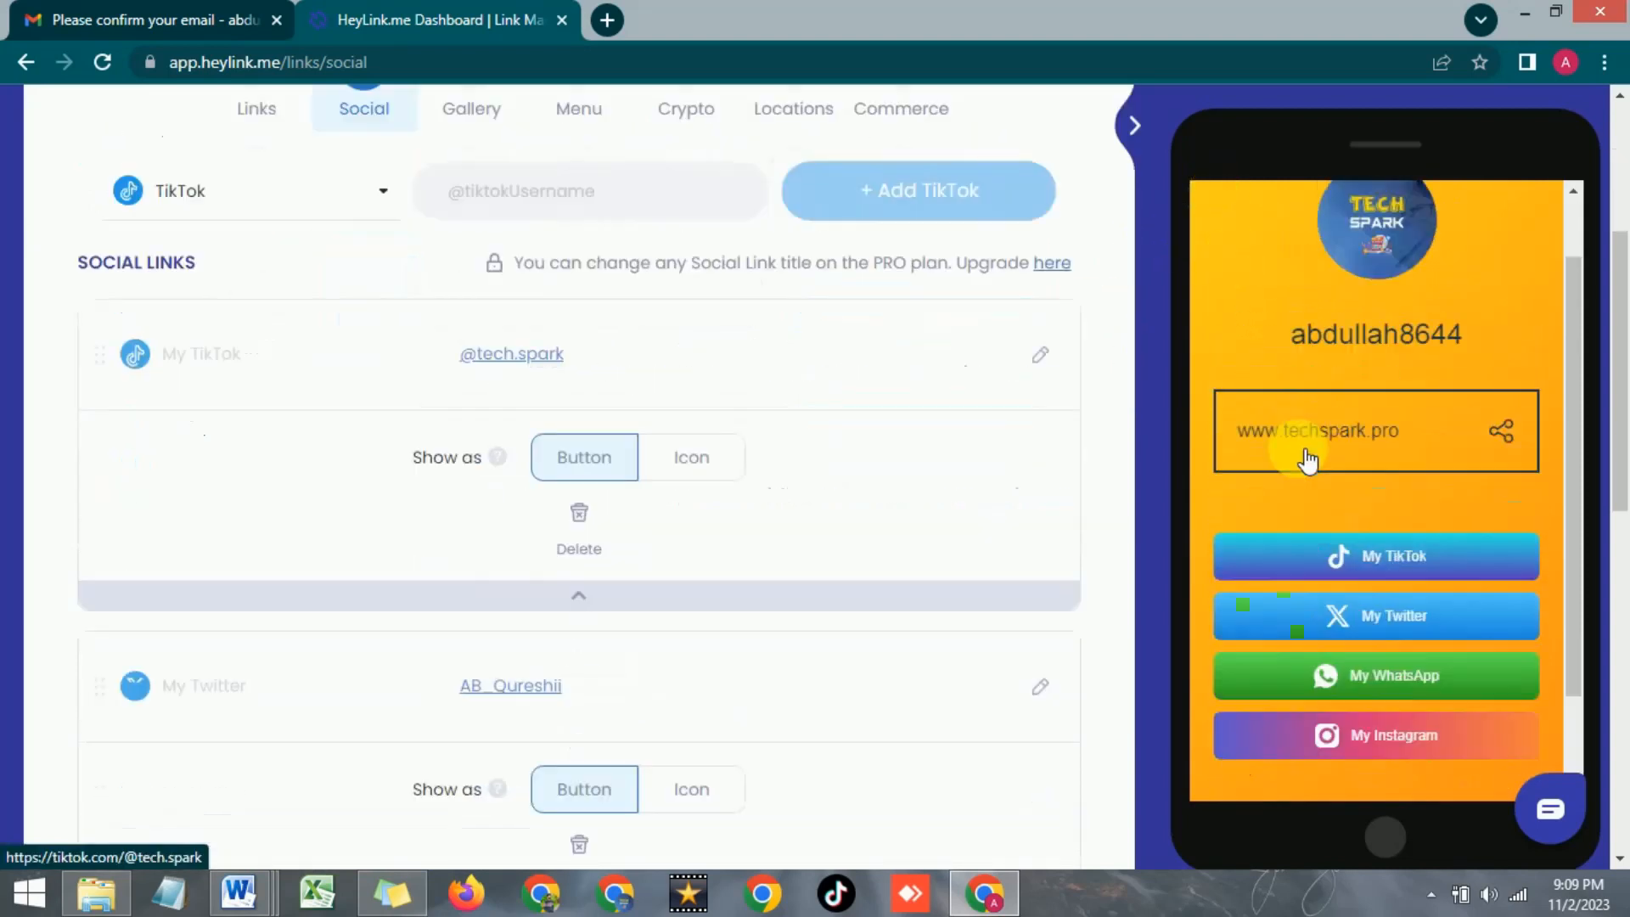
scroll(908, 449, up, 3)
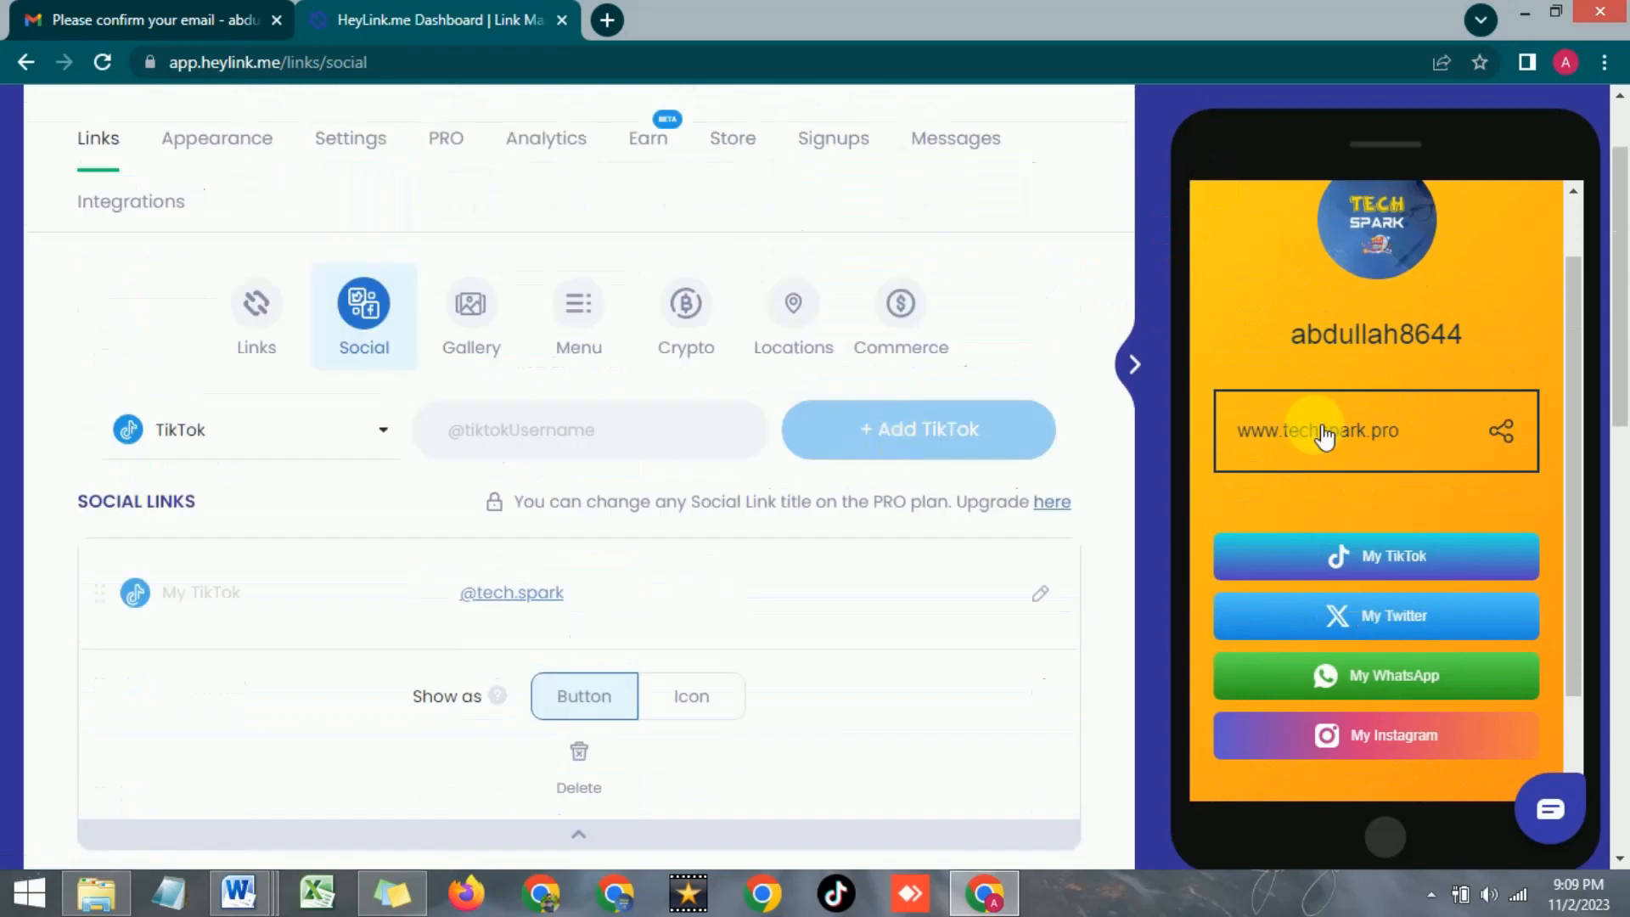
scroll(1347, 469, down, 2)
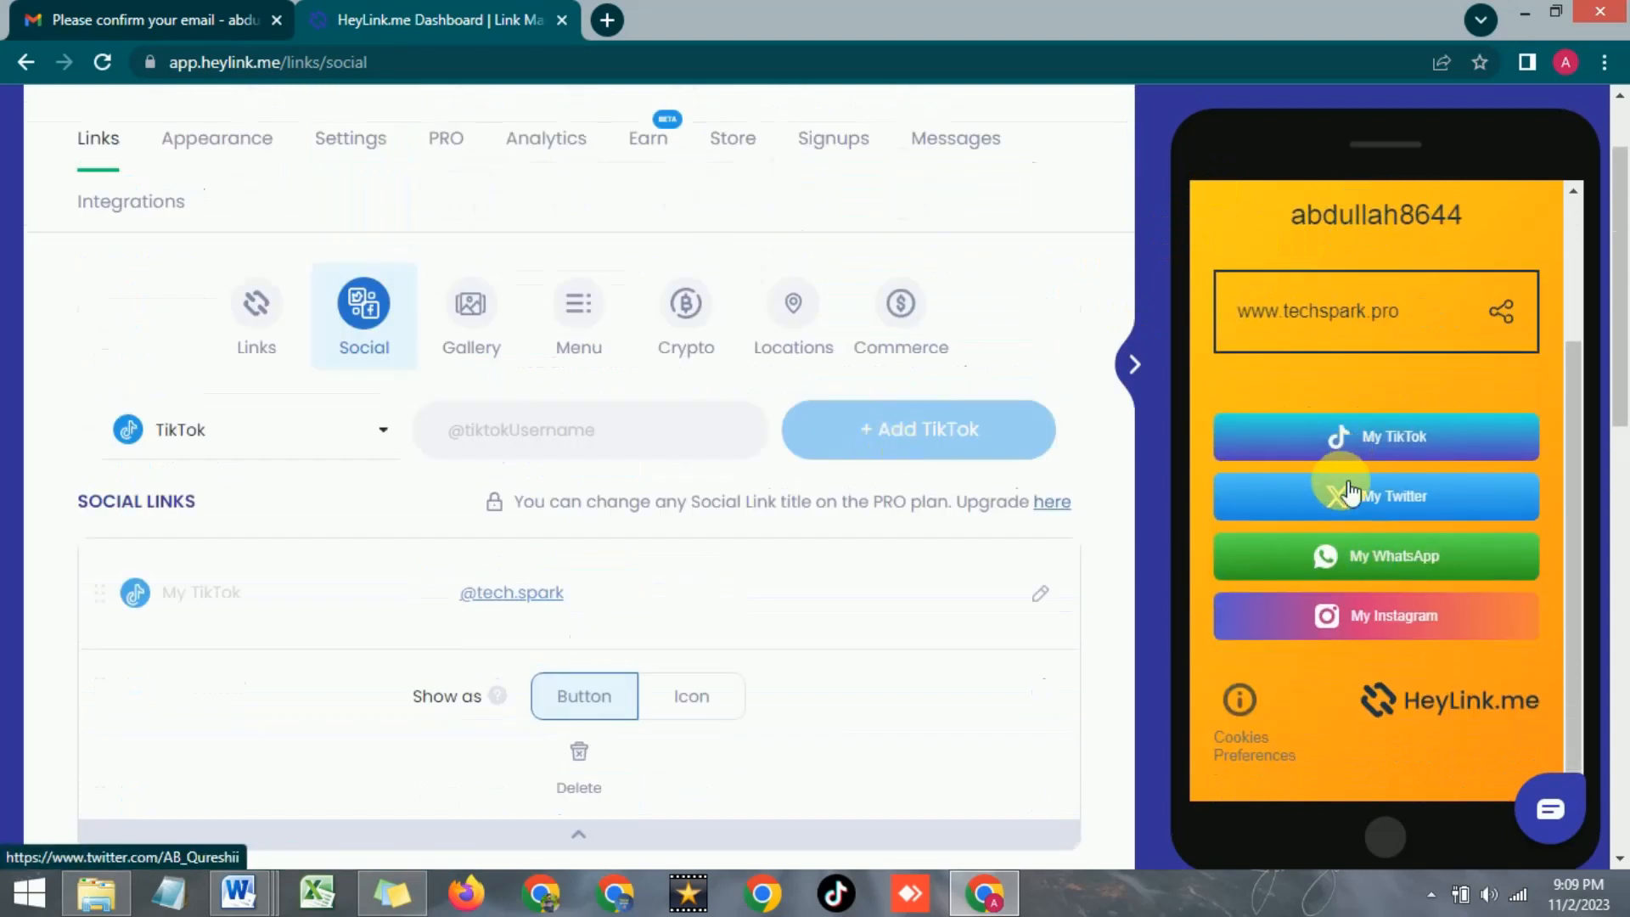
scroll(400, 455, down, 3)
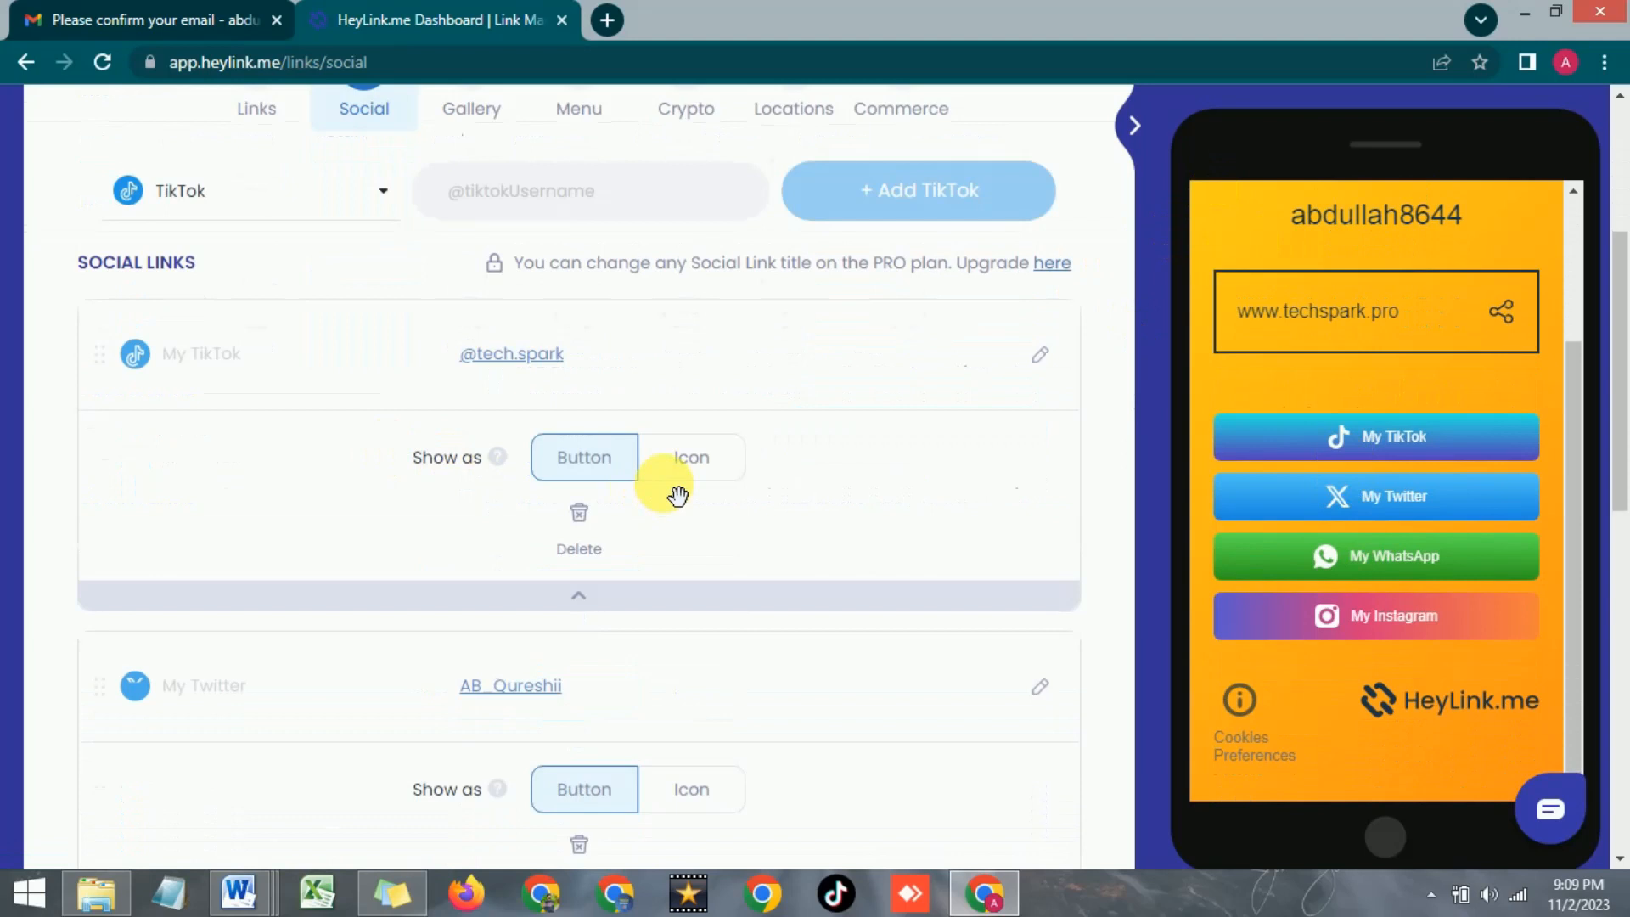
scroll(425, 454, up, 1)
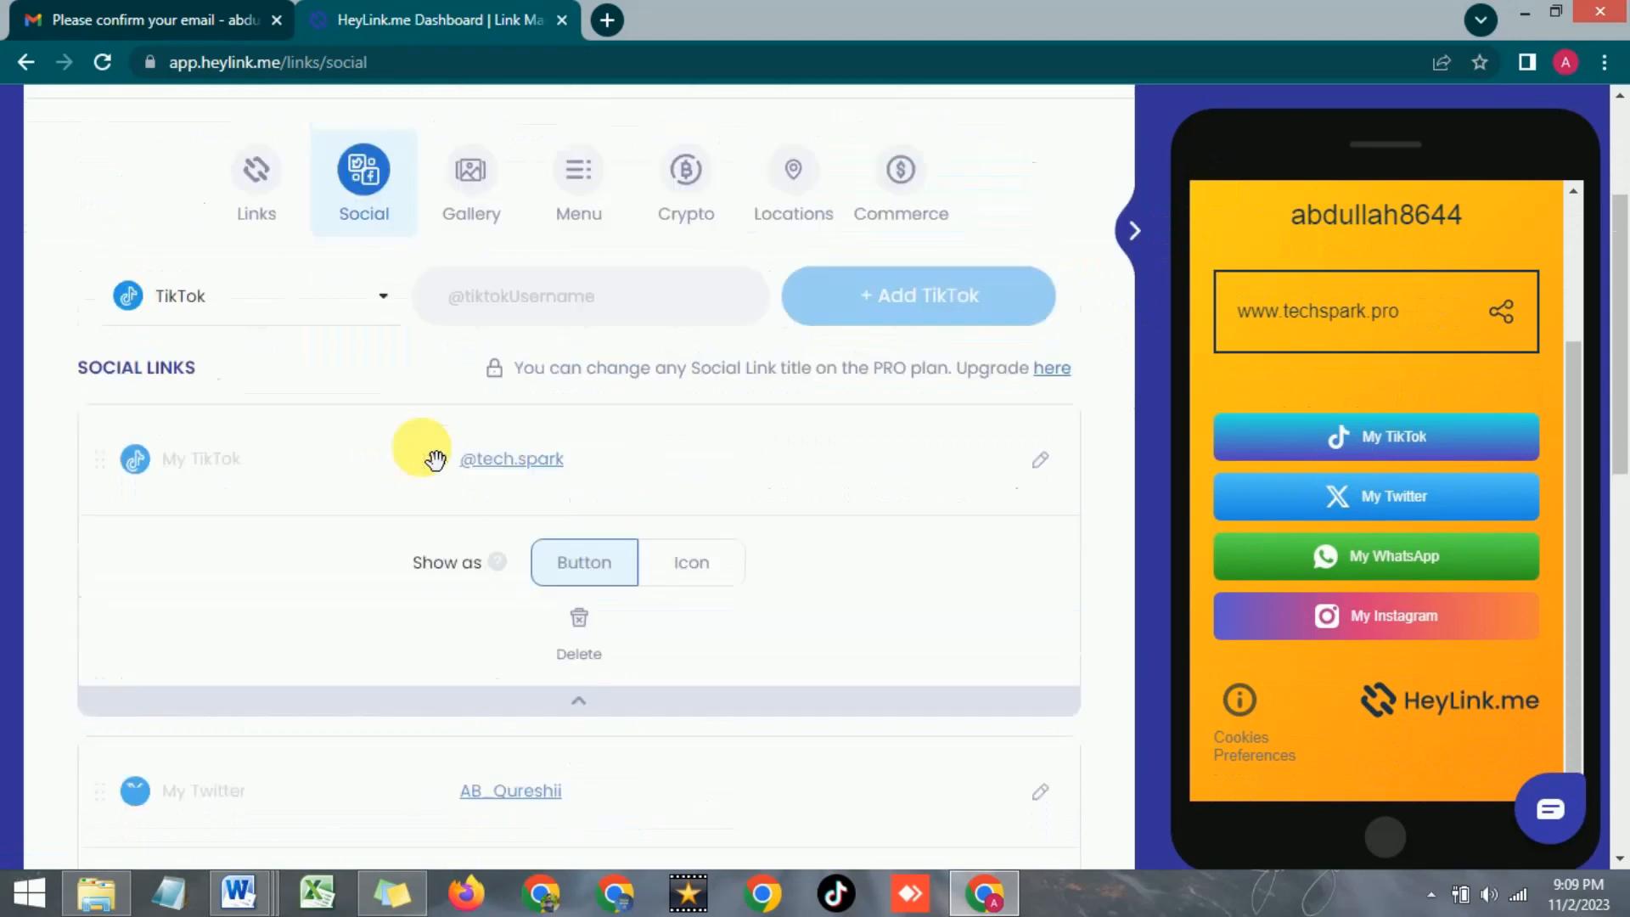
scroll(575, 599, down, 2)
scroll(575, 597, down, 1)
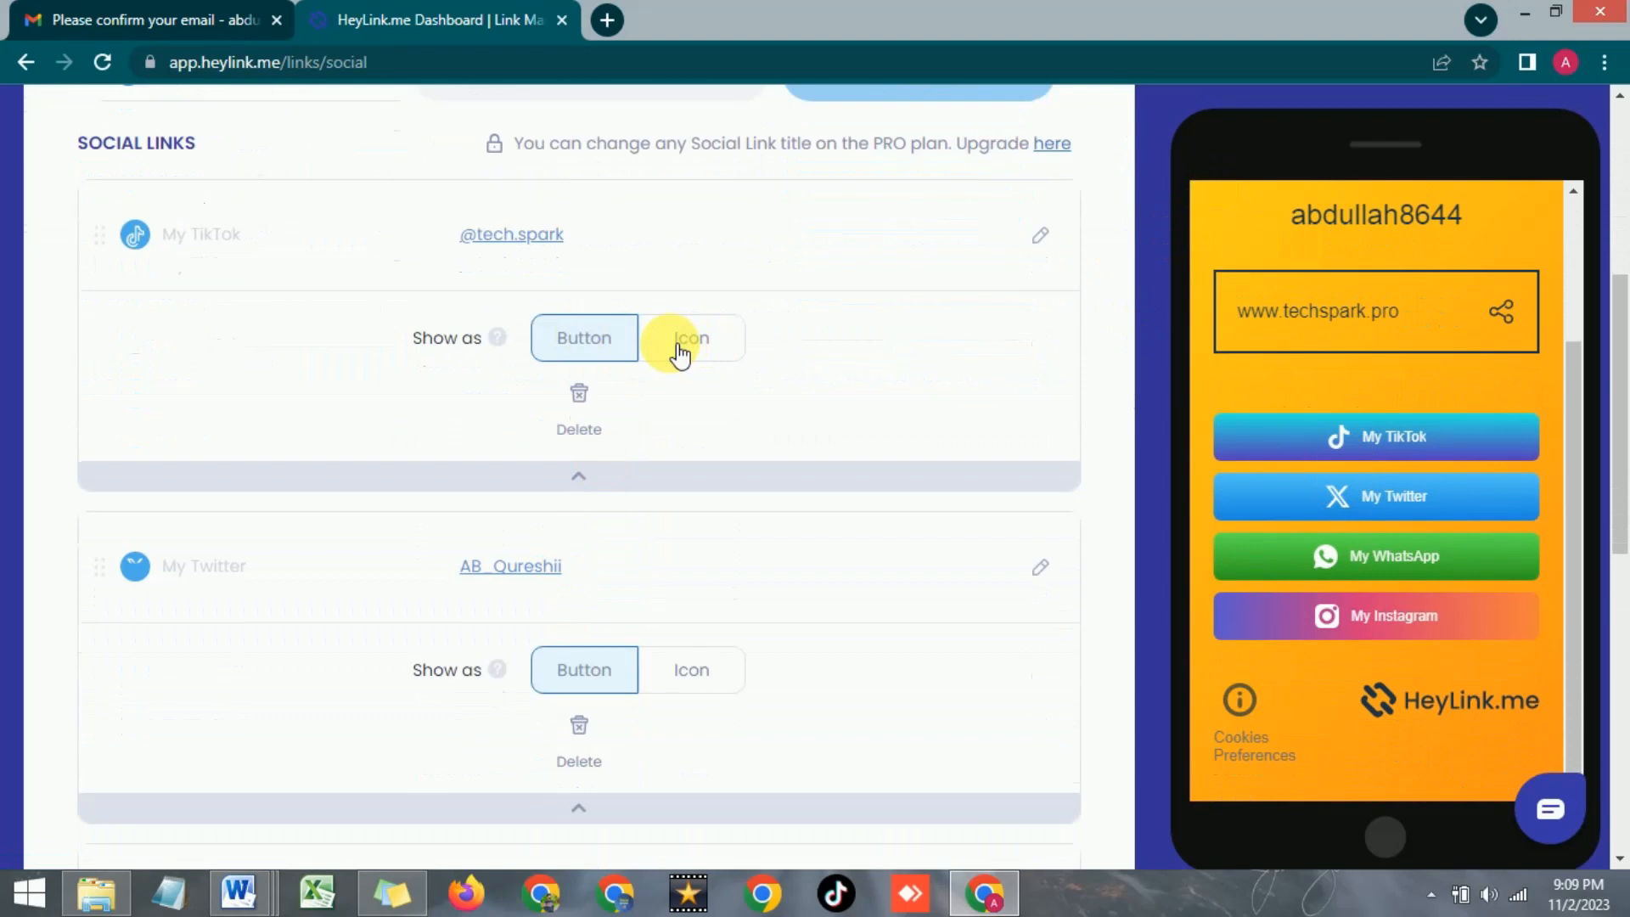
click(689, 336)
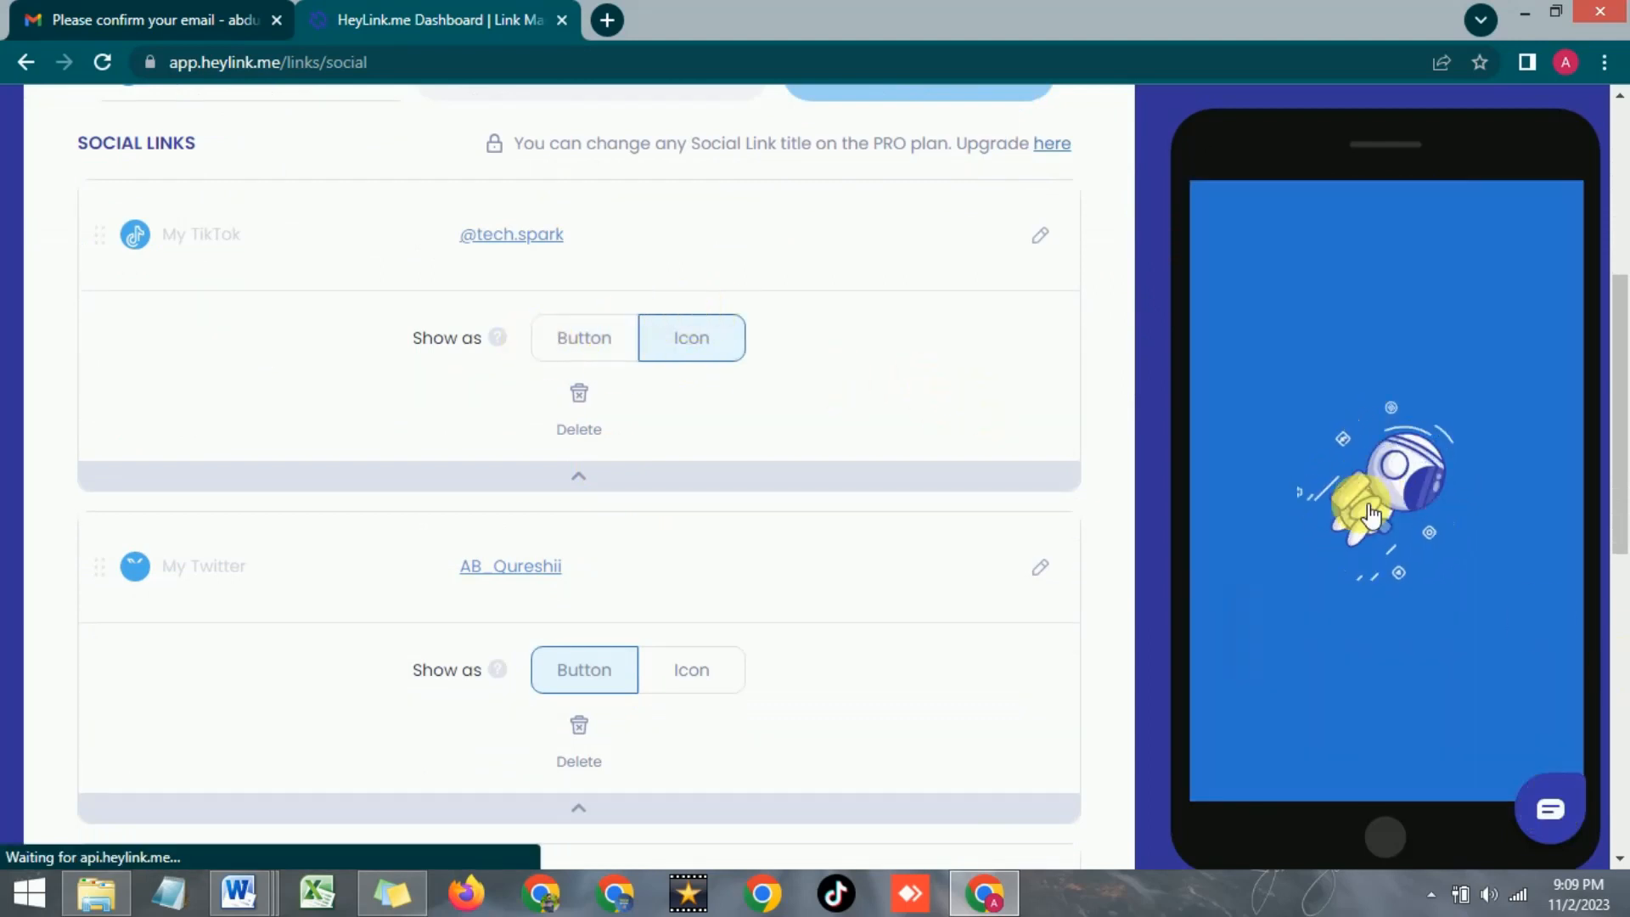
scroll(1333, 653, down, 3)
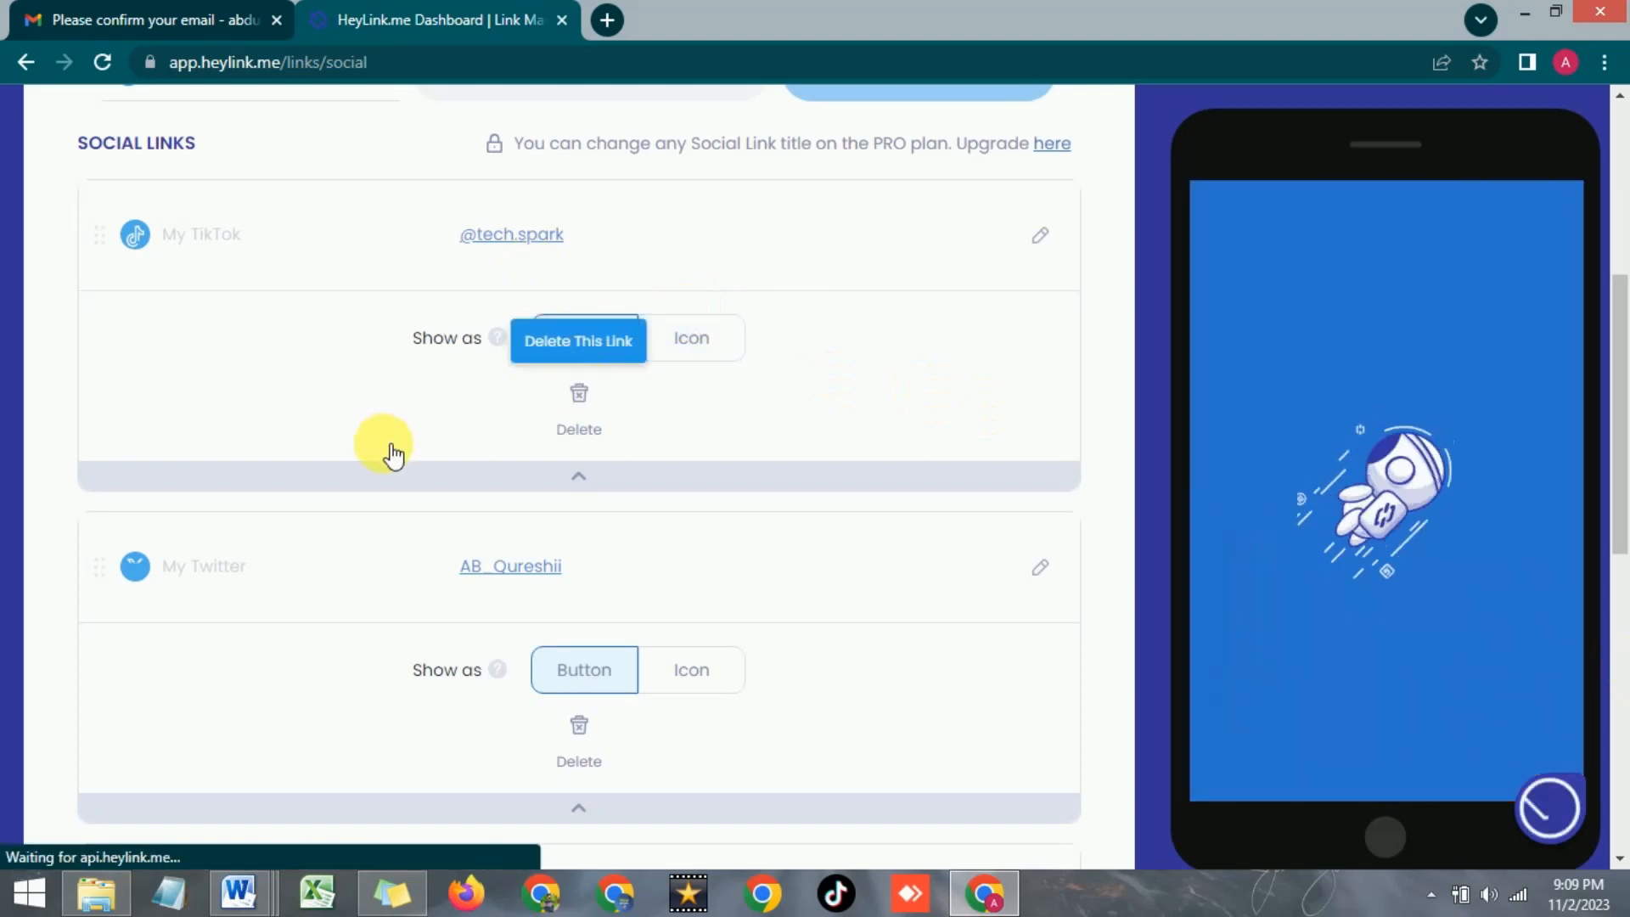
scroll(388, 447, up, 2)
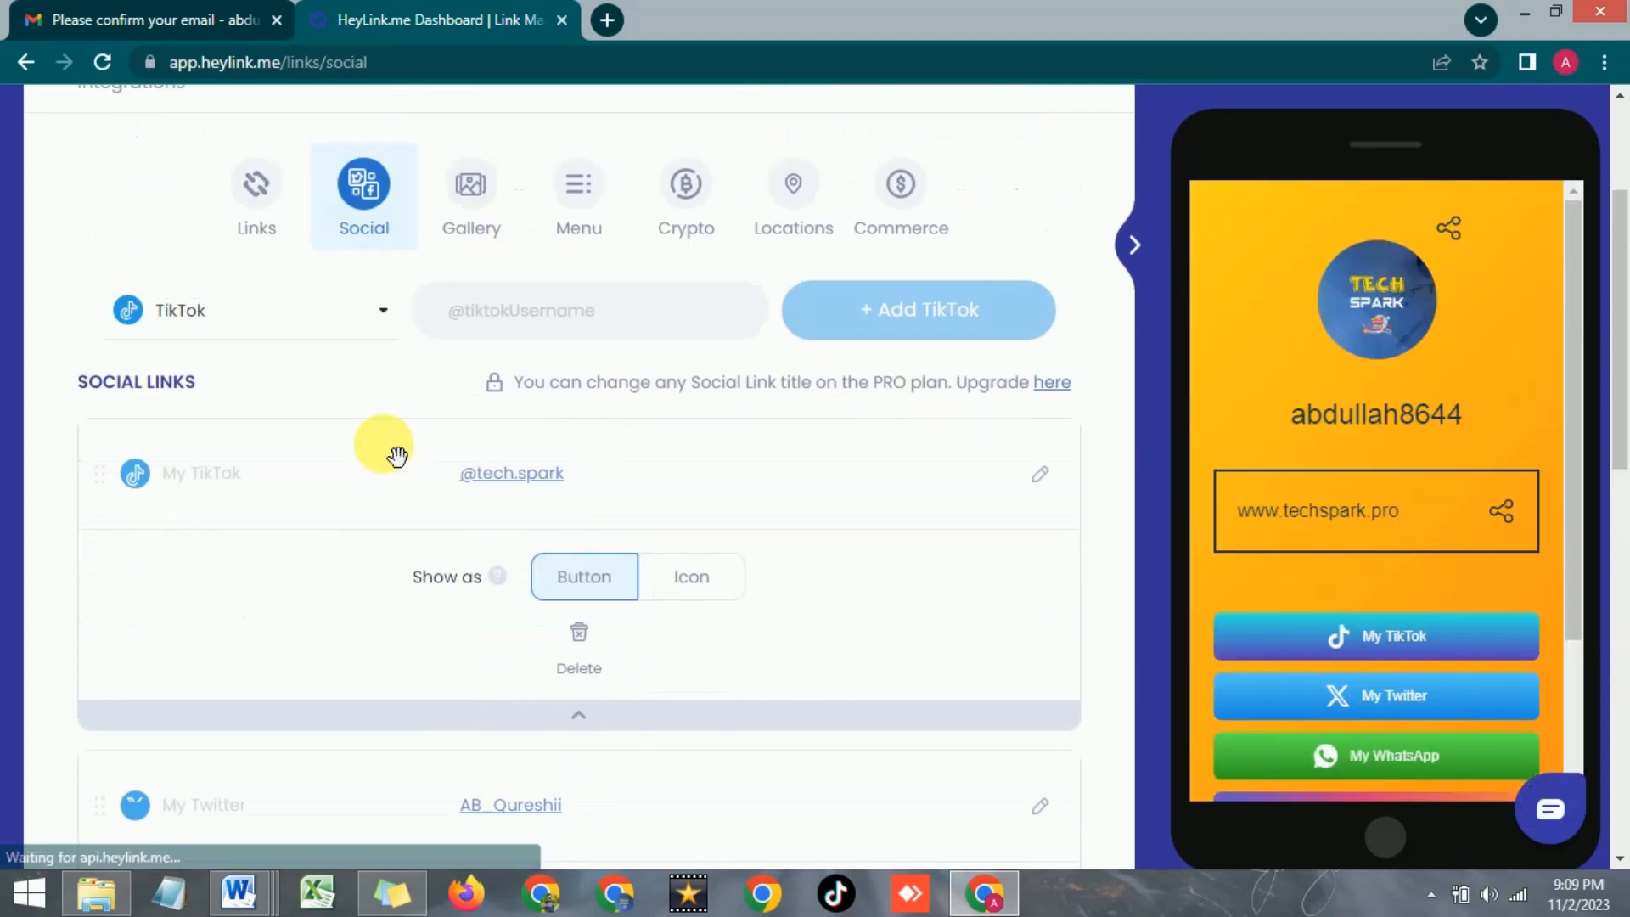
scroll(1353, 560, down, 3)
scroll(520, 507, up, 3)
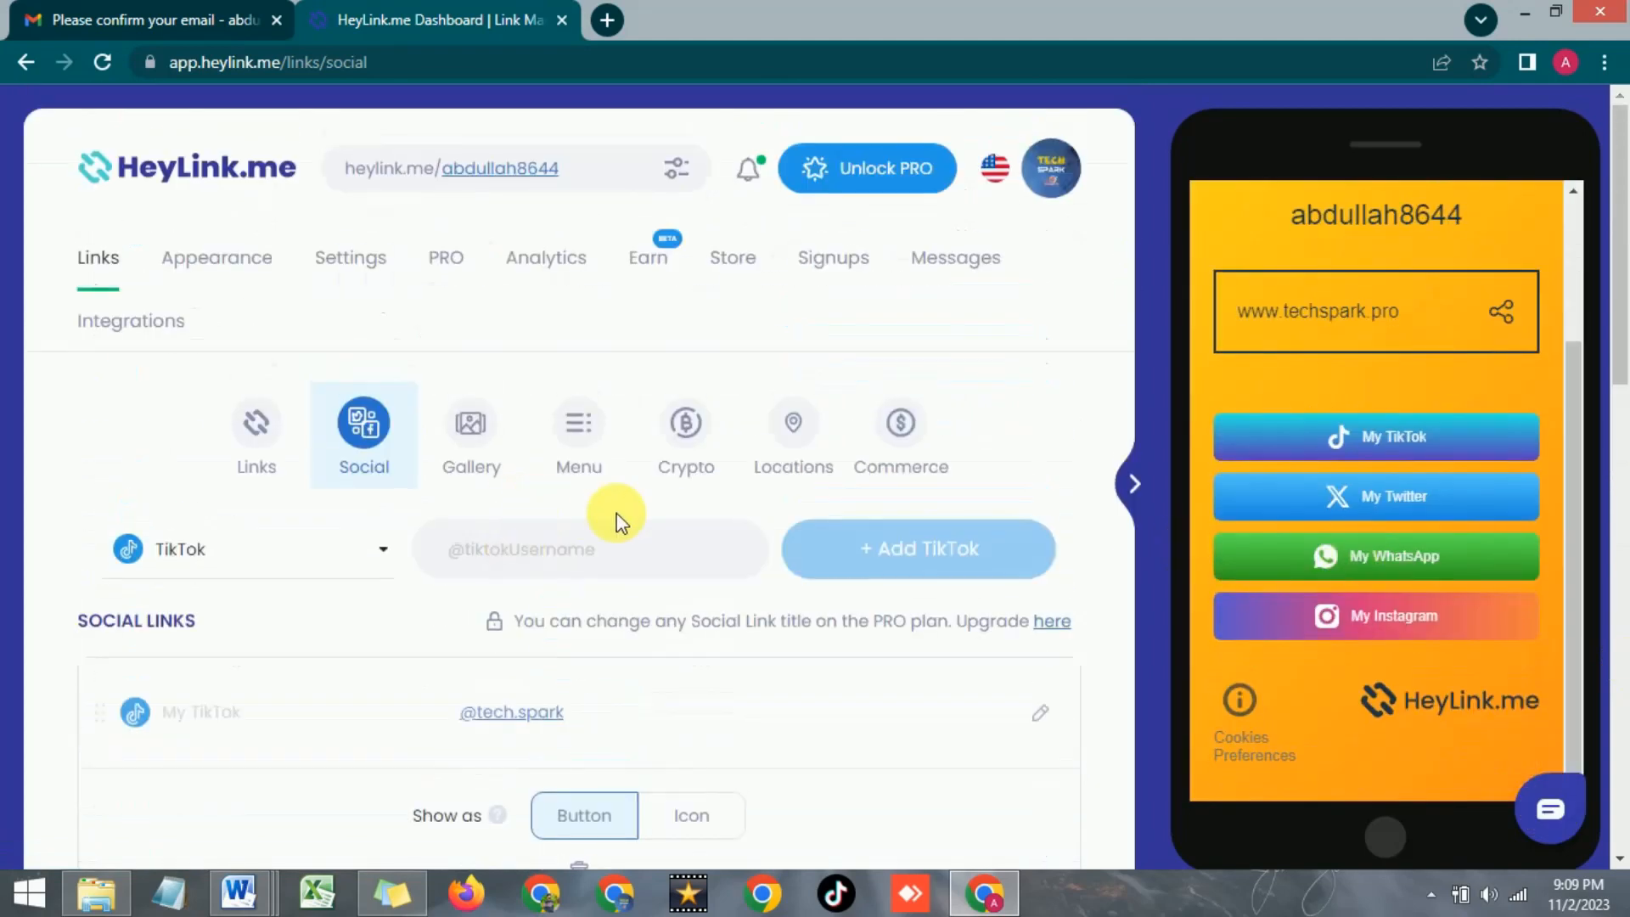
Add an Image Slider gallery for the BLOGGING- 2023 course thumbnail
click(476, 446)
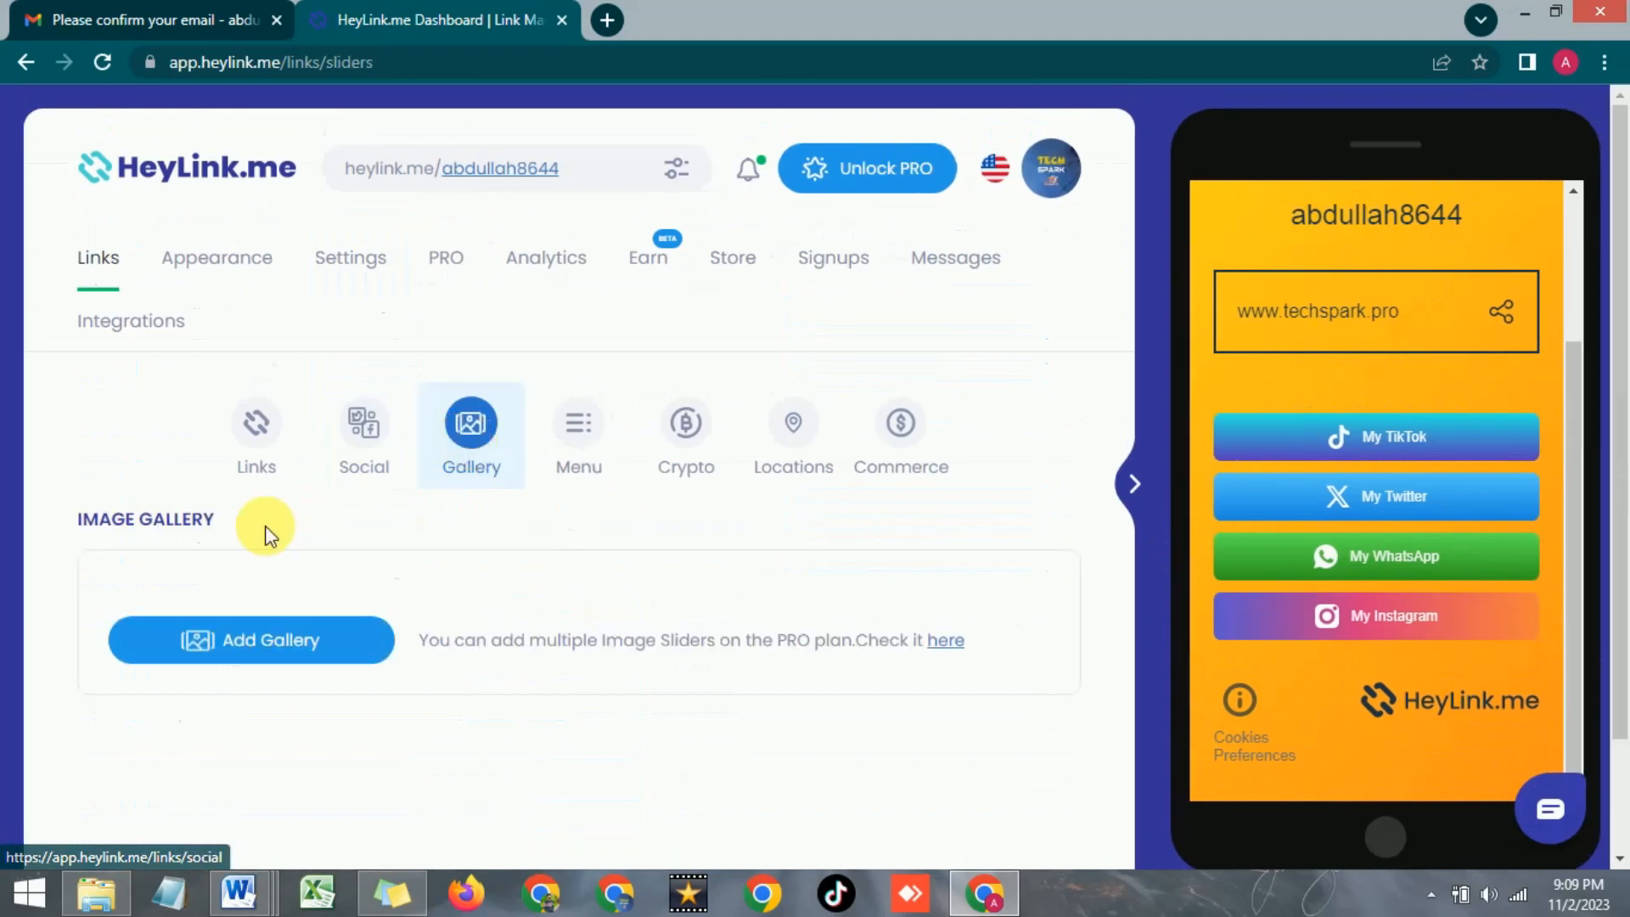
scroll(262, 531, down, 2)
click(264, 534)
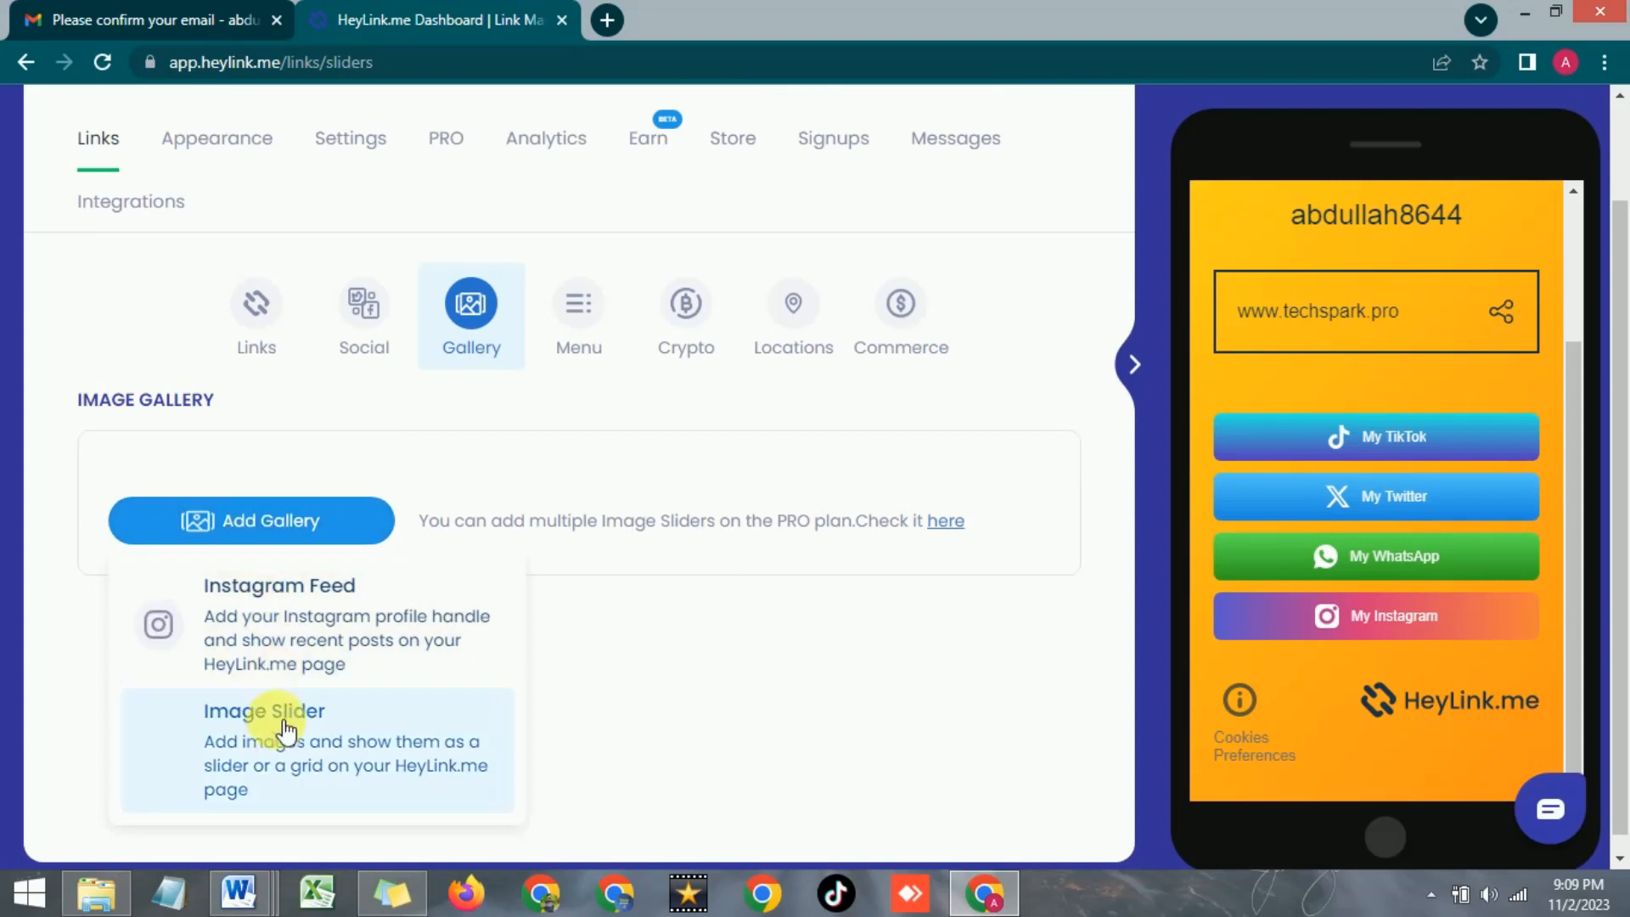
scroll(235, 706, down, 1)
click(234, 706)
scroll(636, 546, down, 1)
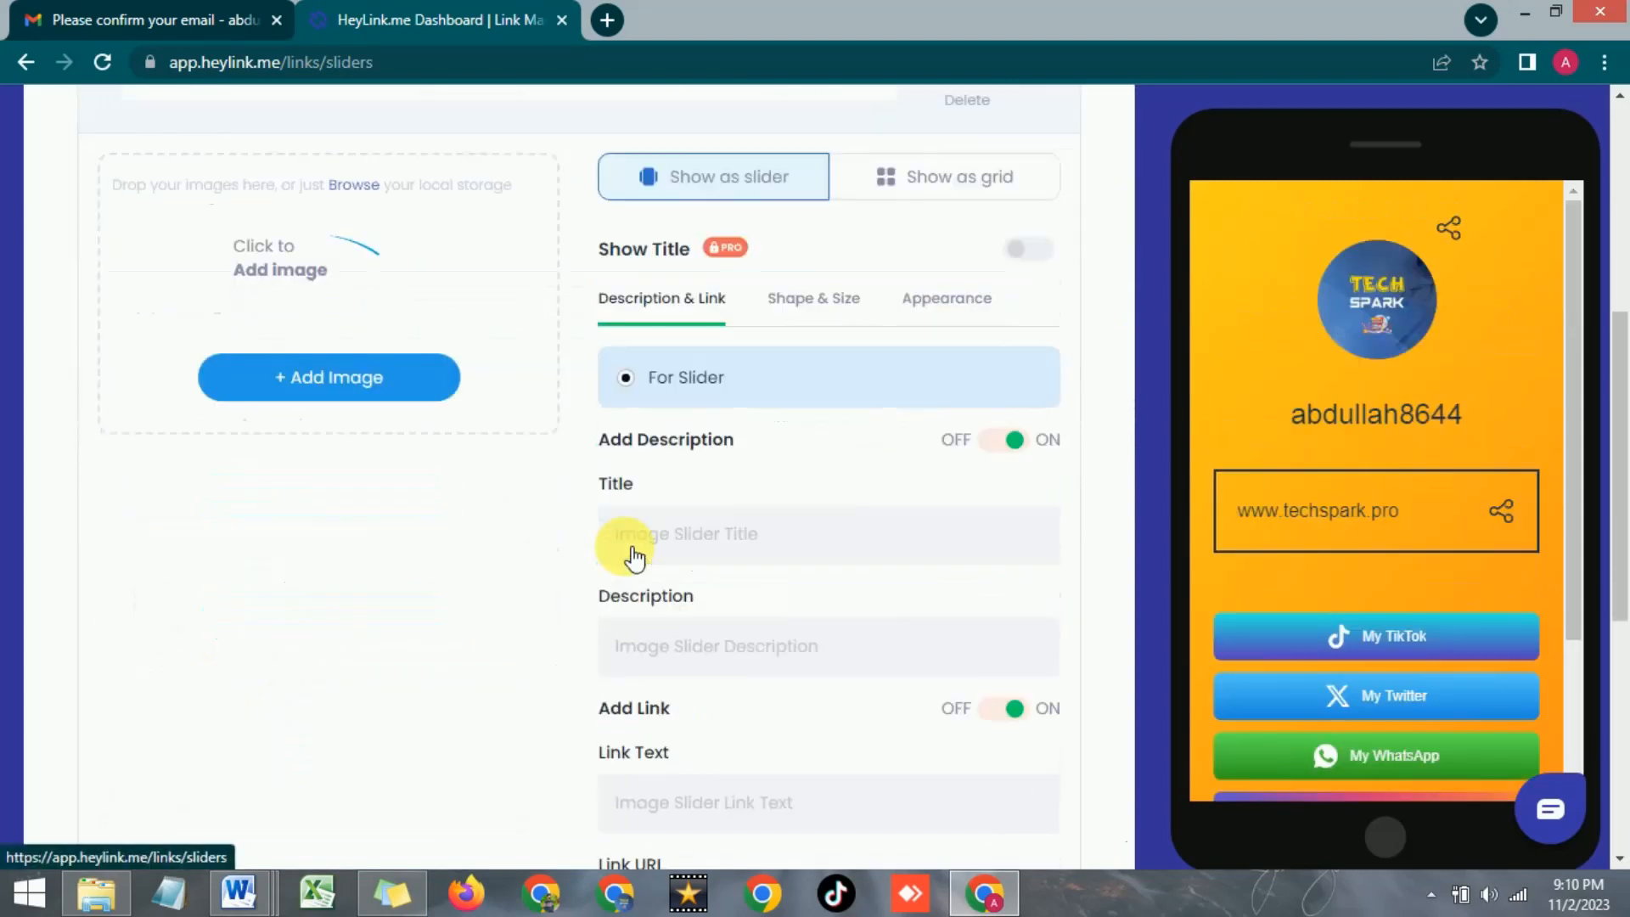
scroll(633, 546, up, 3)
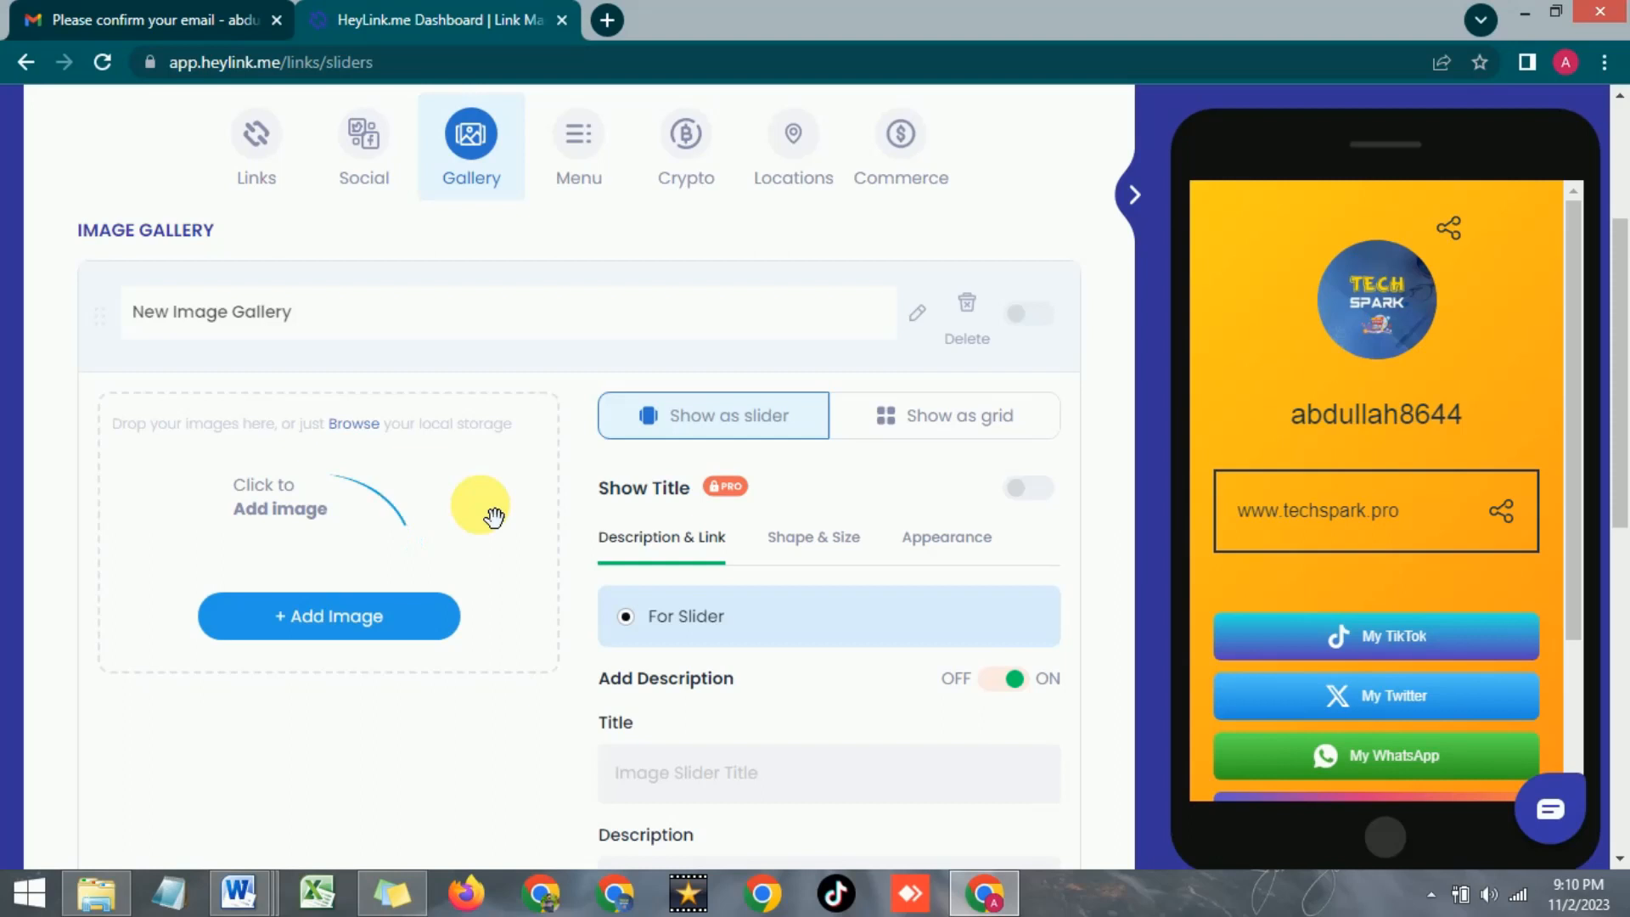
scroll(472, 573, down, 2)
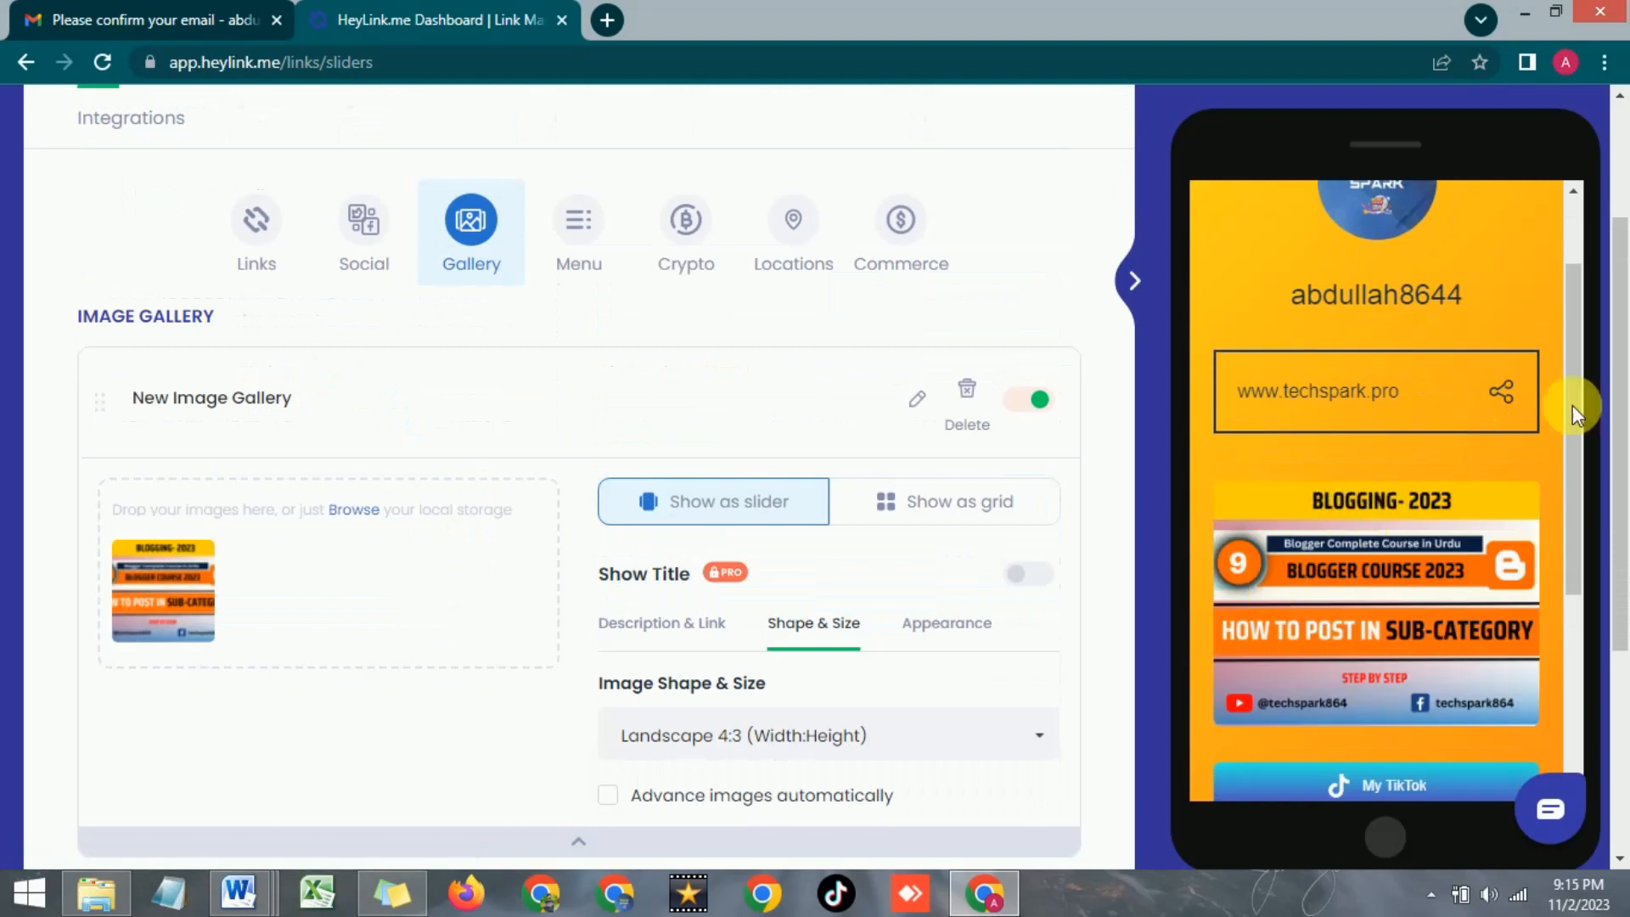
mouse_move(222, 625)
scroll(847, 552, down, 2)
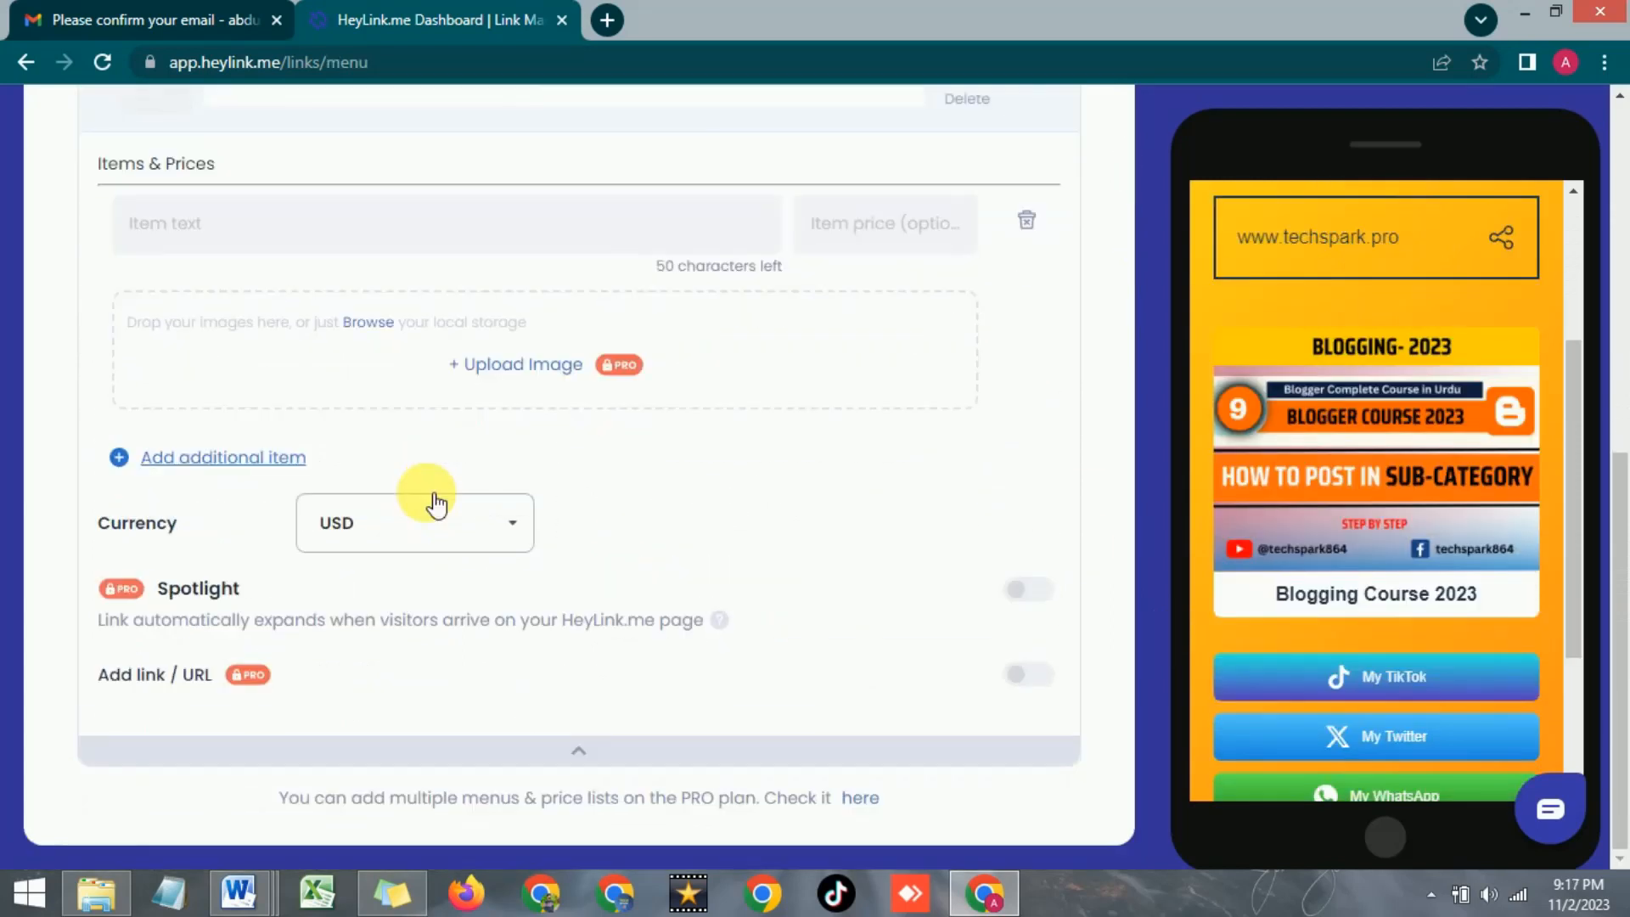
Scroll through the Menu section to review its single empty menu and price list fields
scroll(435, 504, up, 8)
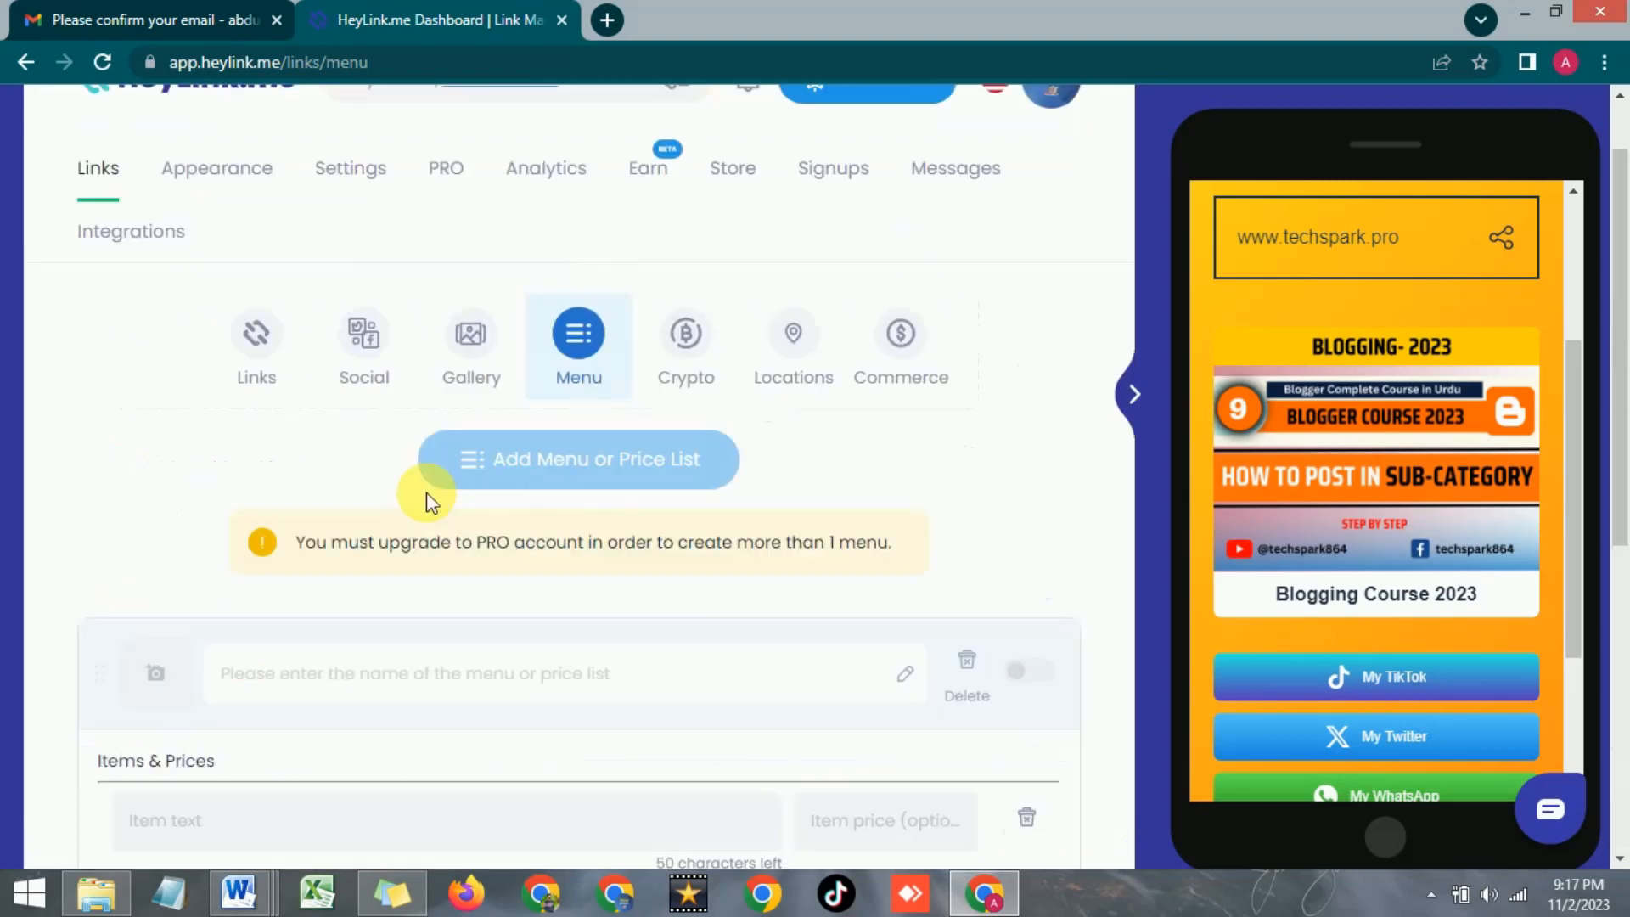
scroll(427, 501, down, 2)
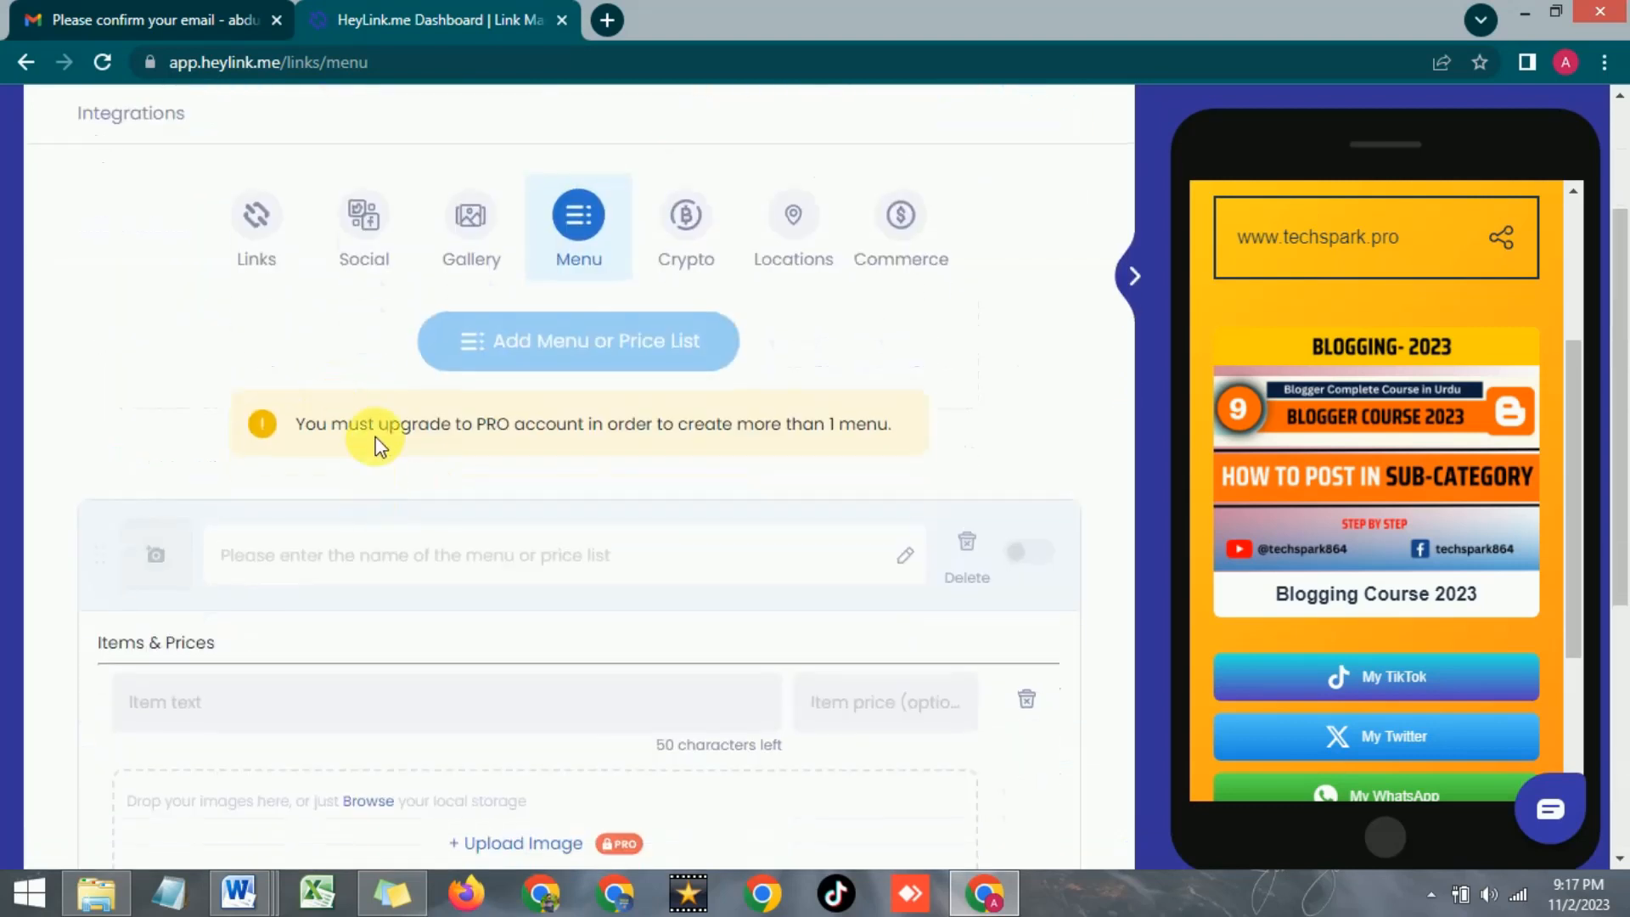
scroll(374, 437, up, 2)
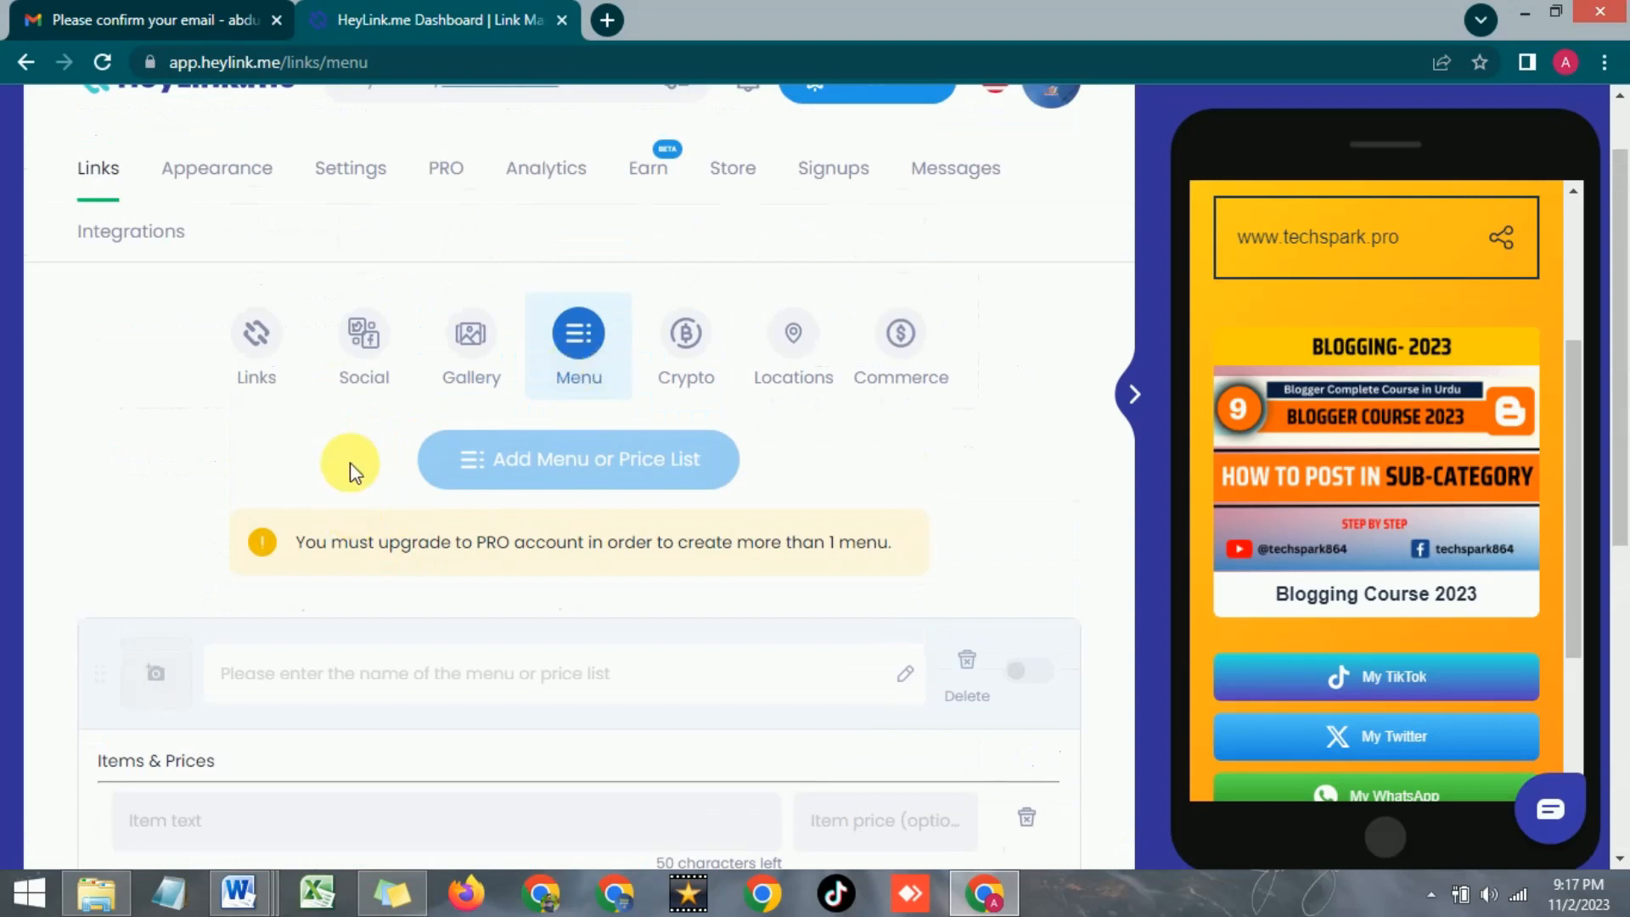
scroll(352, 473, down, 2)
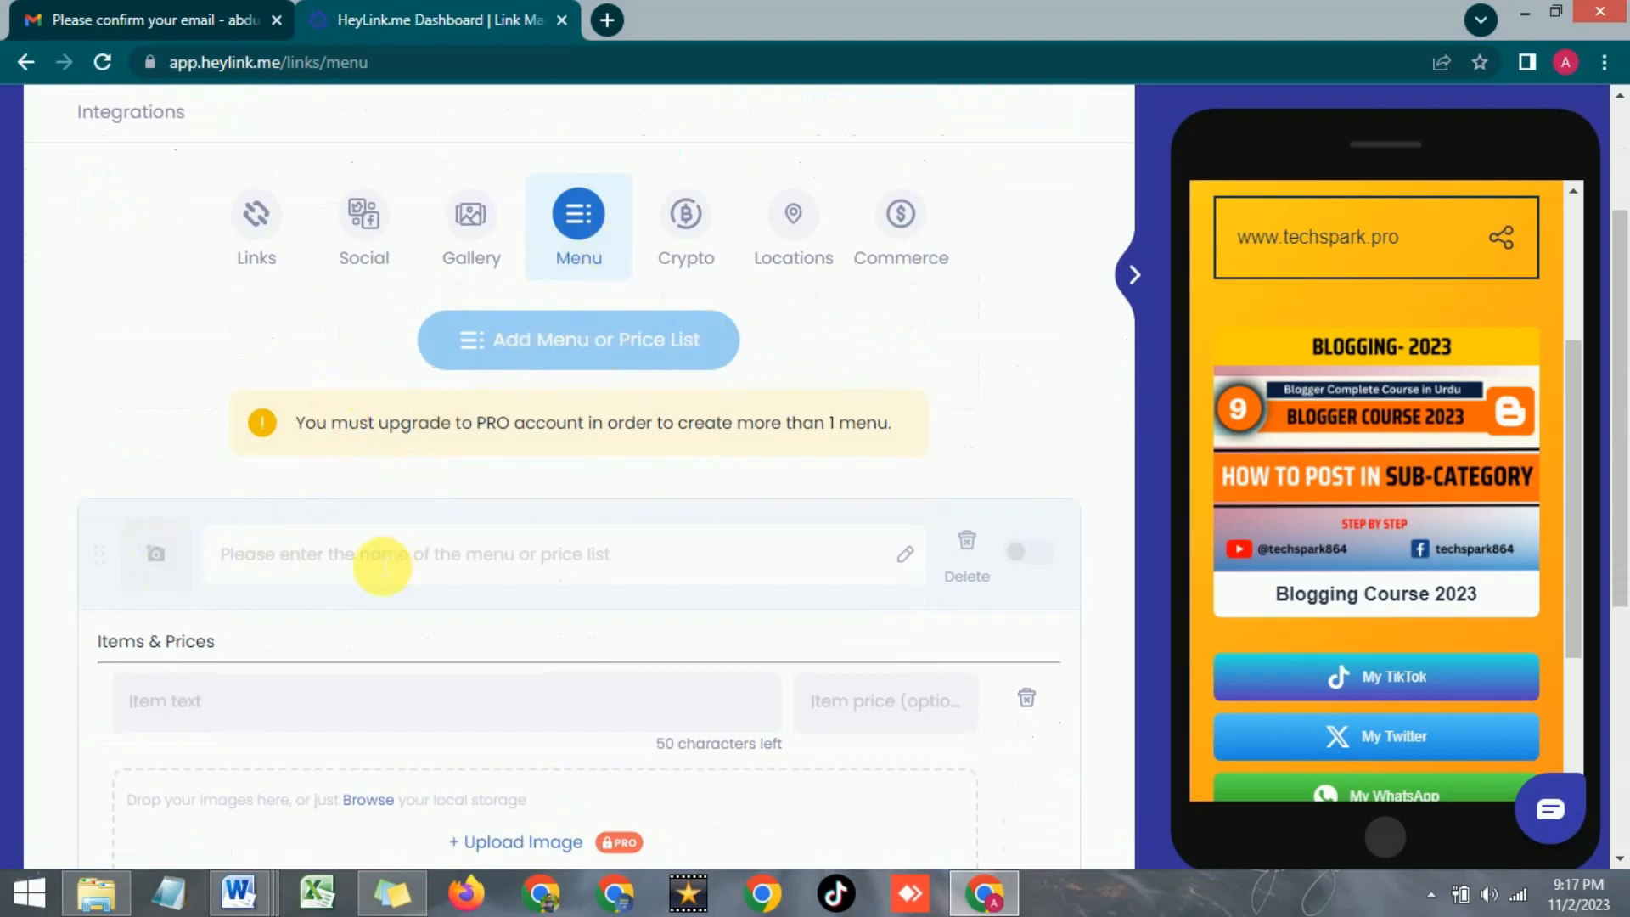
scroll(594, 501, down, 2)
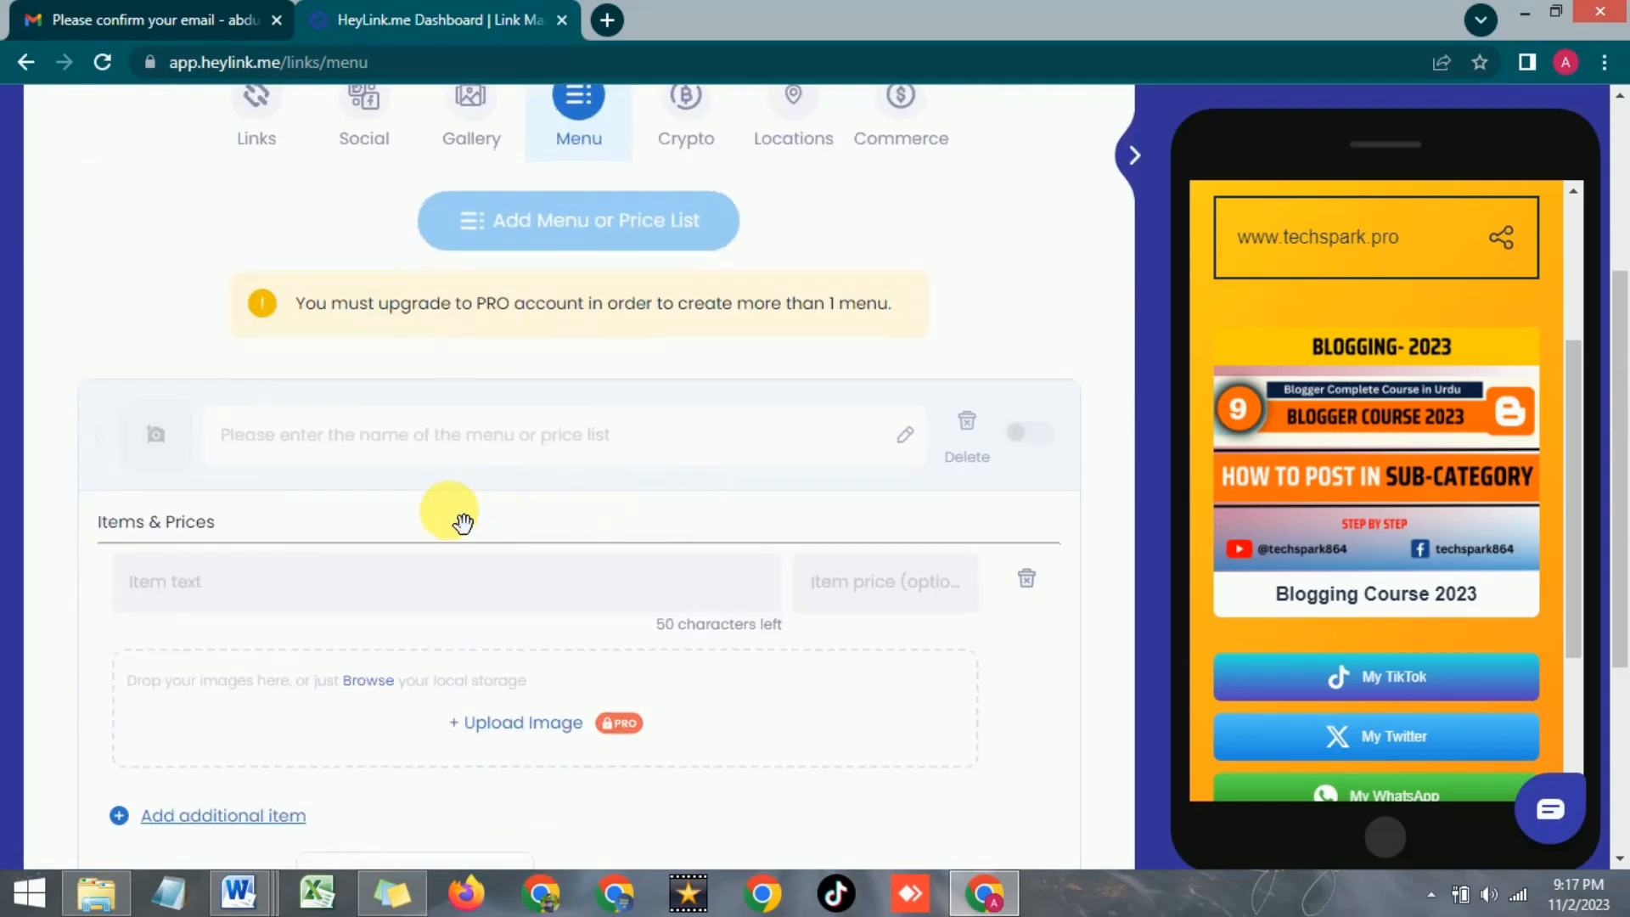
scroll(459, 523, down, 2)
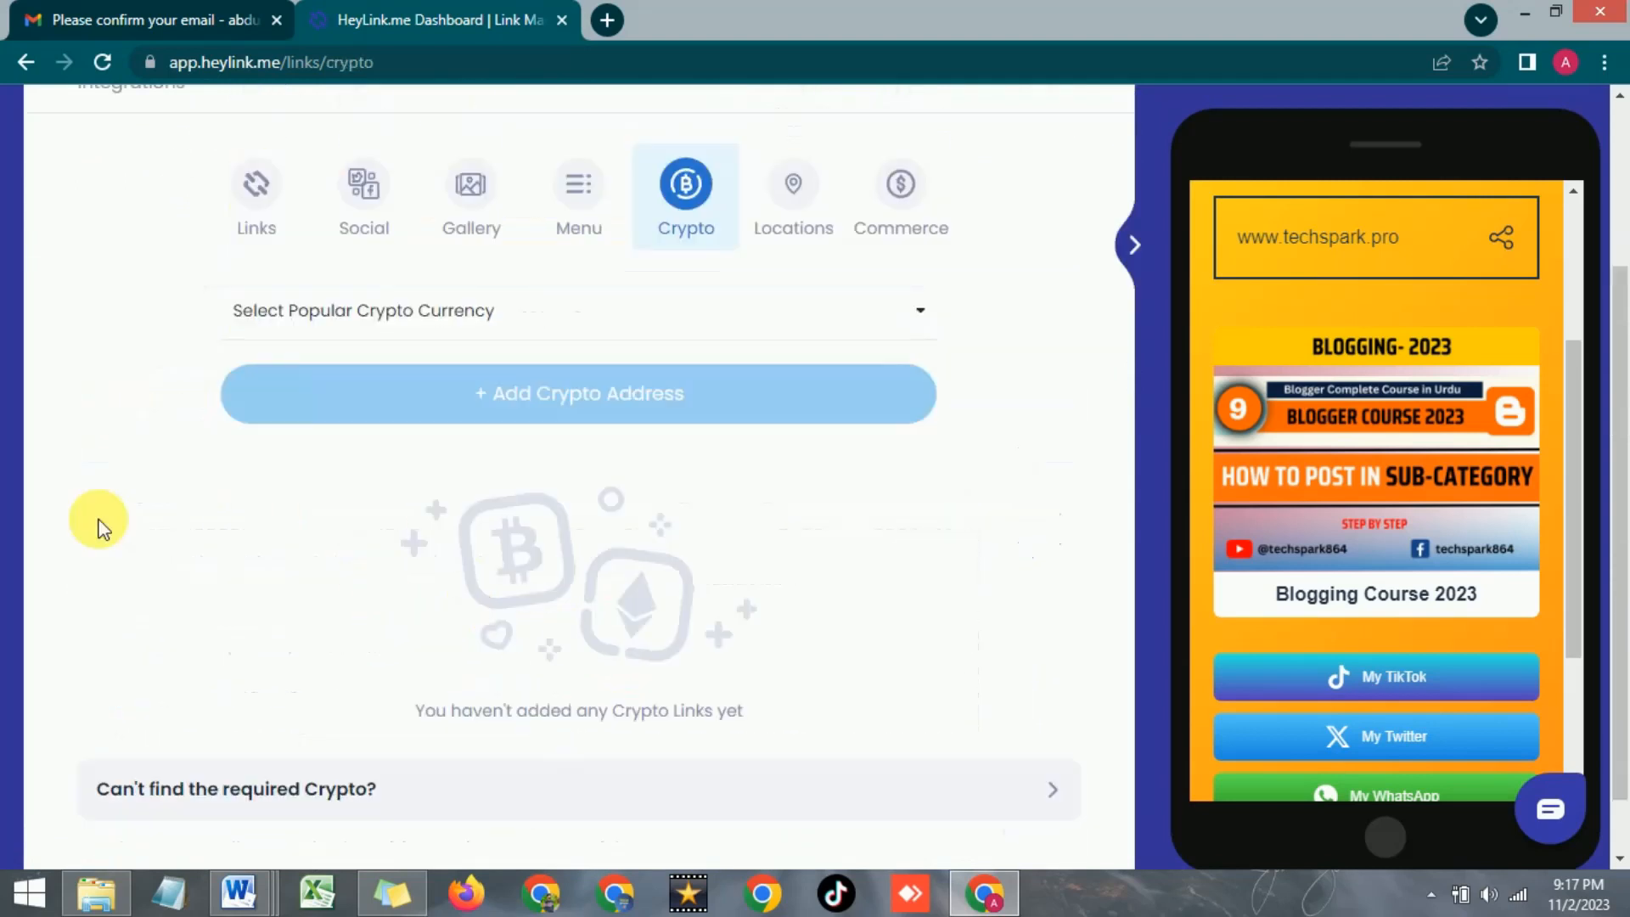
Browse the popular cryptocurrencies list and close it without choosing a currency
click(637, 329)
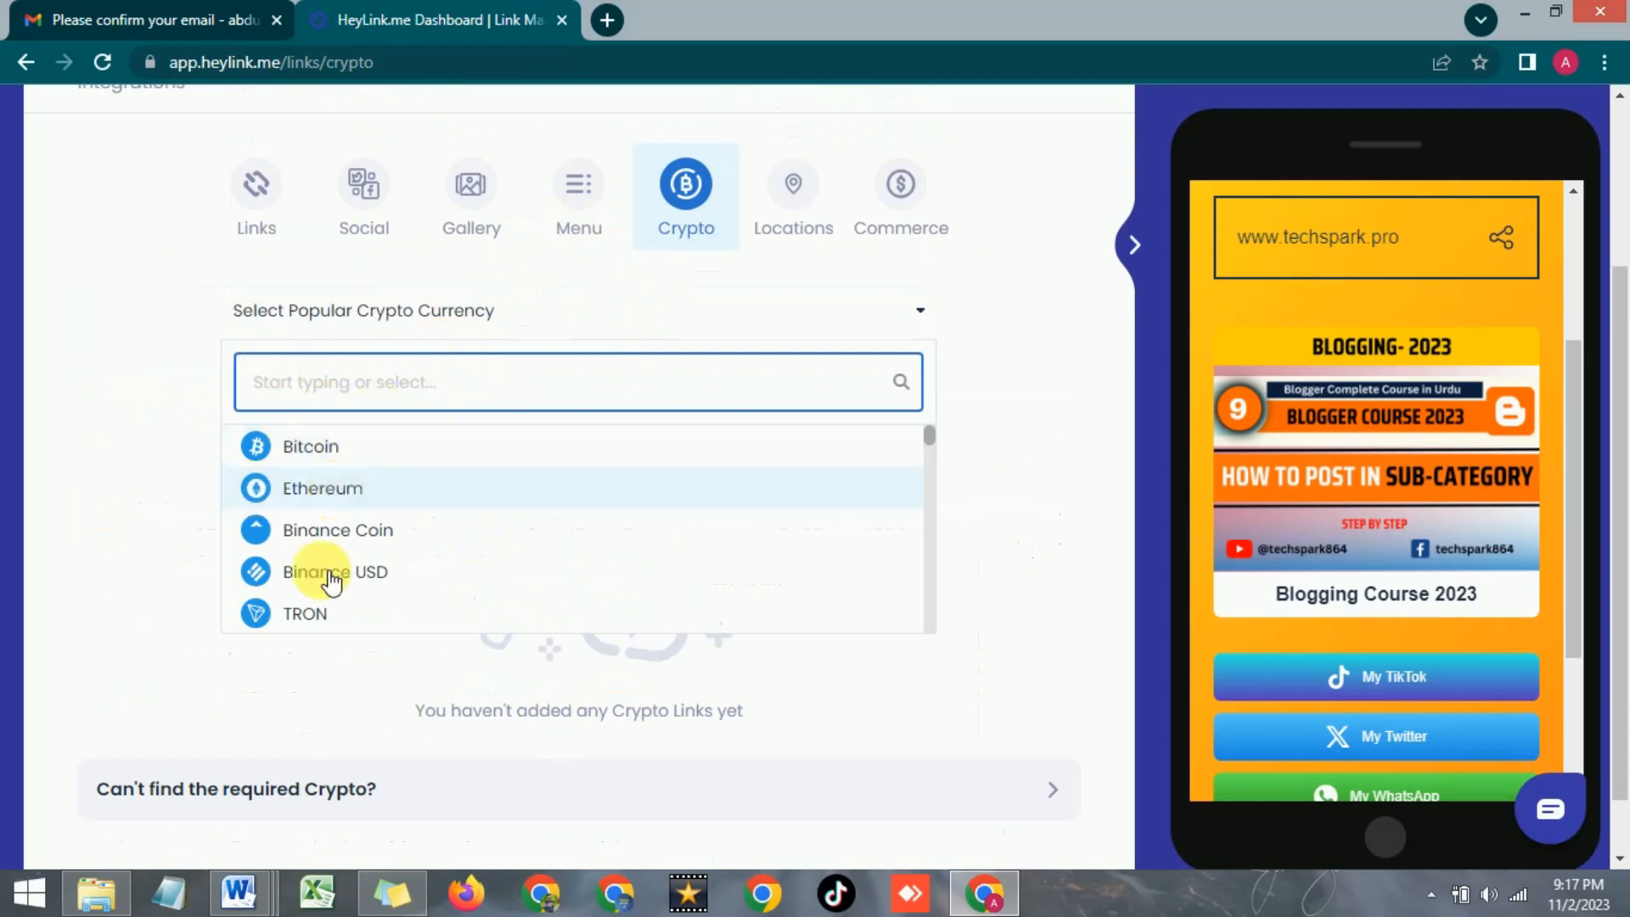
scroll(374, 506, down, 1)
scroll(373, 507, down, 2)
click(169, 514)
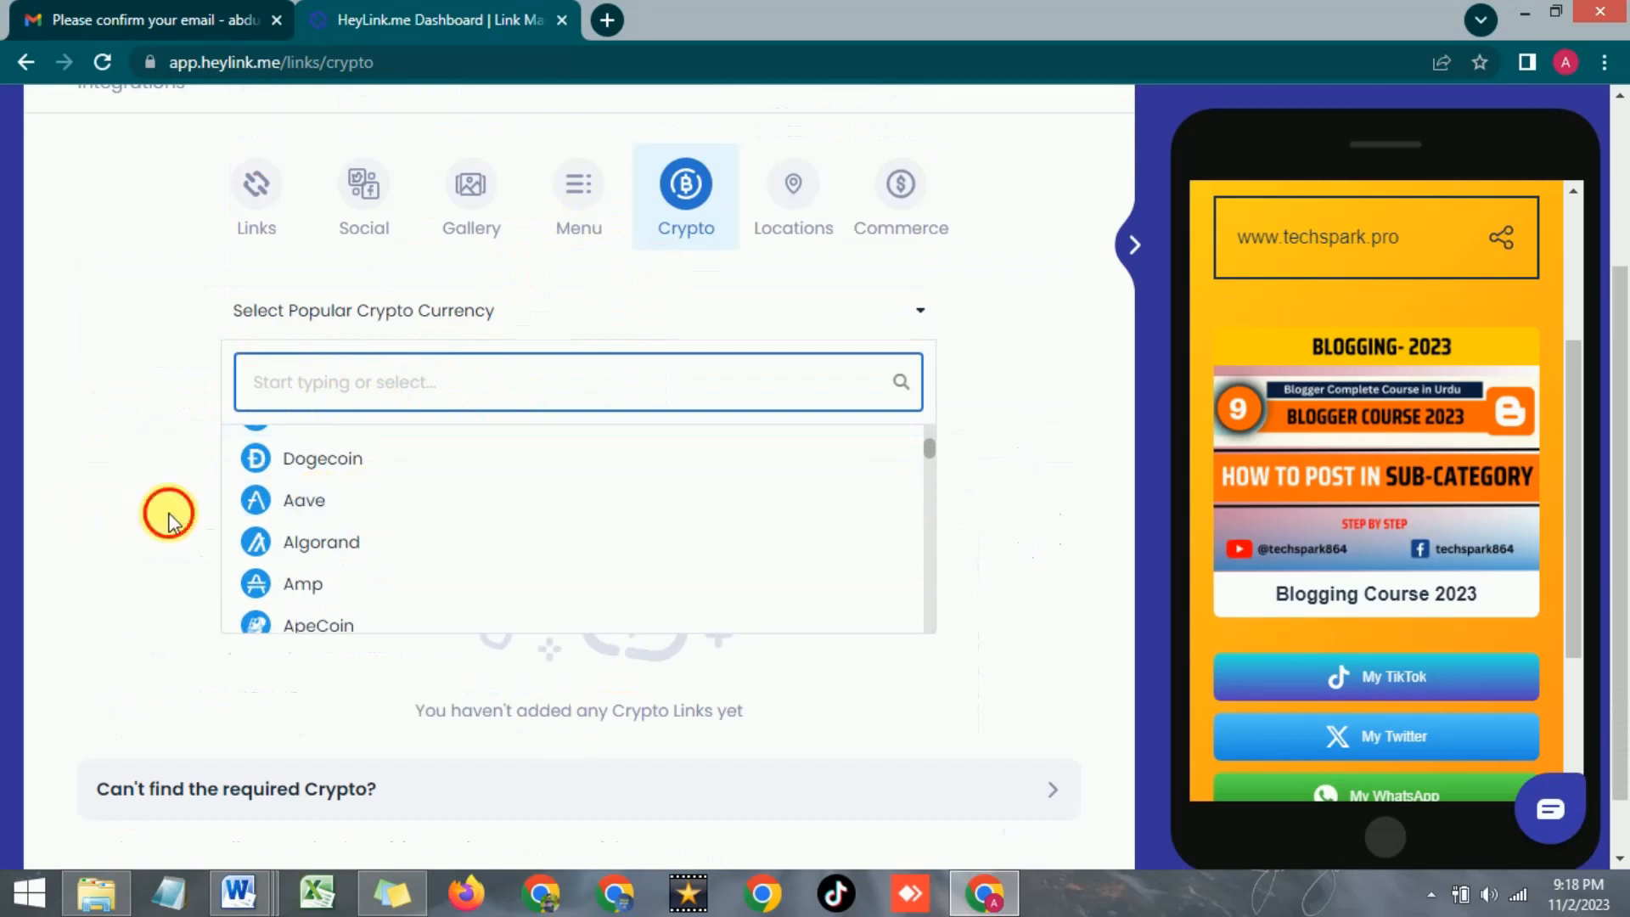
scroll(434, 520, down, 1)
scroll(434, 519, up, 3)
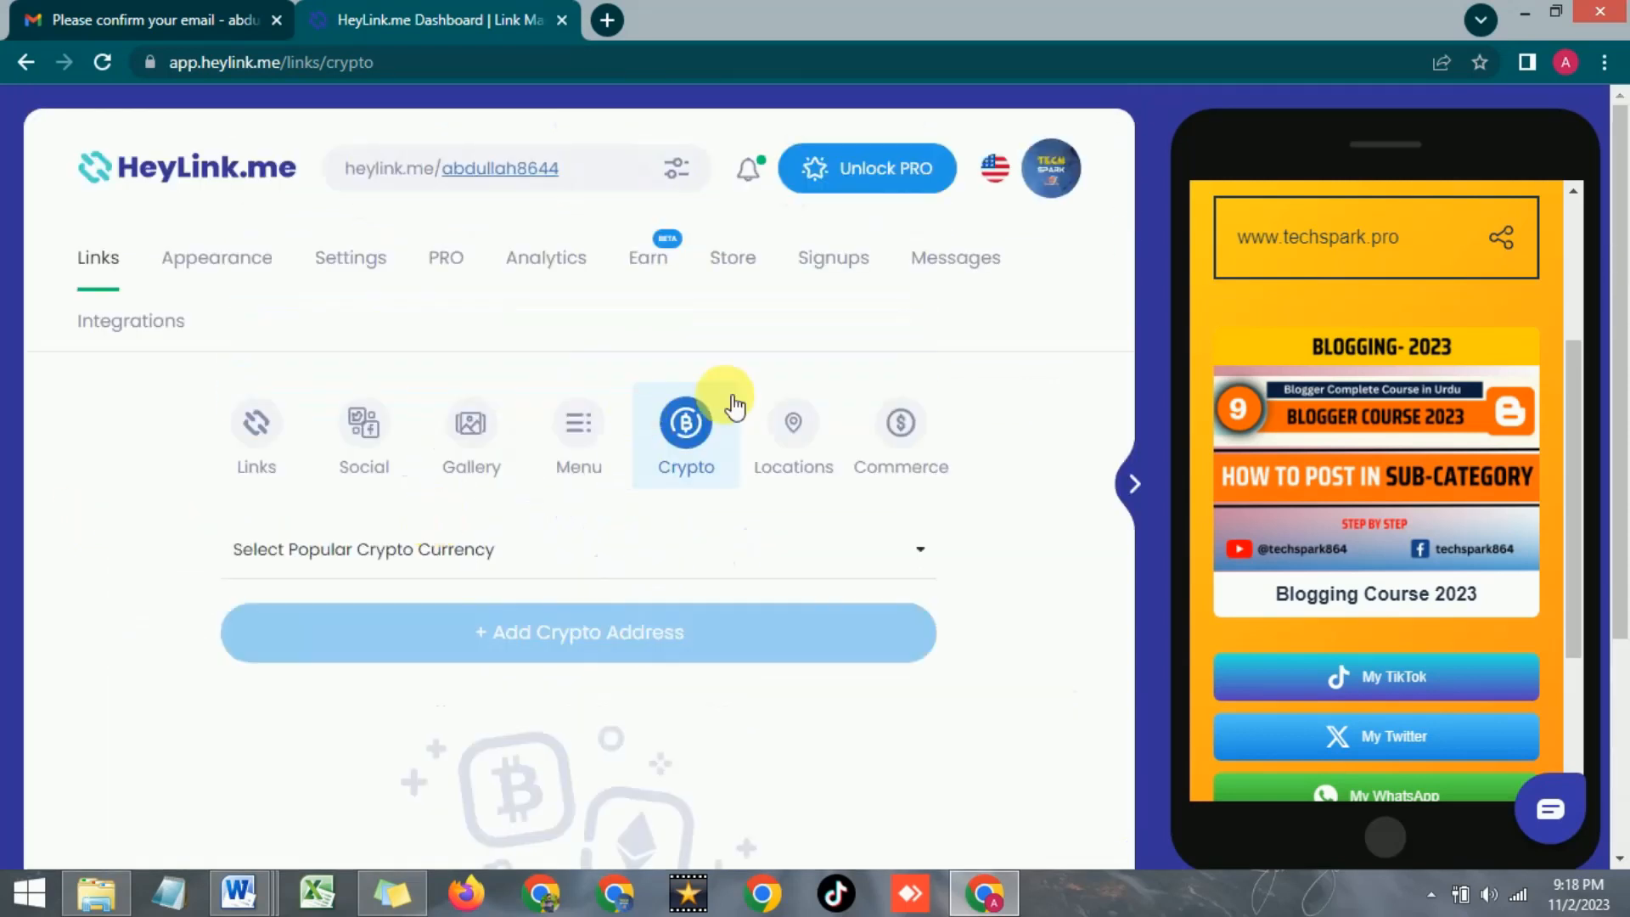
Look over the Locations and Commerce sections, then bring up the account Settings page
click(802, 456)
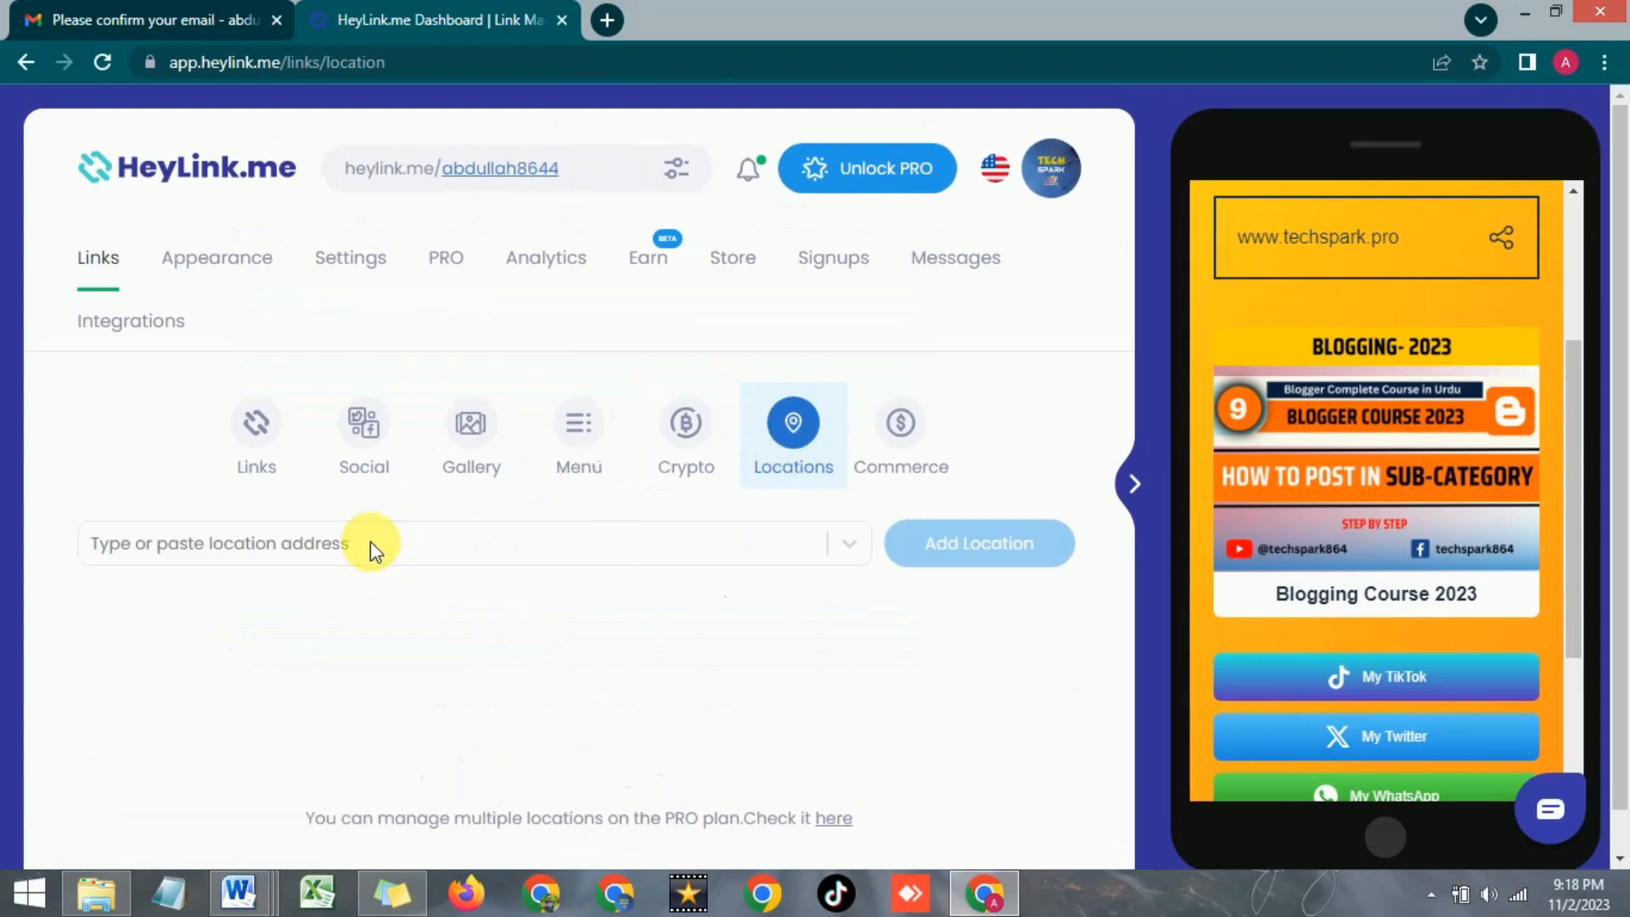
click(897, 442)
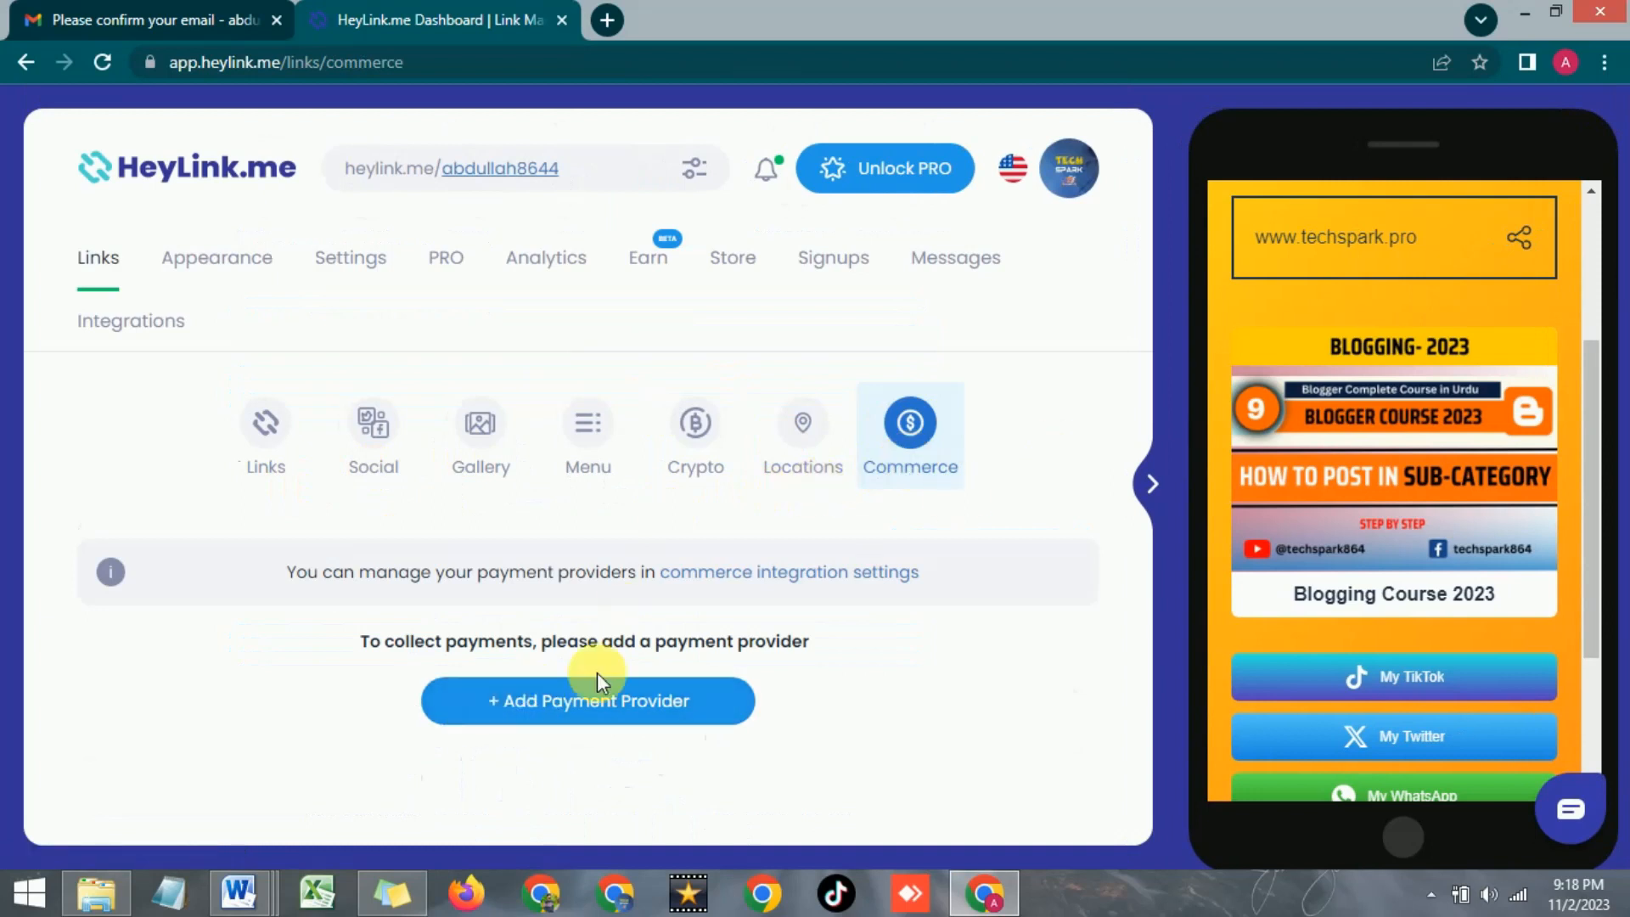
click(507, 683)
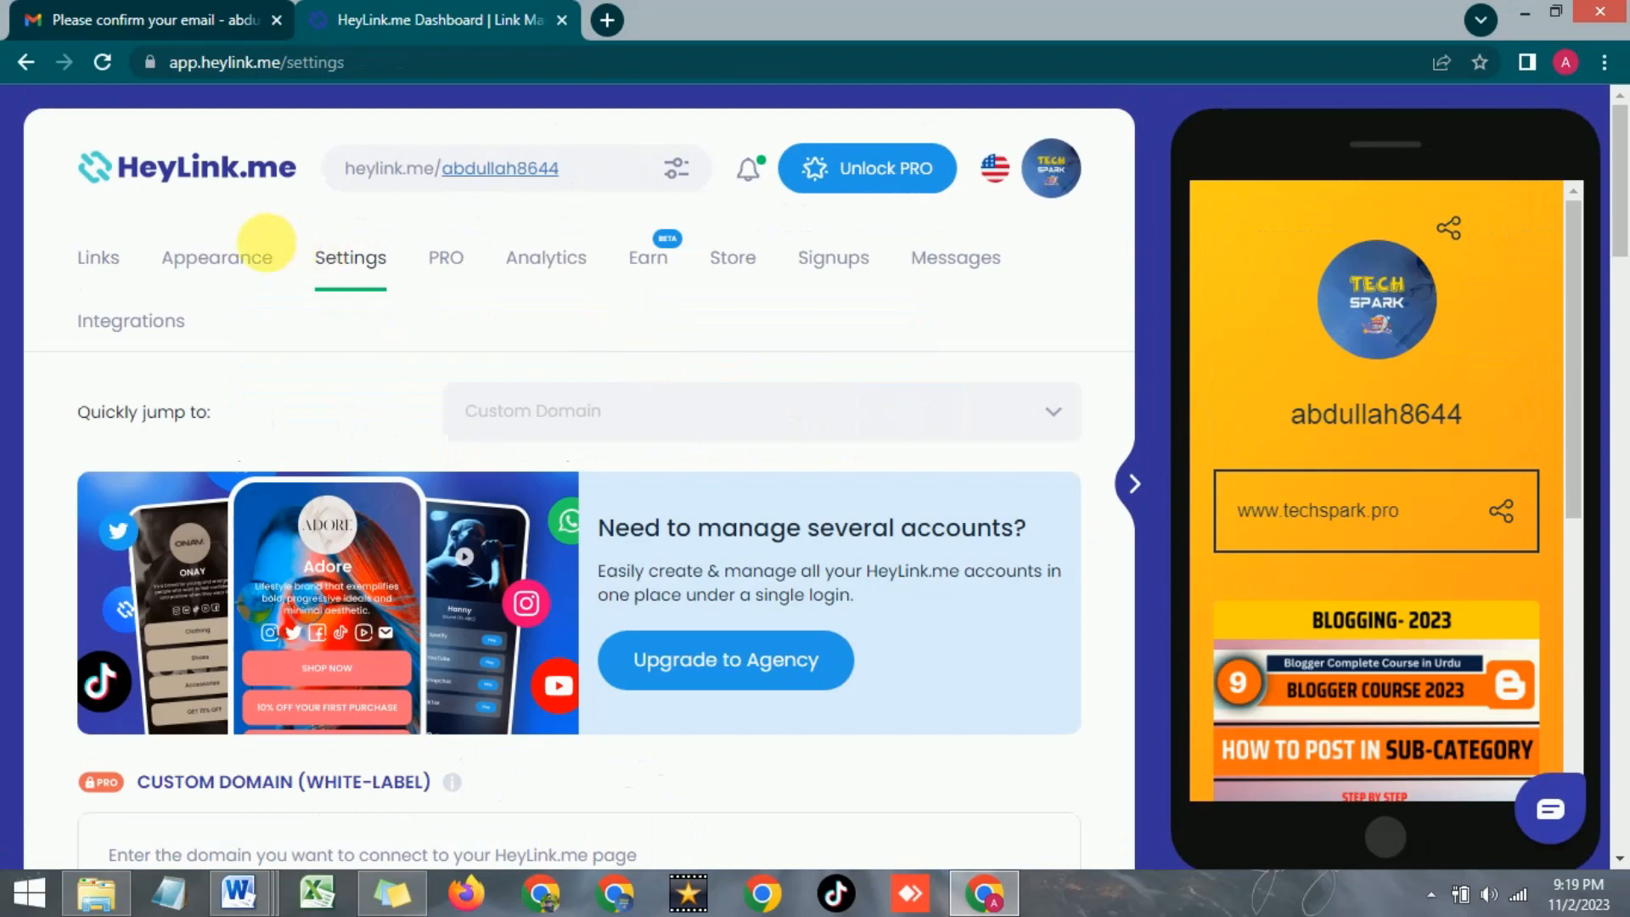
Check the Quickly jump to list of settings sections, then scroll back up to the links list
click(598, 422)
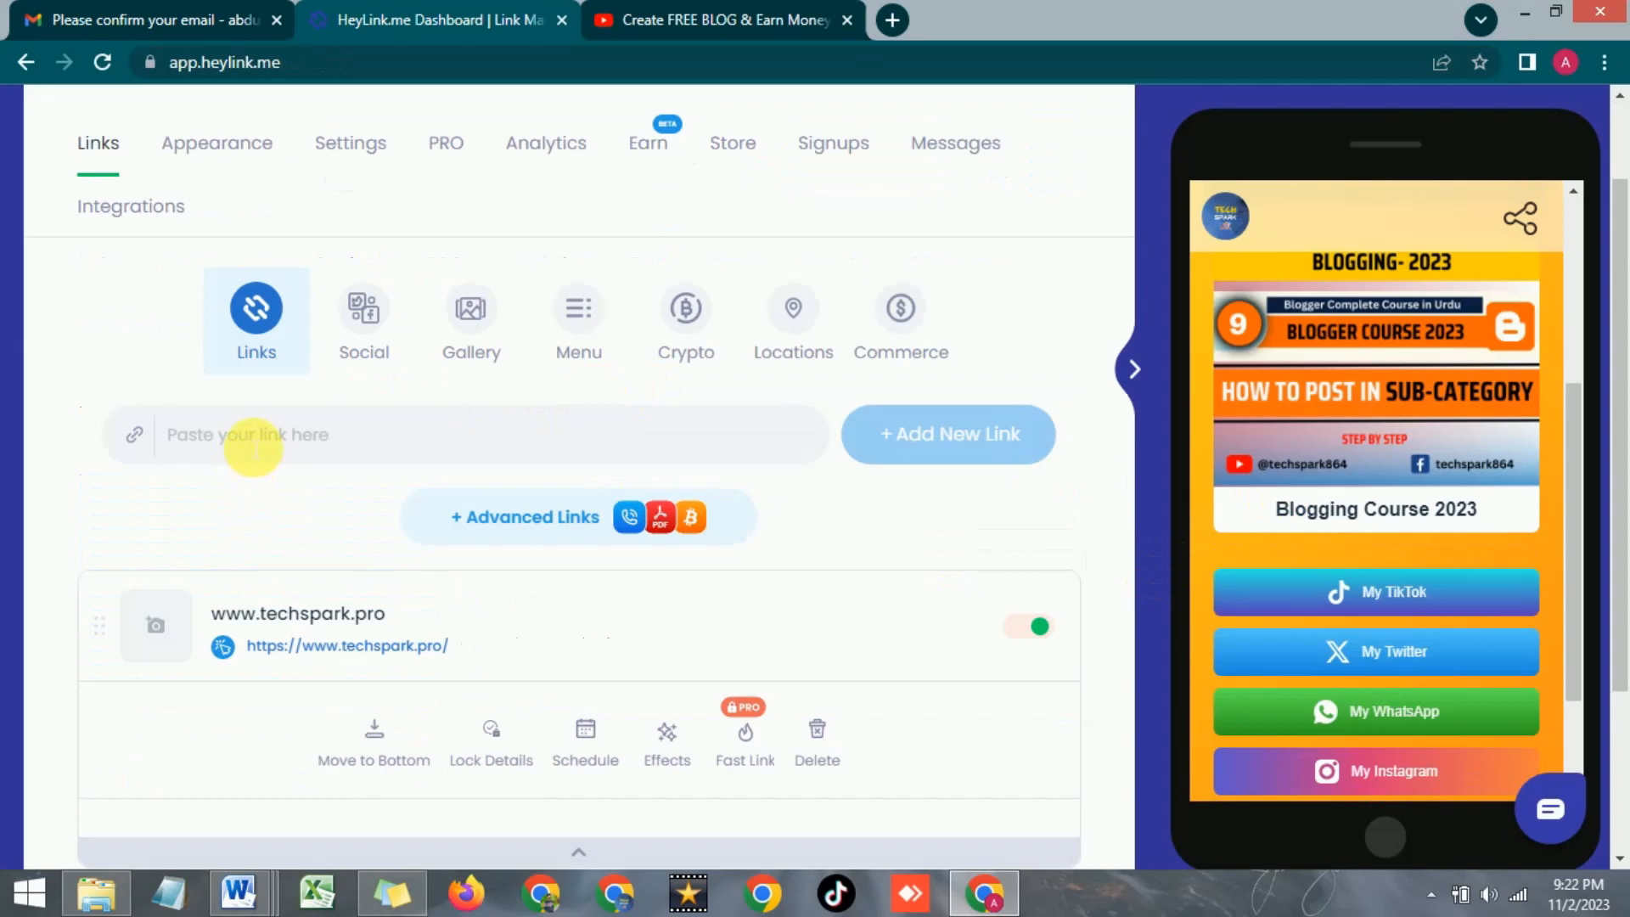
scroll(280, 484, up, 2)
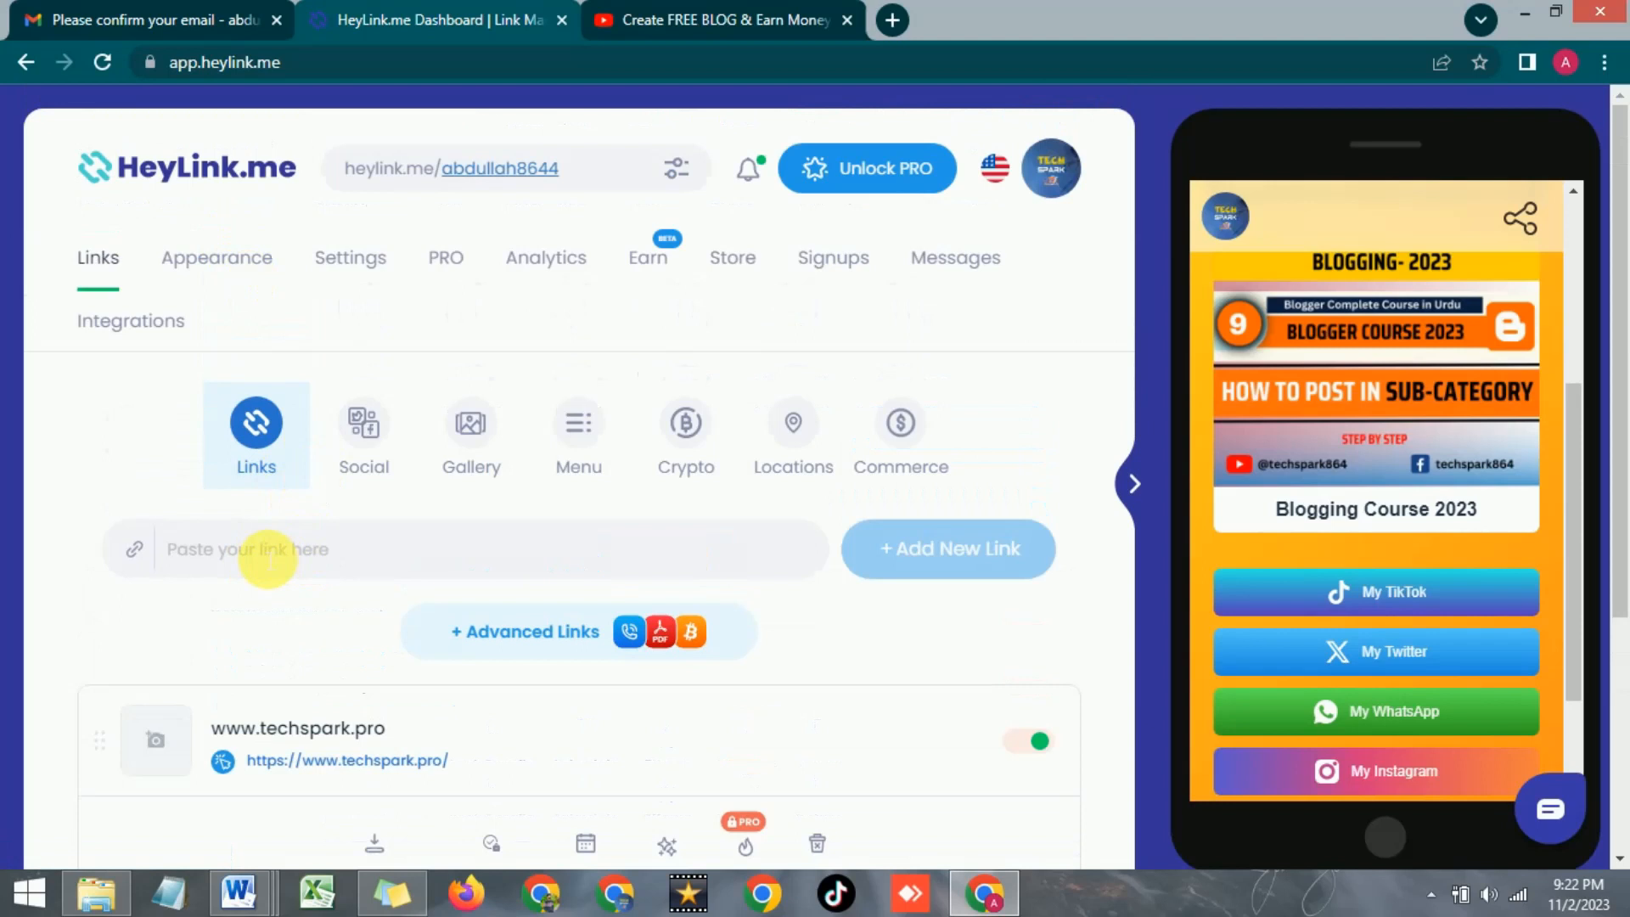
scroll(1278, 526, up, 3)
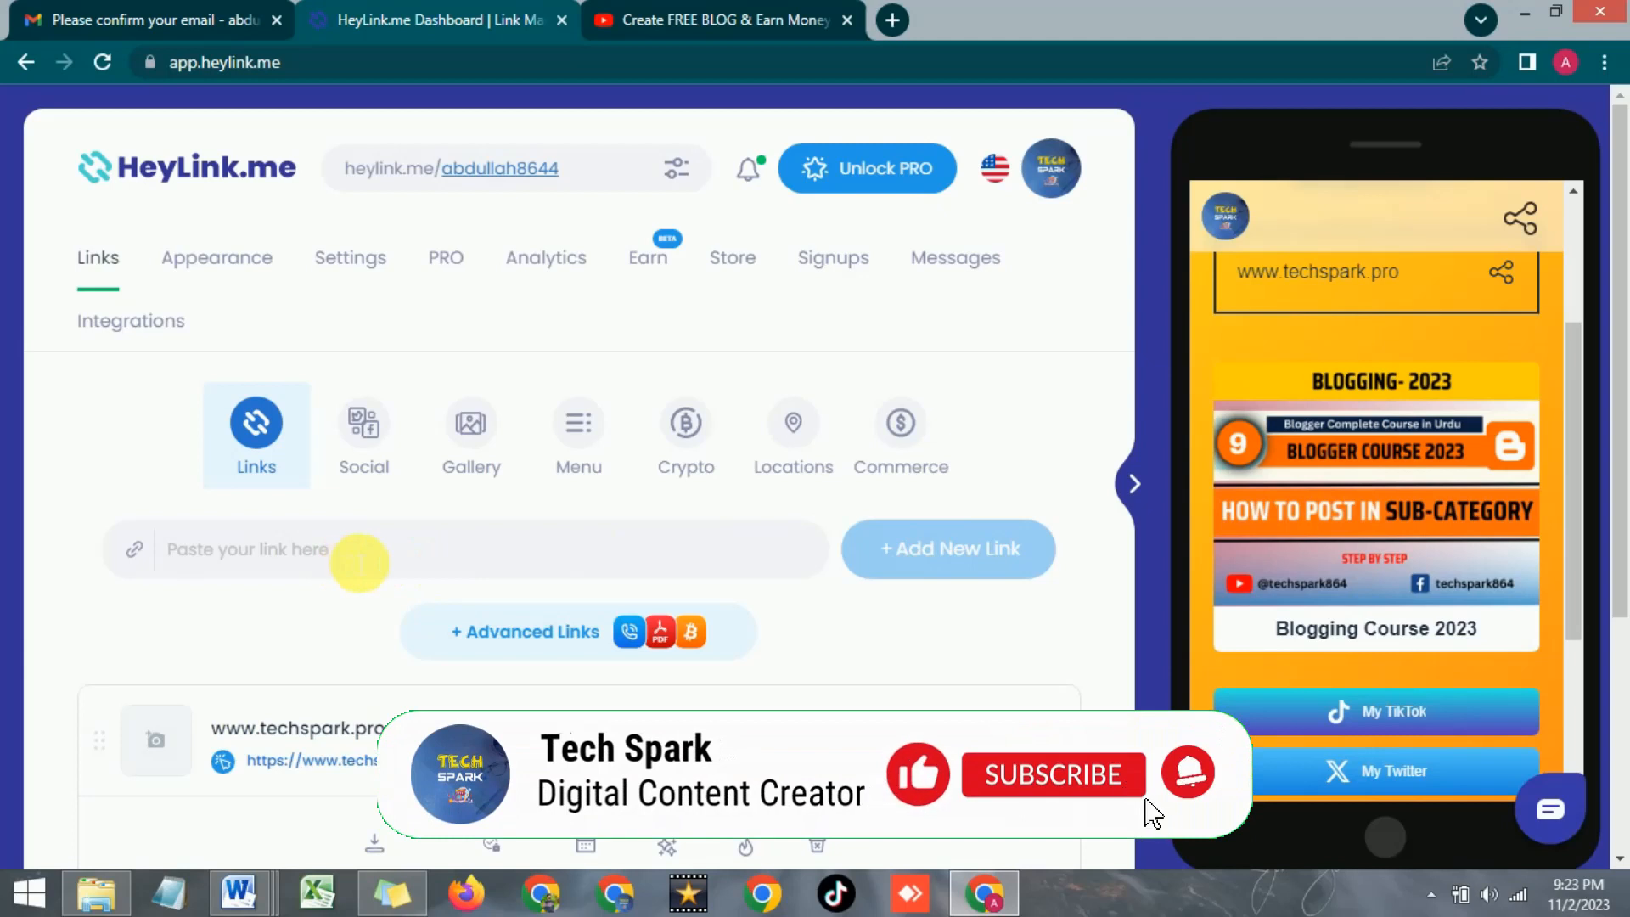
Copy the free-blog YouTube video's URL and add it as a new link on the dashboard
scroll(1361, 511, up, 2)
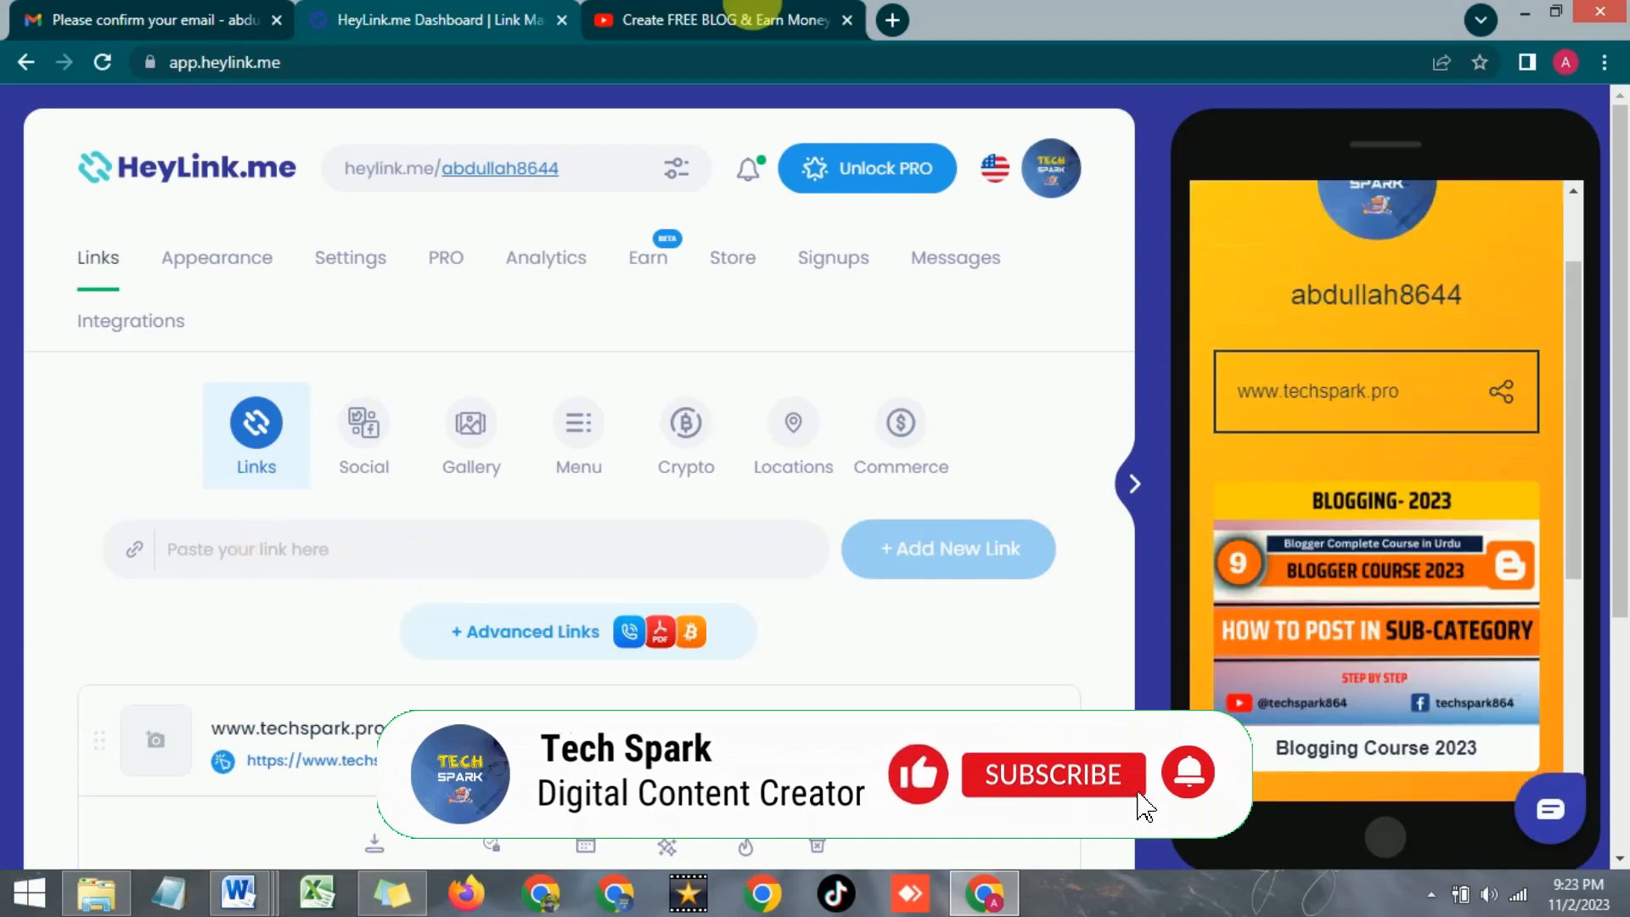
click(785, 12)
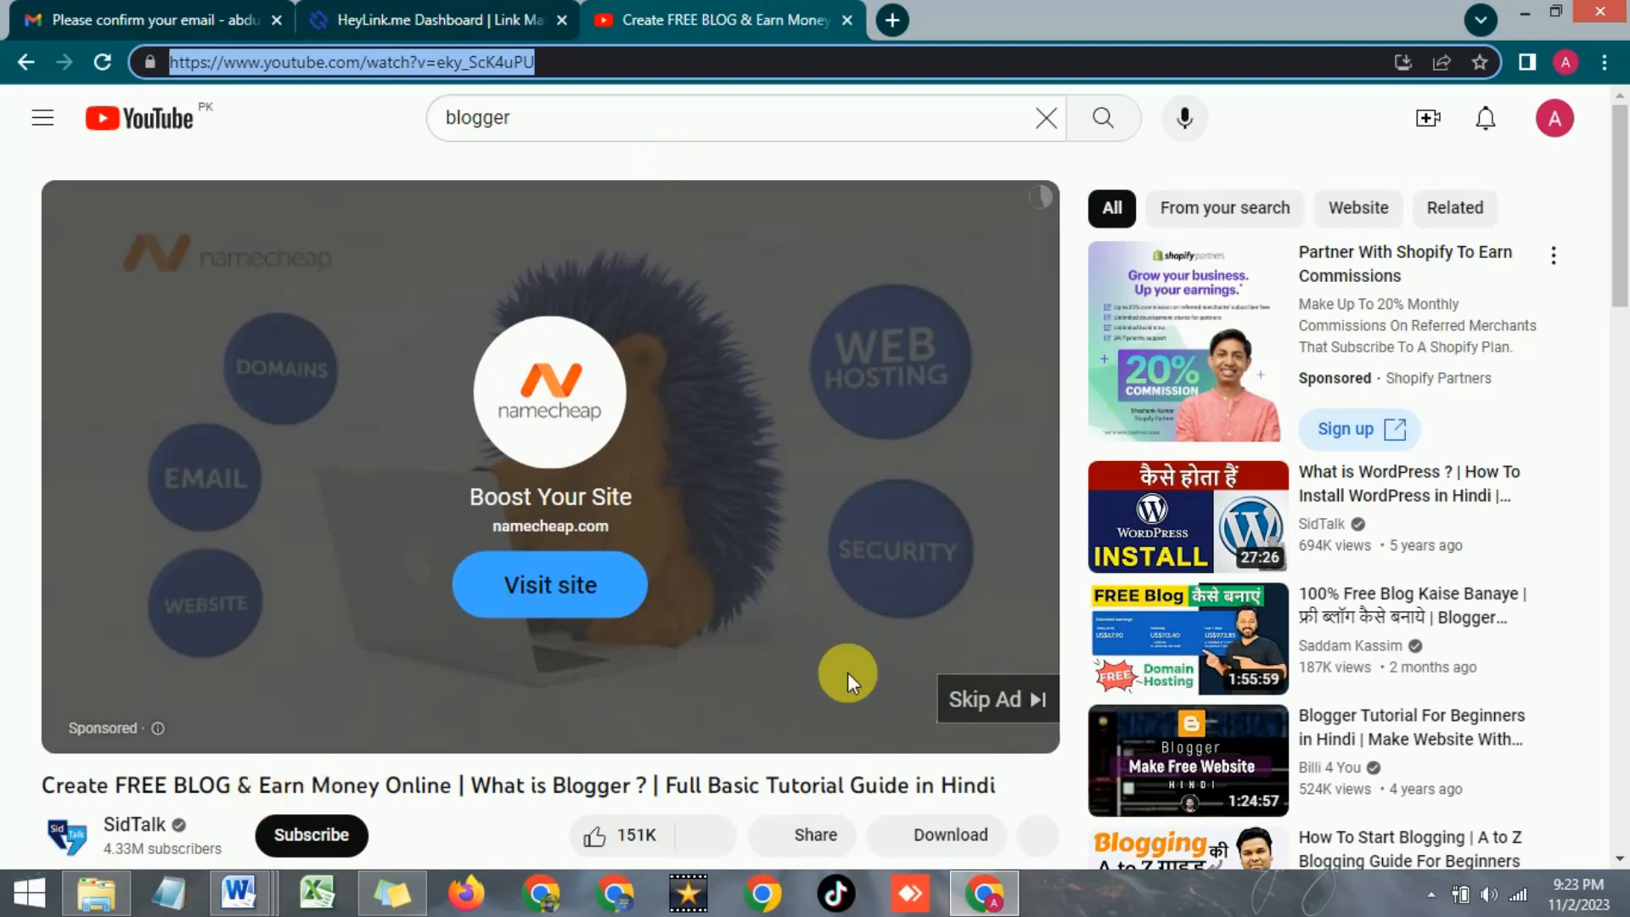
triple_click(648, 77)
key(ctrl+c)
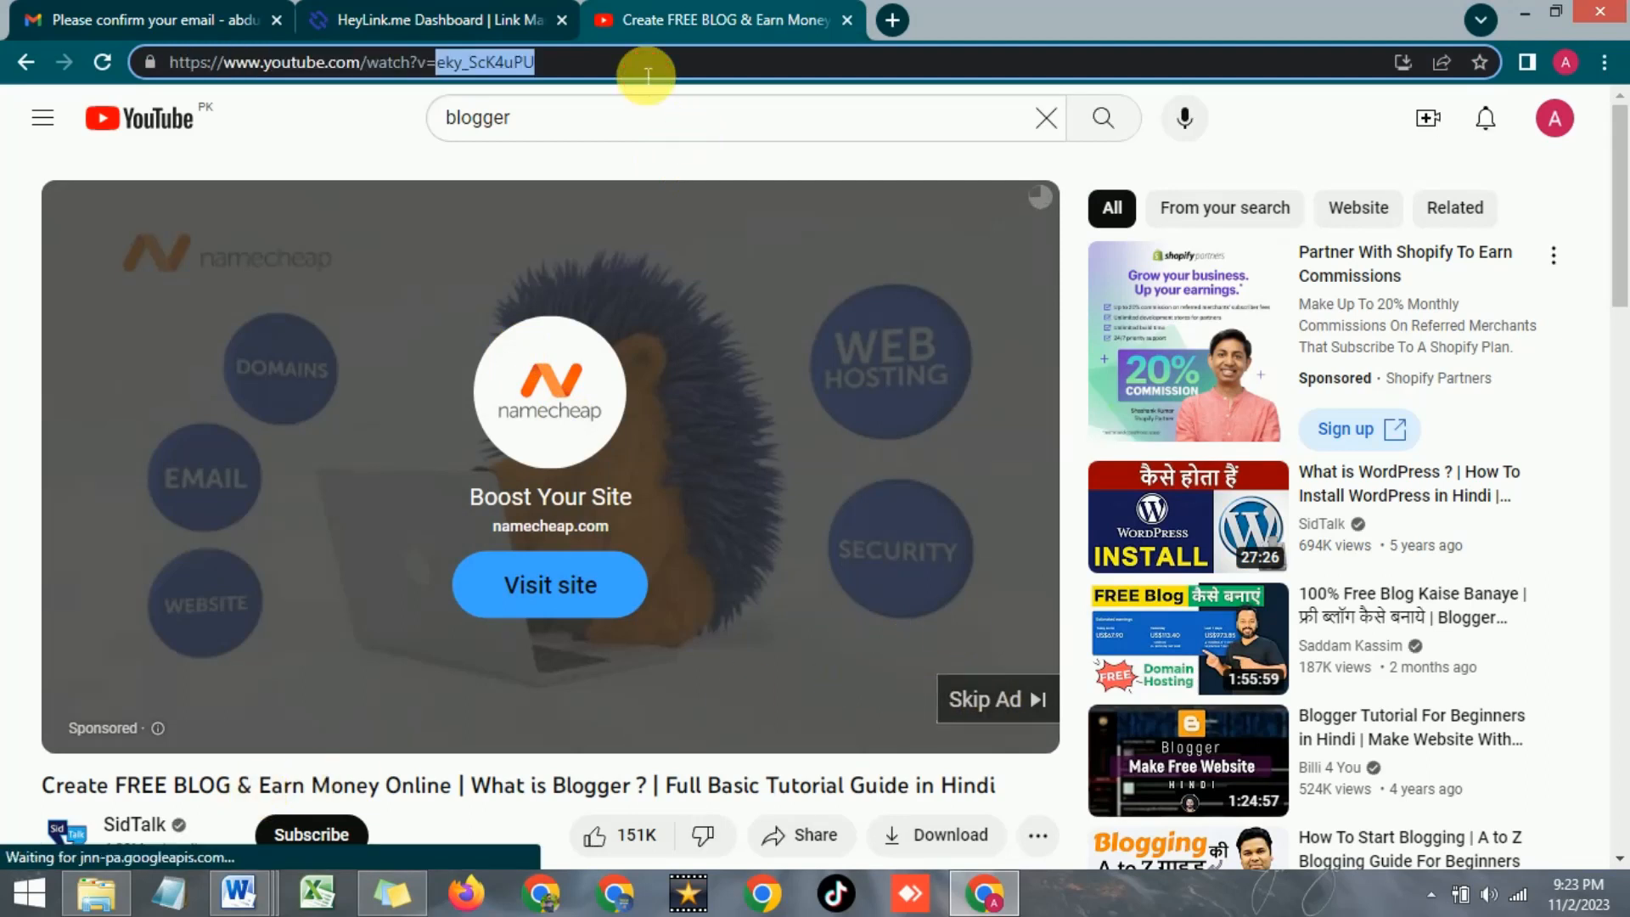
click(441, 10)
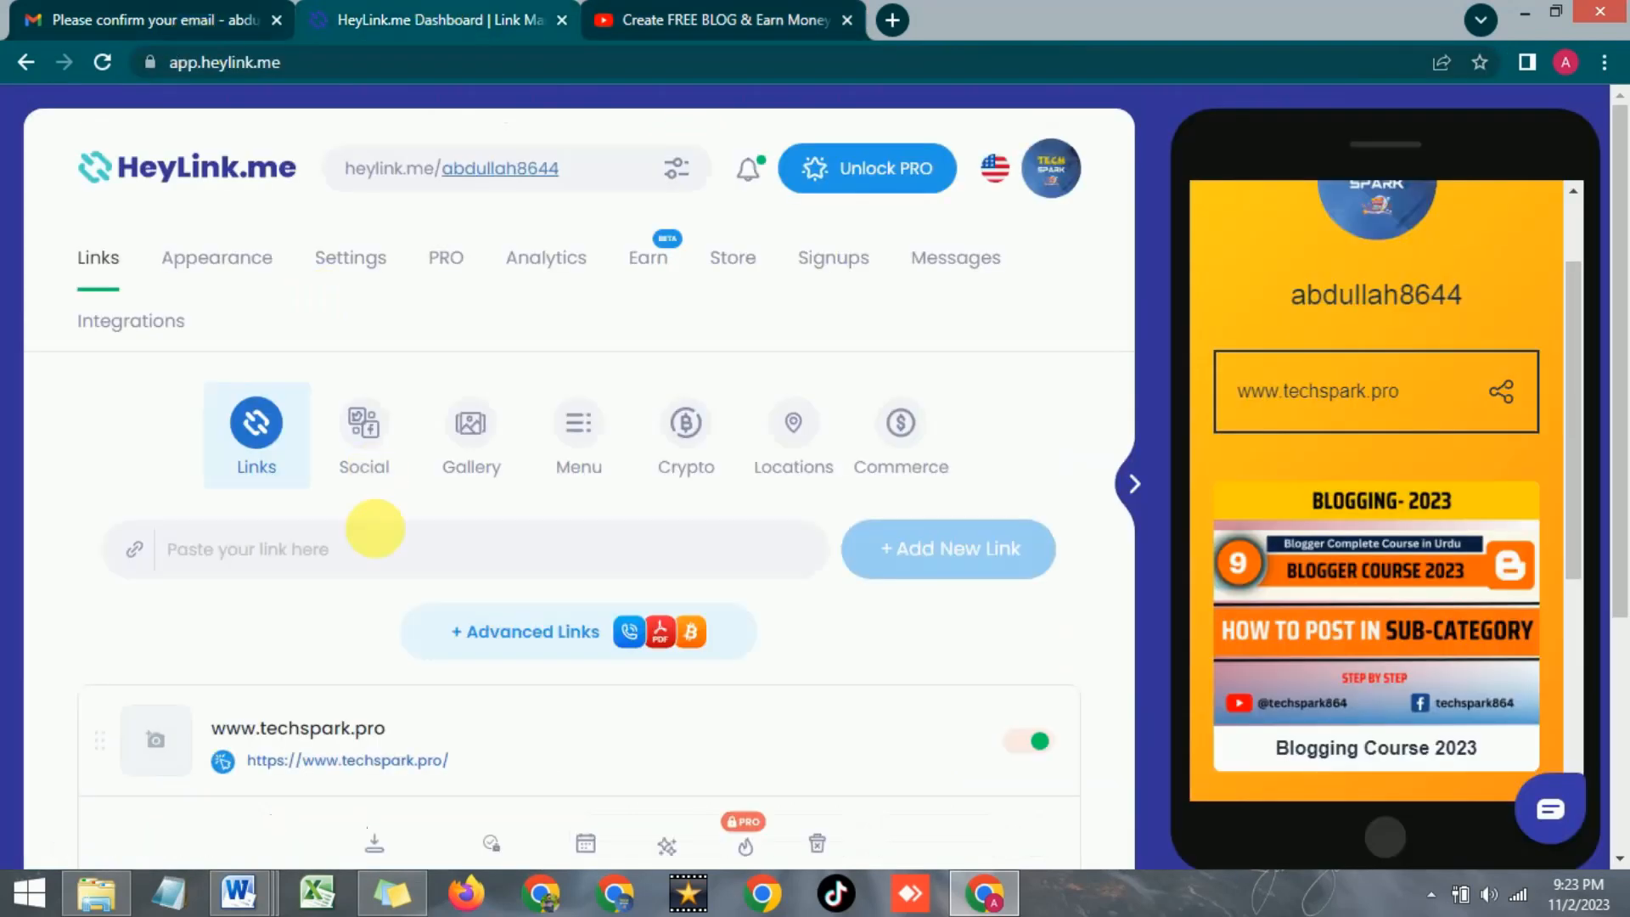
click(367, 556)
key(ctrl+v)
click(916, 548)
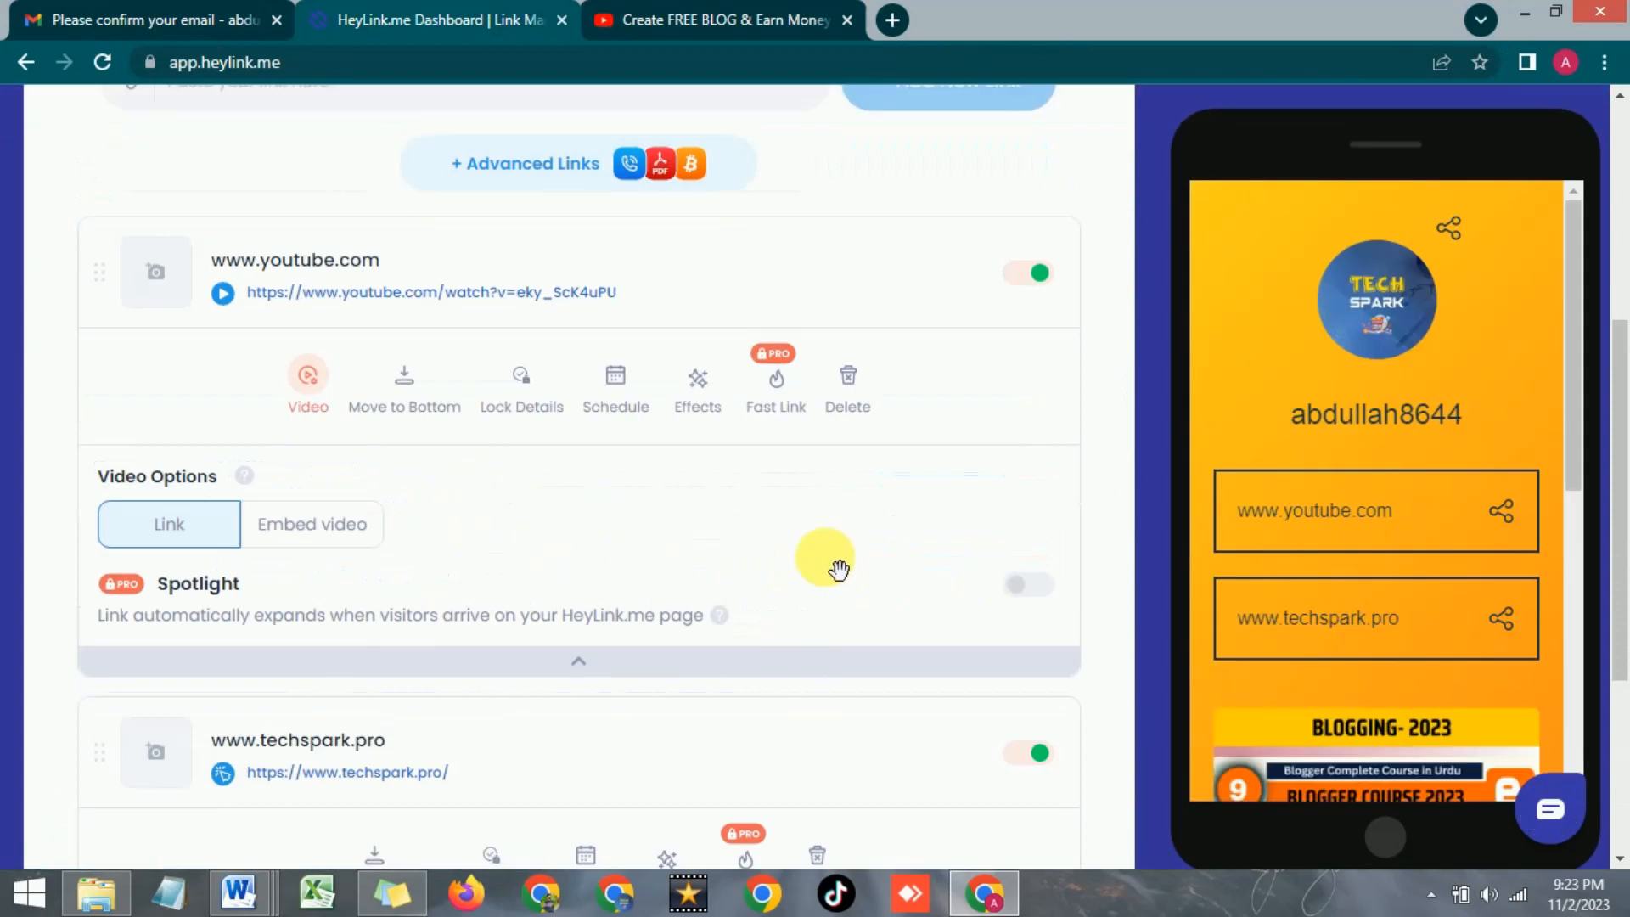
scroll(709, 535, up, 2)
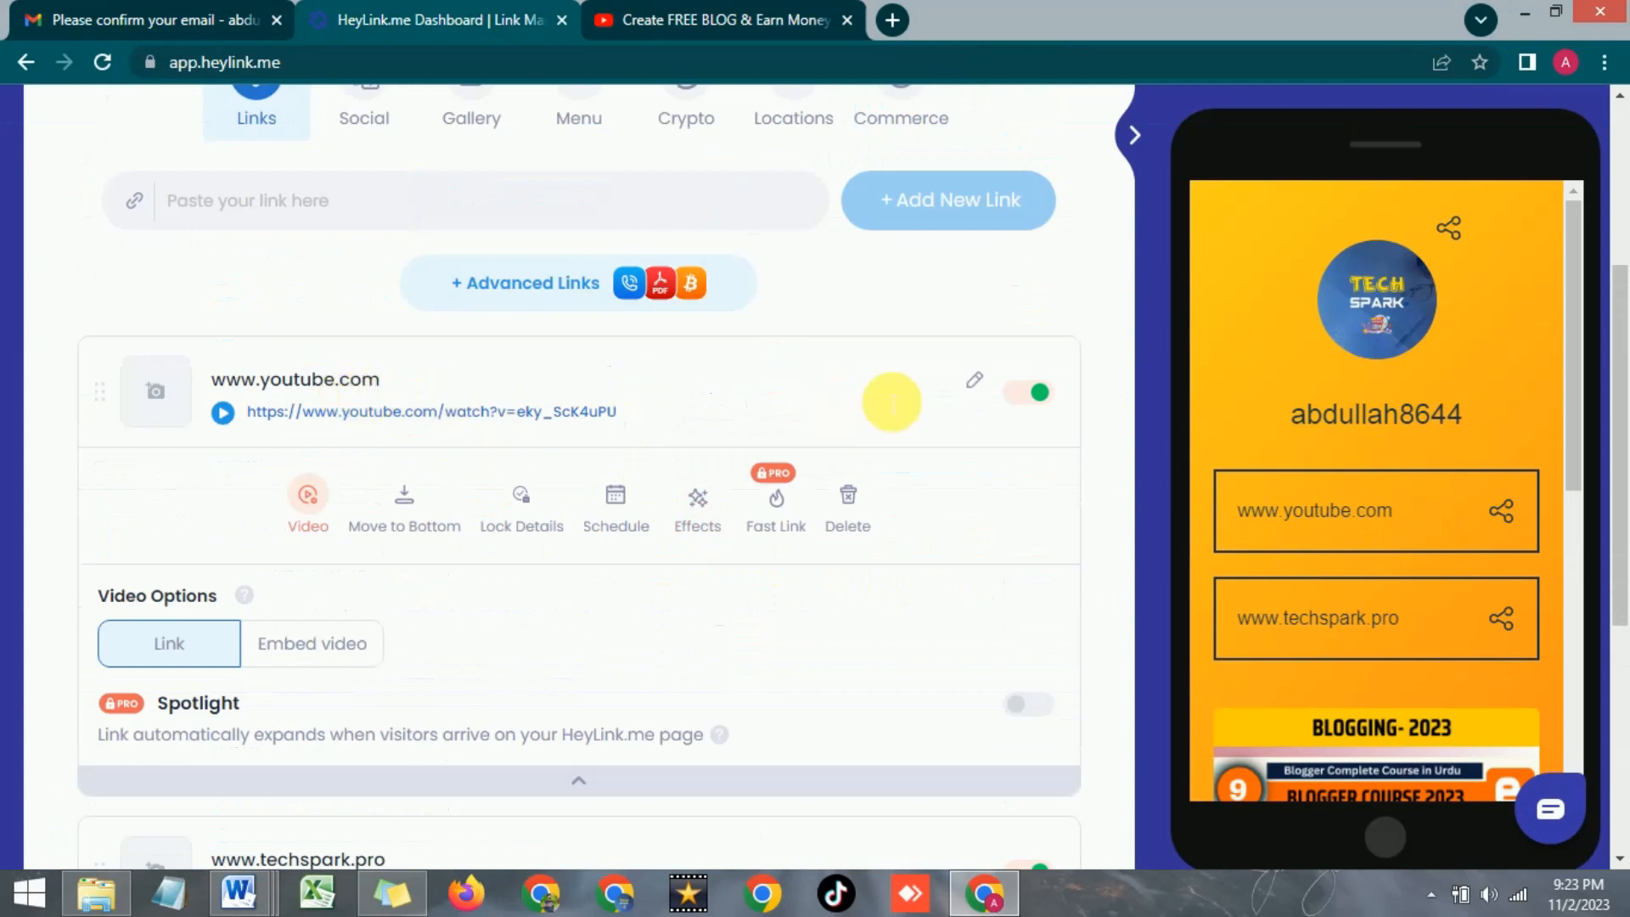
click(981, 390)
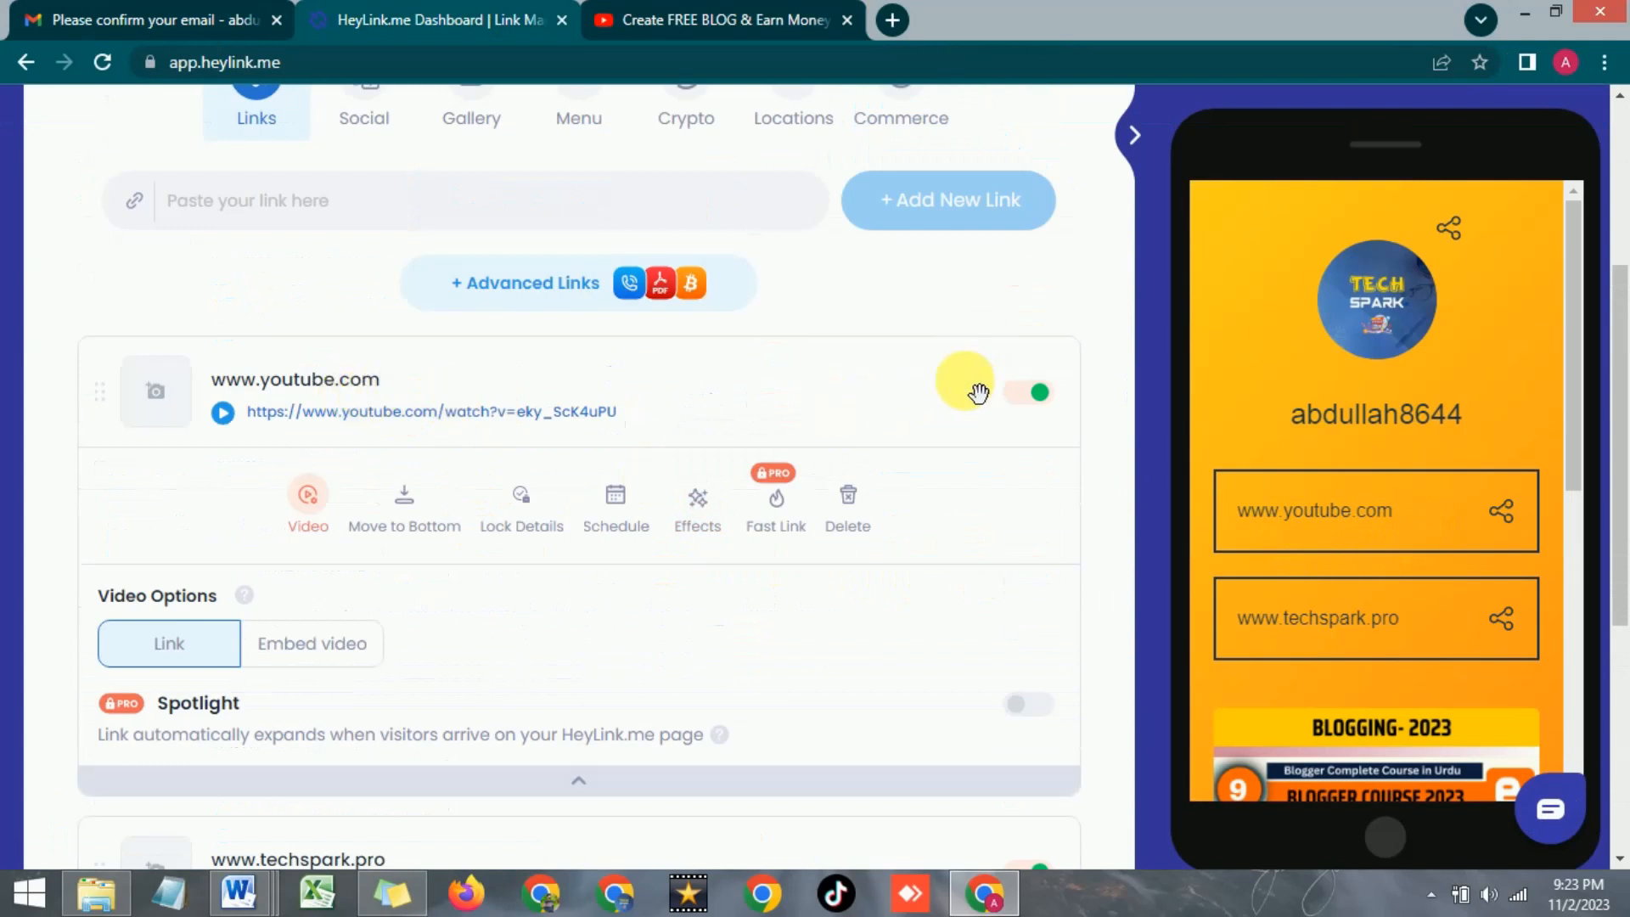
drag(433, 392, 242, 384)
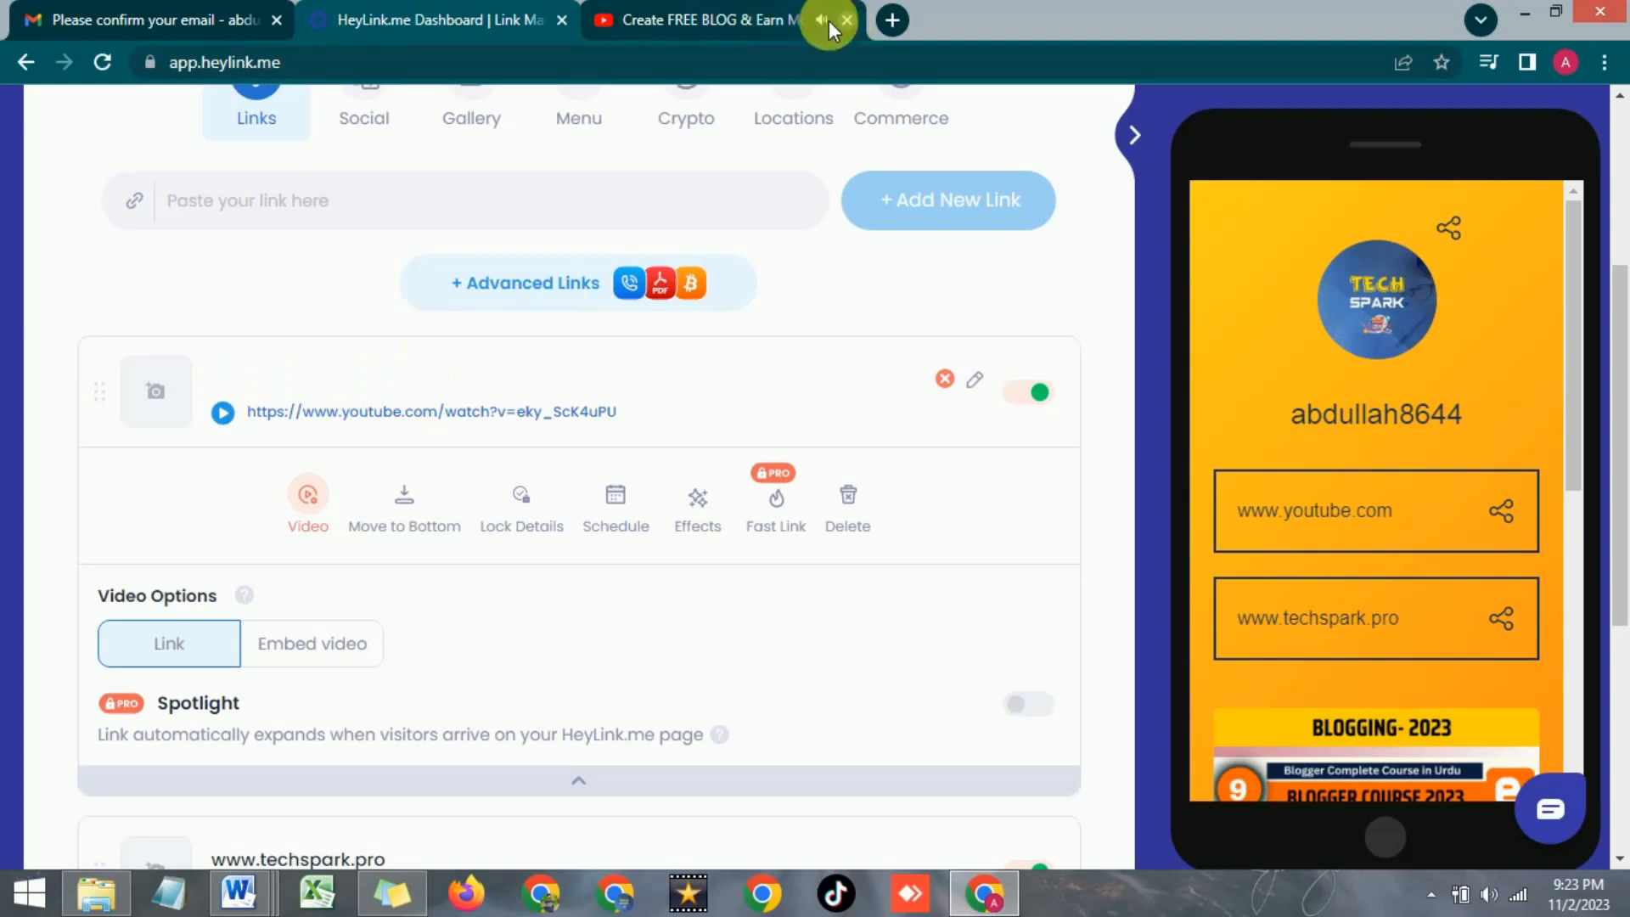
click(847, 19)
click(318, 375)
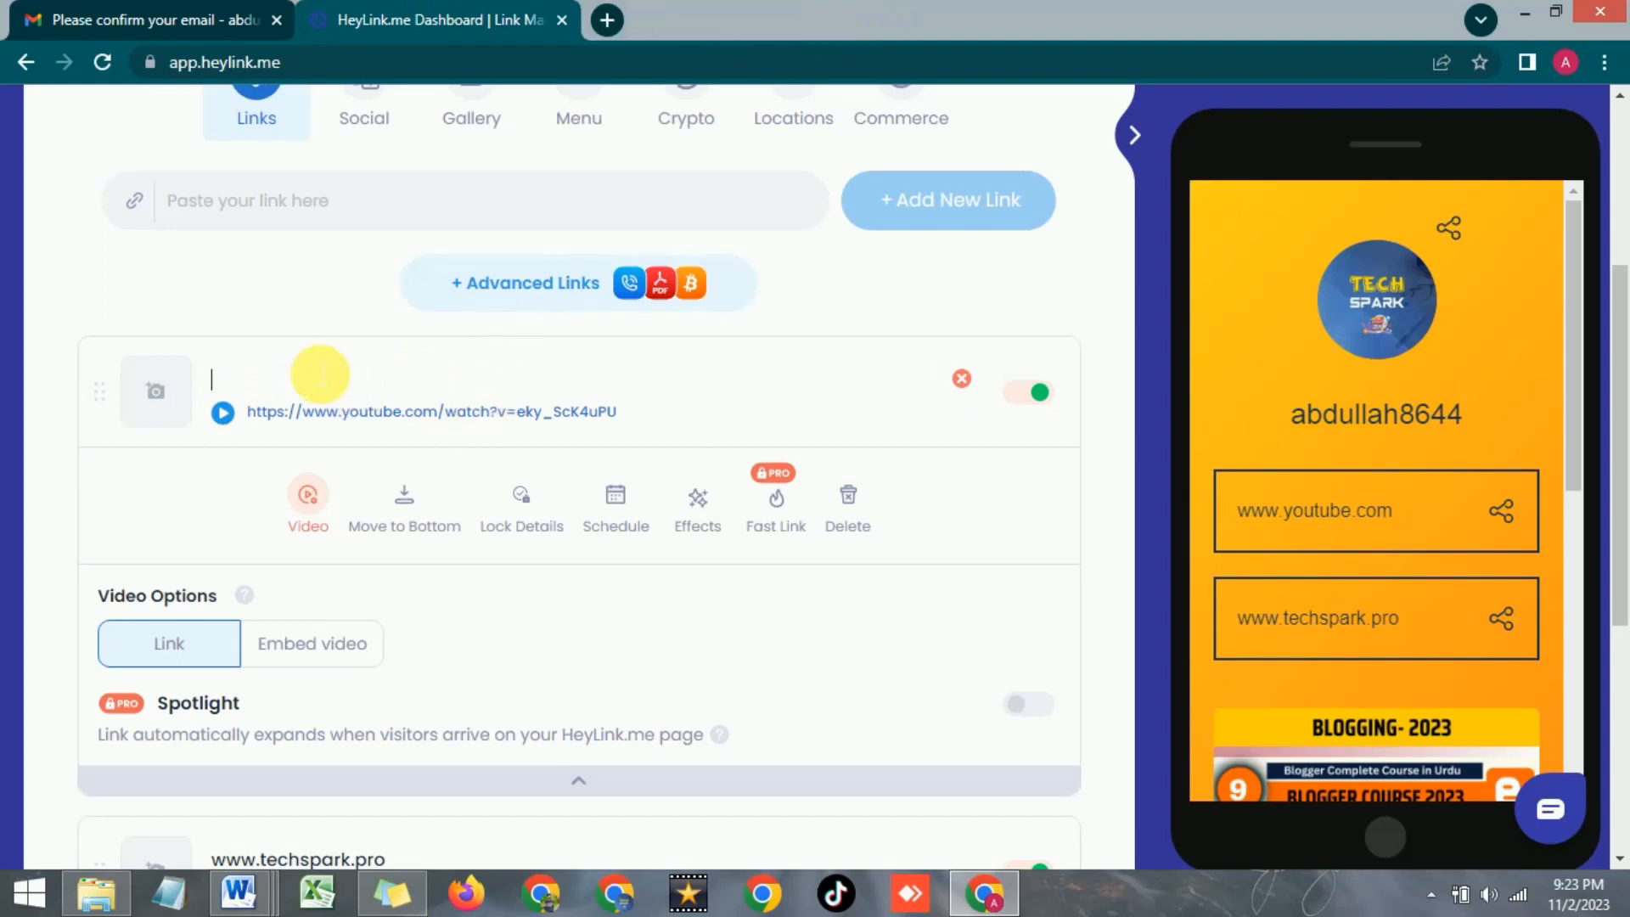
text(REE BLOG & Earn Money Online)
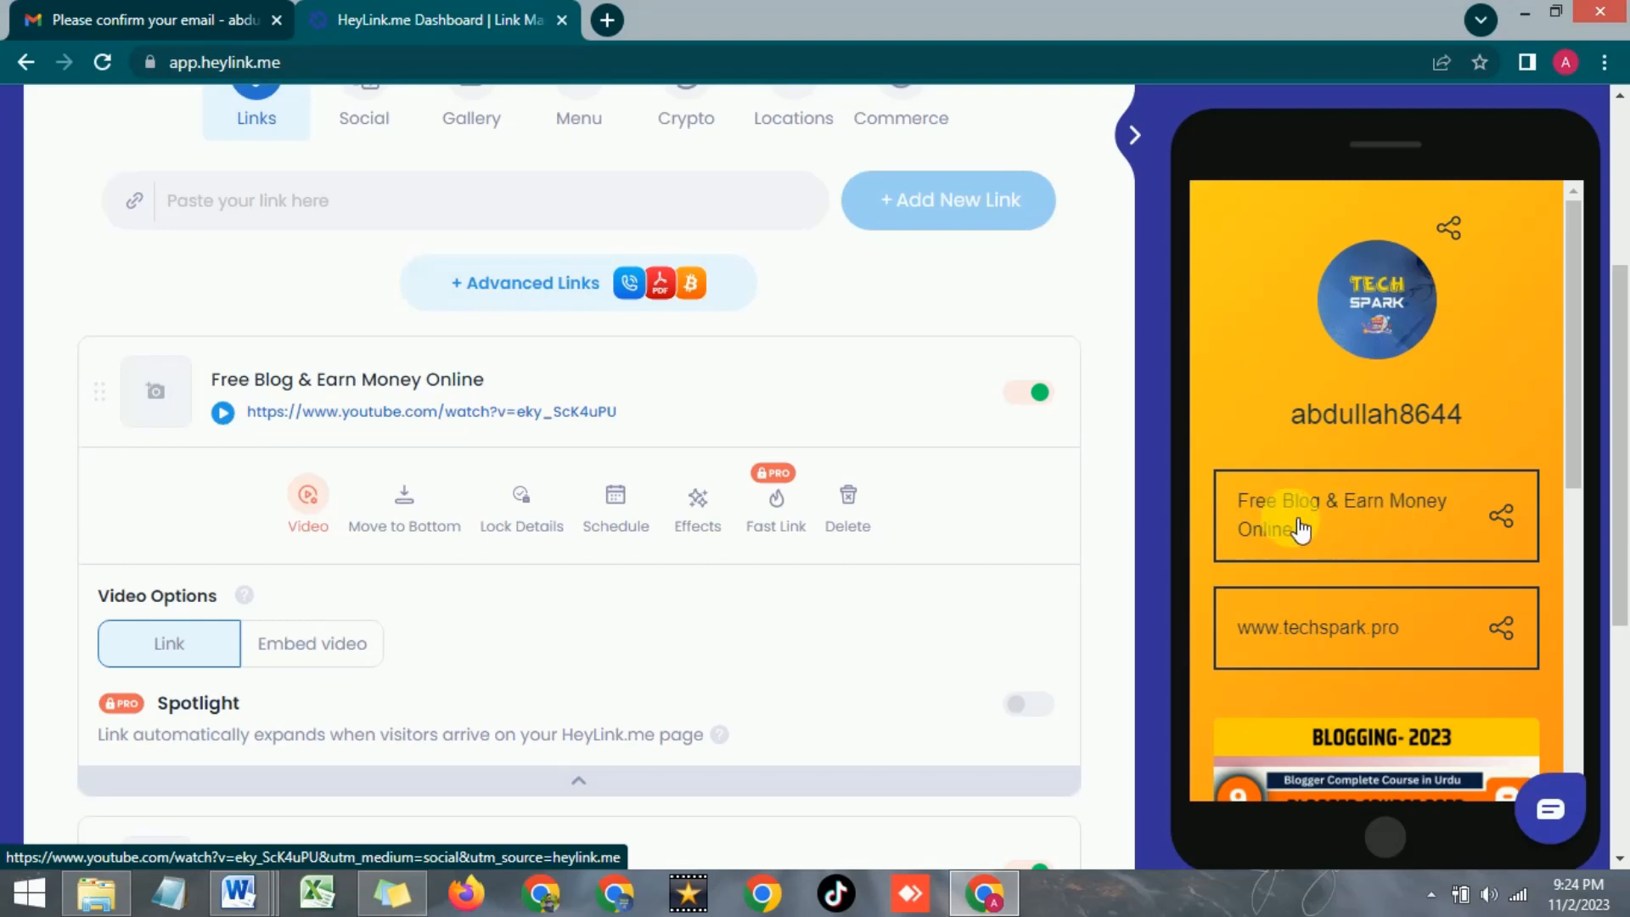
Apply the Pop effect to the 'Free Blog & Earn Money Online' link
click(698, 510)
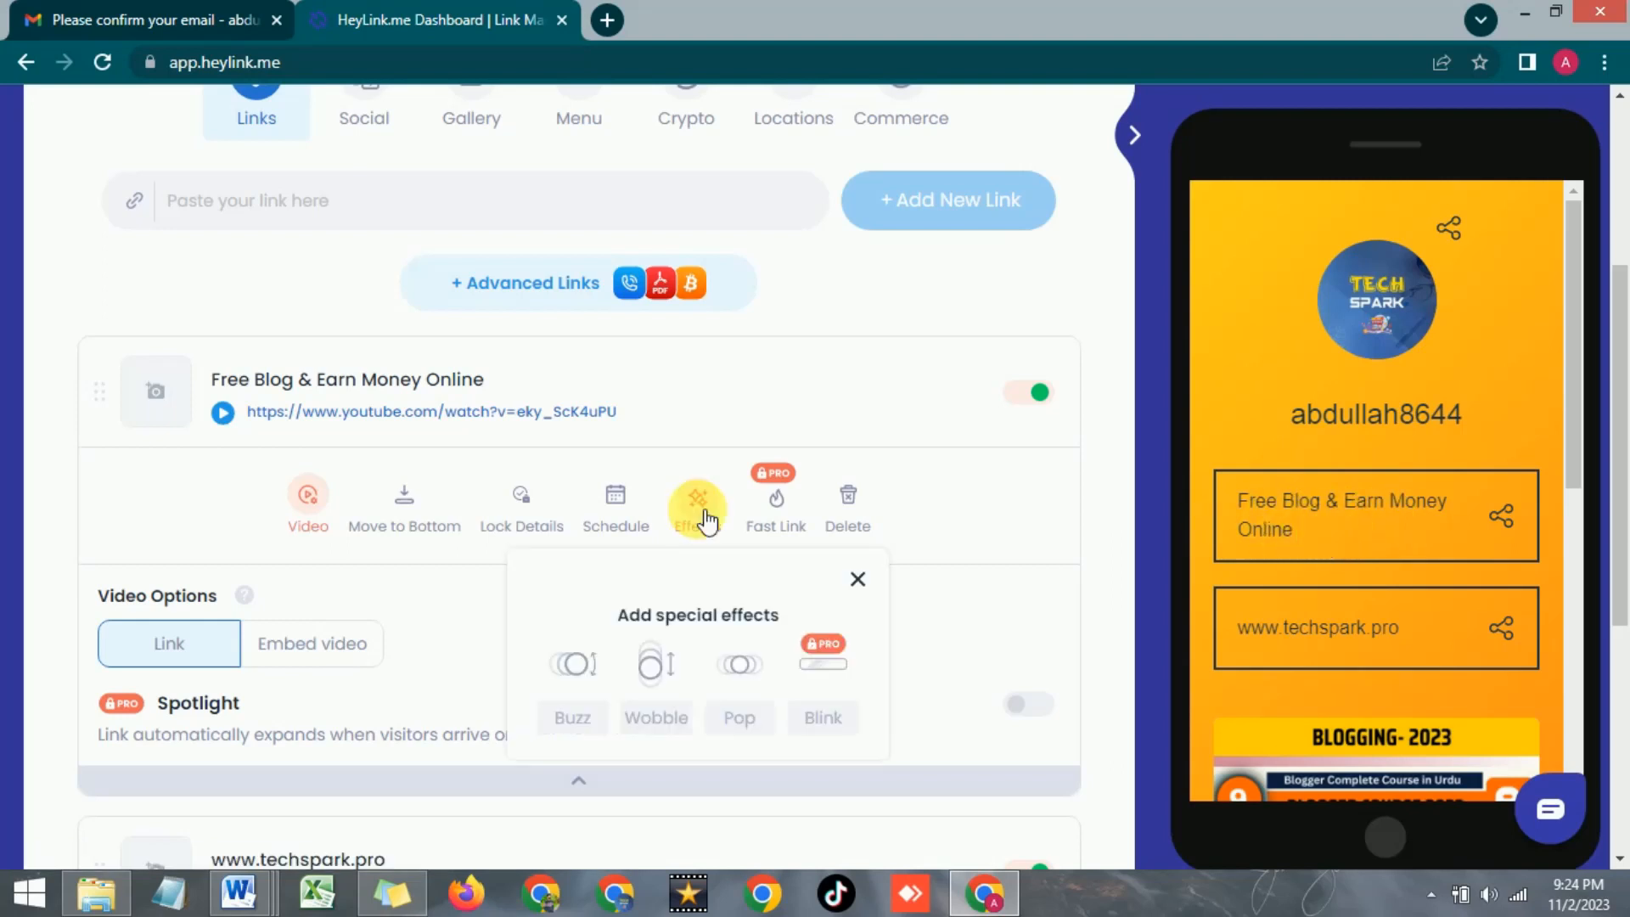
click(1094, 404)
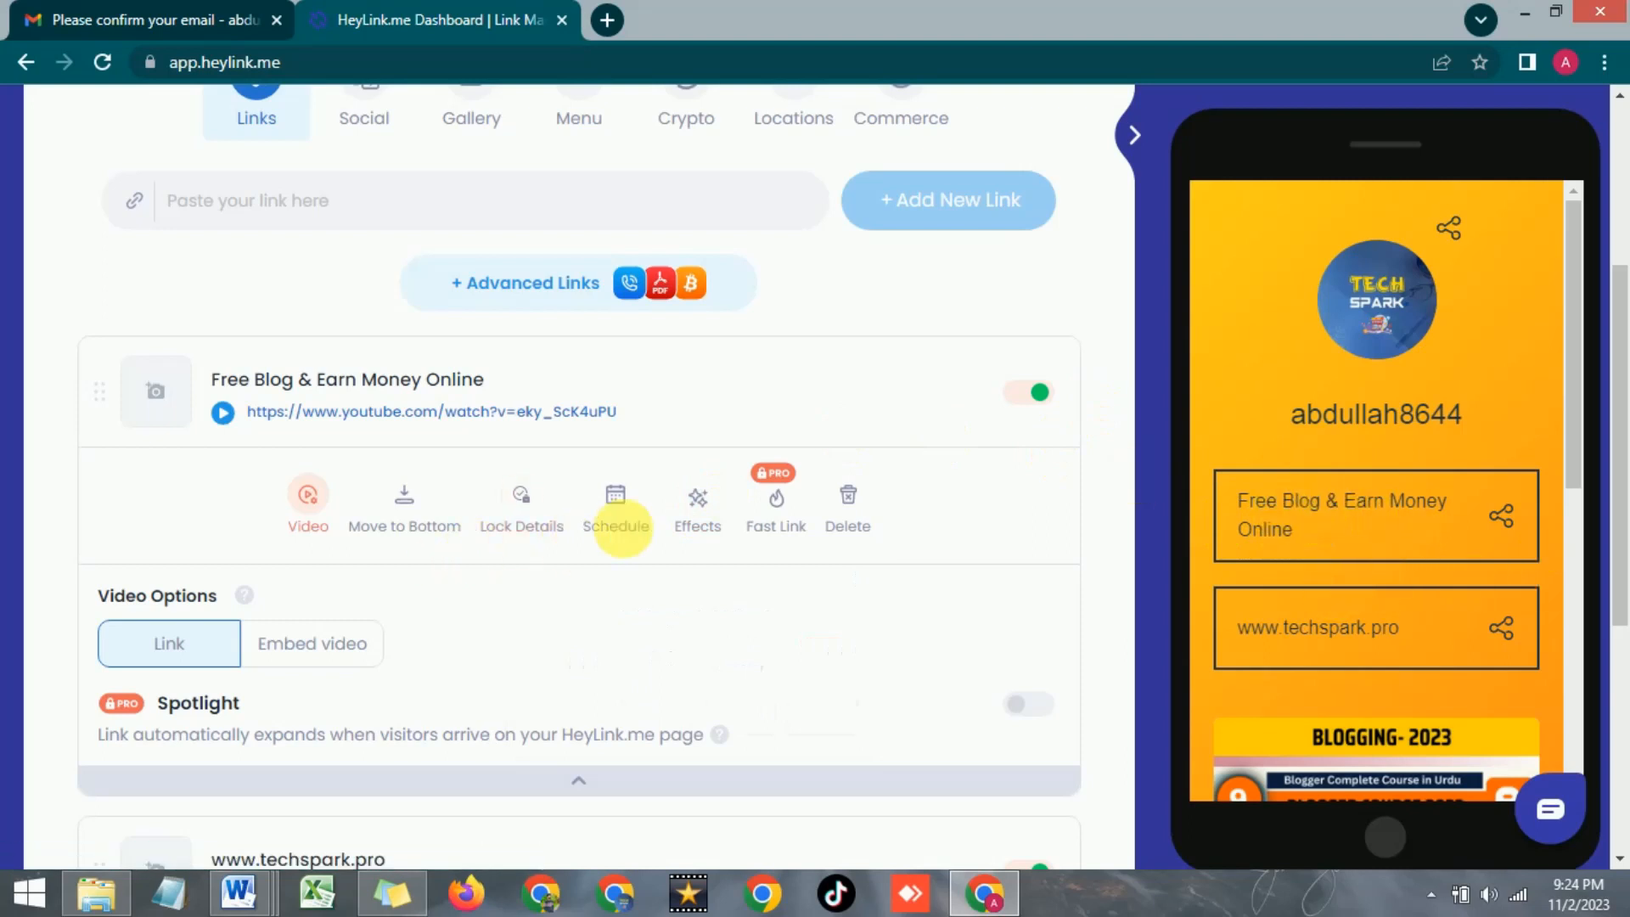
click(700, 518)
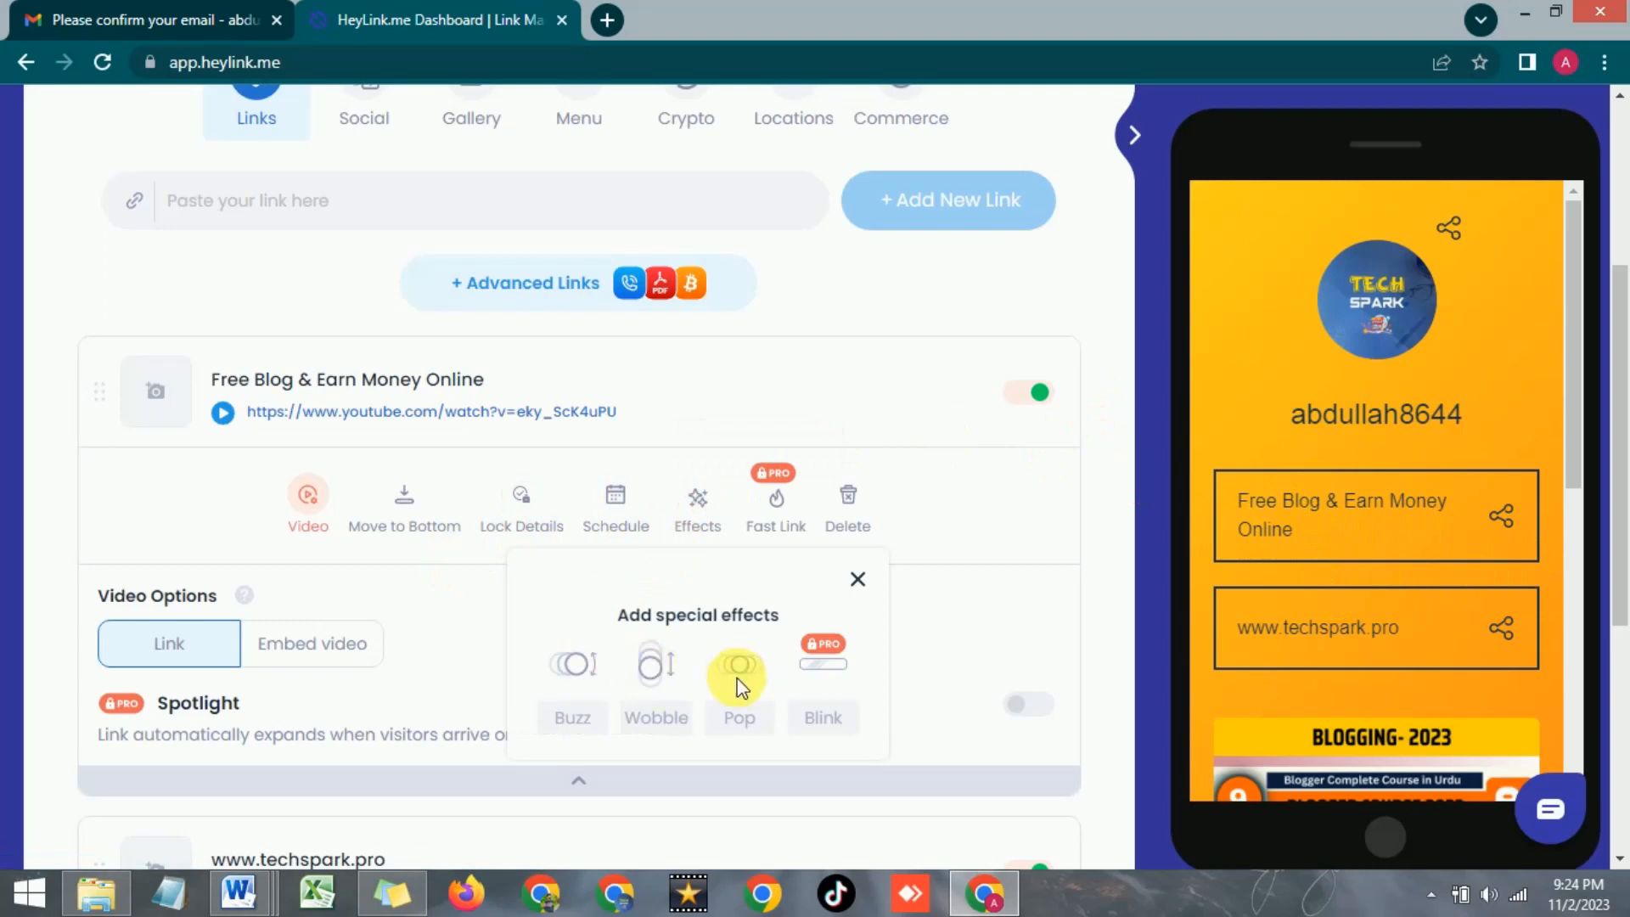
click(739, 716)
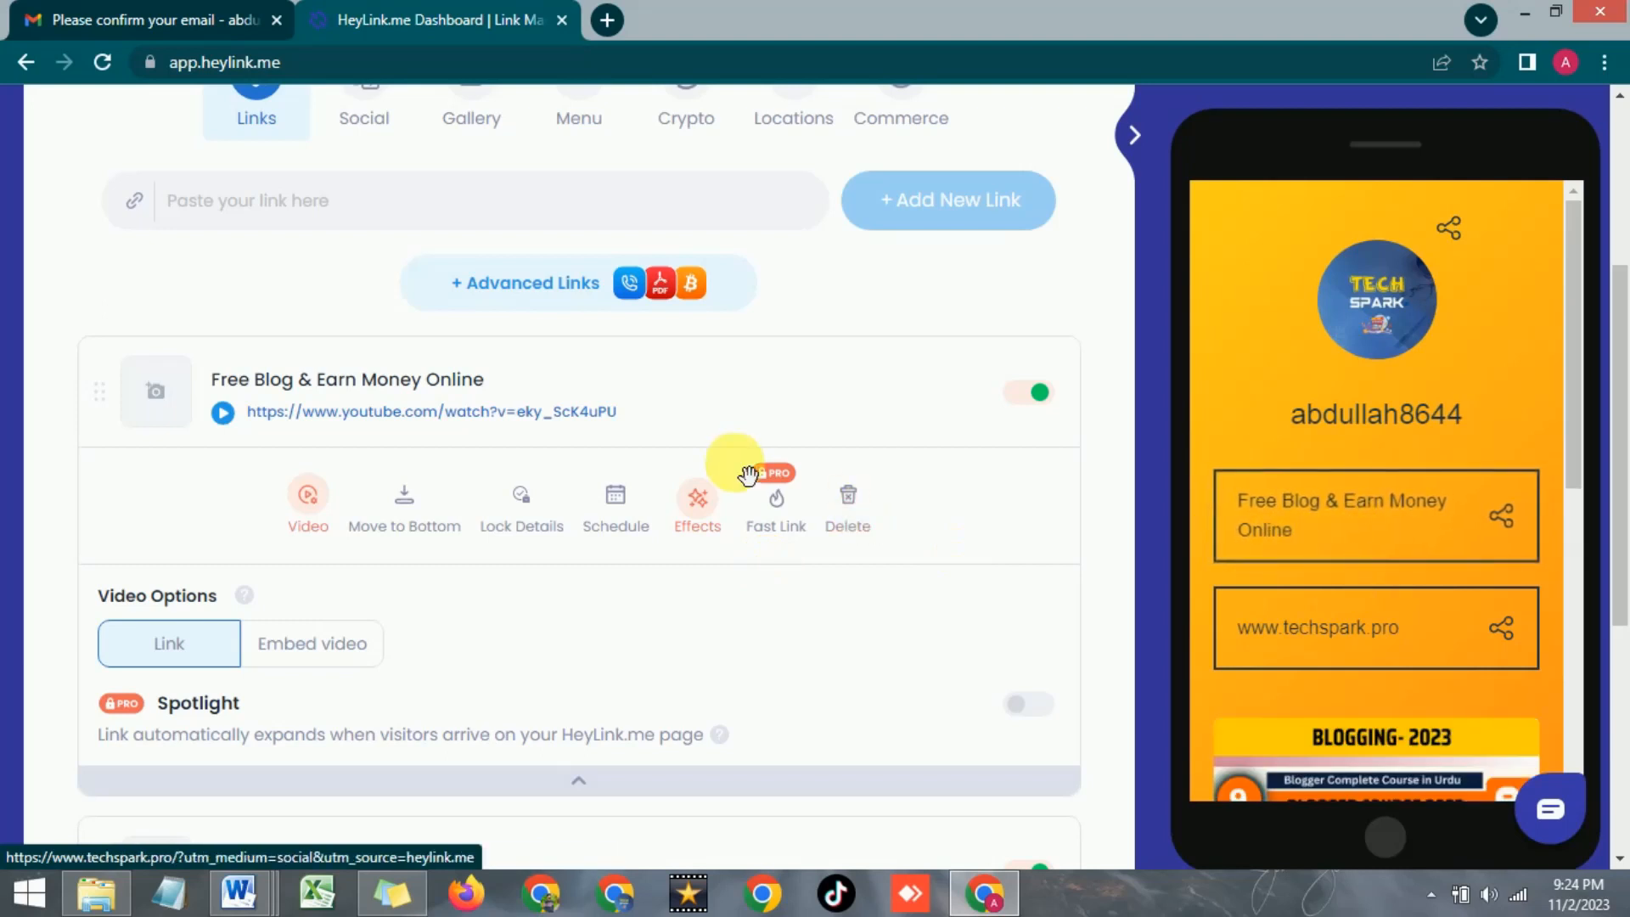
scroll(544, 565, down, 3)
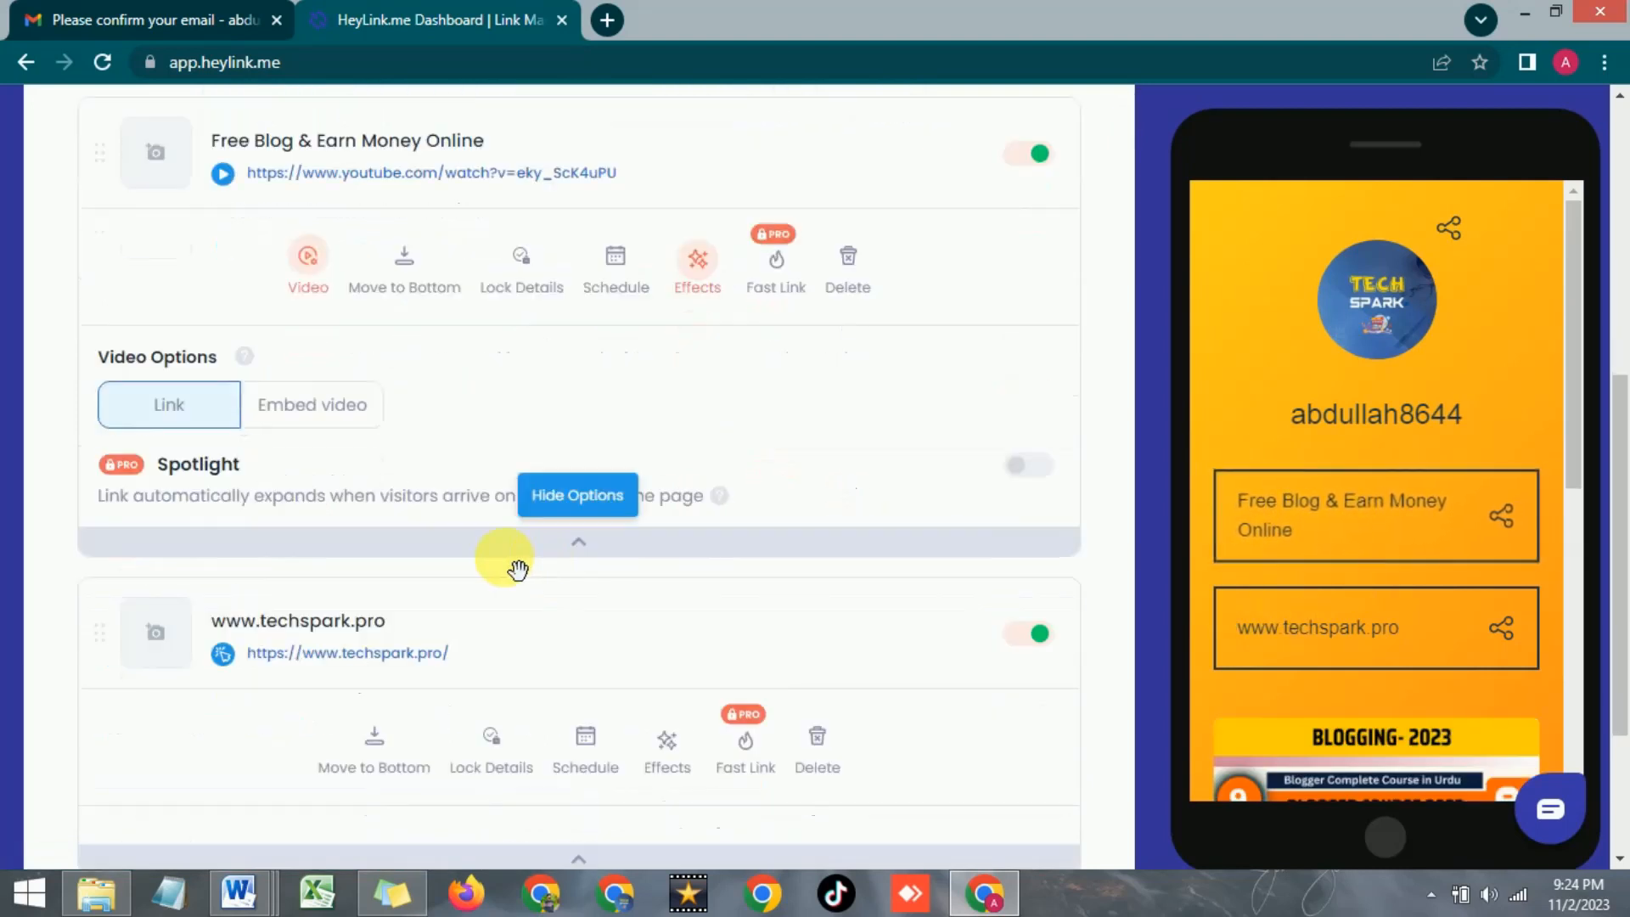
click(680, 769)
scroll(676, 713, down, 3)
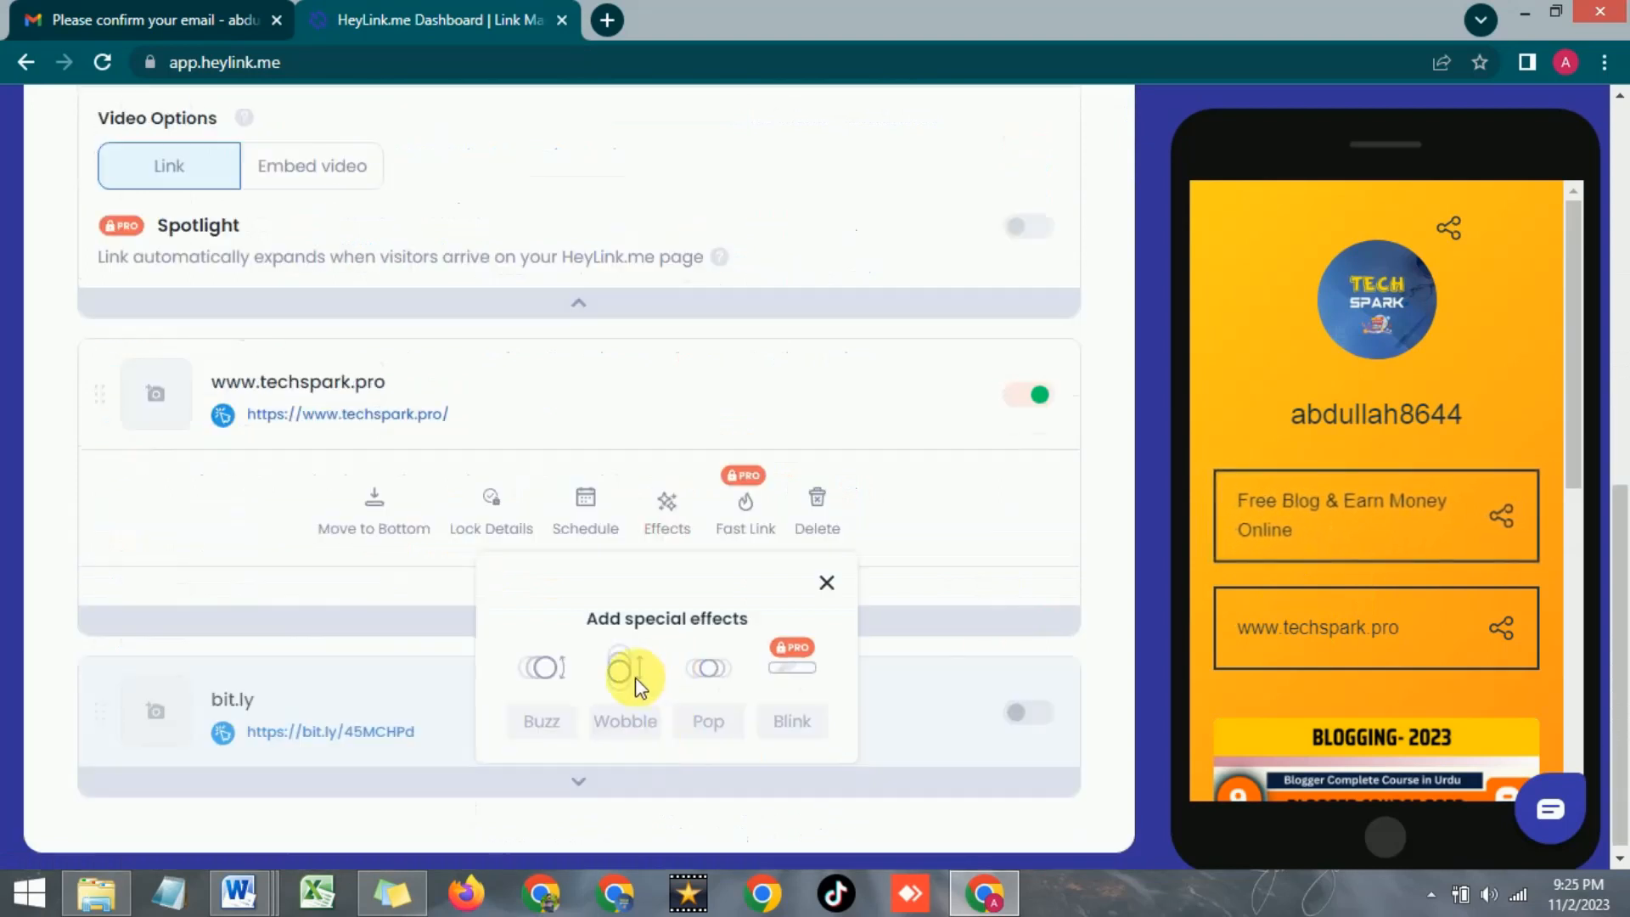
click(628, 723)
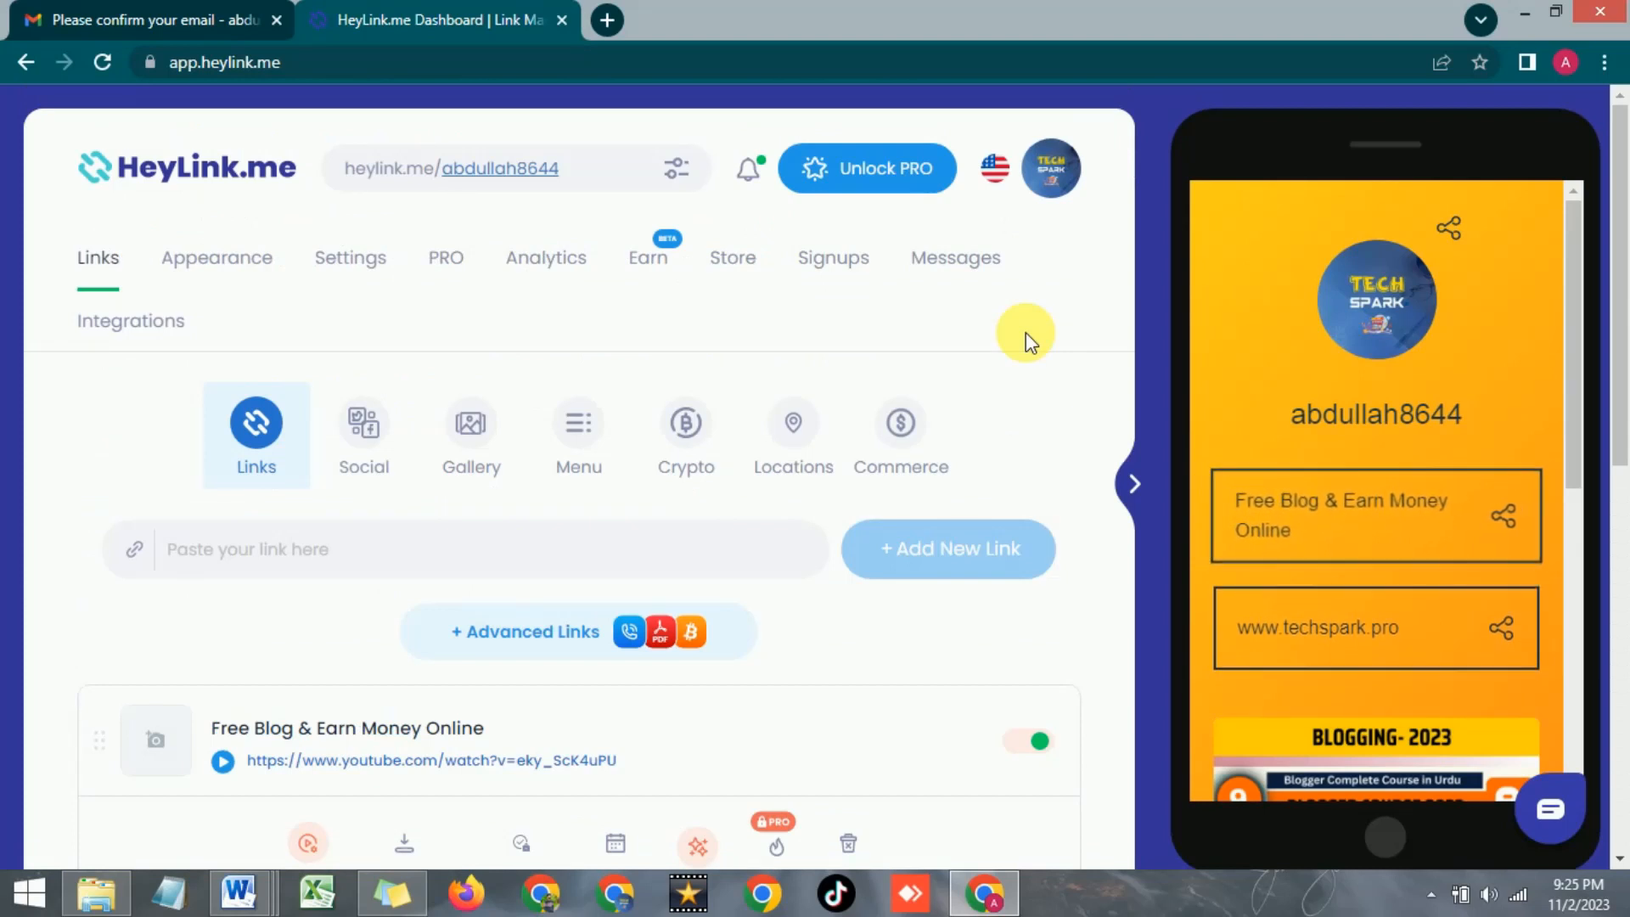
Open the live public page, review its links, gallery and social buttons, then test the Free Blog link
click(516, 174)
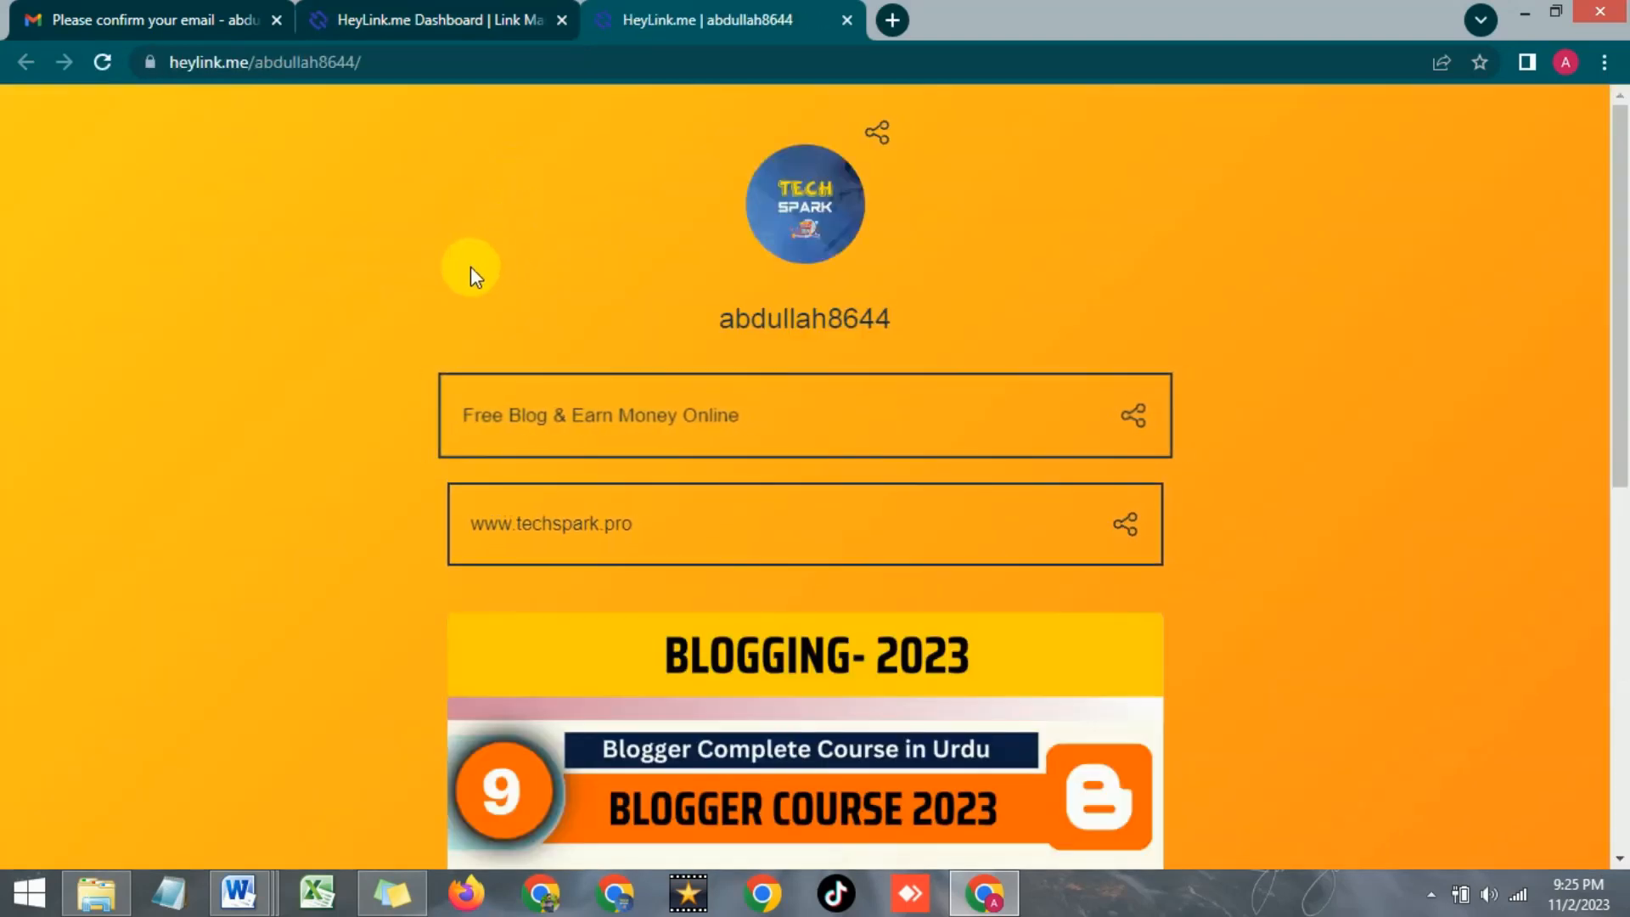
scroll(472, 270, down, 3)
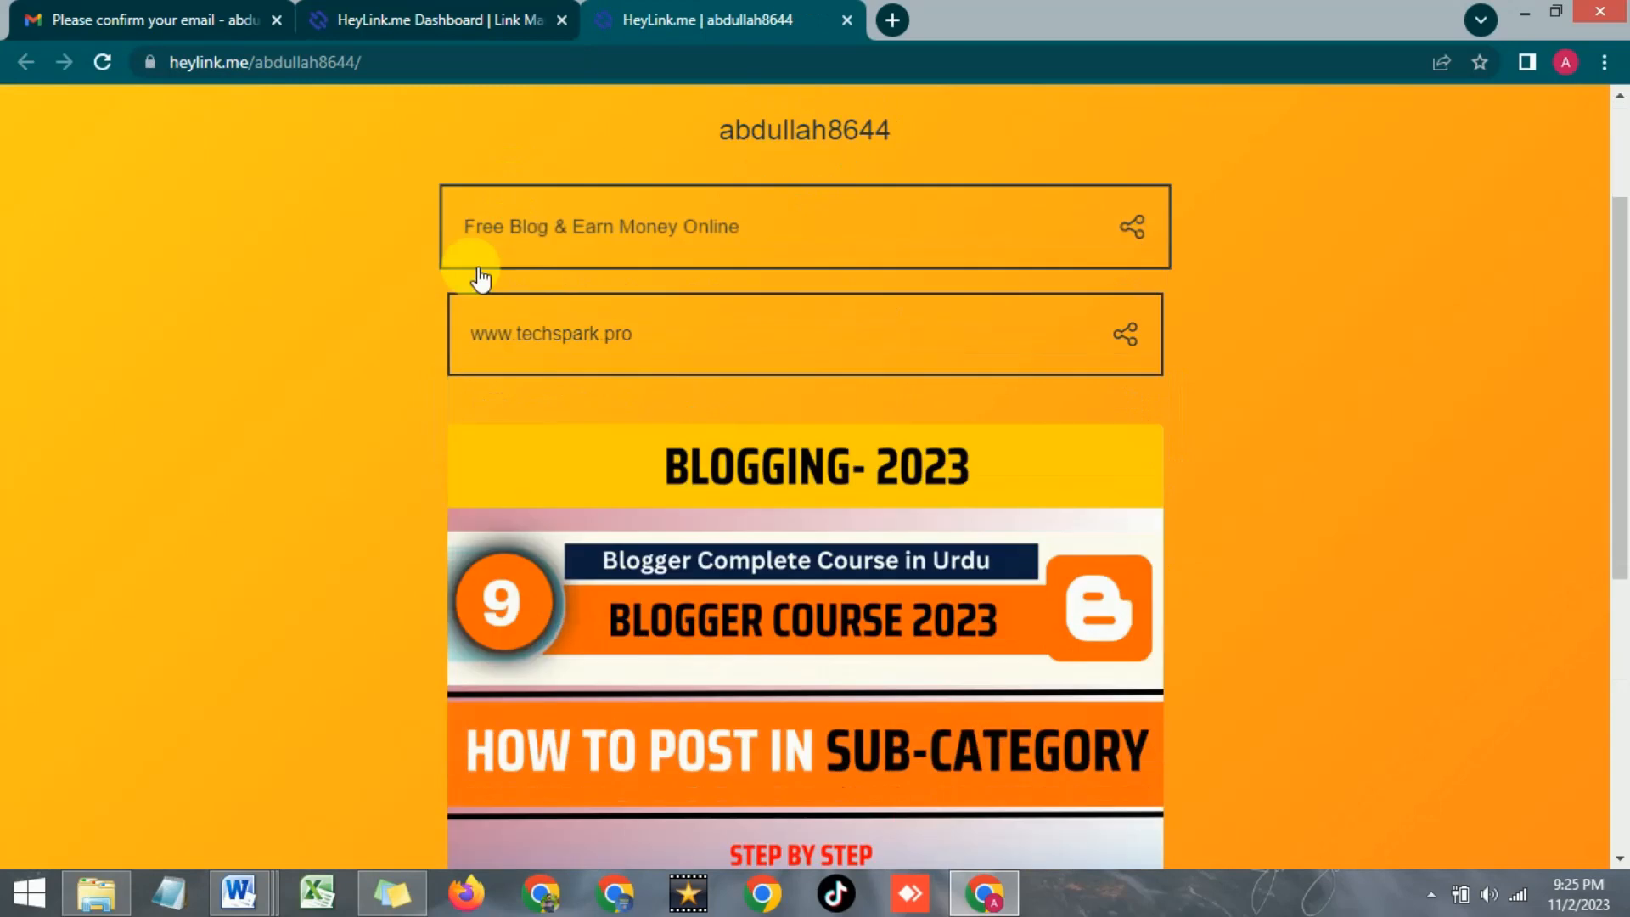
scroll(479, 279, down, 3)
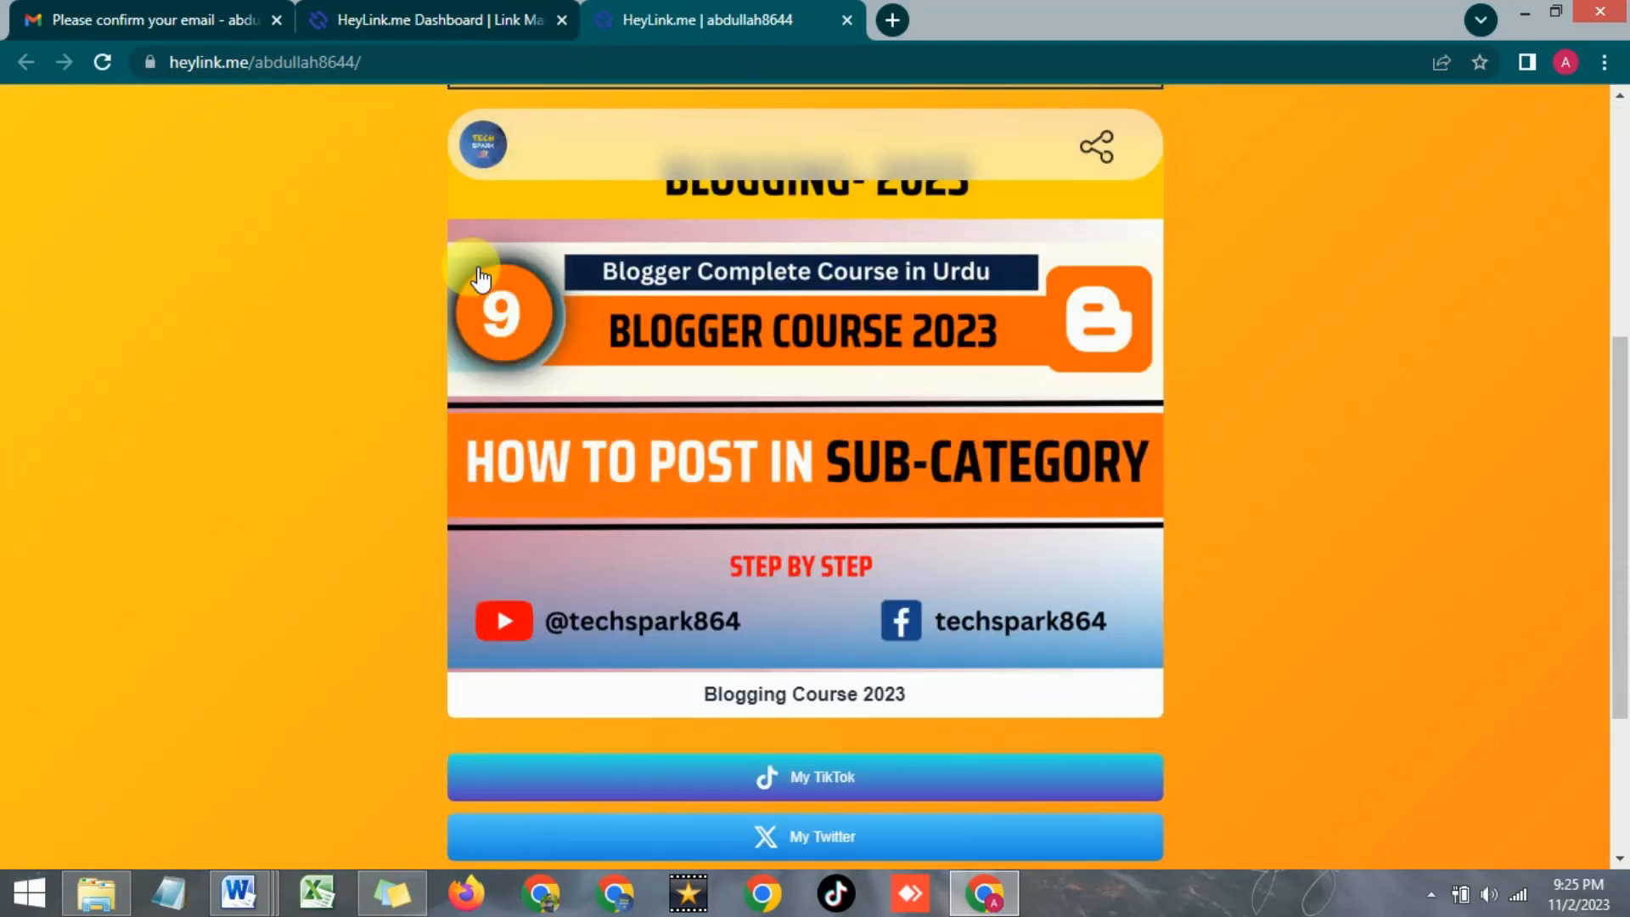
scroll(389, 310, down, 2)
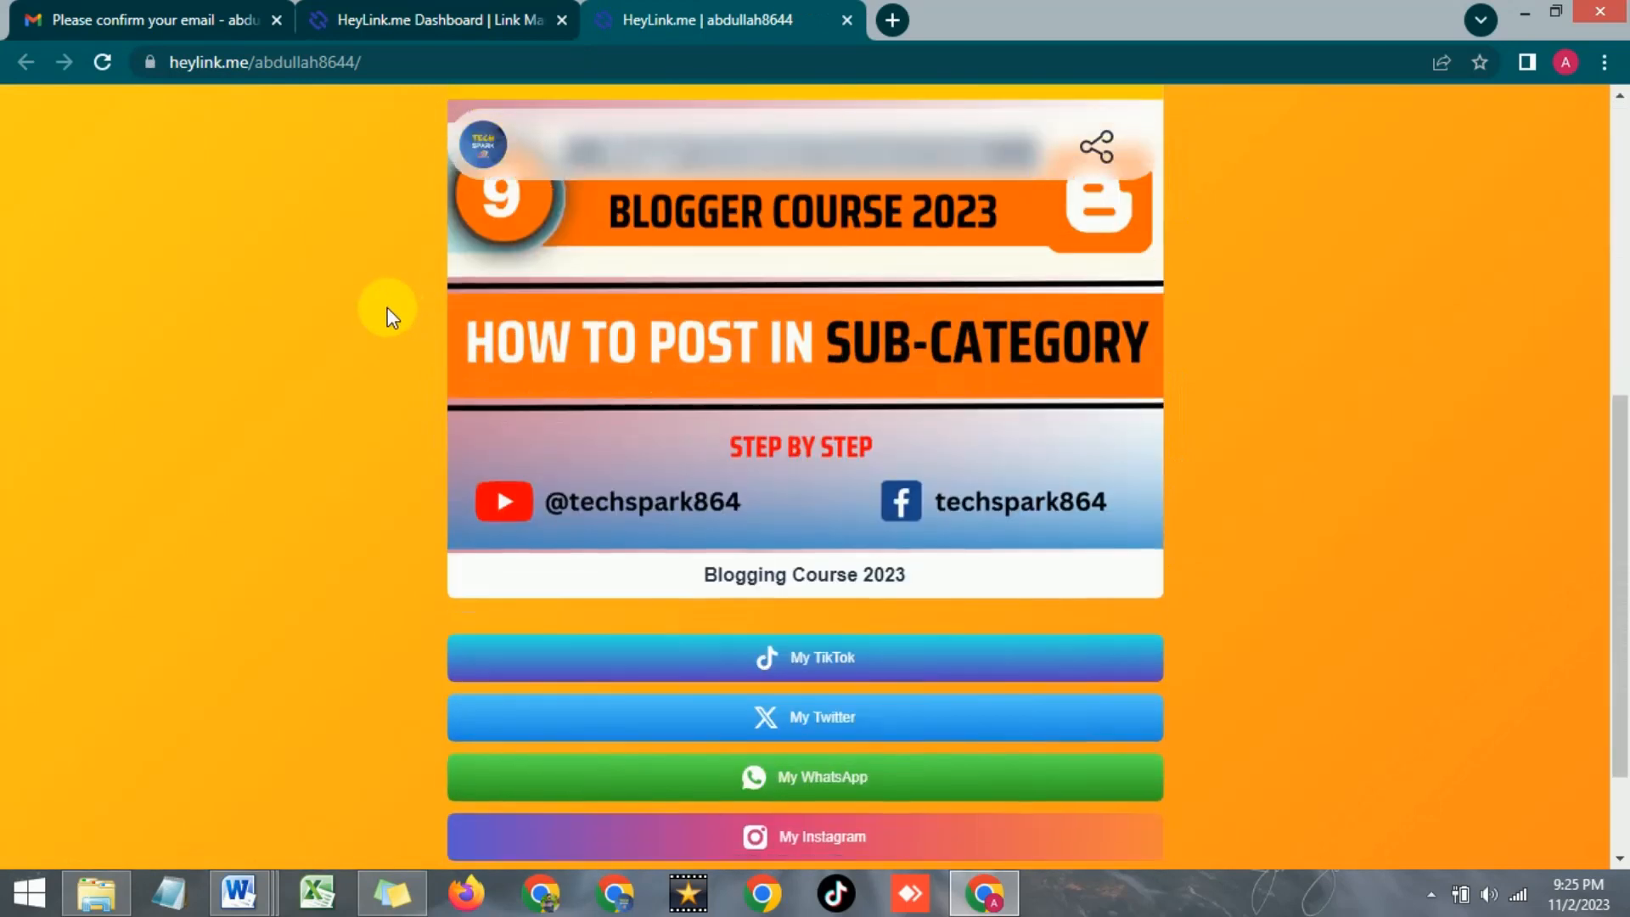
scroll(388, 316, down, 2)
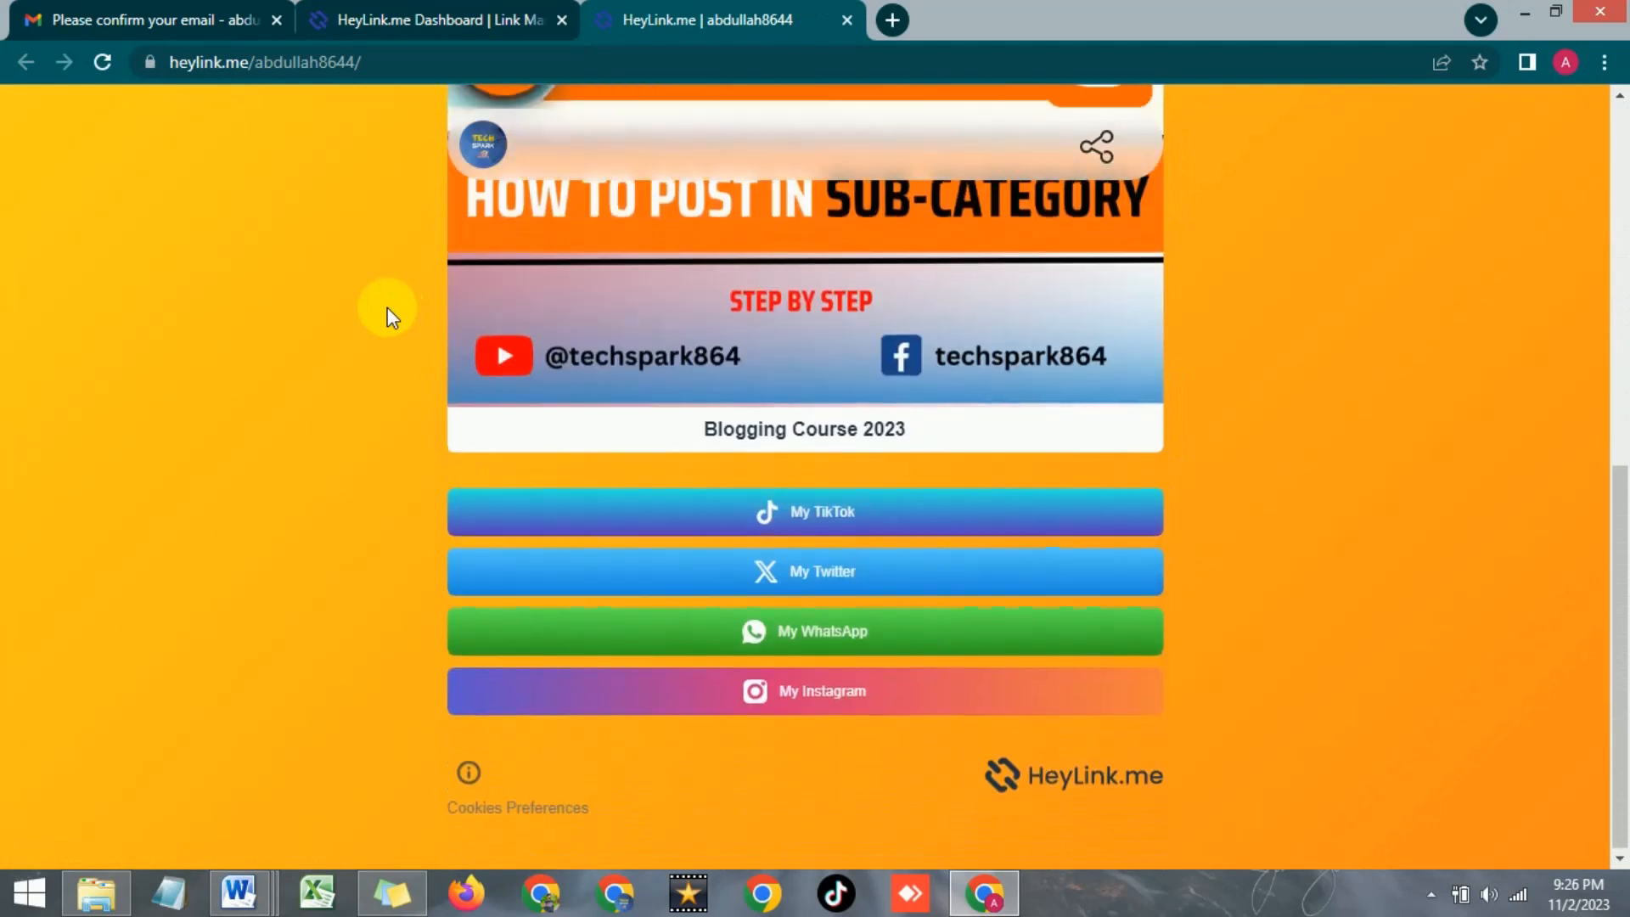
scroll(388, 315, up, 3)
scroll(387, 374, down, 3)
scroll(386, 386, up, 4)
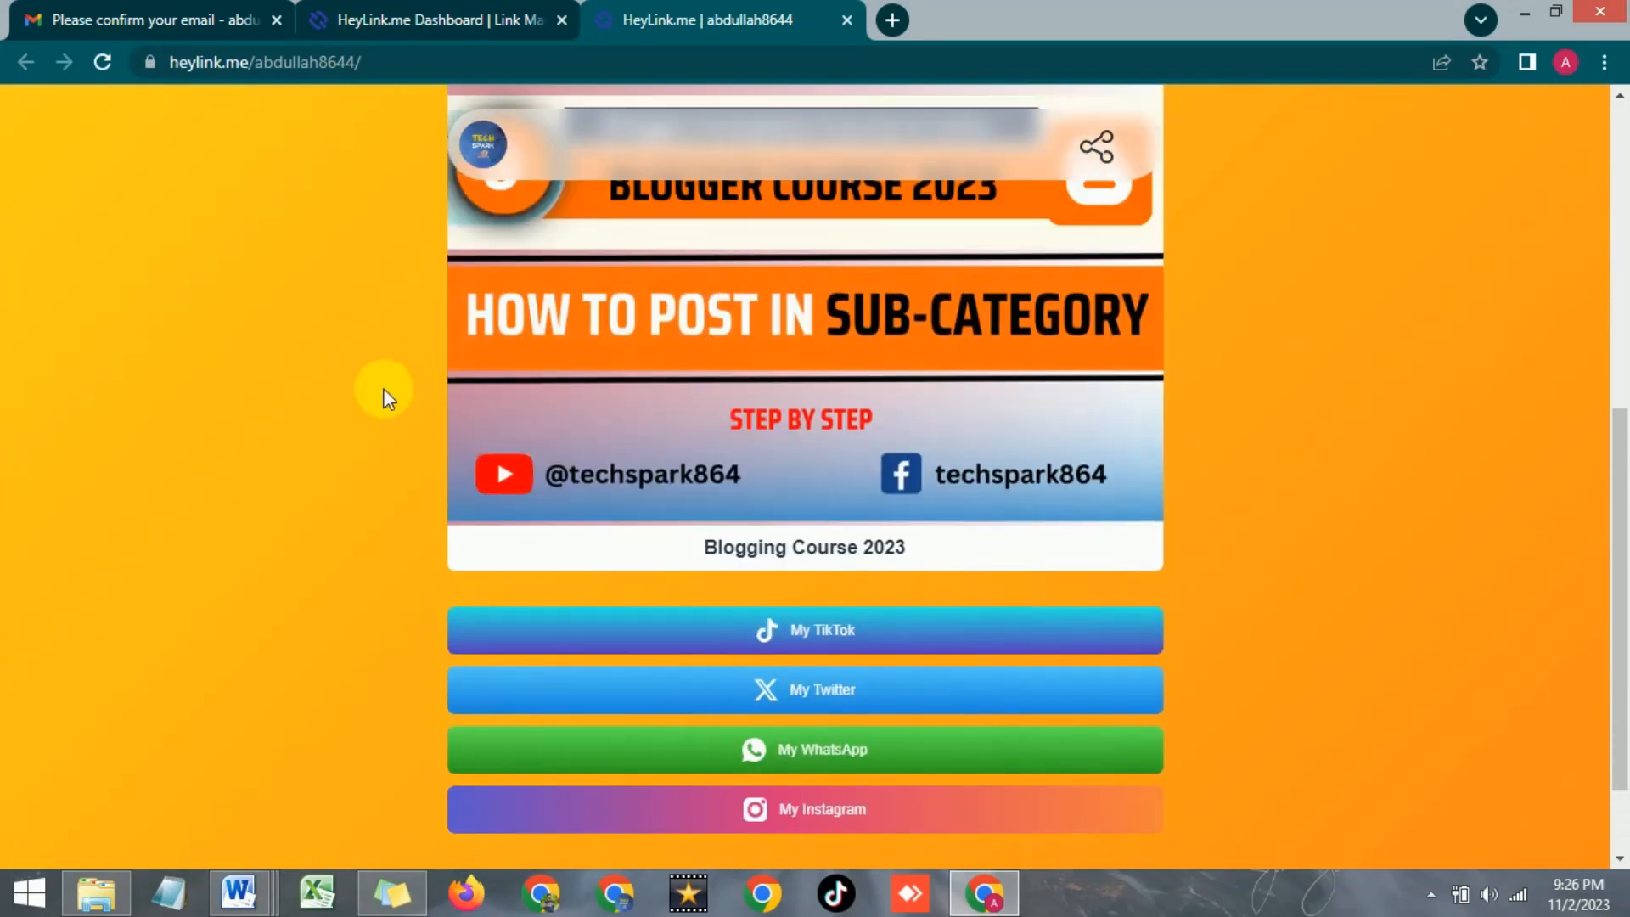
scroll(384, 390, up, 5)
scroll(384, 392, up, 1)
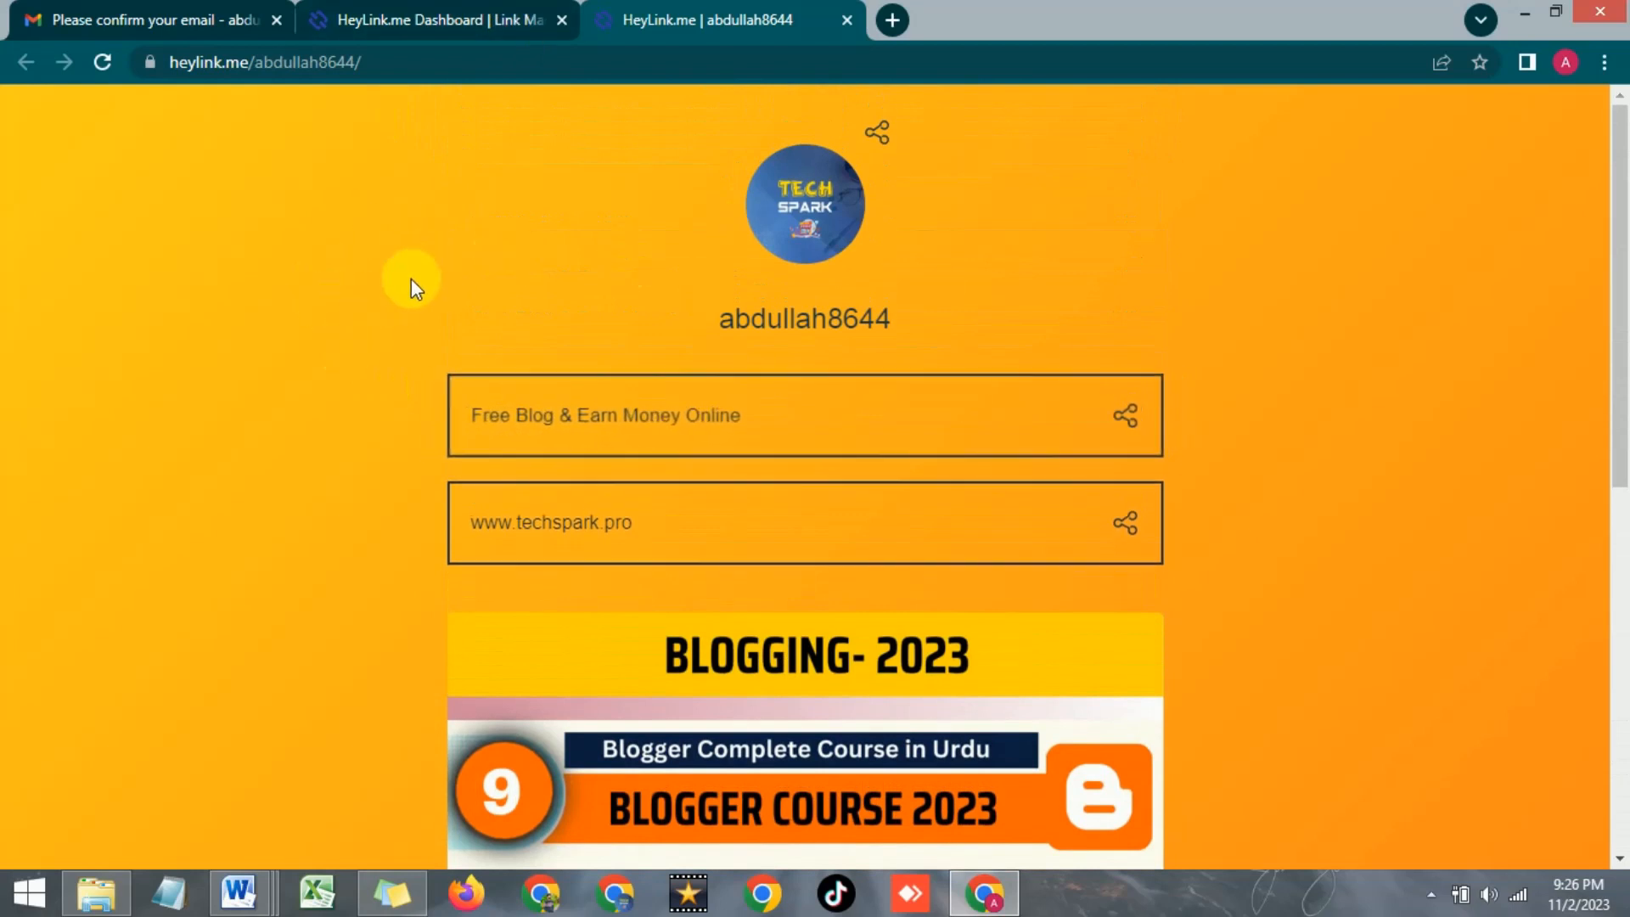
scroll(411, 280, down, 4)
scroll(385, 284, up, 4)
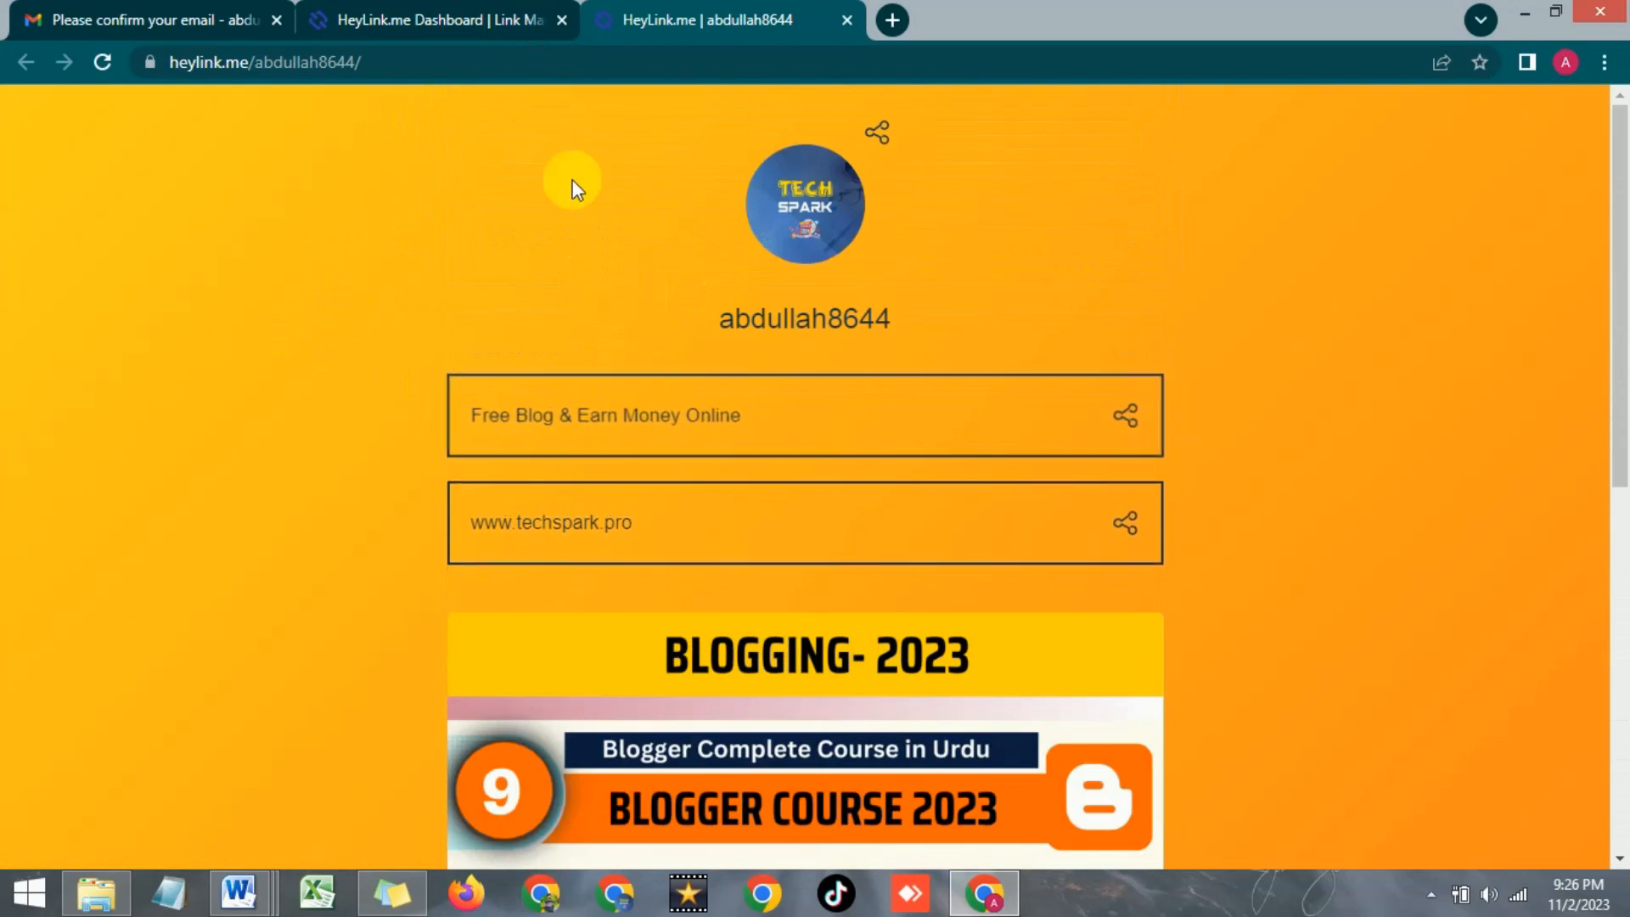
click(737, 417)
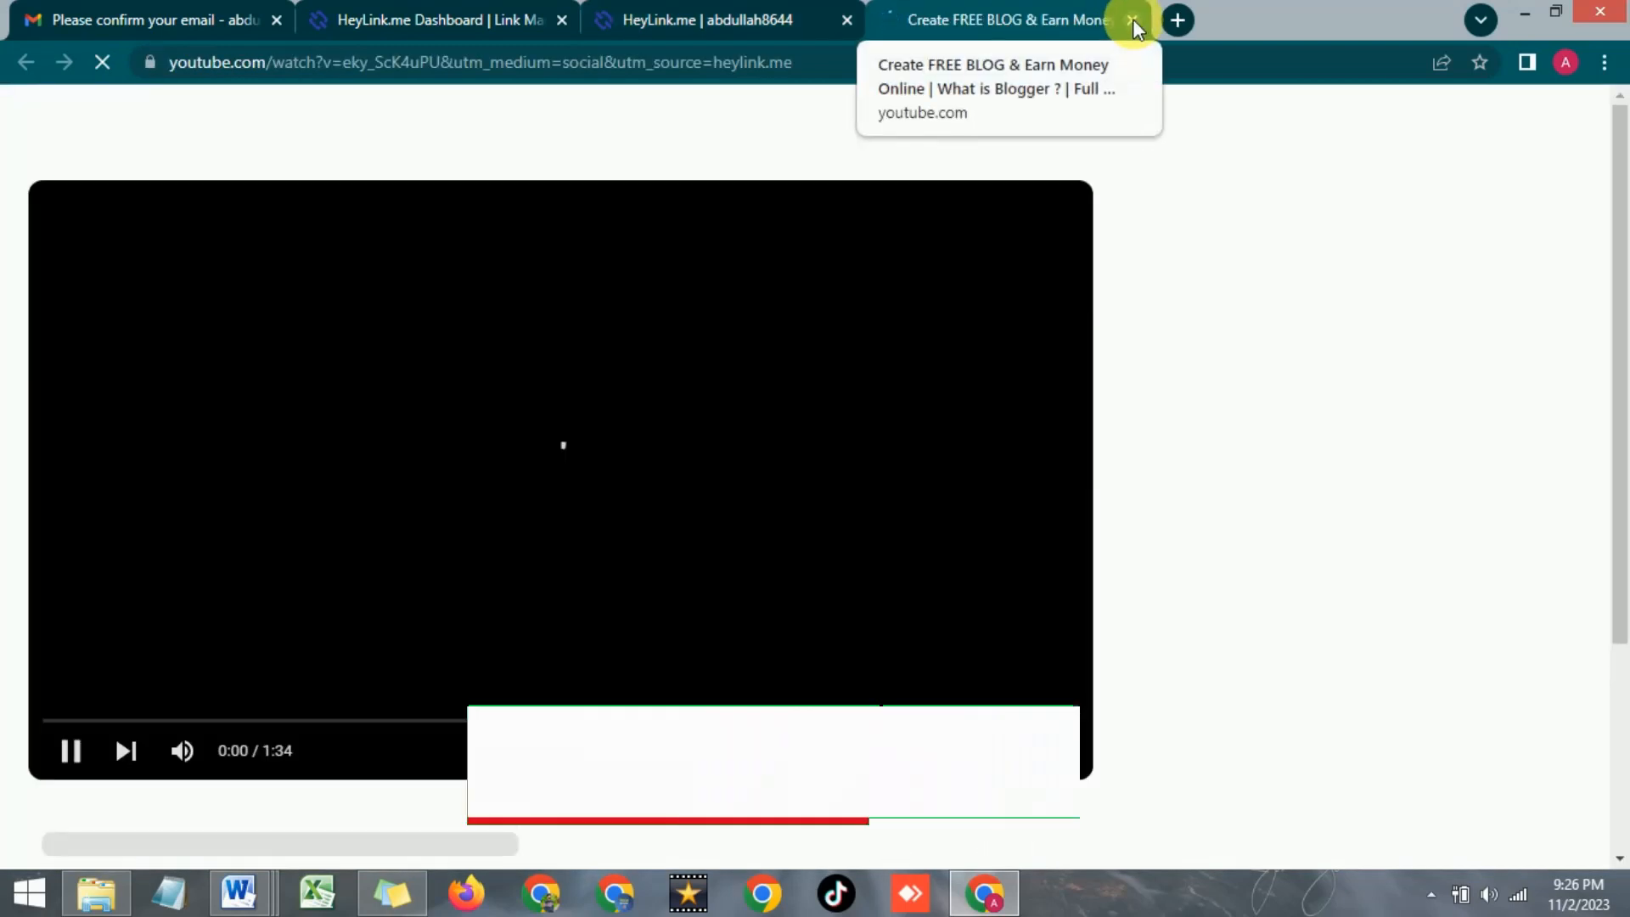
click(1132, 19)
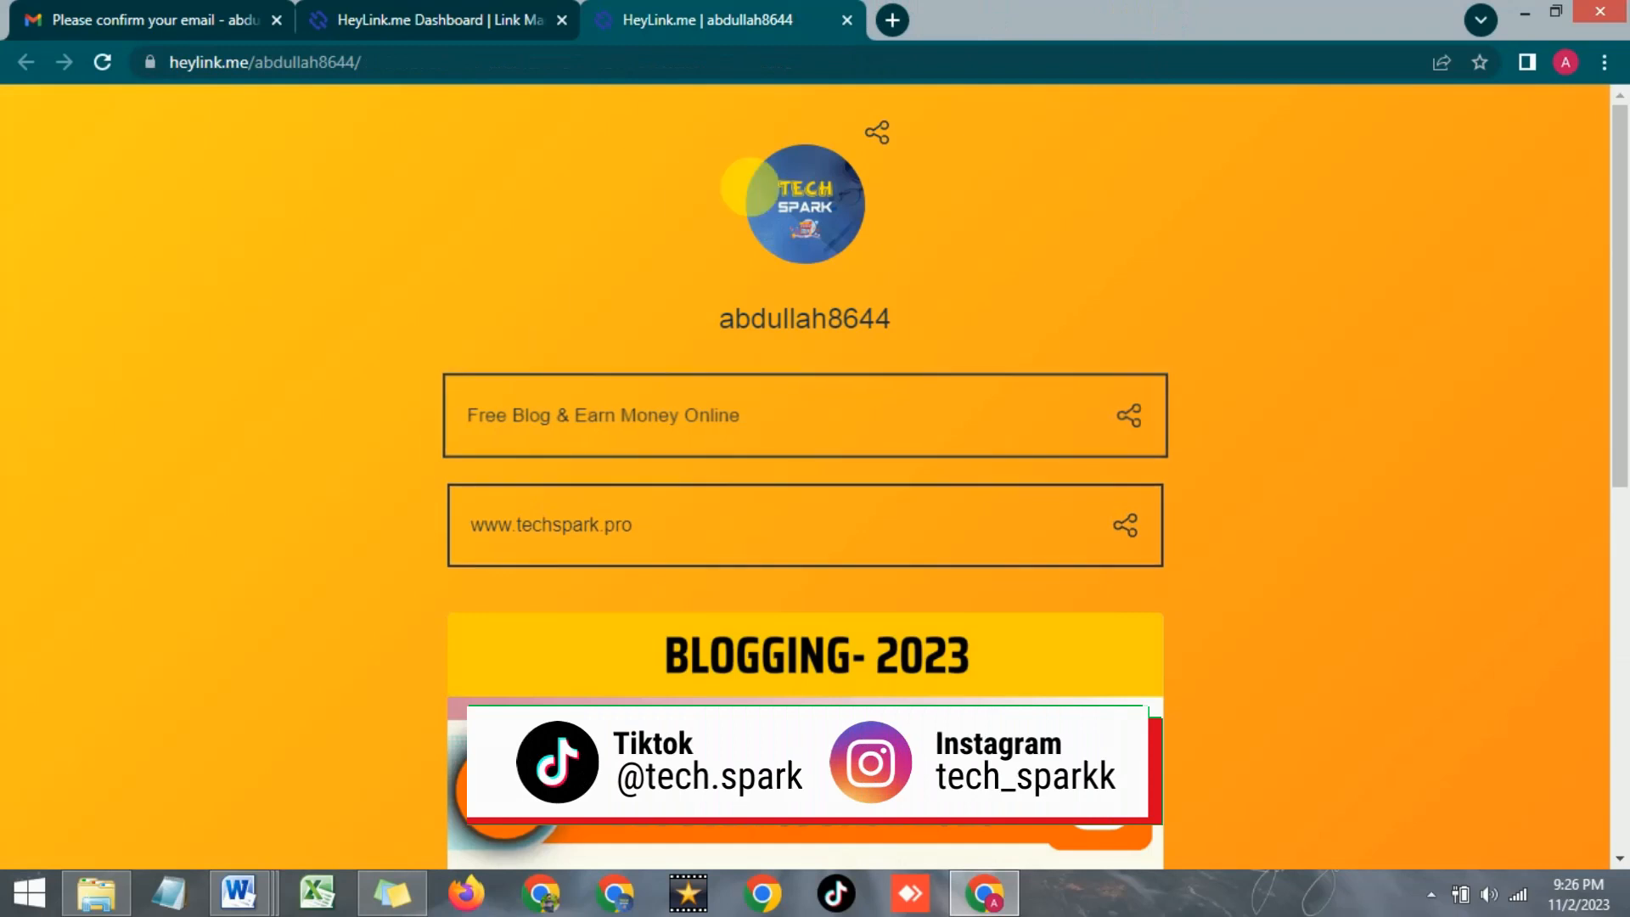
click(623, 531)
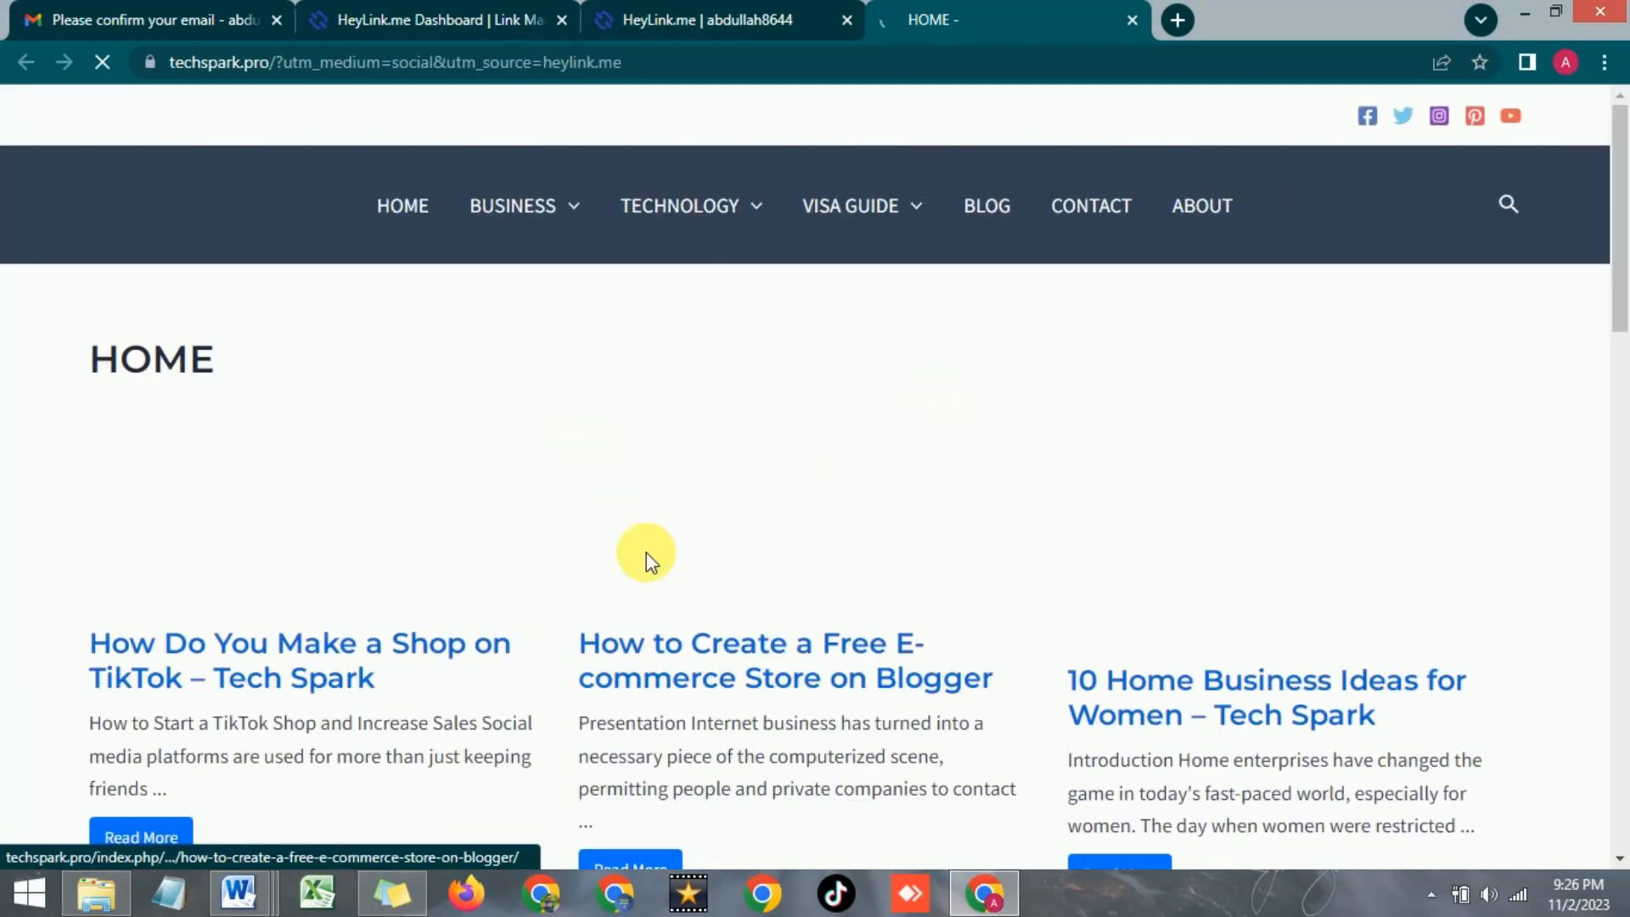
click(1133, 19)
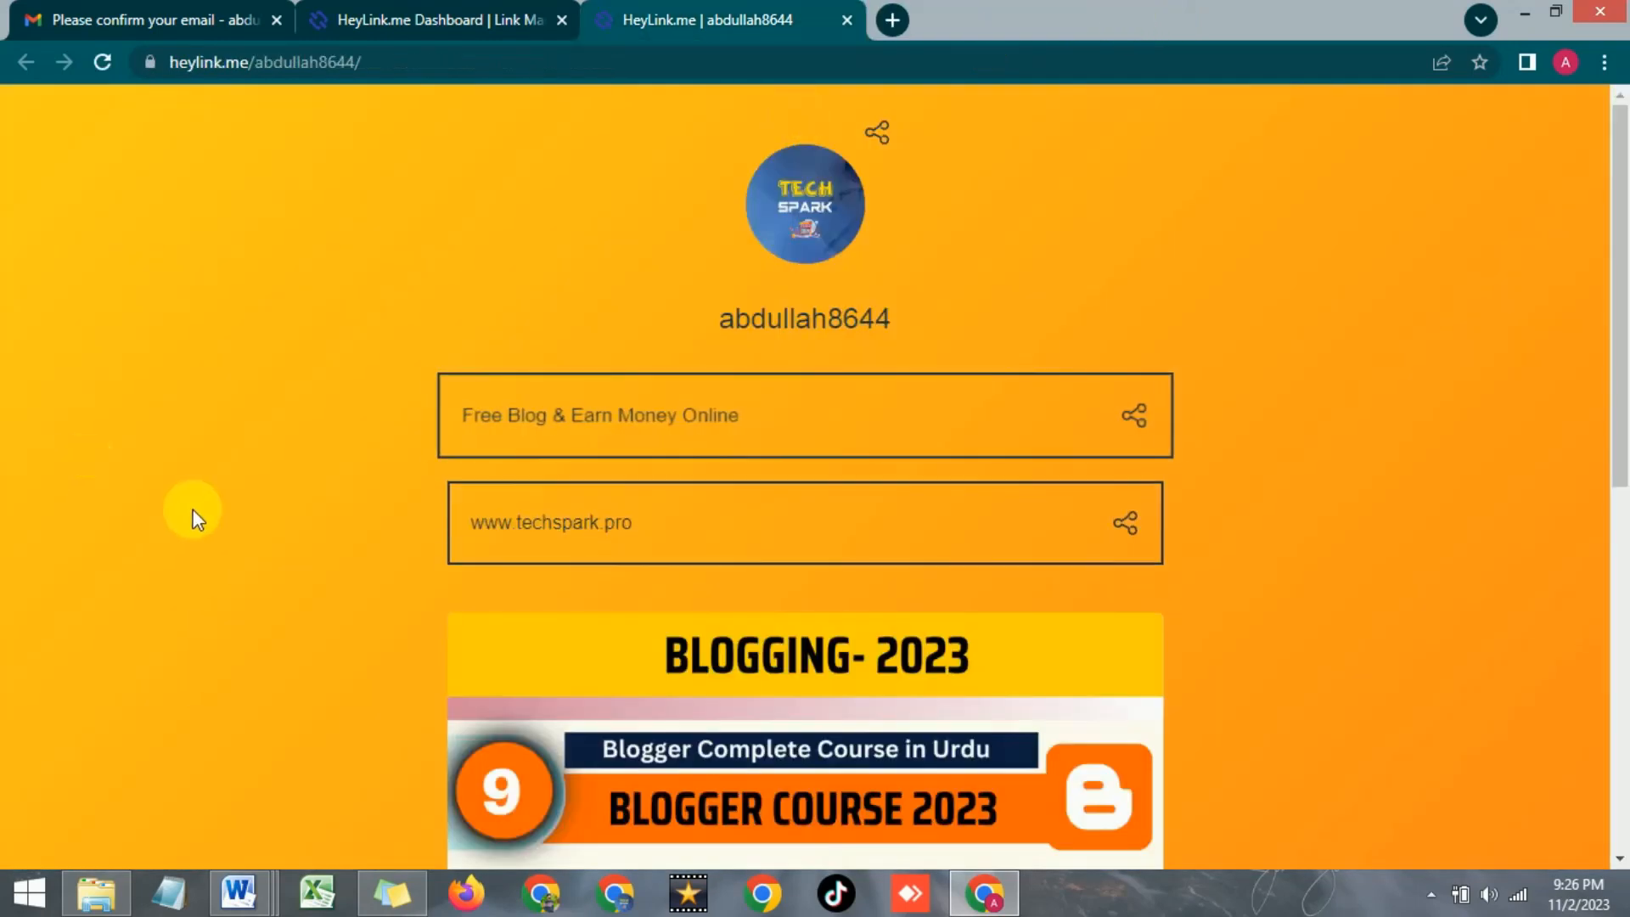
Scroll the orange public profile down to the social buttons, then return to the dashboard
scroll(308, 542, down, 4)
scroll(308, 542, up, 1)
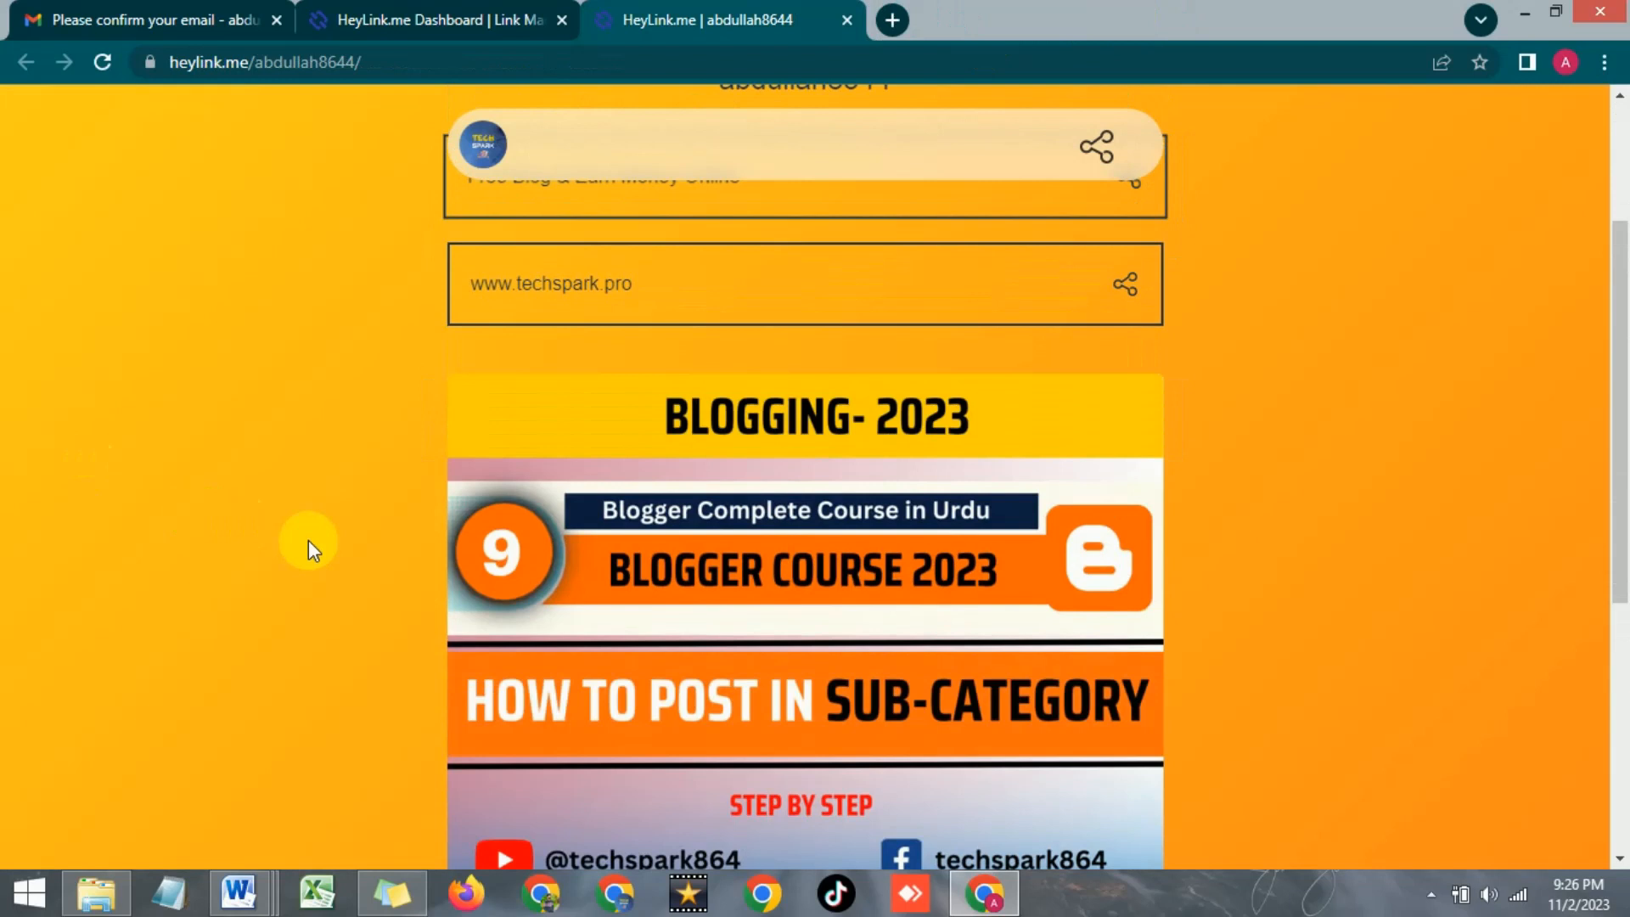
scroll(318, 553, down, 4)
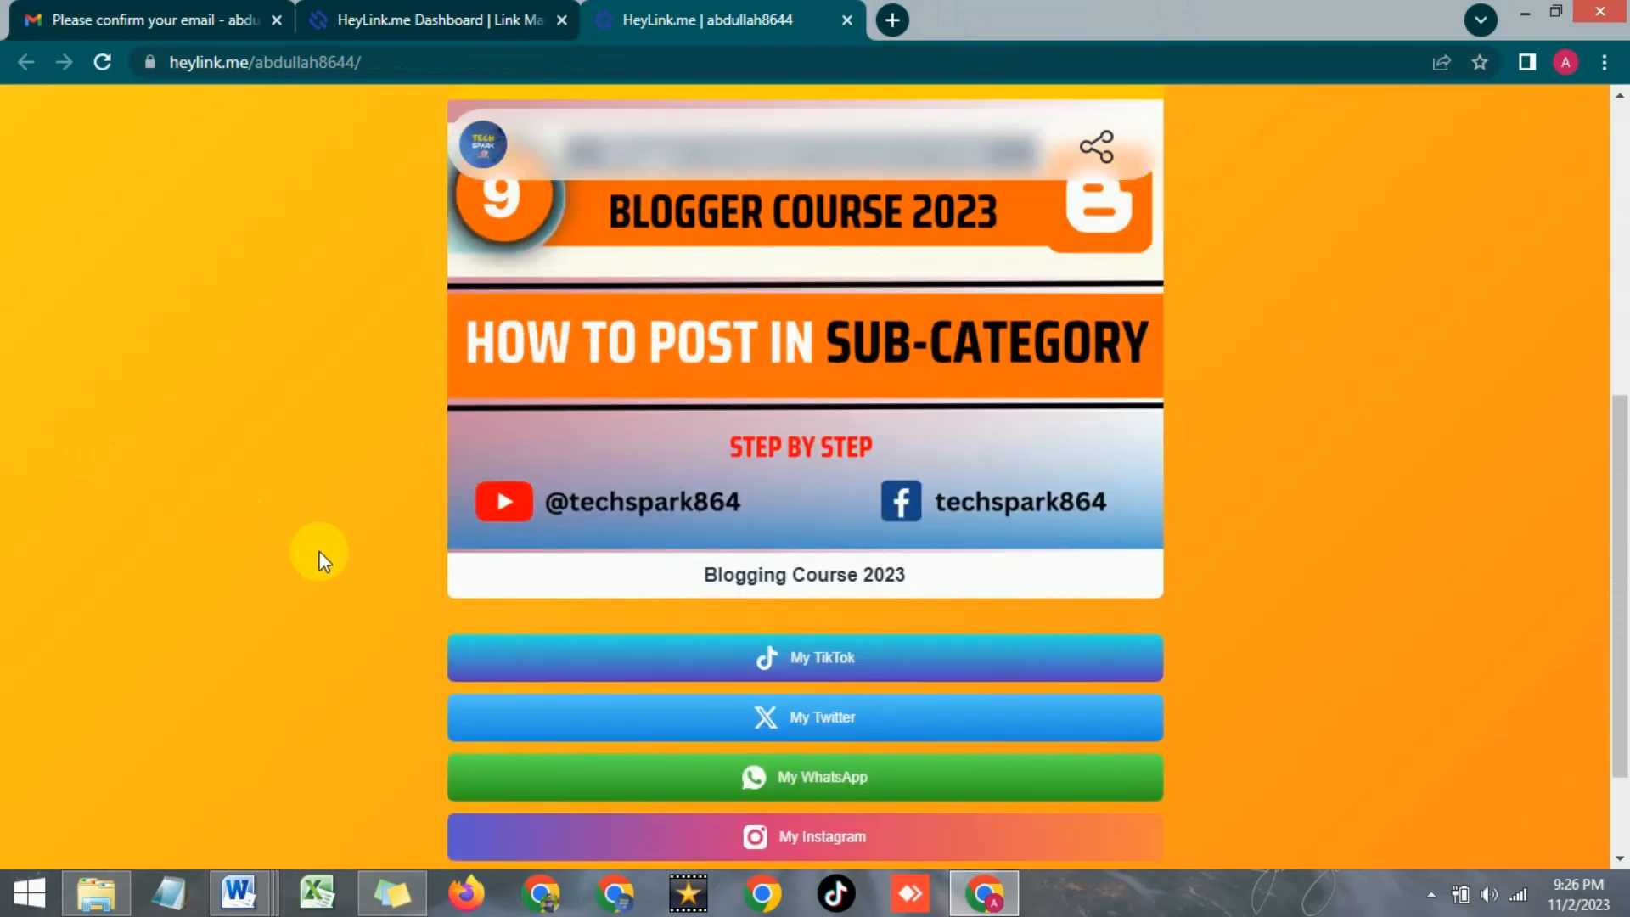
scroll(348, 548, down, 2)
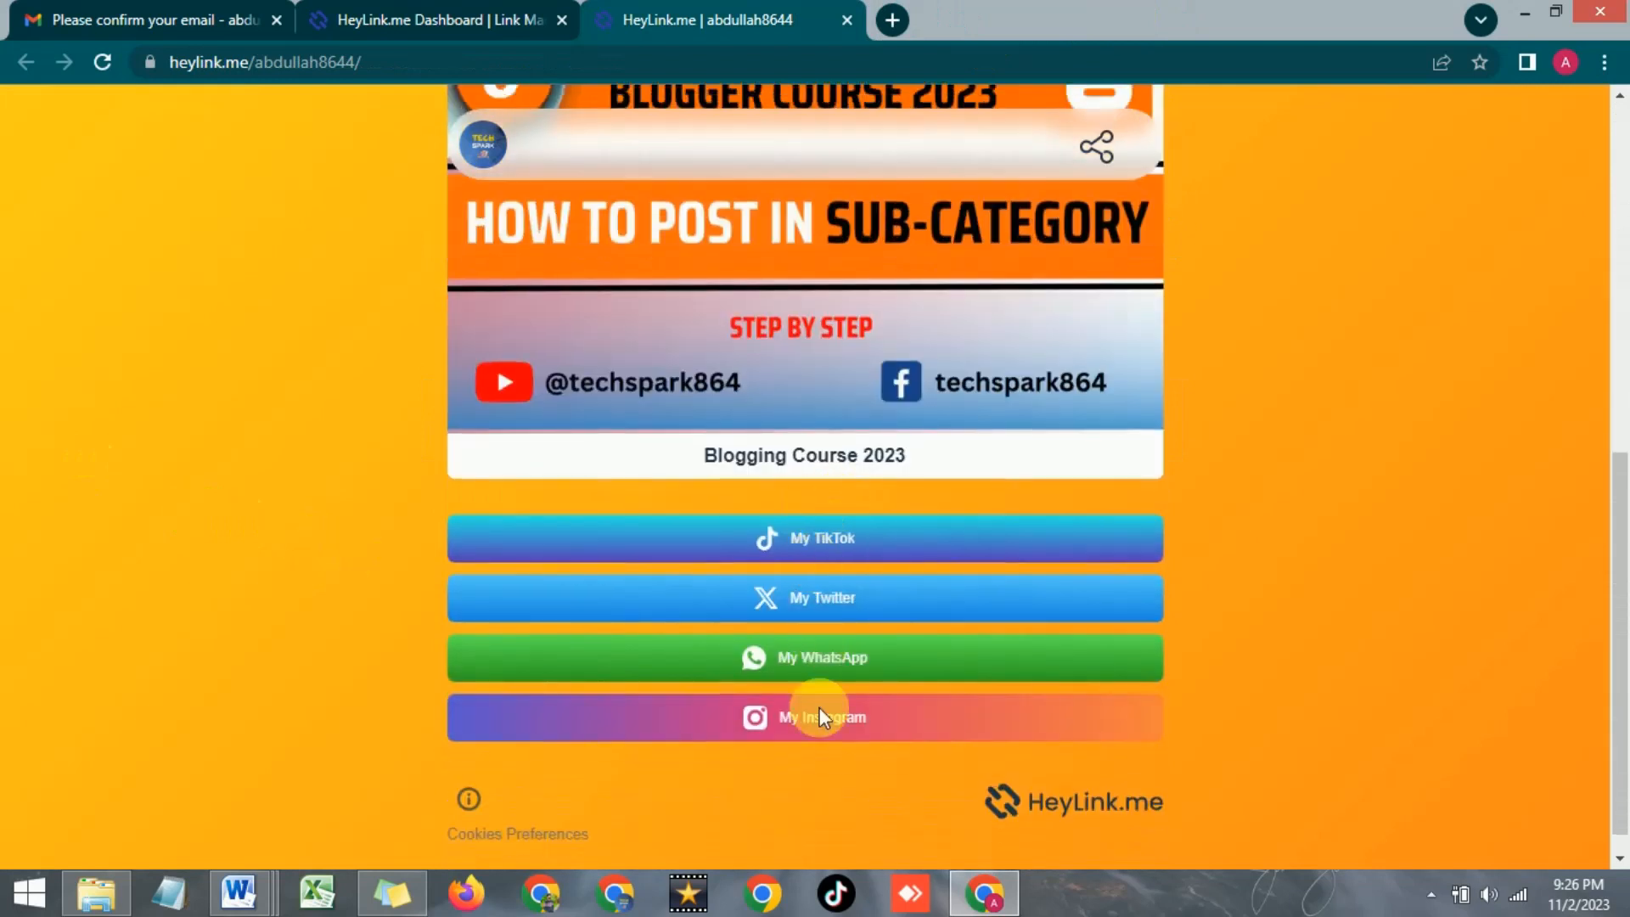
scroll(747, 730, up, 8)
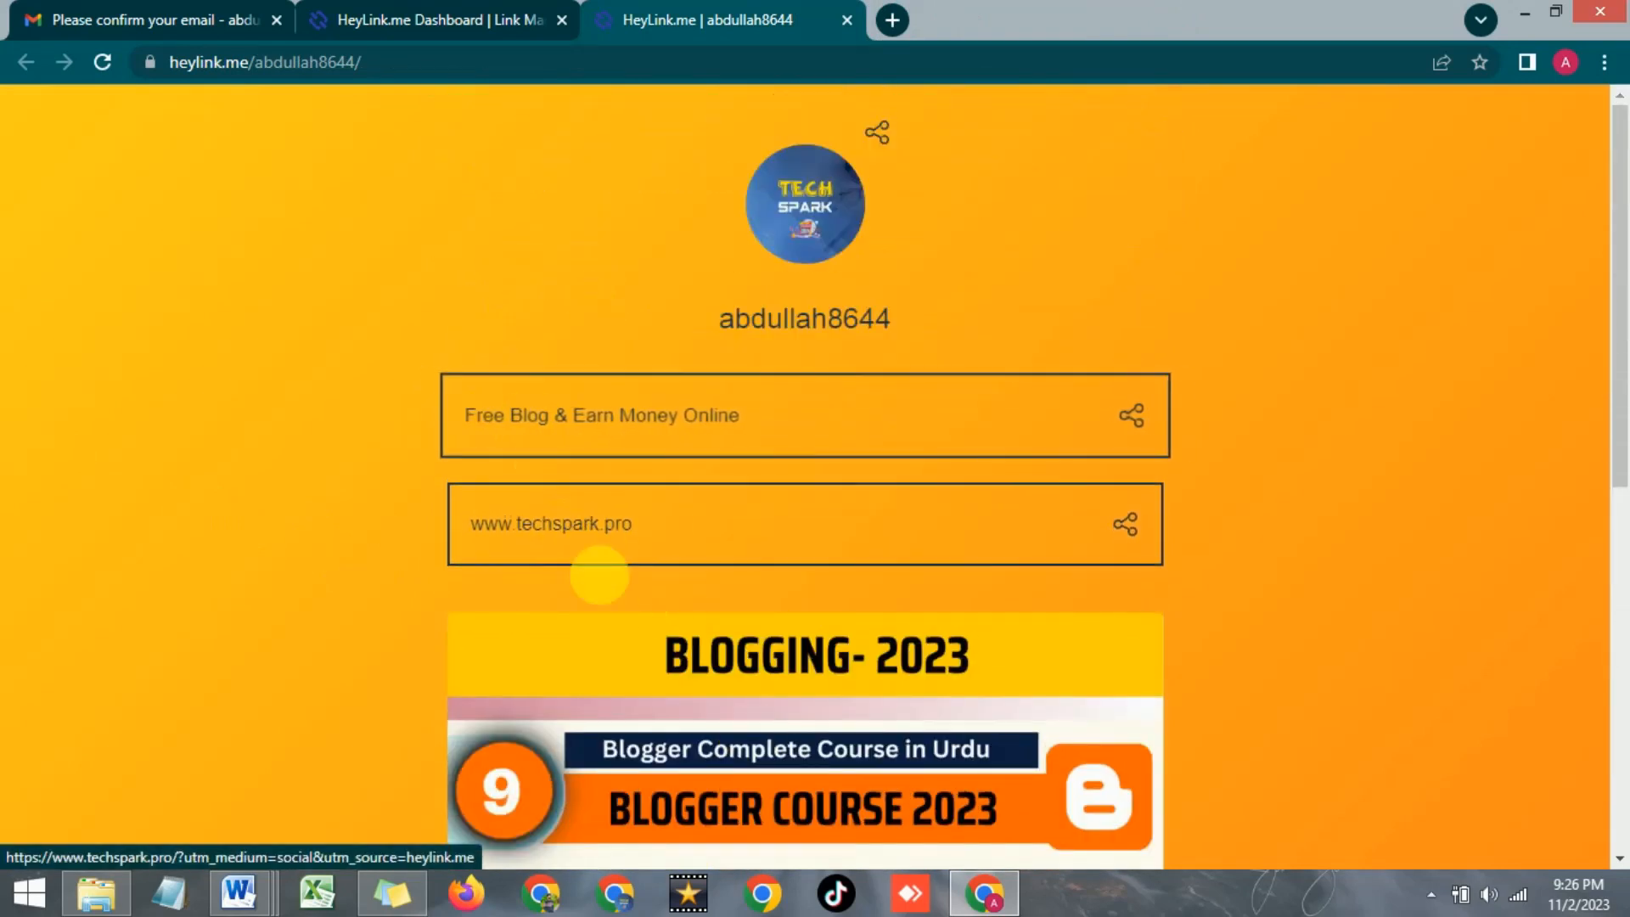
click(442, 19)
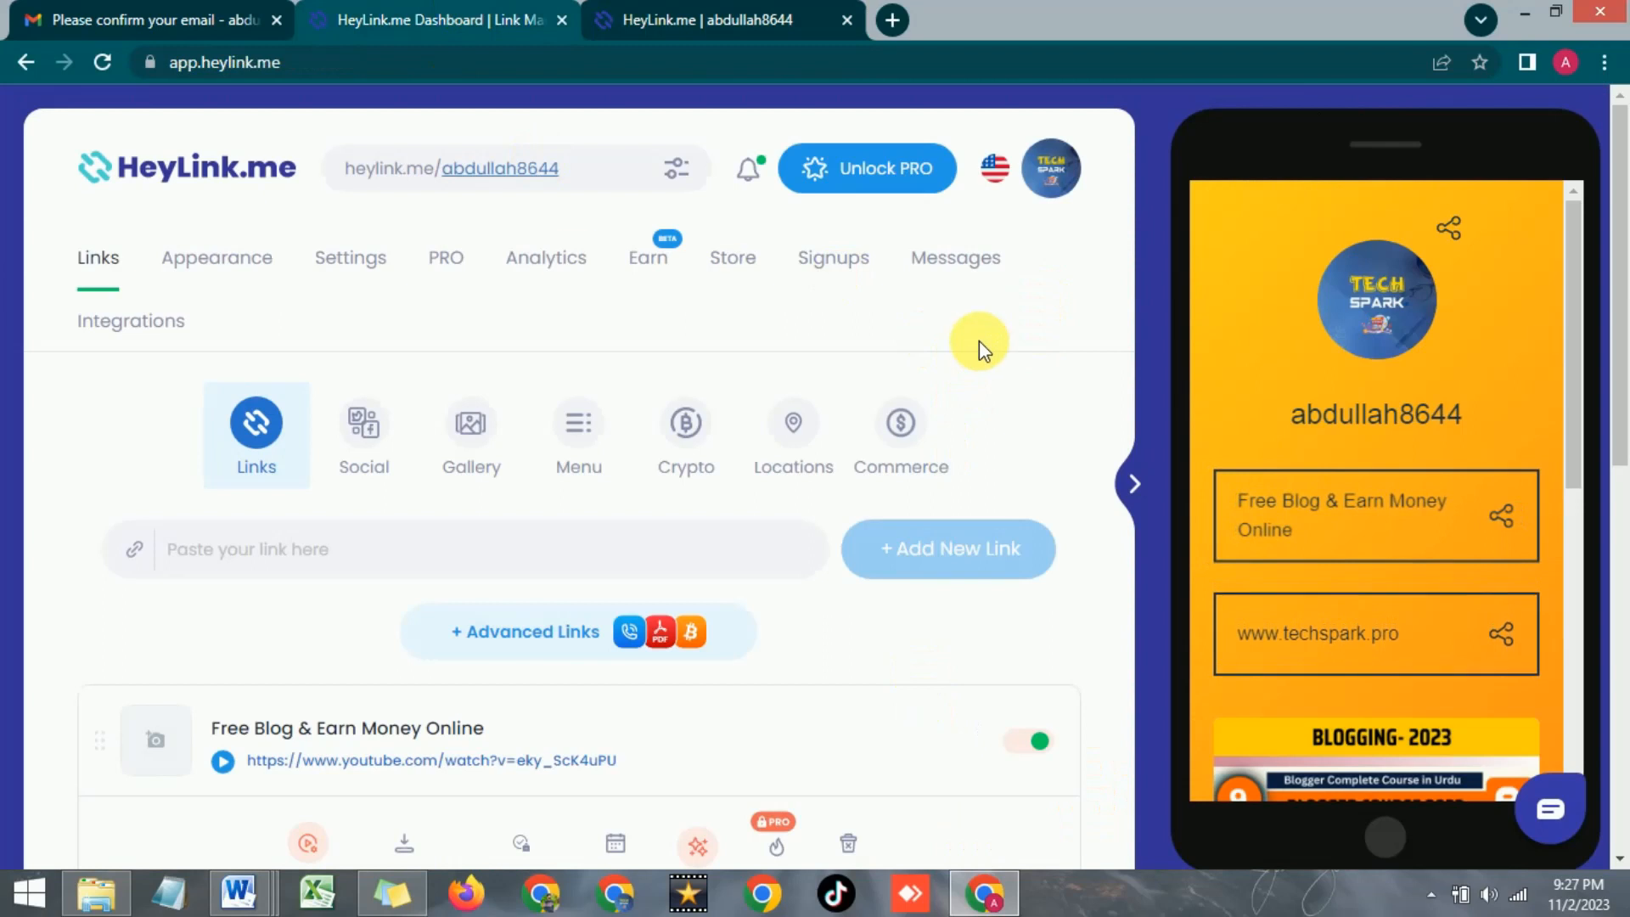
Open the Earn page and scroll down to the traffic plan targets, marking the Starter Plan views figure
click(656, 268)
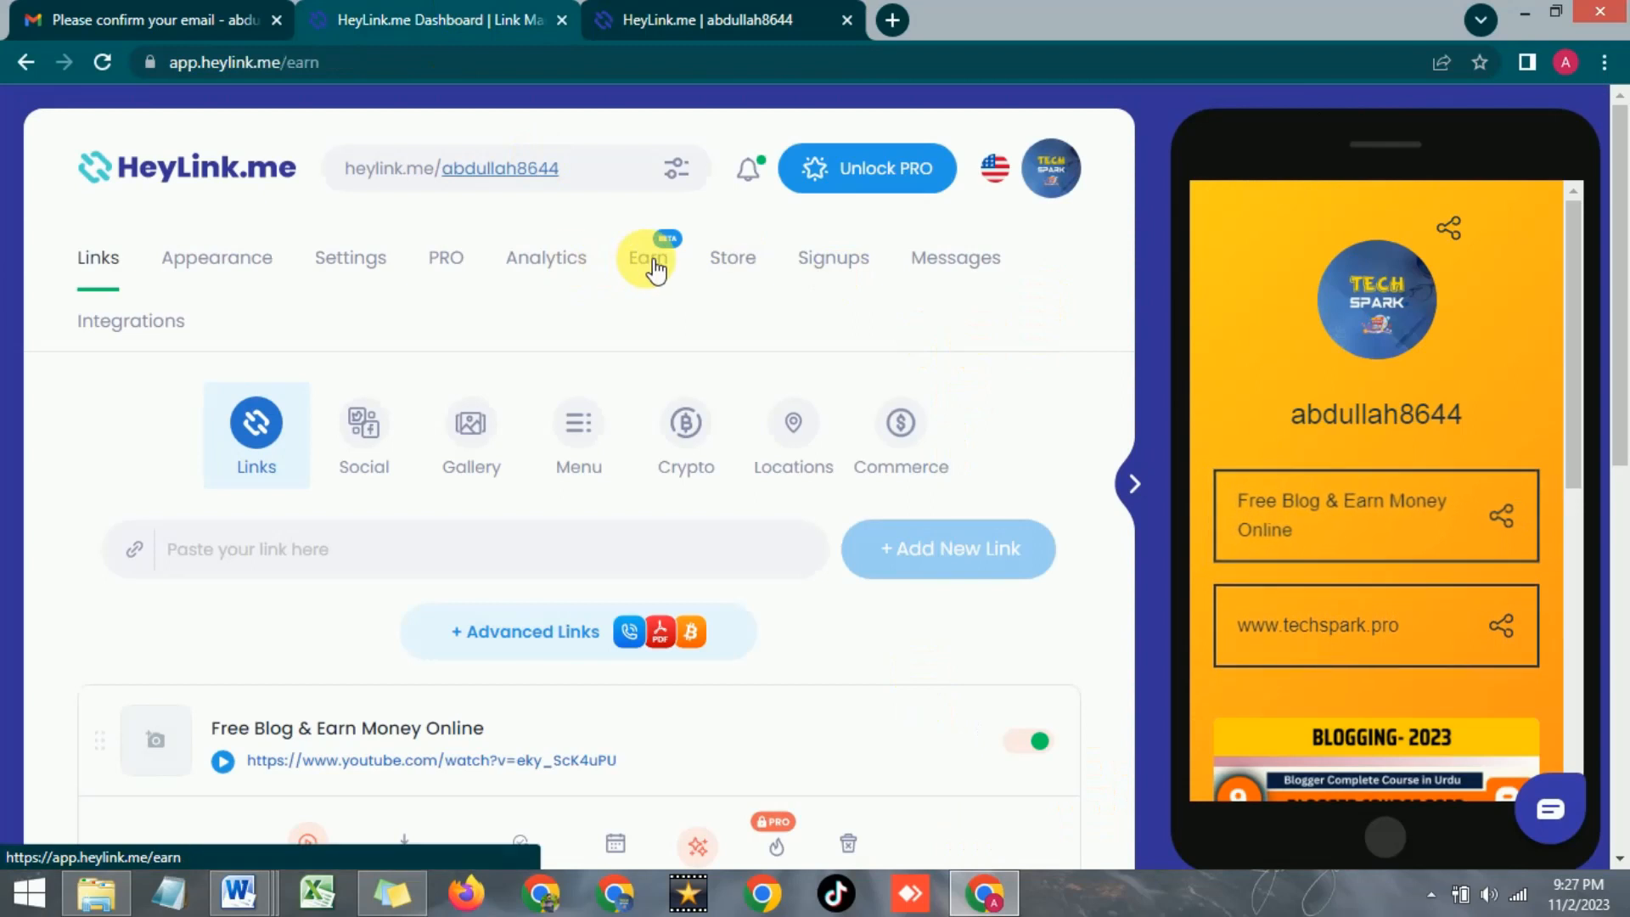
scroll(670, 468, down, 1)
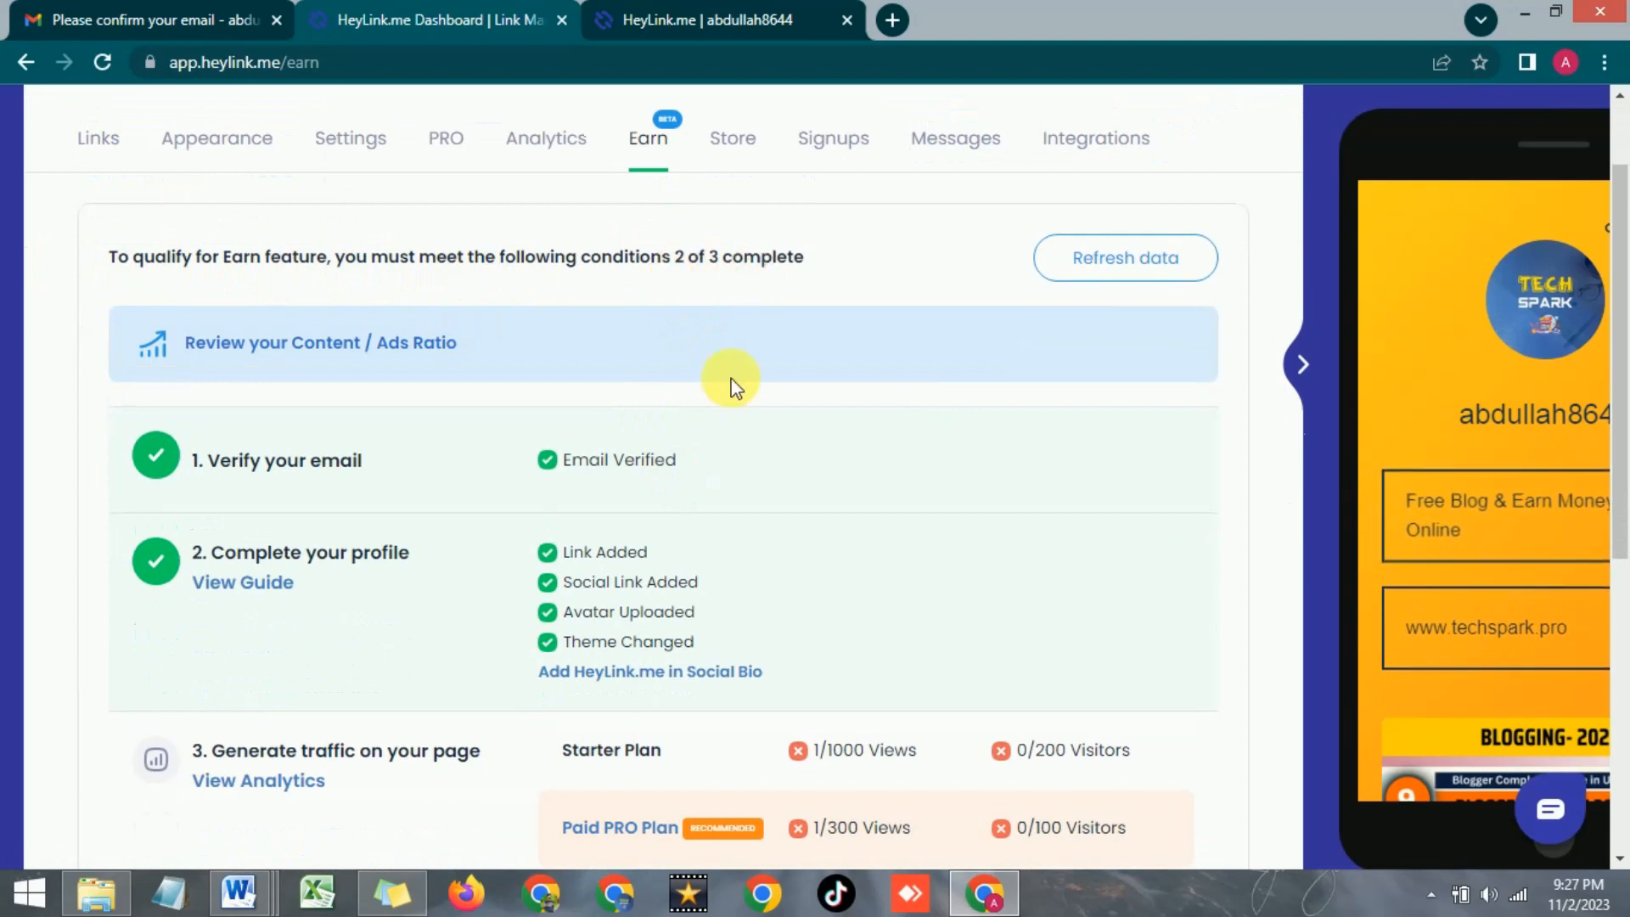
scroll(726, 455, down, 2)
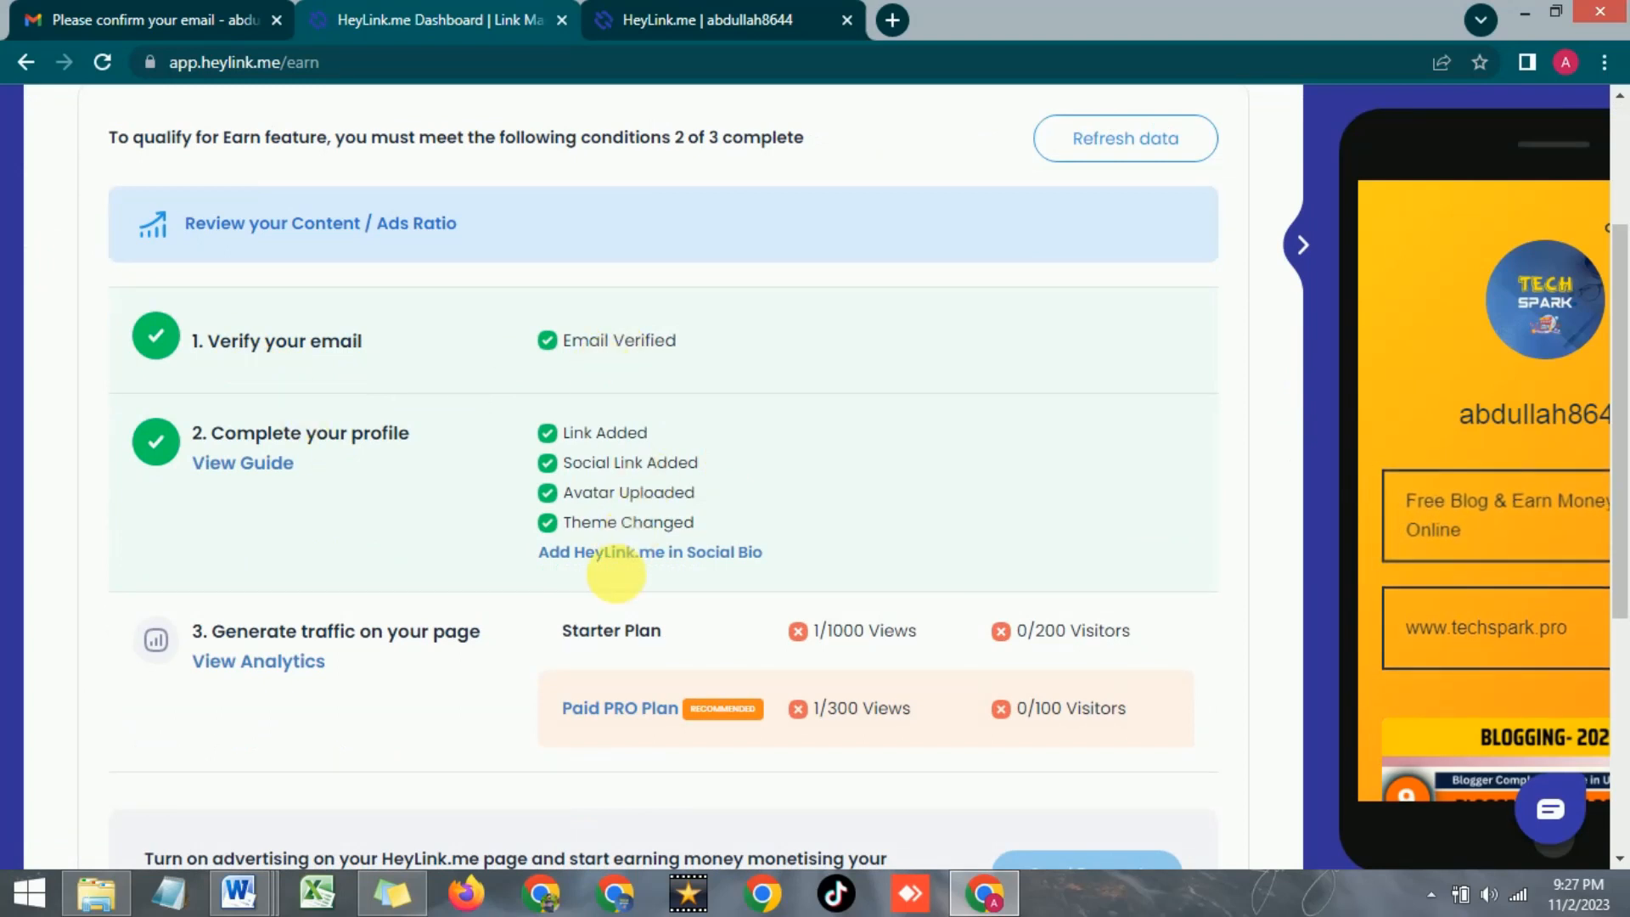
scroll(462, 527, down, 3)
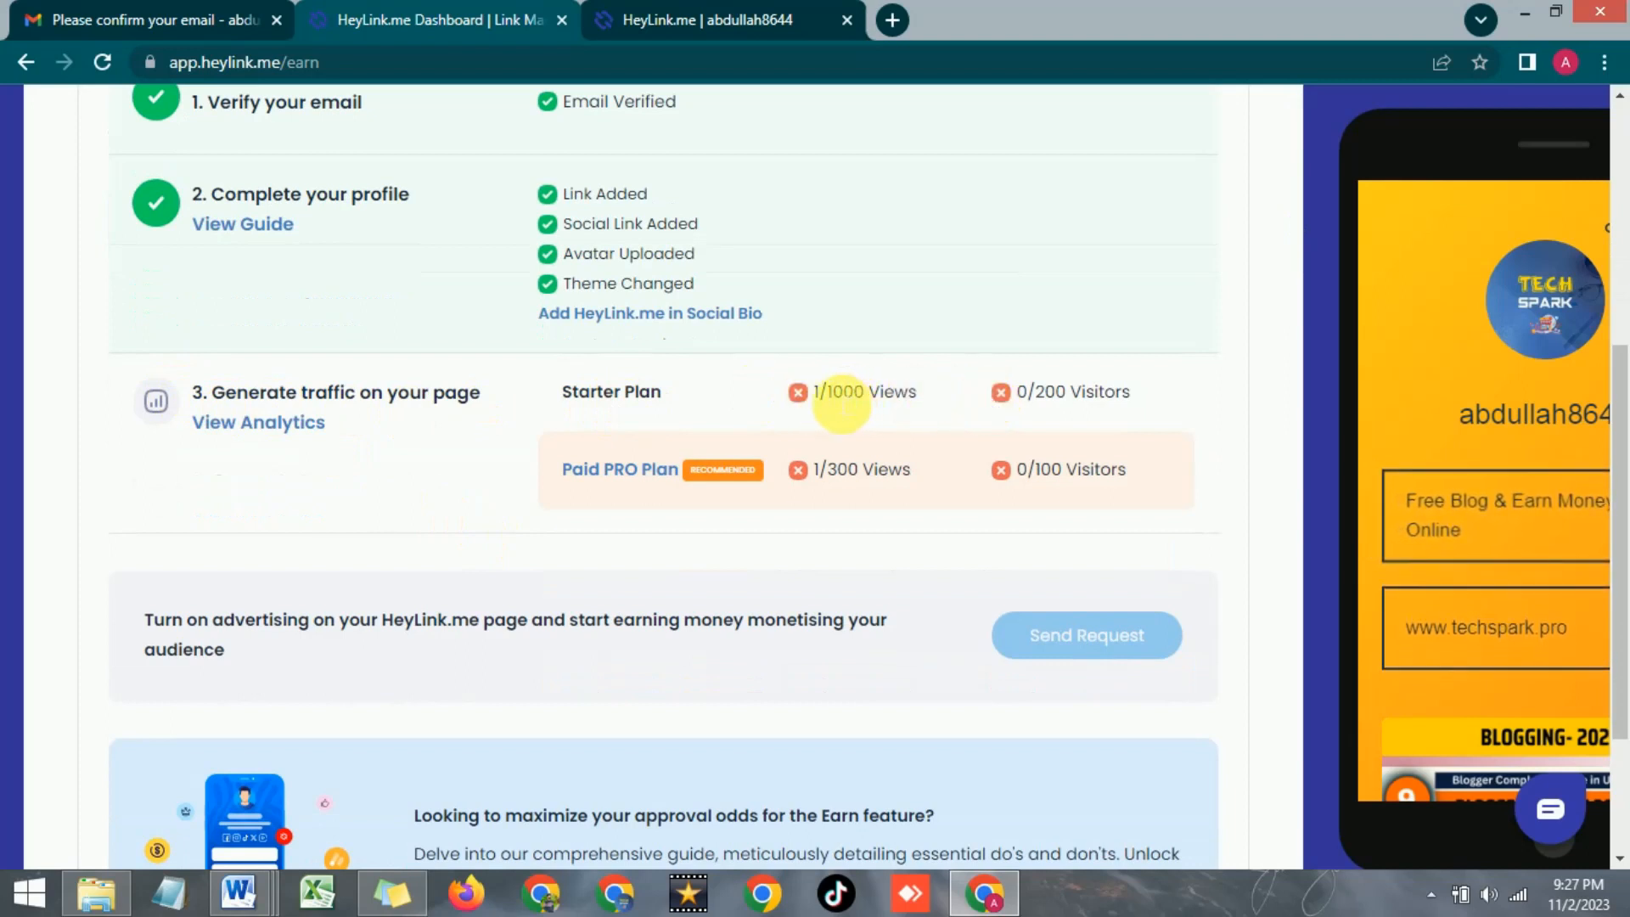
drag(838, 399, 917, 393)
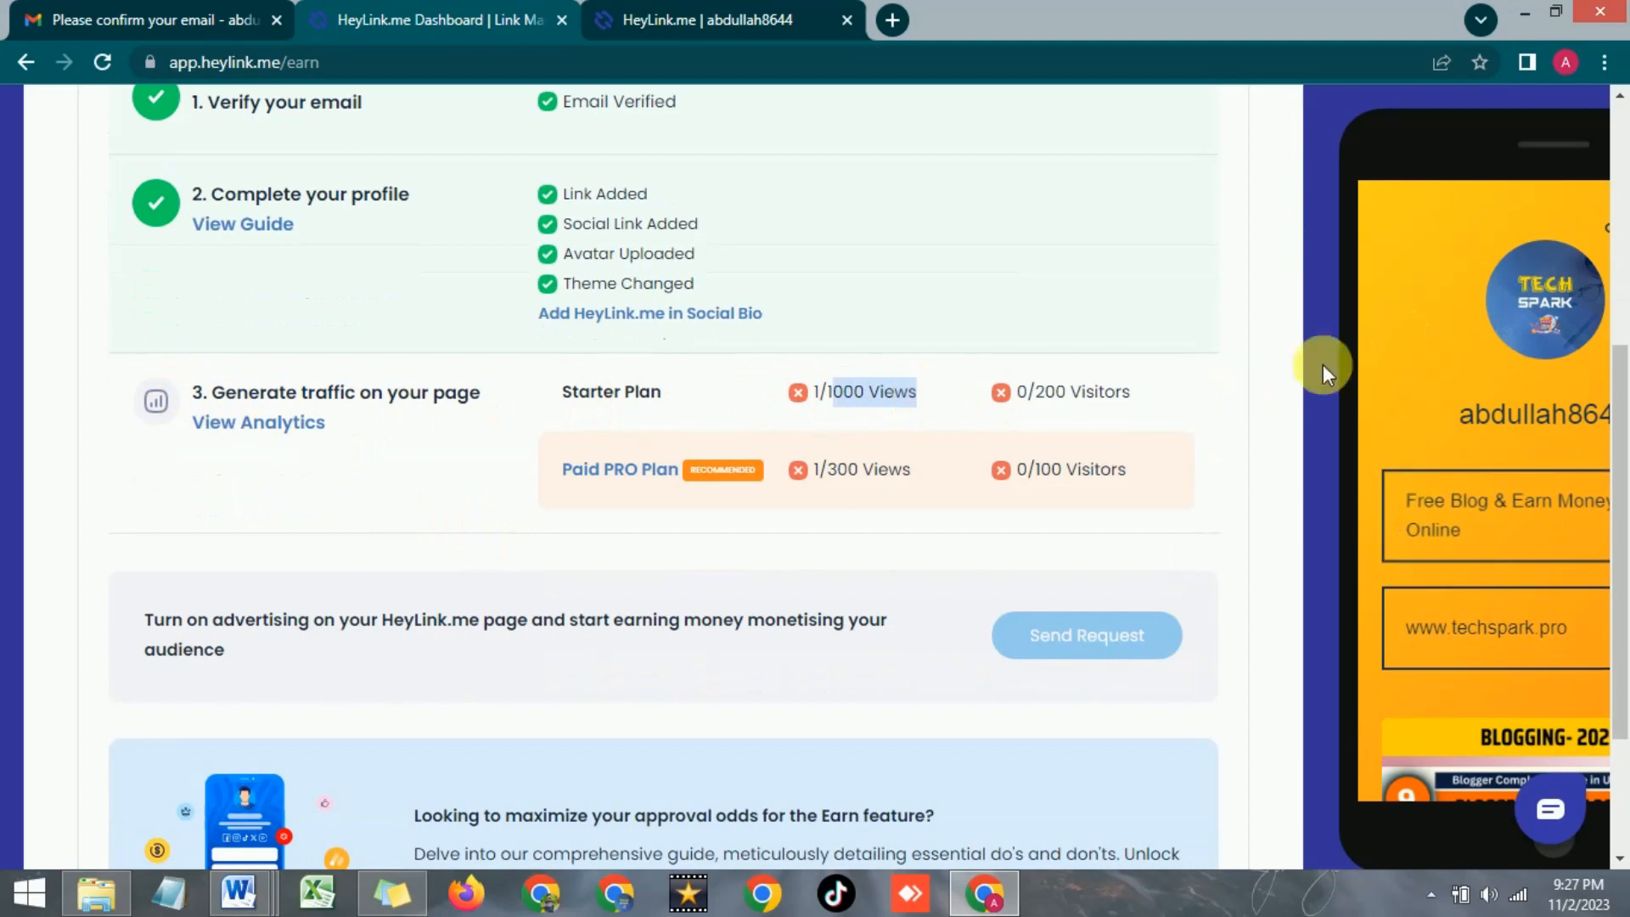
click(698, 12)
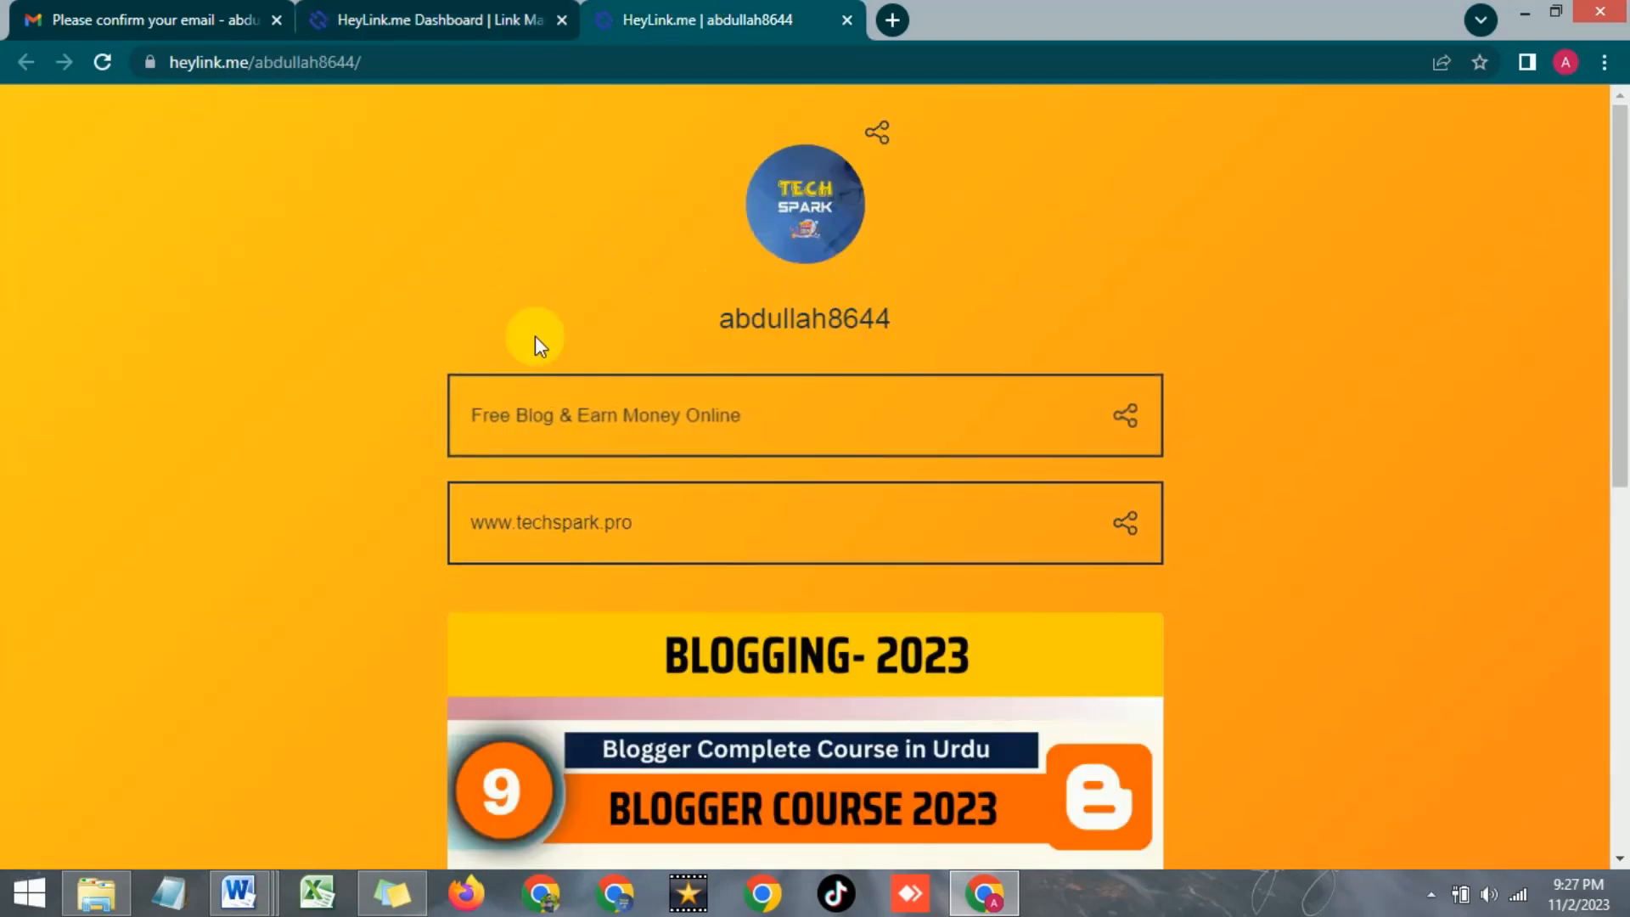
click(435, 17)
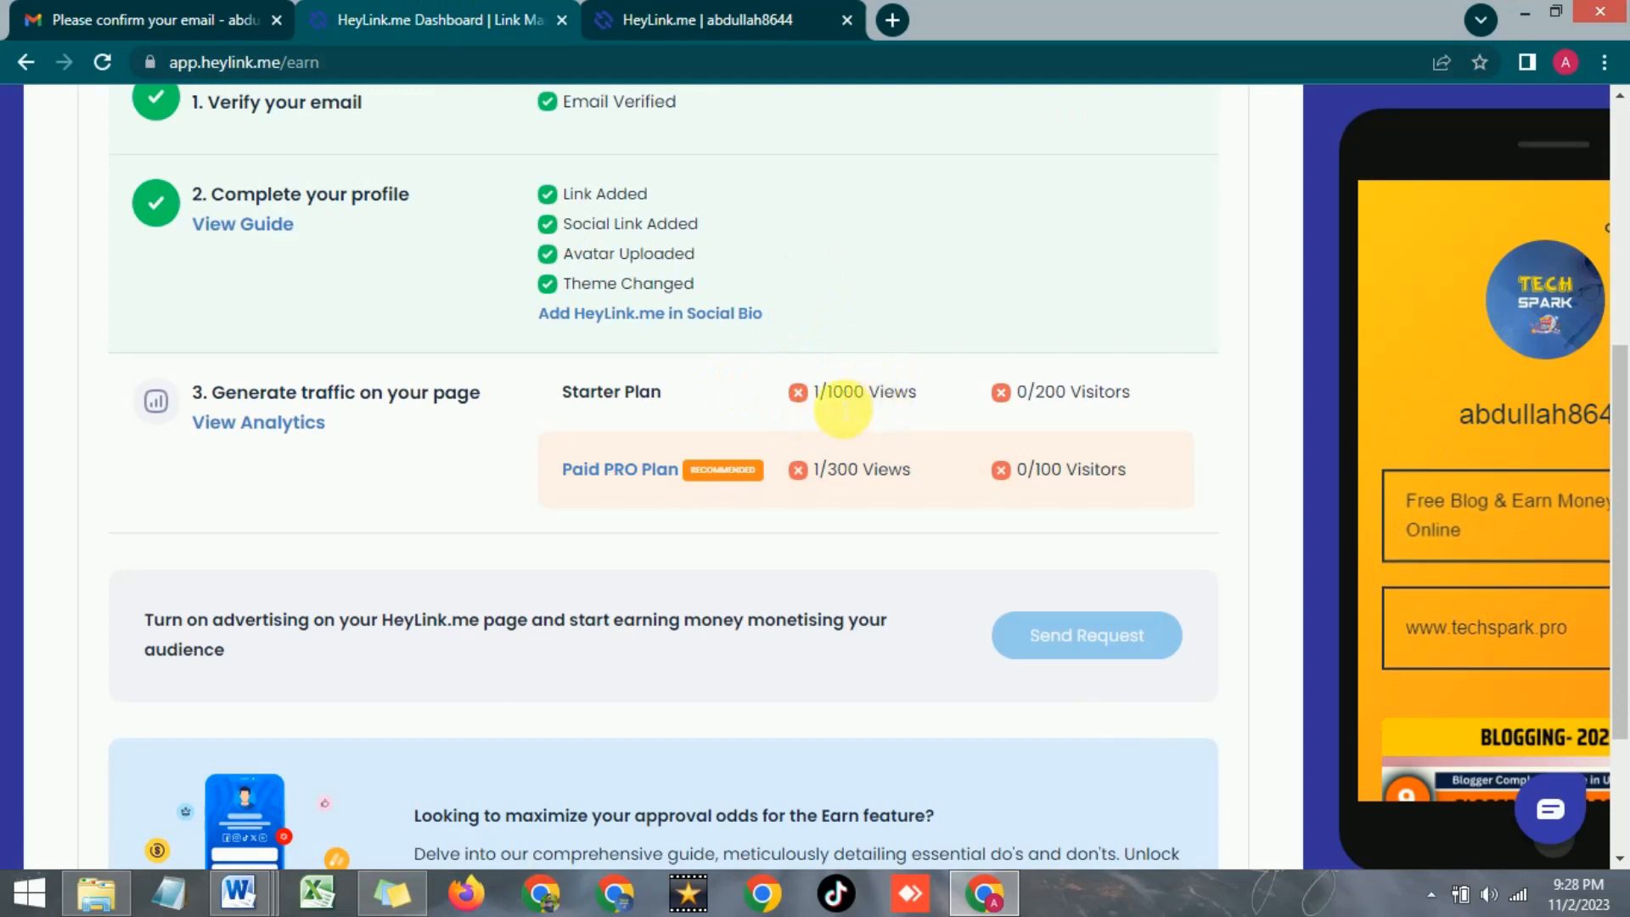
Highlight the Starter Plan 1/1000 views and visitors targets and the Paid PRO 100 visitors target
drag(843, 409, 913, 408)
scroll(913, 407, up, 4)
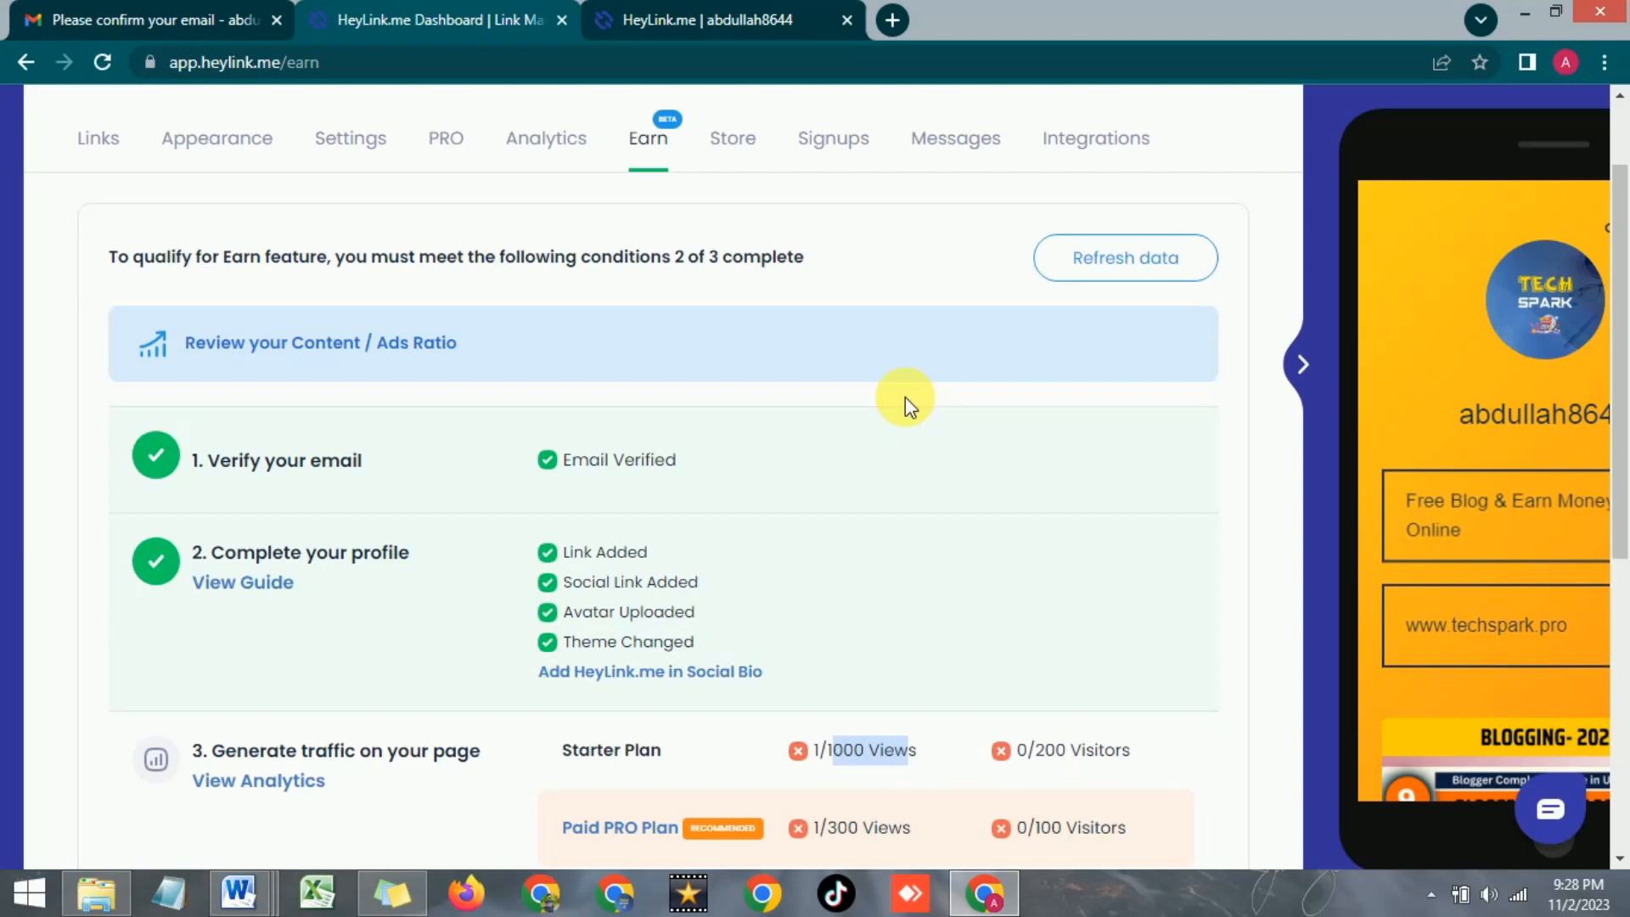
scroll(905, 396, down, 1)
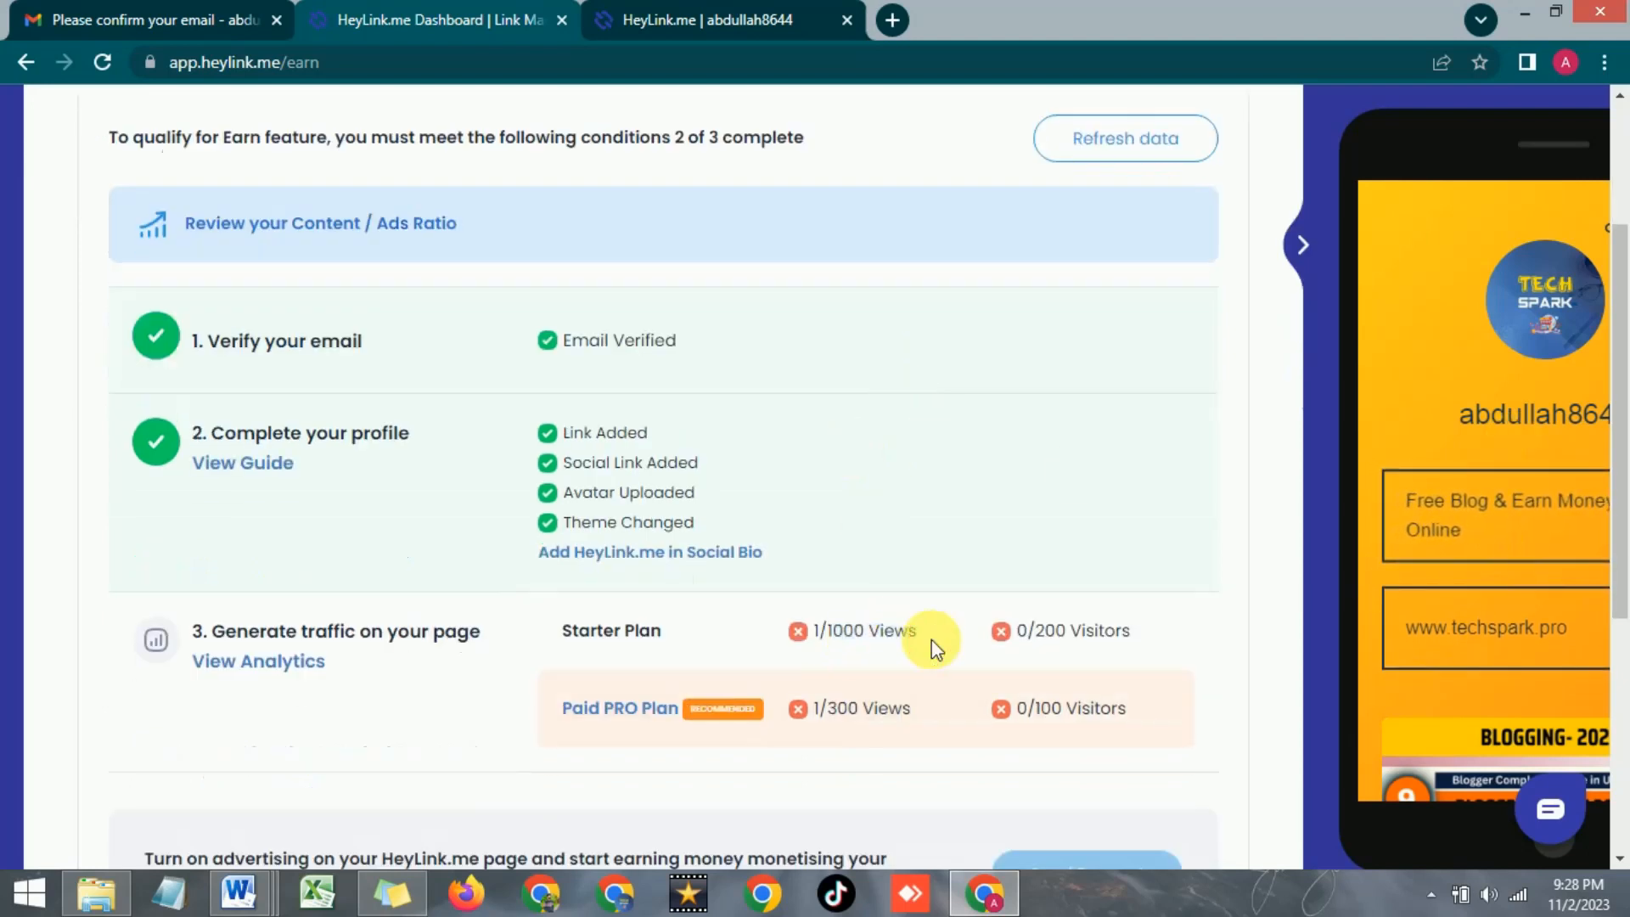
scroll(934, 645, down, 1)
drag(1034, 511, 1132, 511)
click(1152, 513)
drag(1036, 514, 1105, 514)
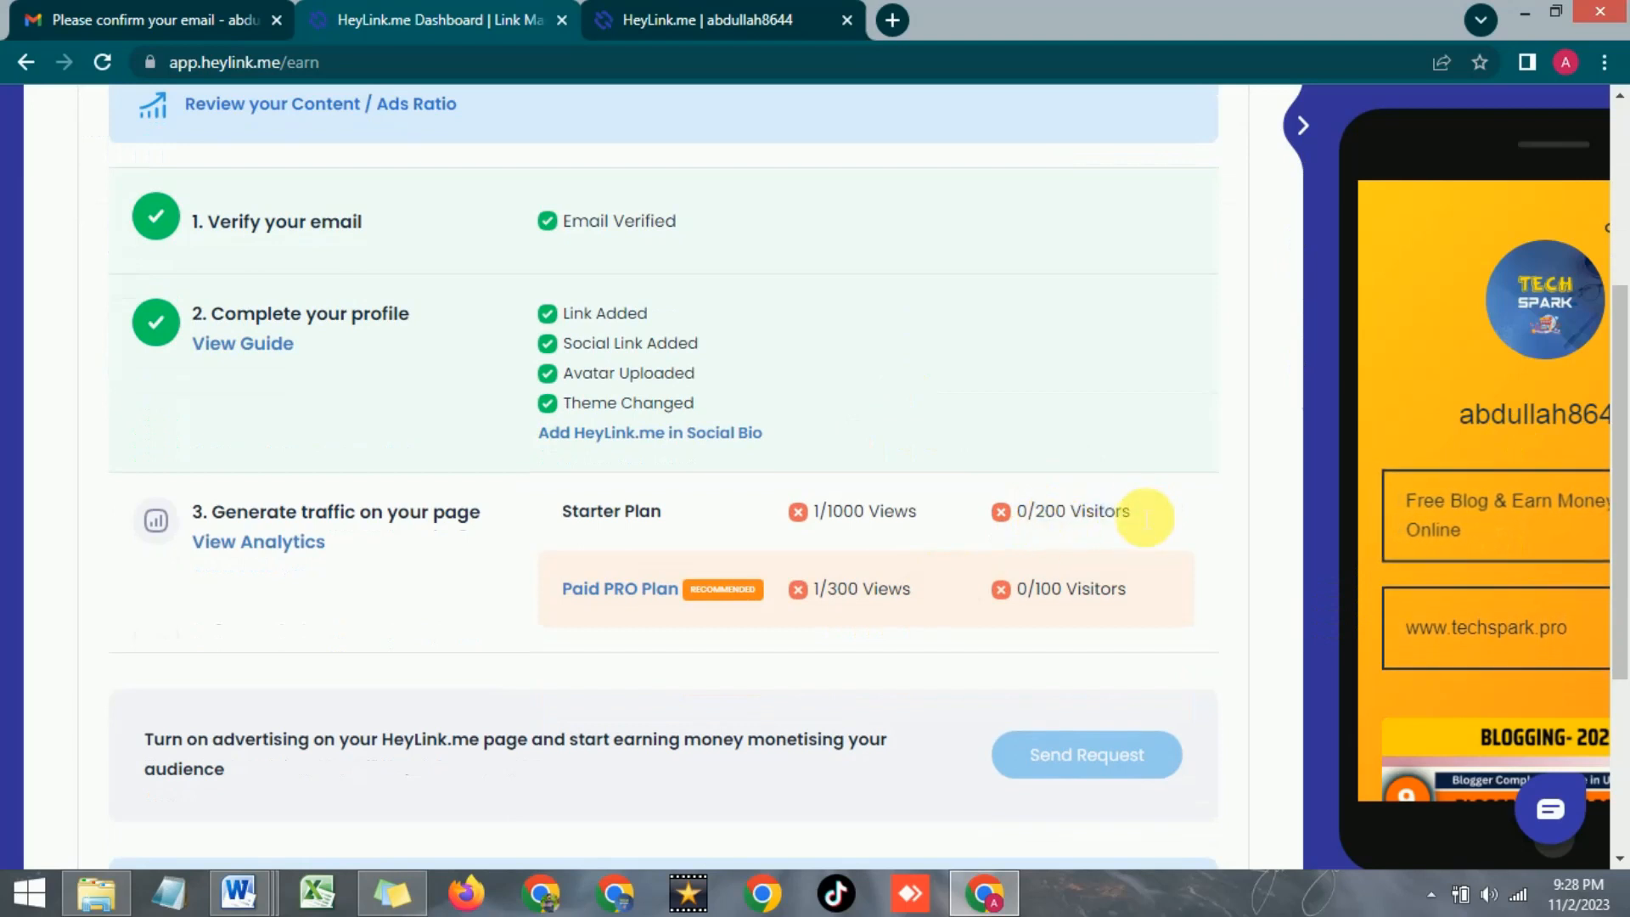
drag(825, 511, 934, 513)
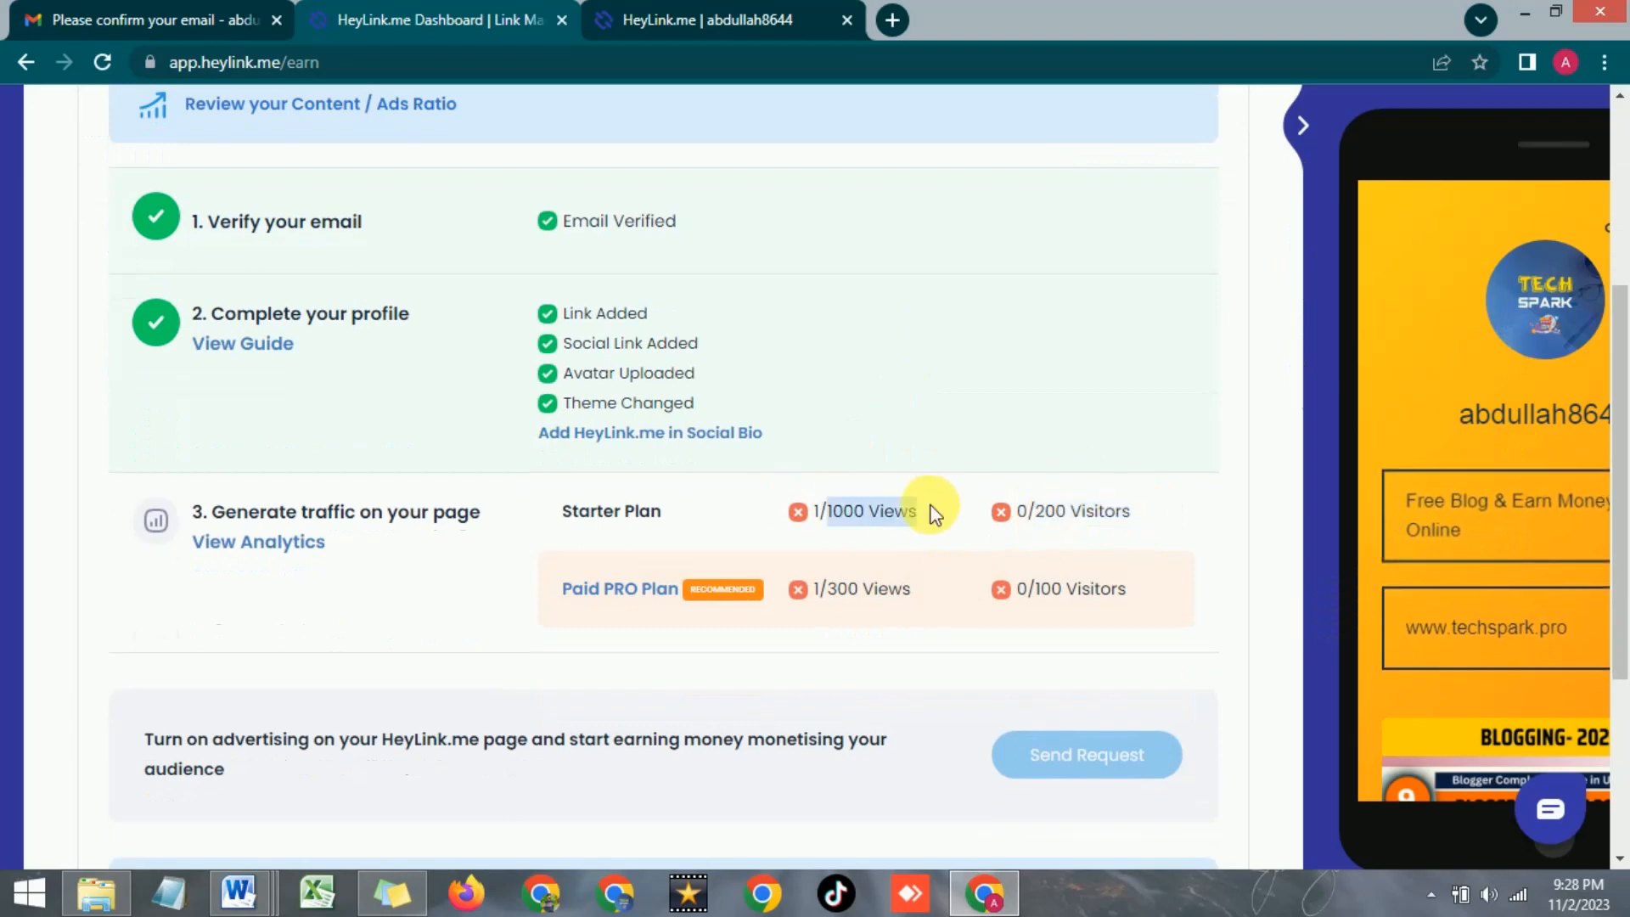
click(934, 514)
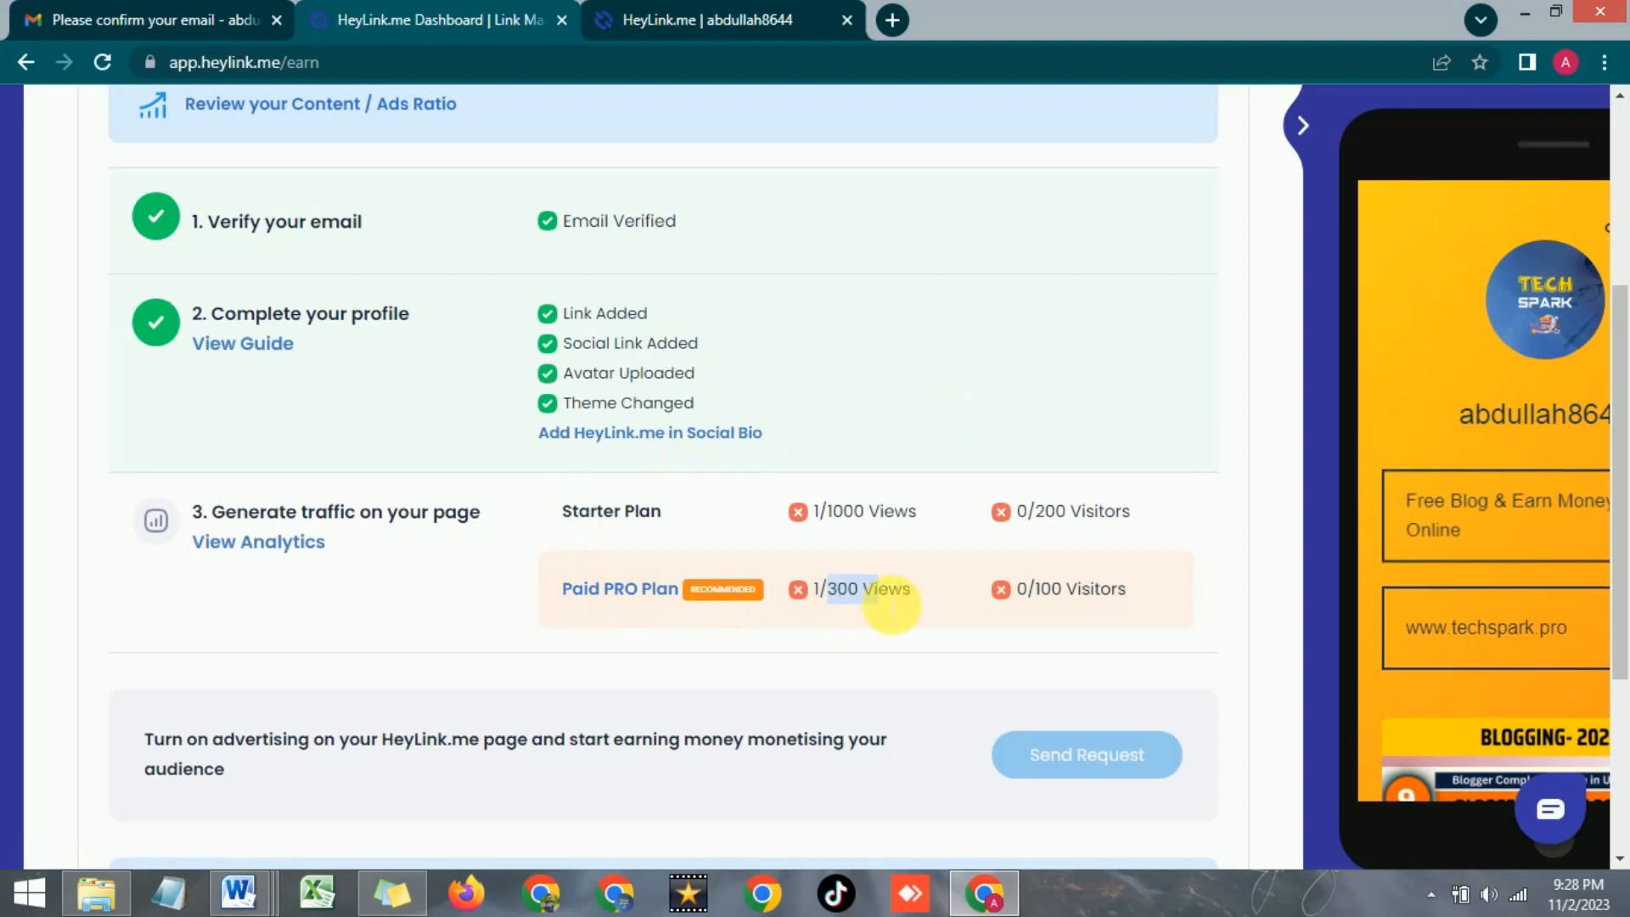
drag(1123, 603, 1112, 594)
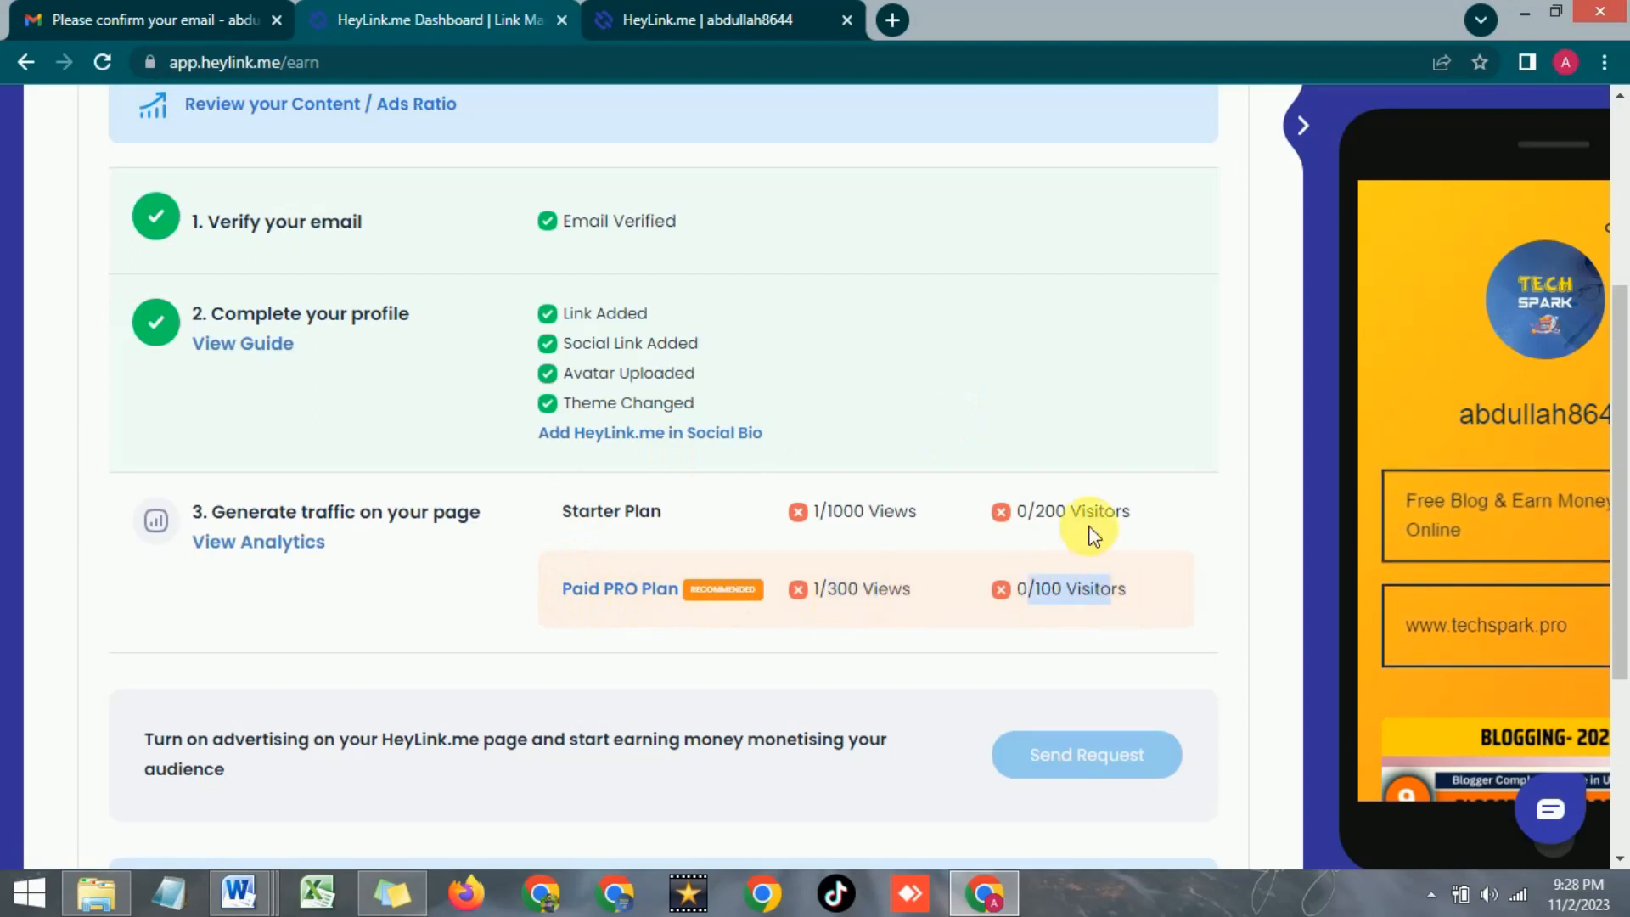
drag(818, 511, 1129, 519)
click(793, 399)
Highlight the 1000 views and 200 visitors targets, scroll back up, and switch to the public page
scroll(793, 398, down, 1)
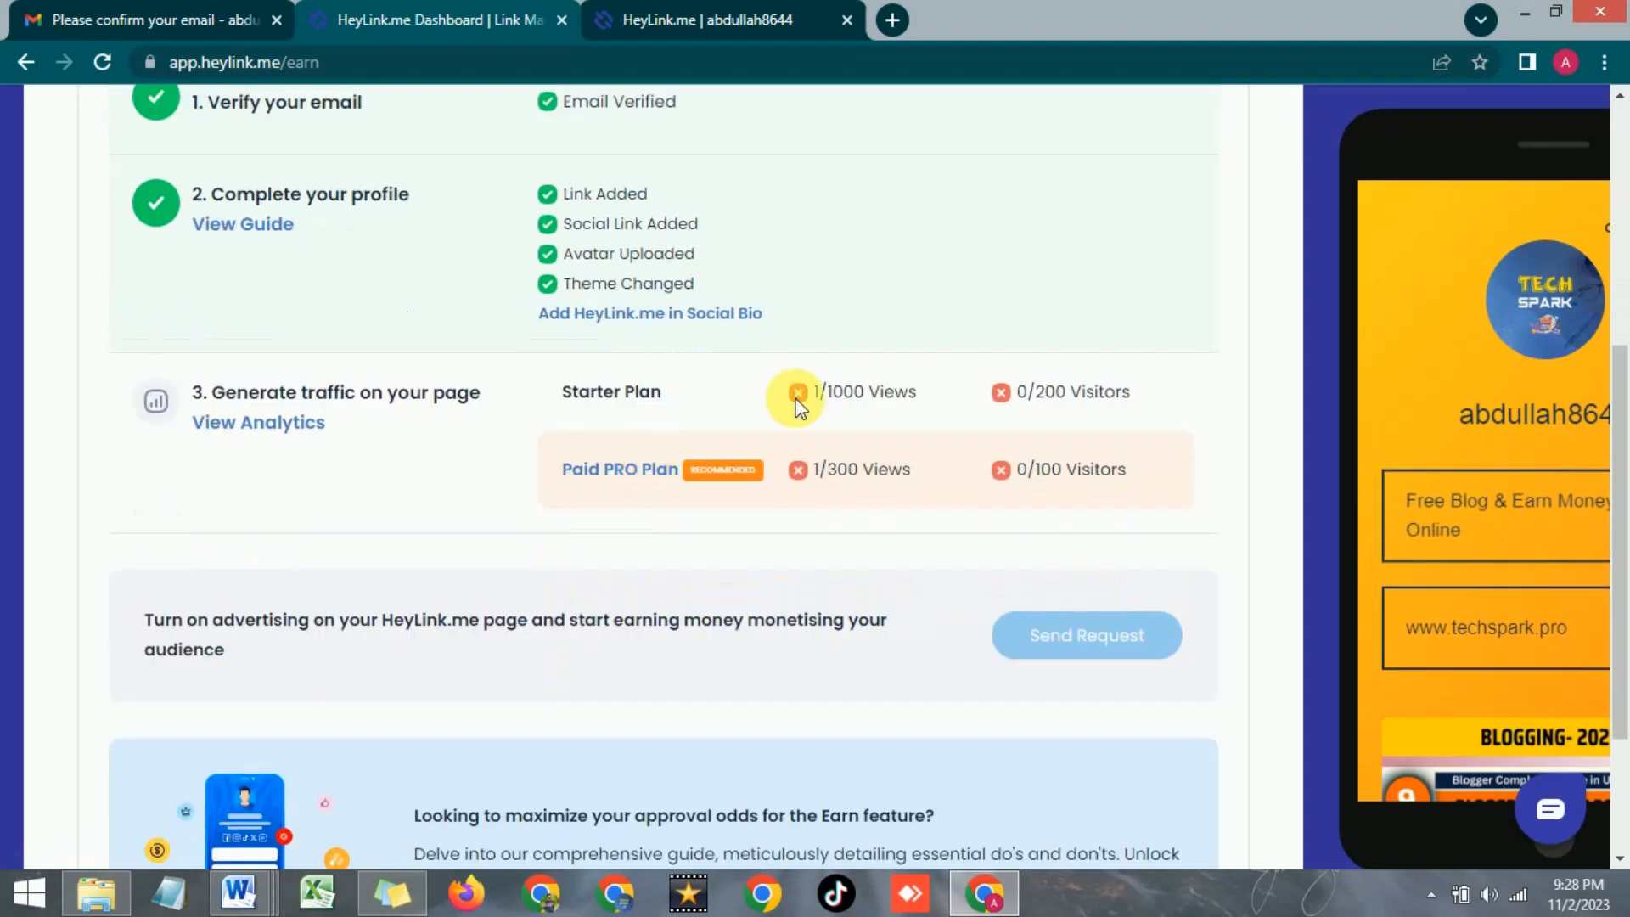
double_click(841, 400)
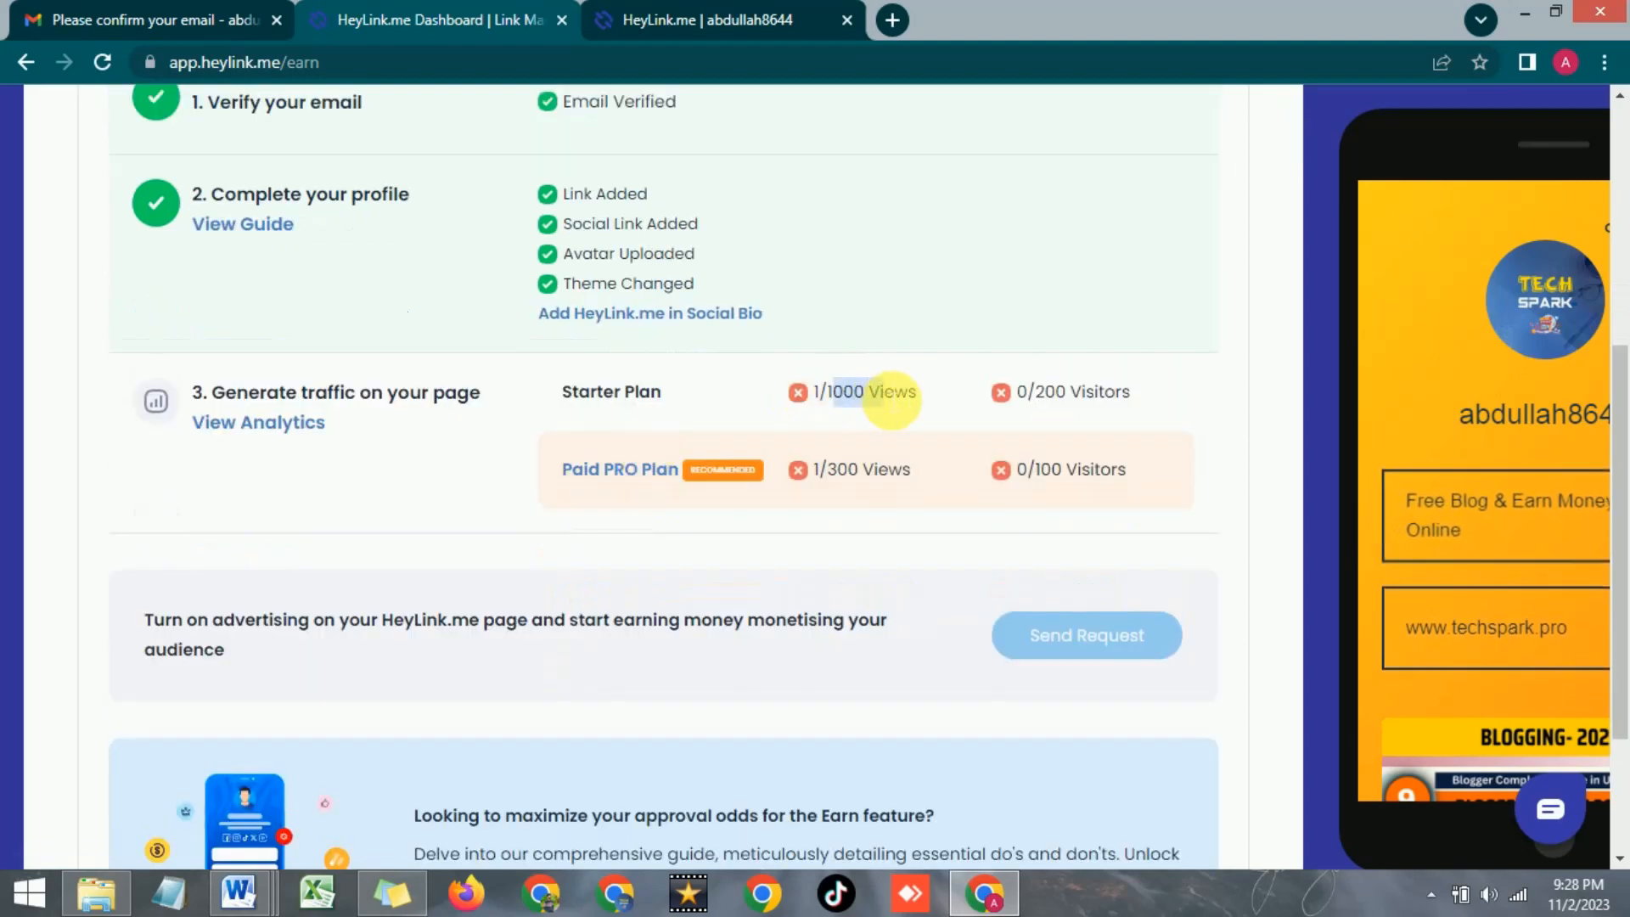
drag(1028, 394, 1130, 394)
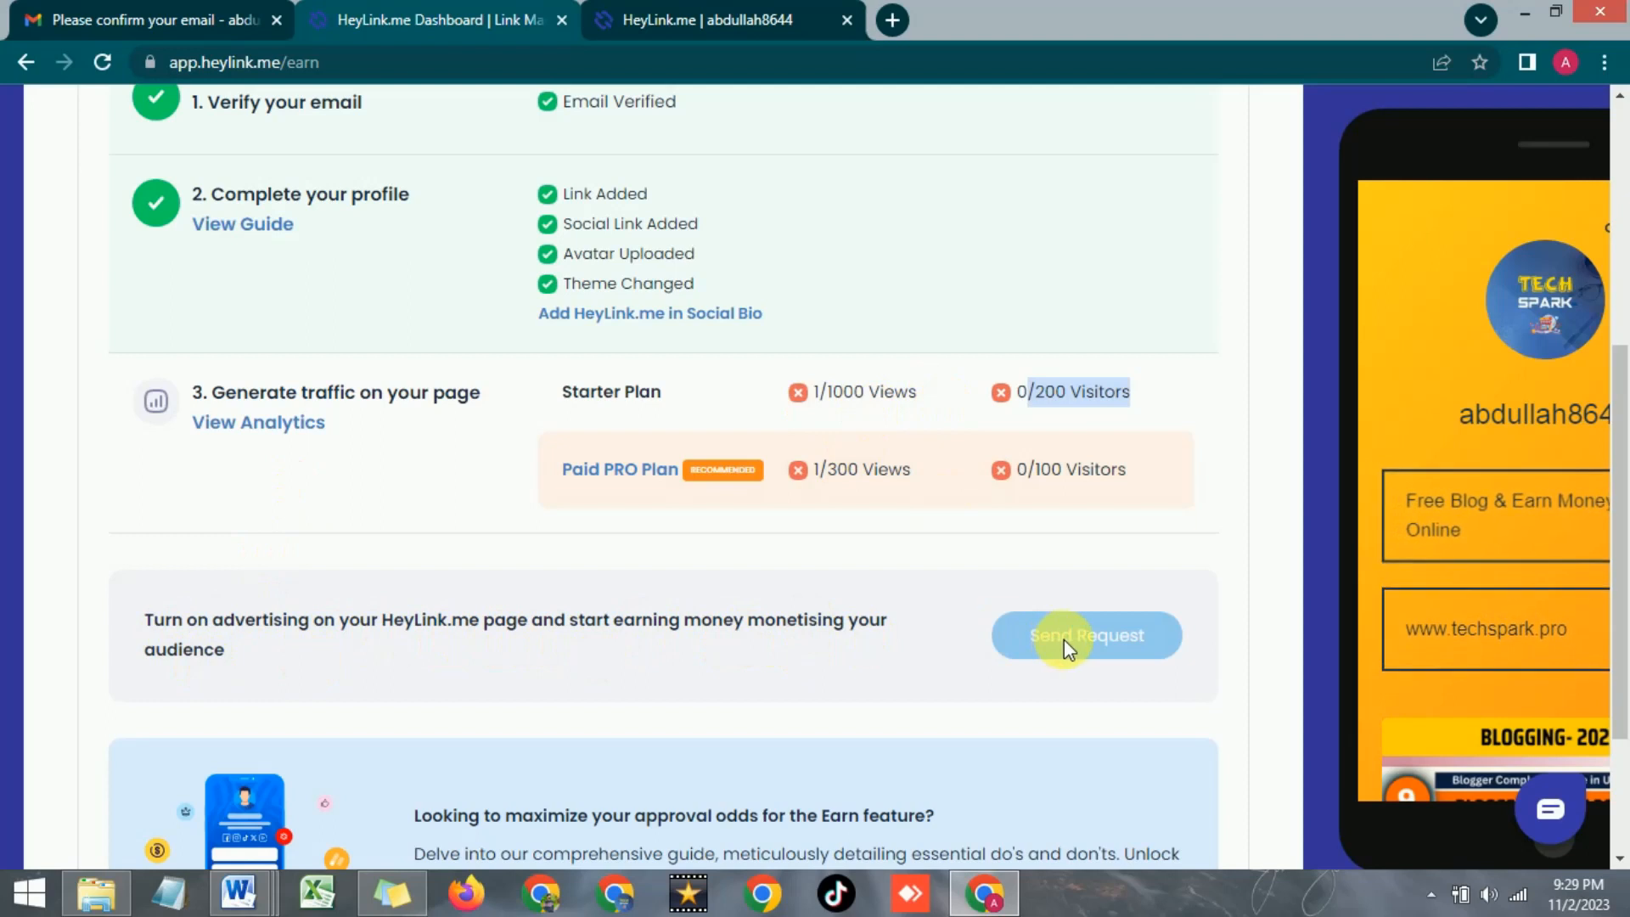
scroll(527, 608, down, 3)
scroll(526, 609, up, 2)
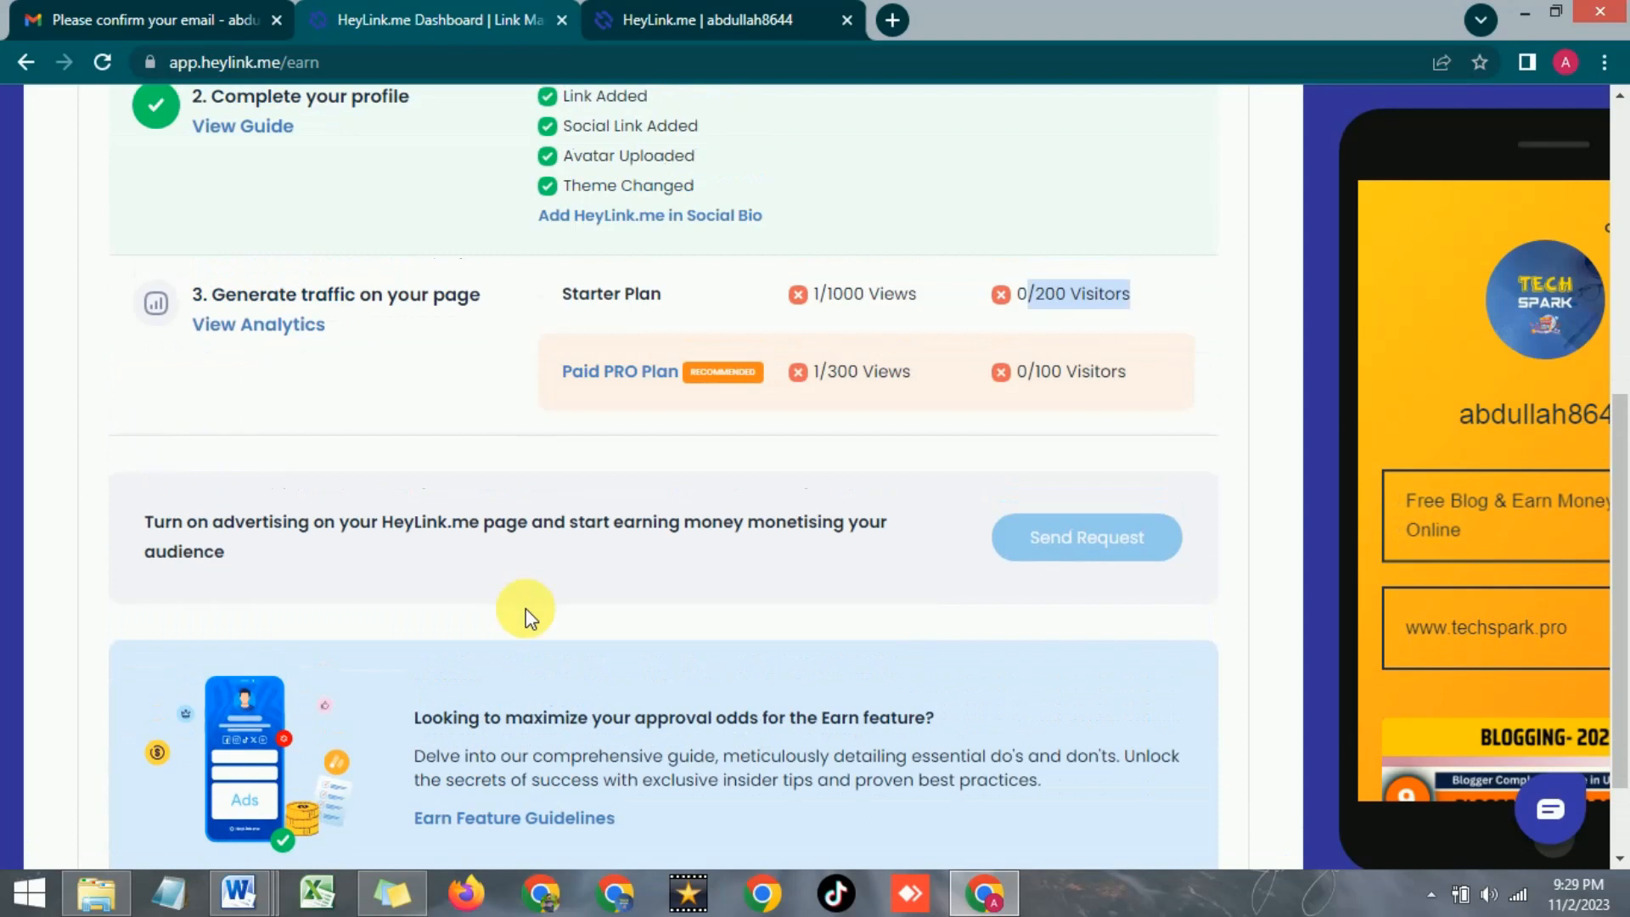
scroll(495, 567, up, 5)
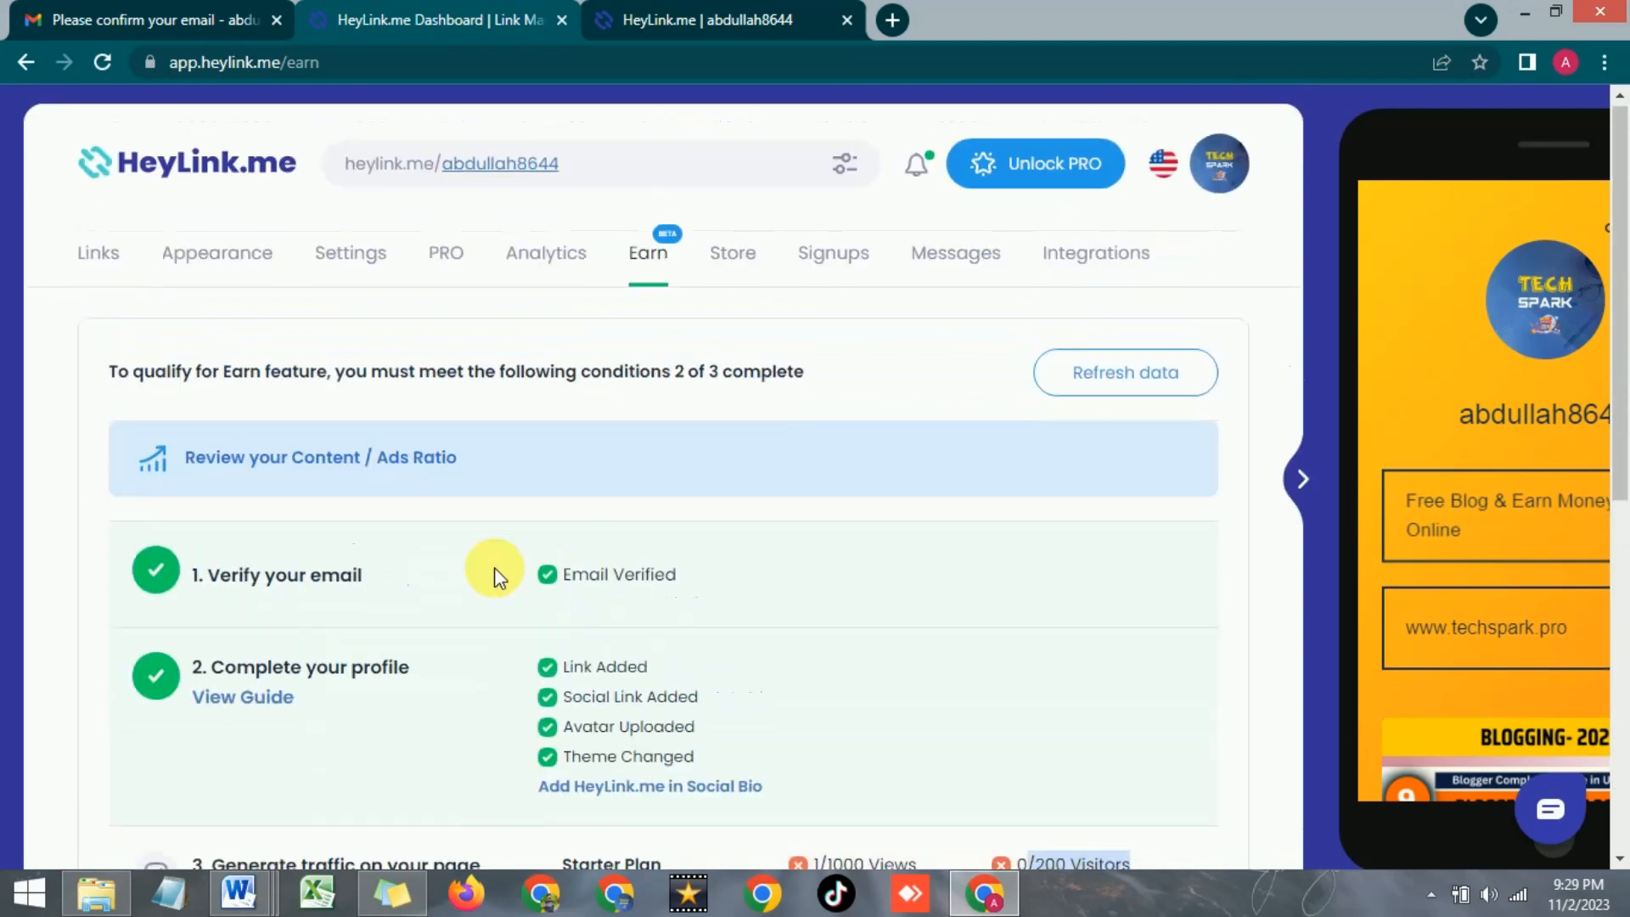
scroll(721, 537, up, 2)
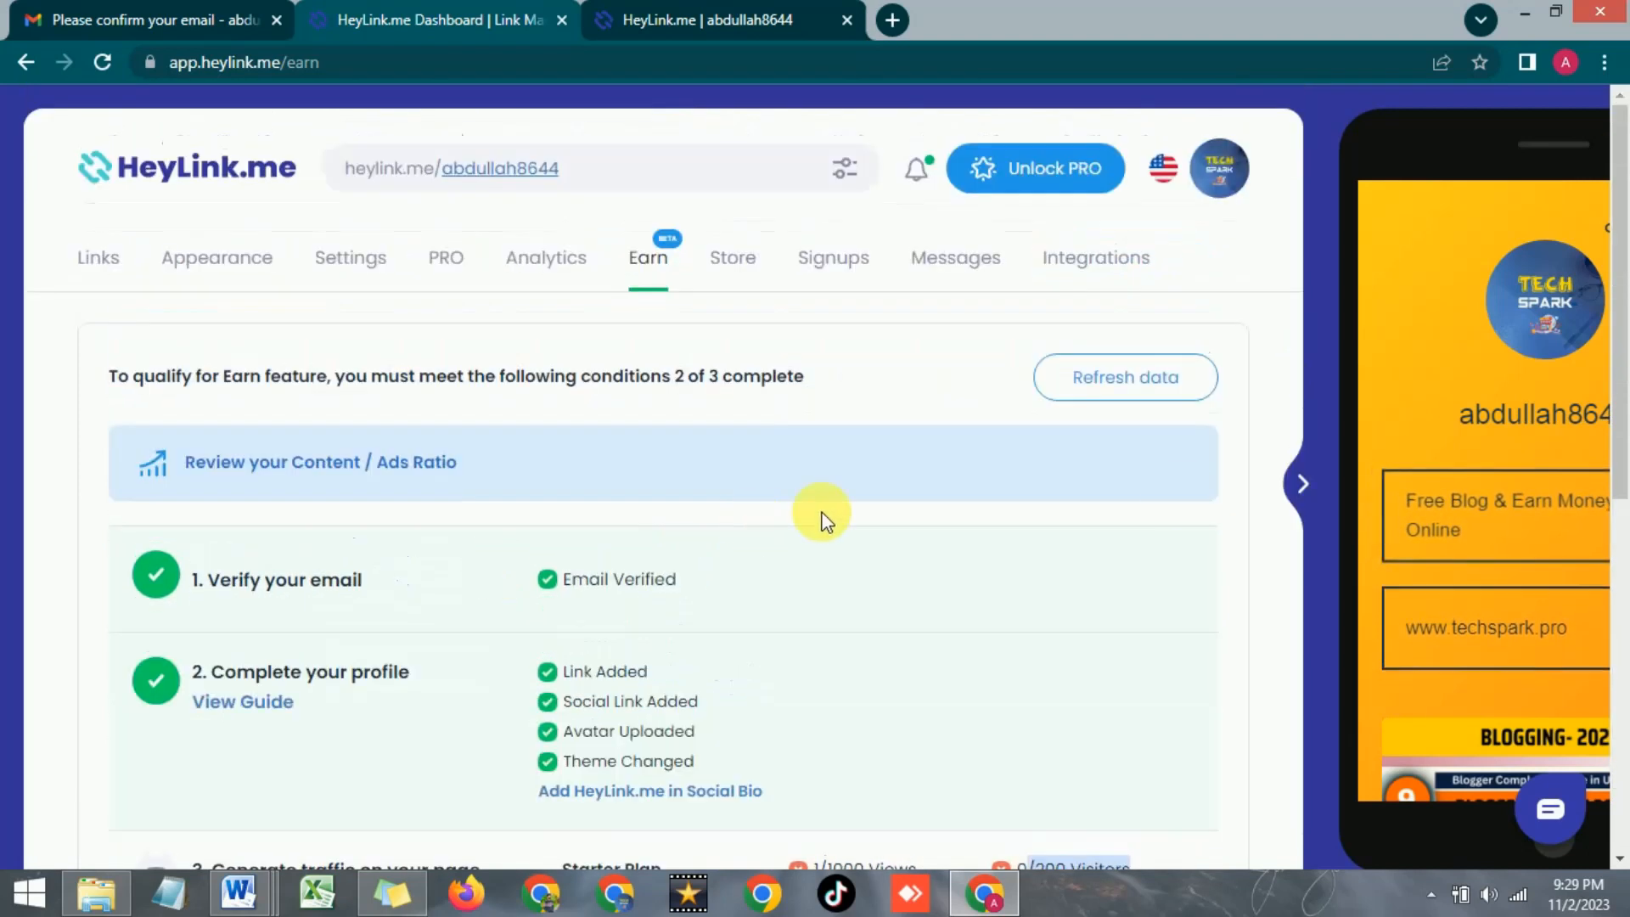
click(771, 10)
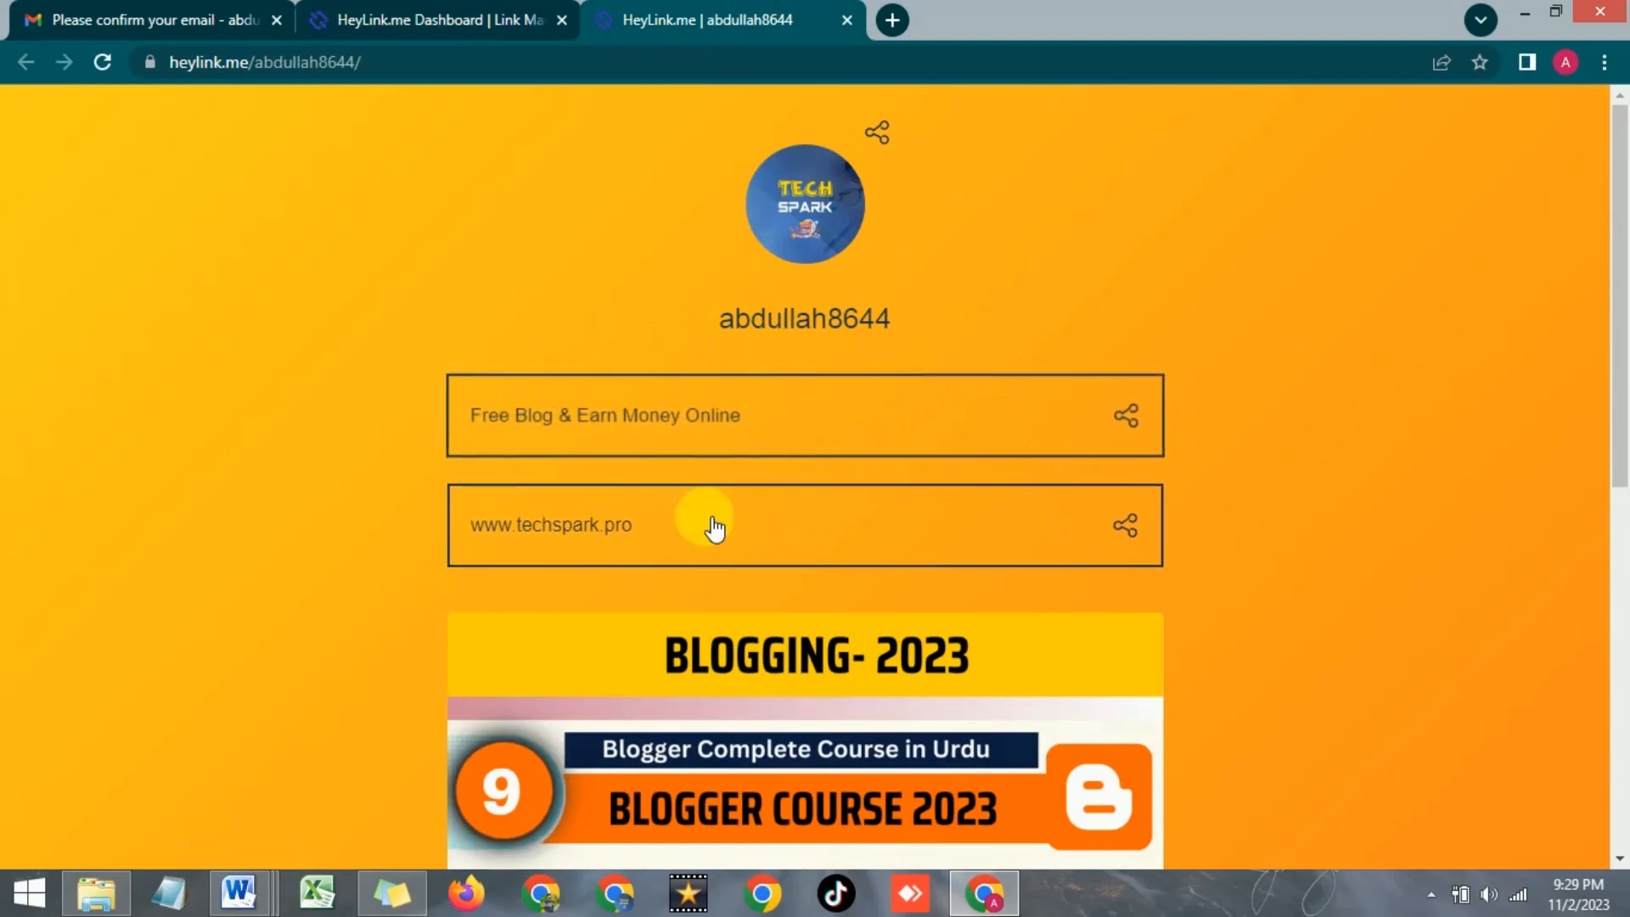
Scroll through the public profile again, then go back to the top of the Earn page
scroll(533, 470, down, 1)
scroll(822, 487, down, 8)
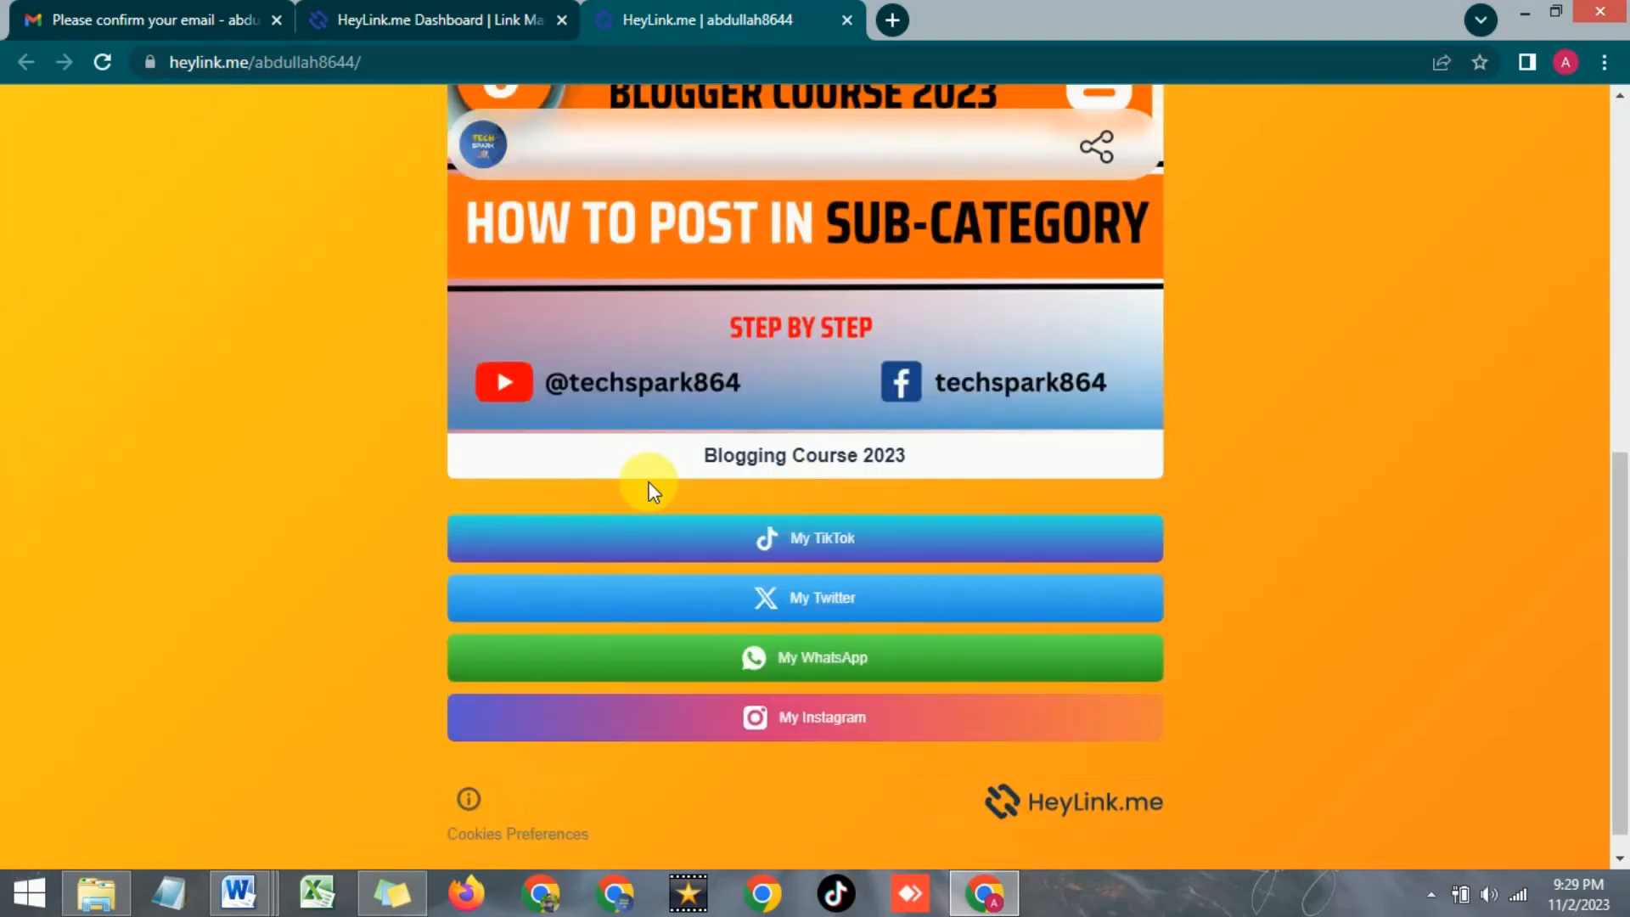
scroll(654, 488, up, 9)
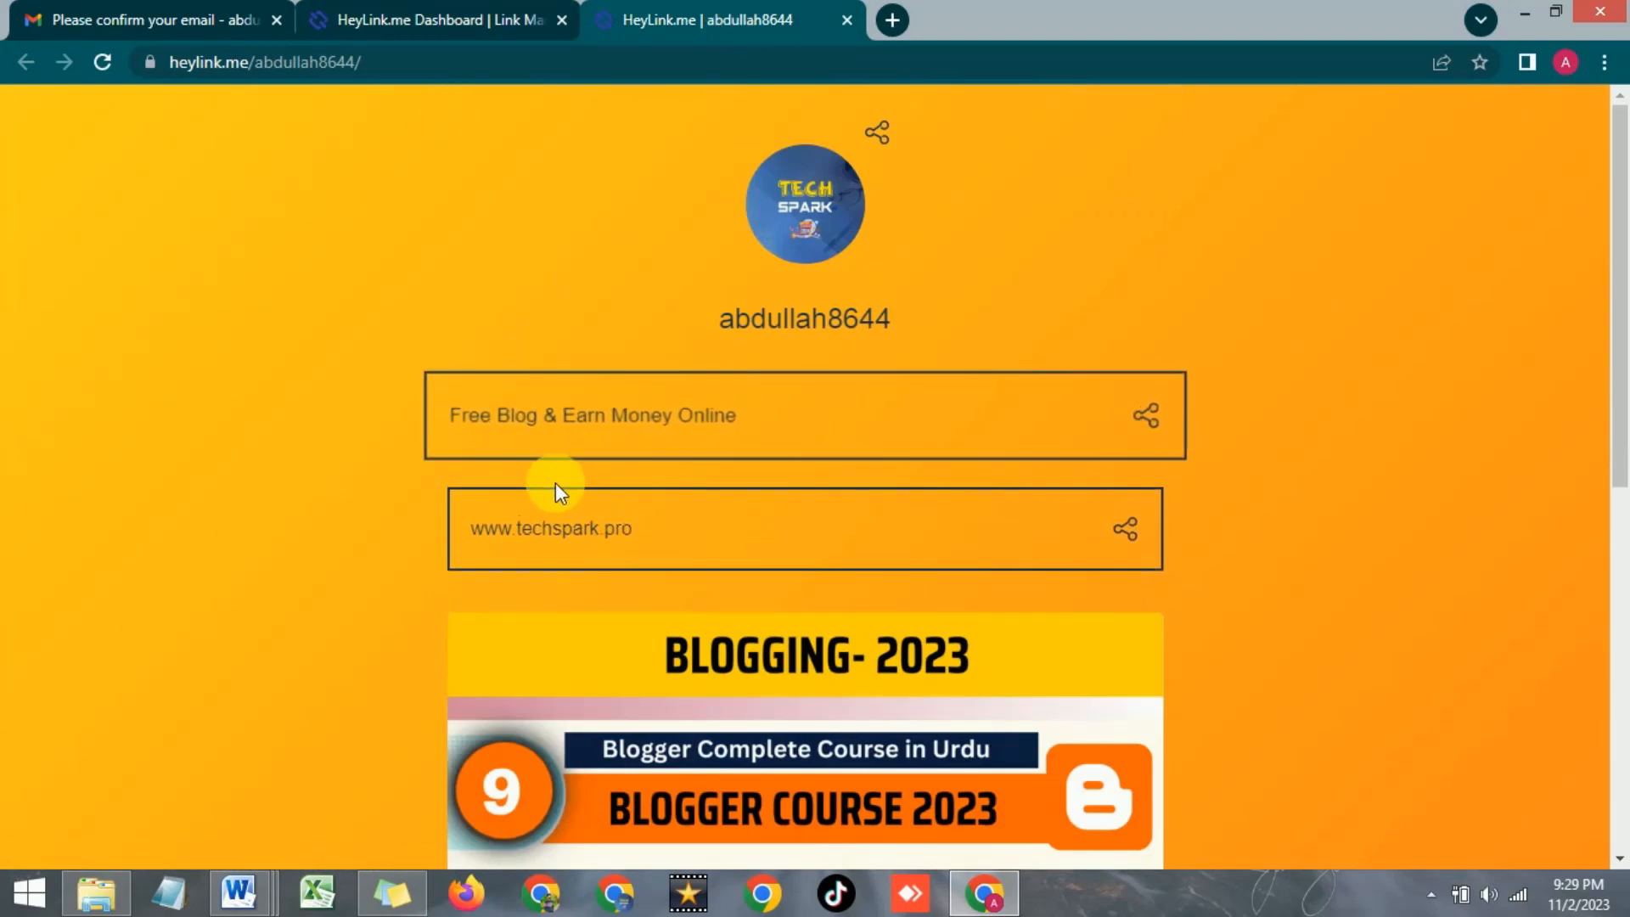
scroll(582, 491, down, 3)
scroll(582, 491, up, 3)
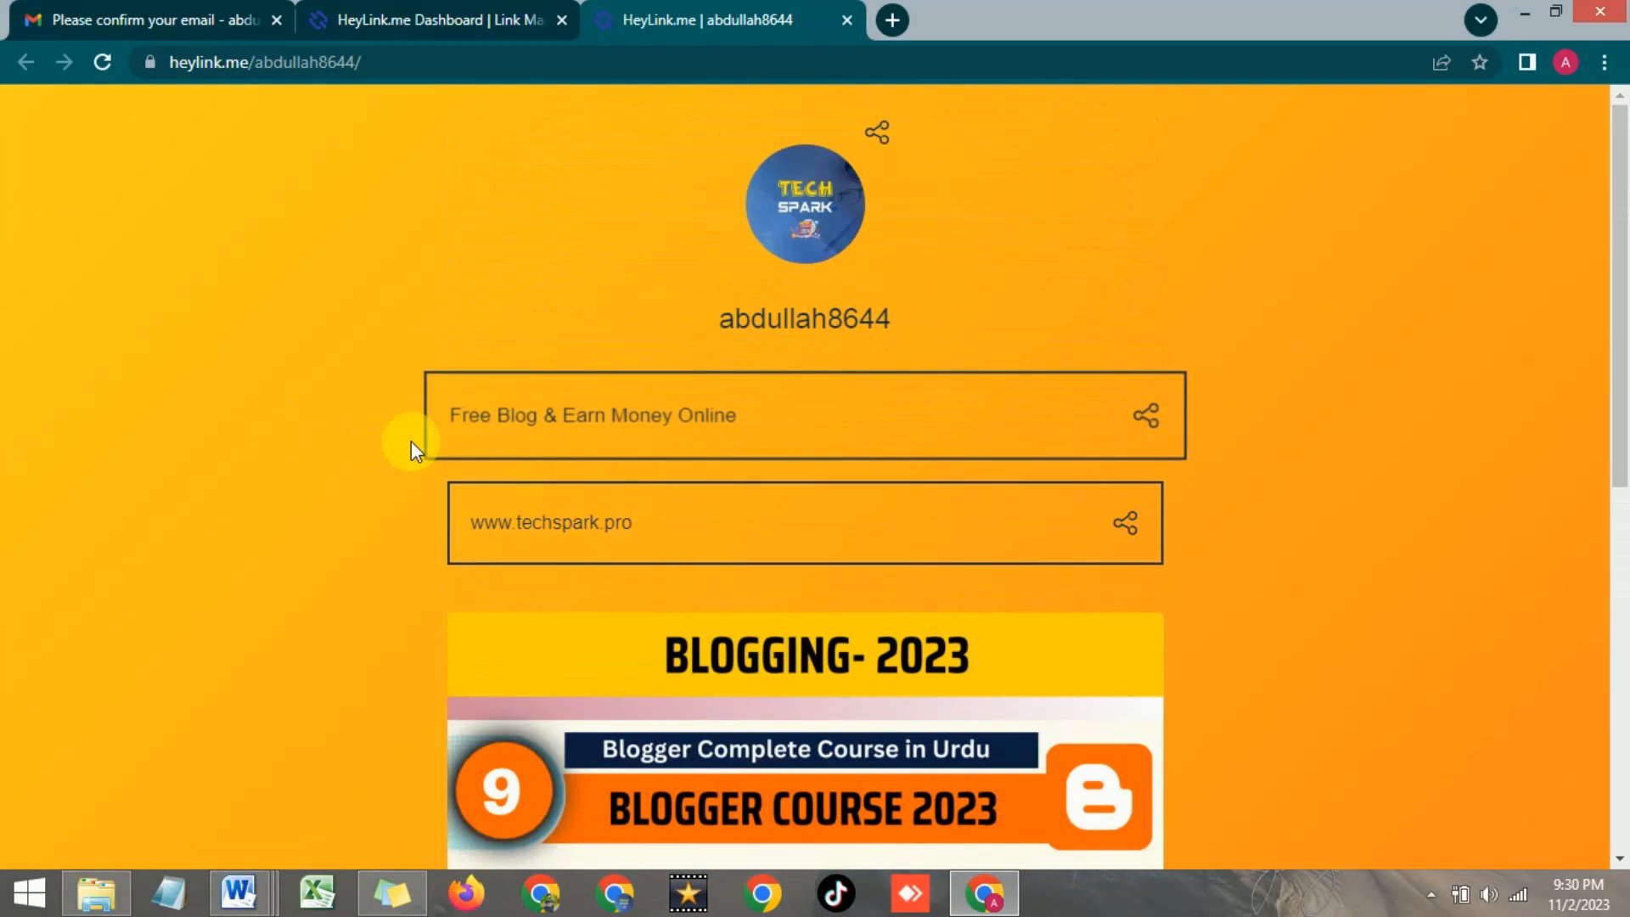
scroll(629, 454, down, 1)
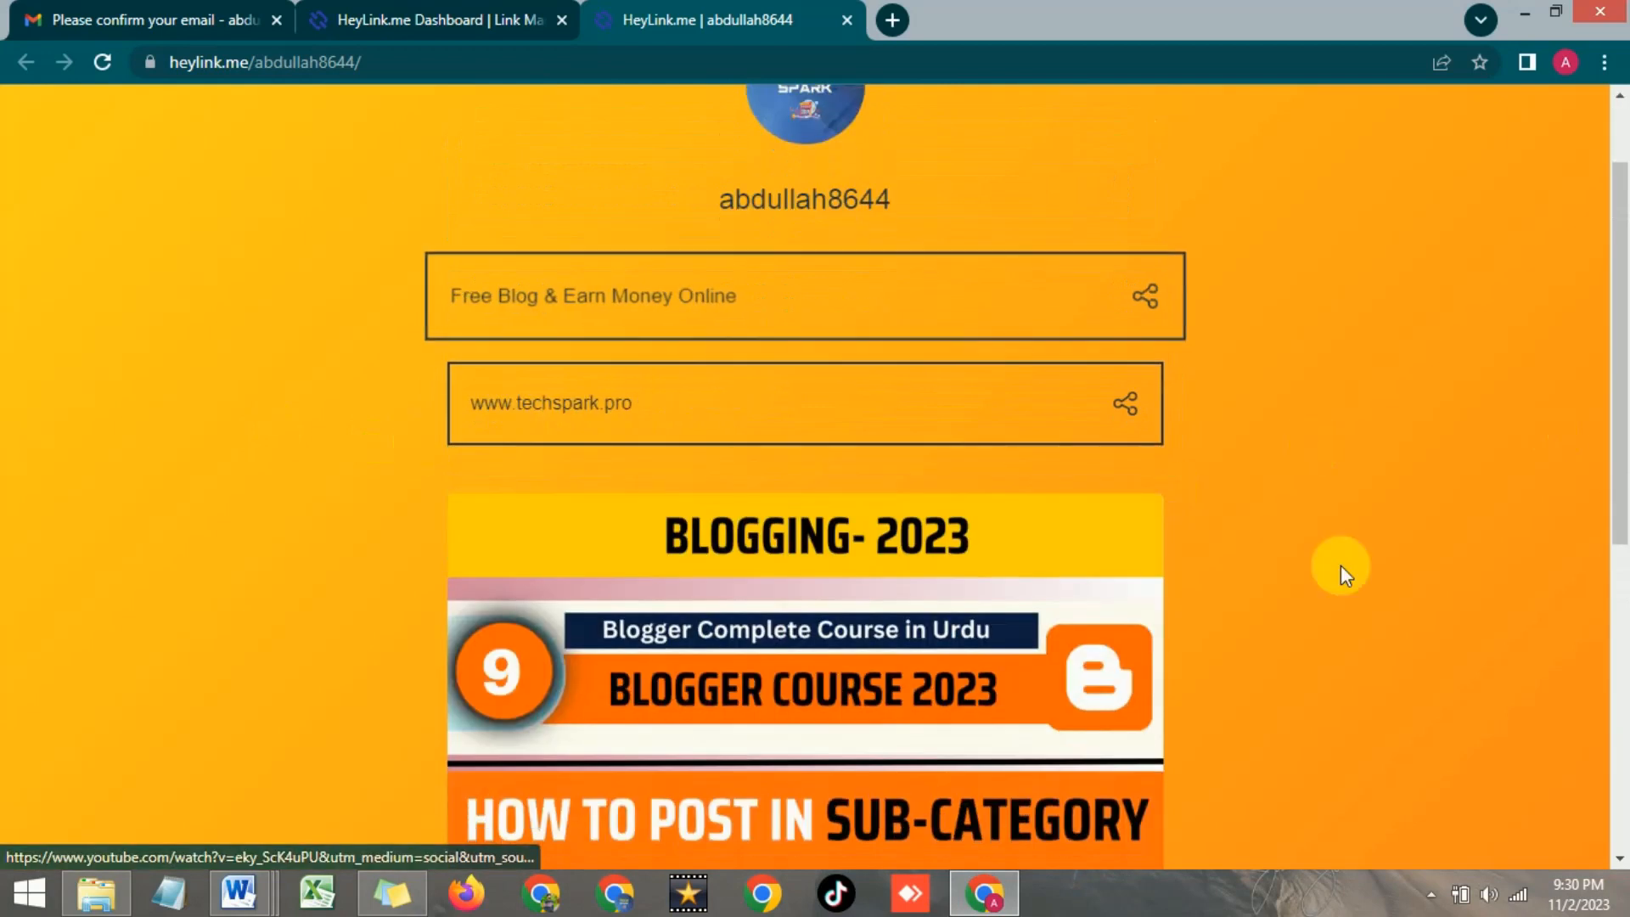
scroll(1388, 543, down, 2)
scroll(1388, 544, up, 3)
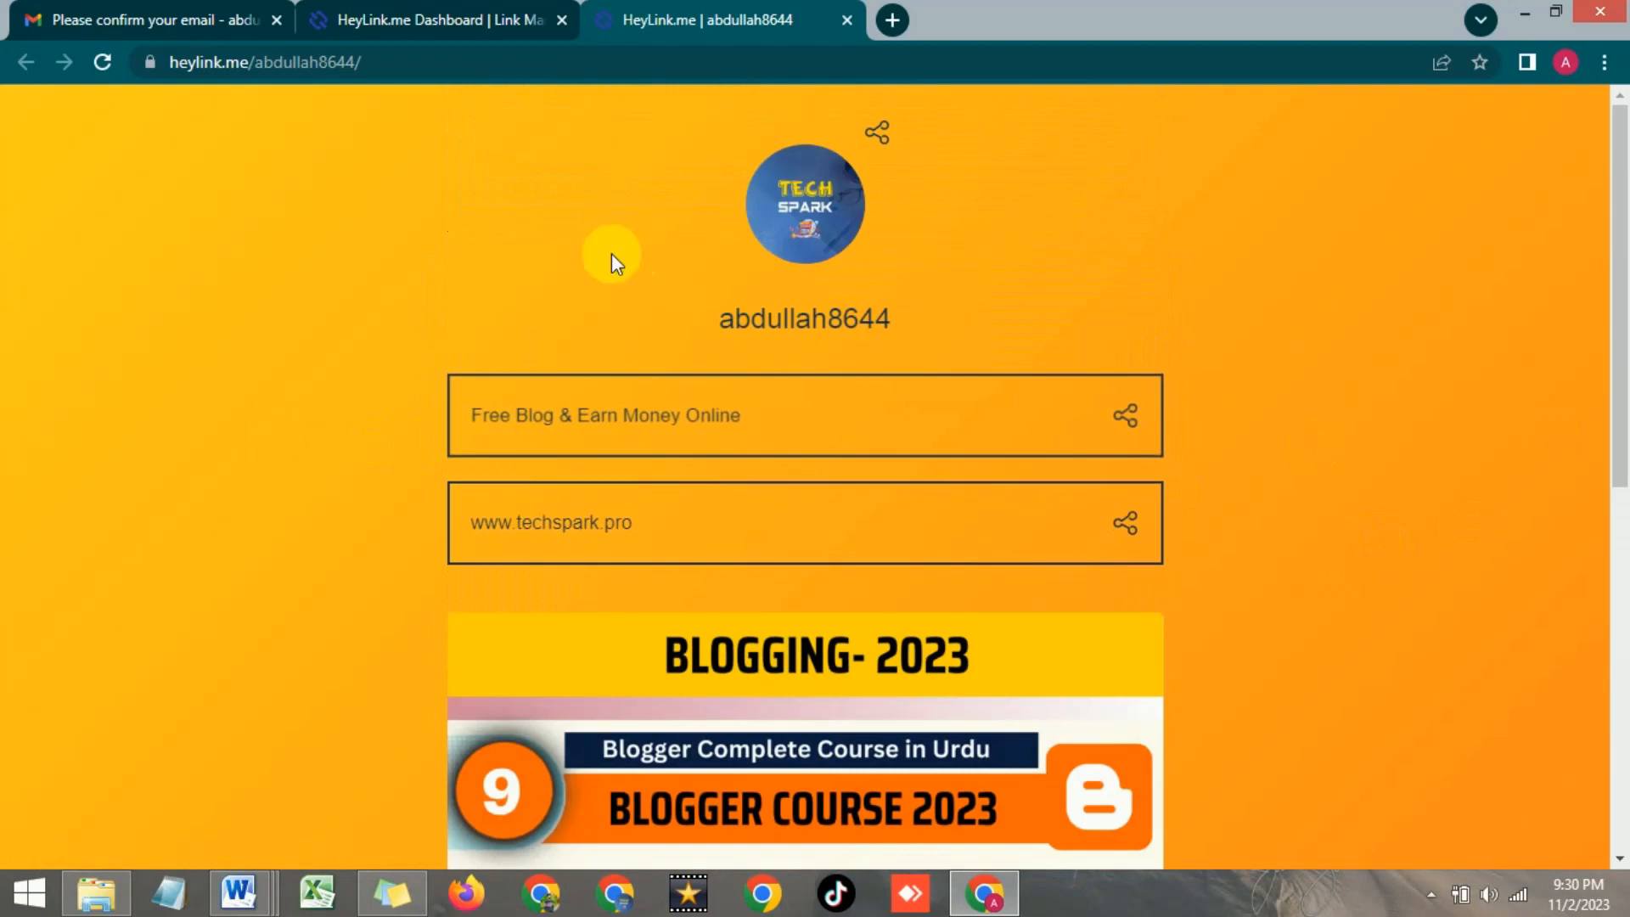
click(464, 13)
scroll(923, 450, up, 5)
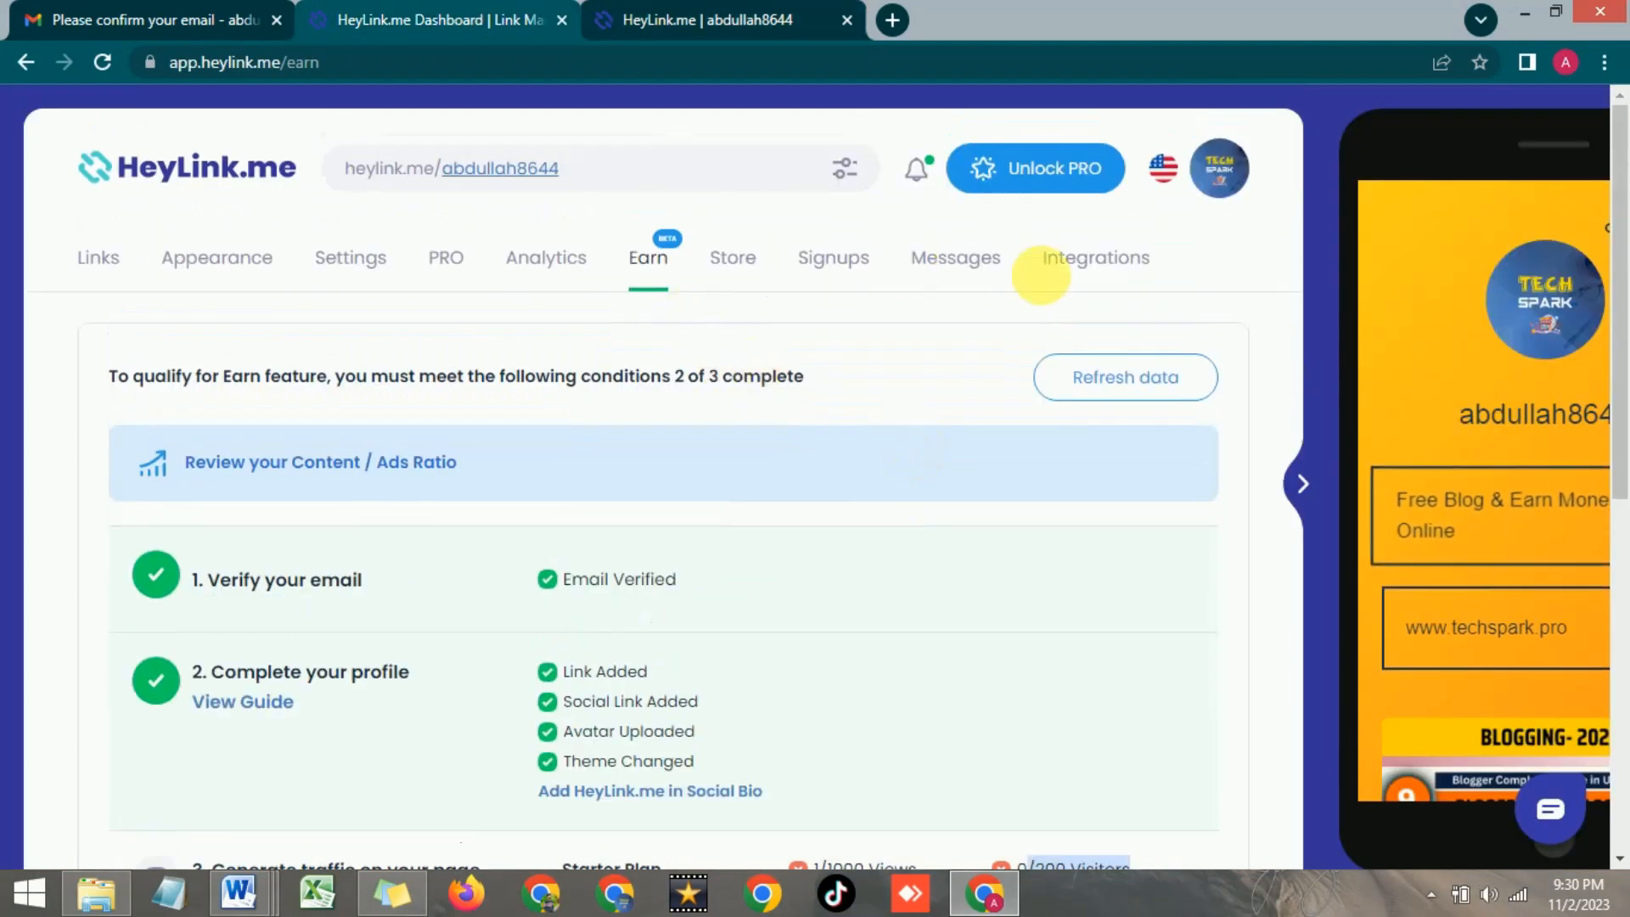
Check Analytics (1 view, 0 unique visitors, 3 clicks, 300% CTR) and locked PRO charts, then return to the profile tab
click(1086, 270)
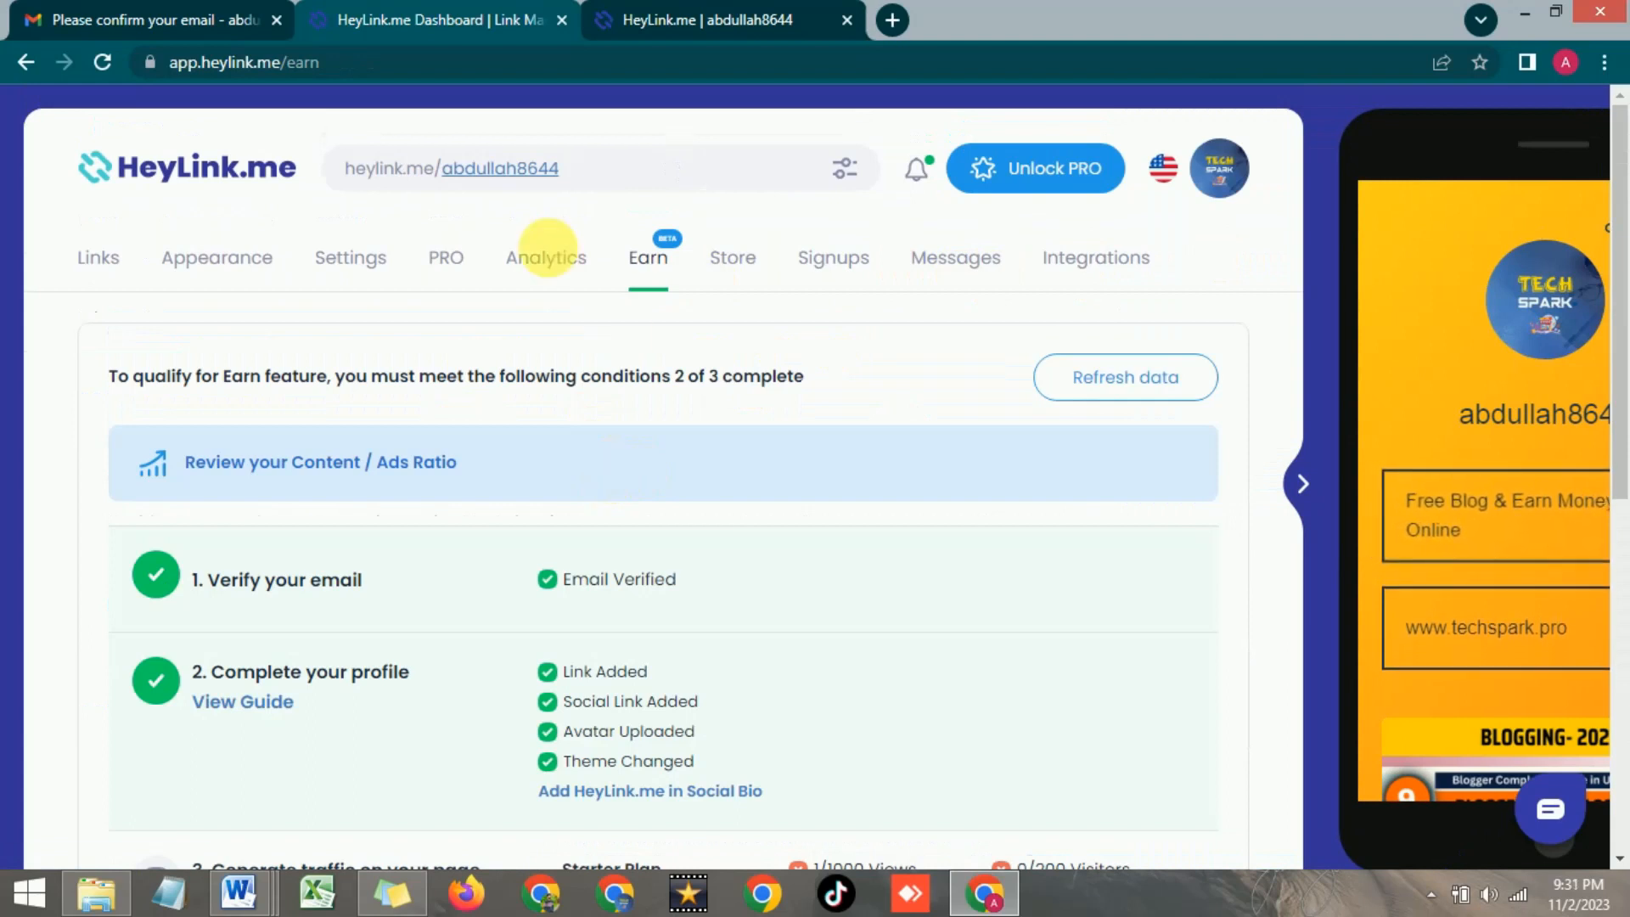
click(554, 260)
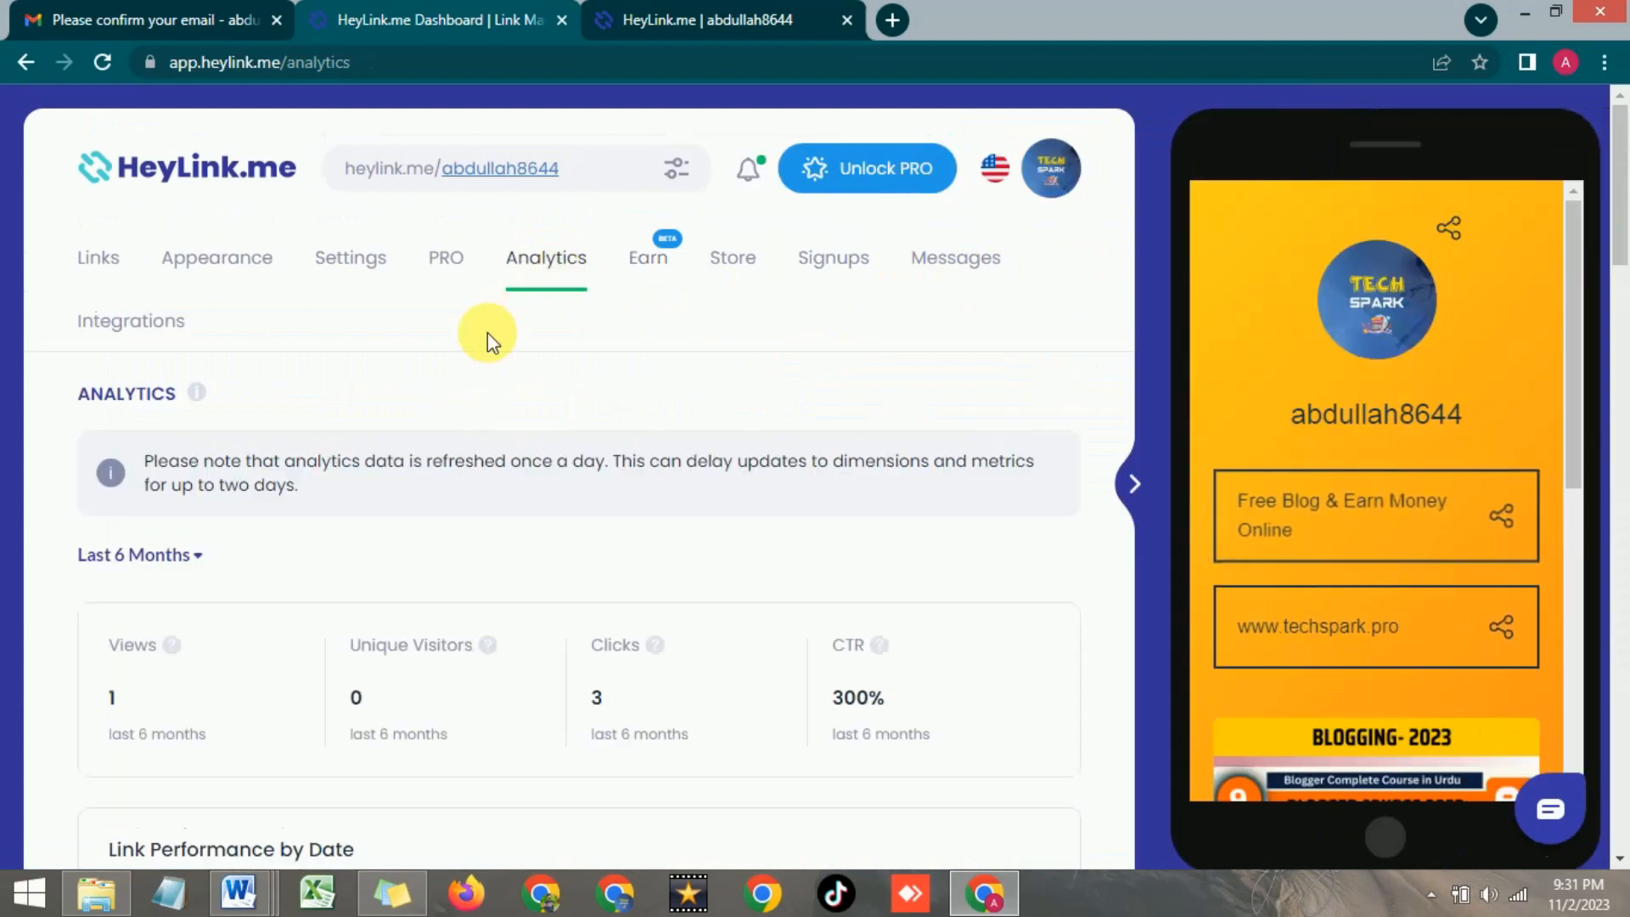
scroll(487, 330, down, 3)
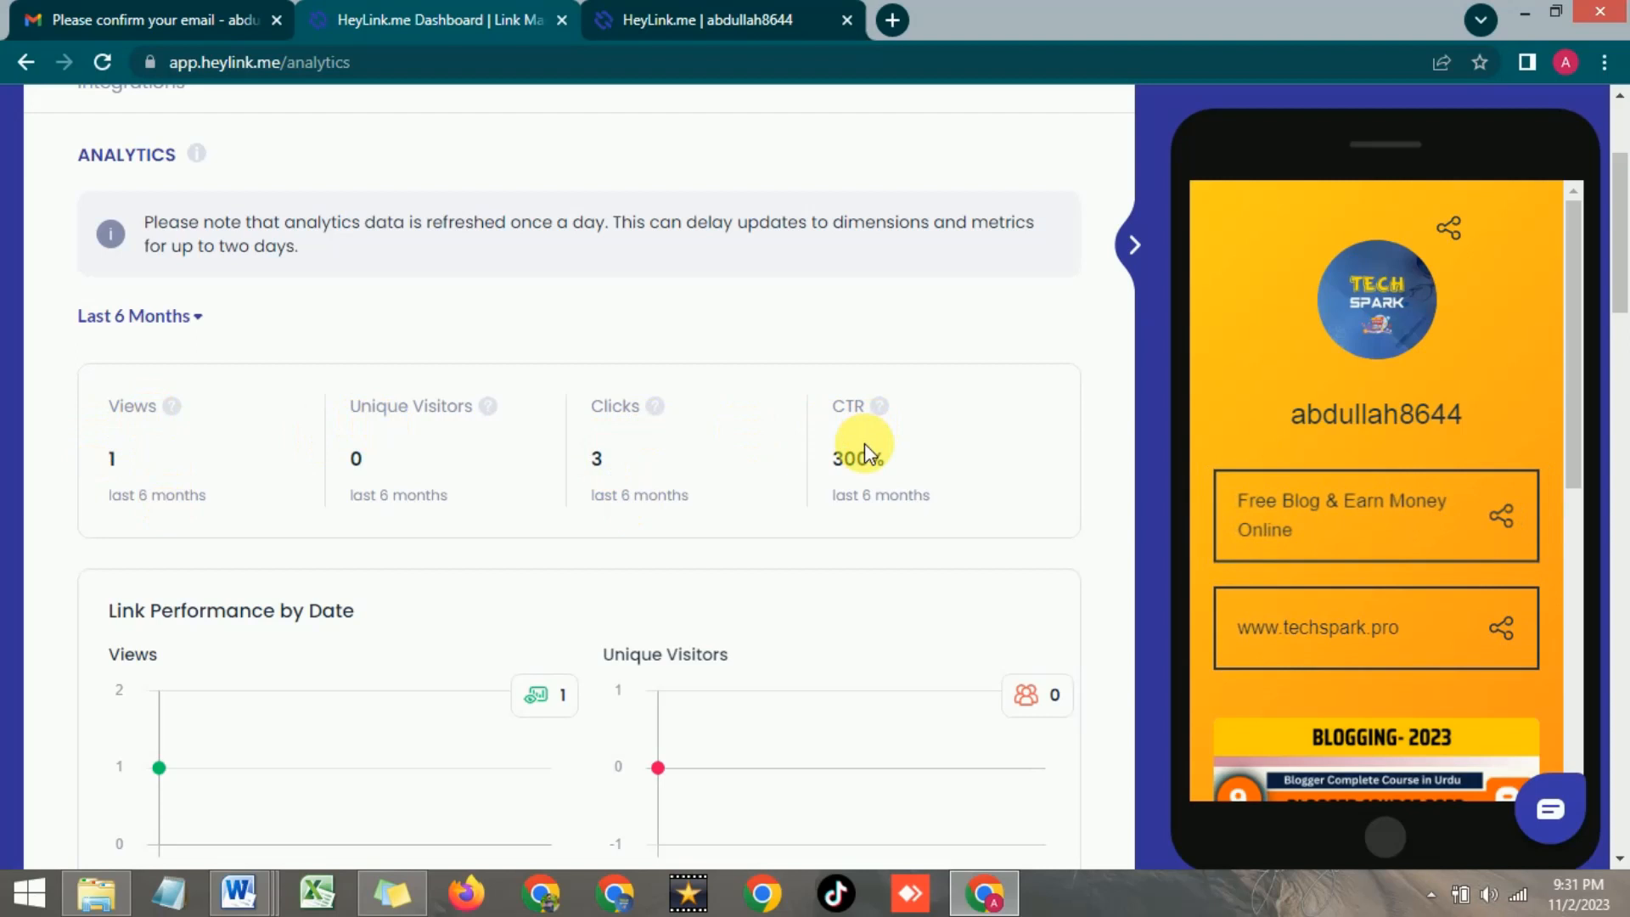
scroll(864, 443, down, 3)
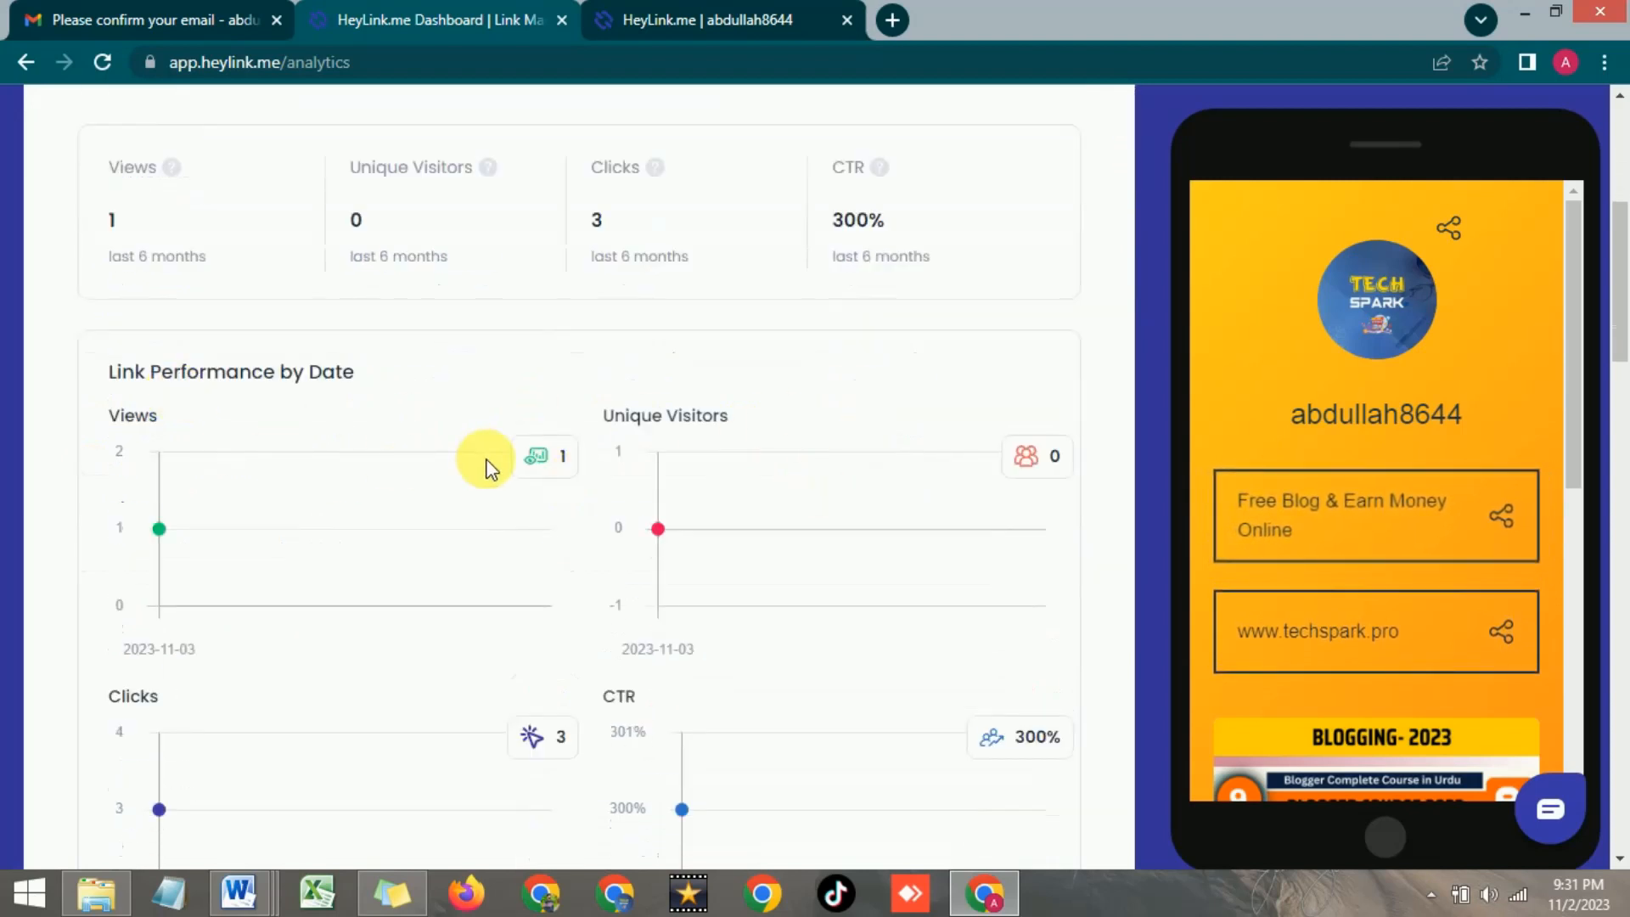
scroll(488, 467, down, 10)
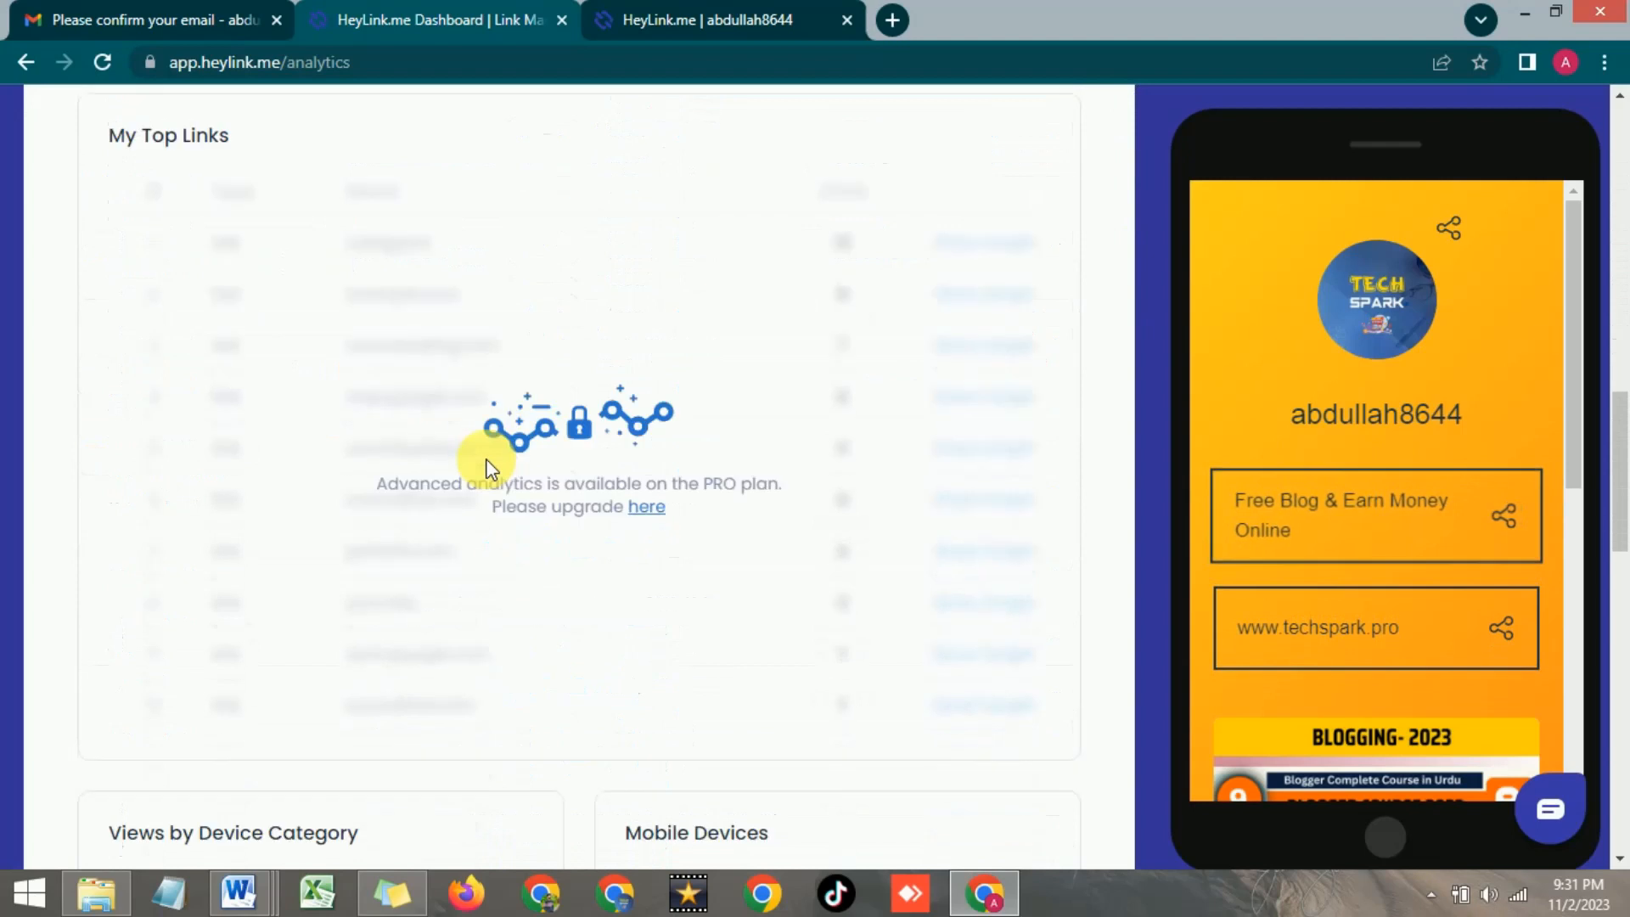
scroll(489, 466, up, 10)
scroll(483, 463, down, 13)
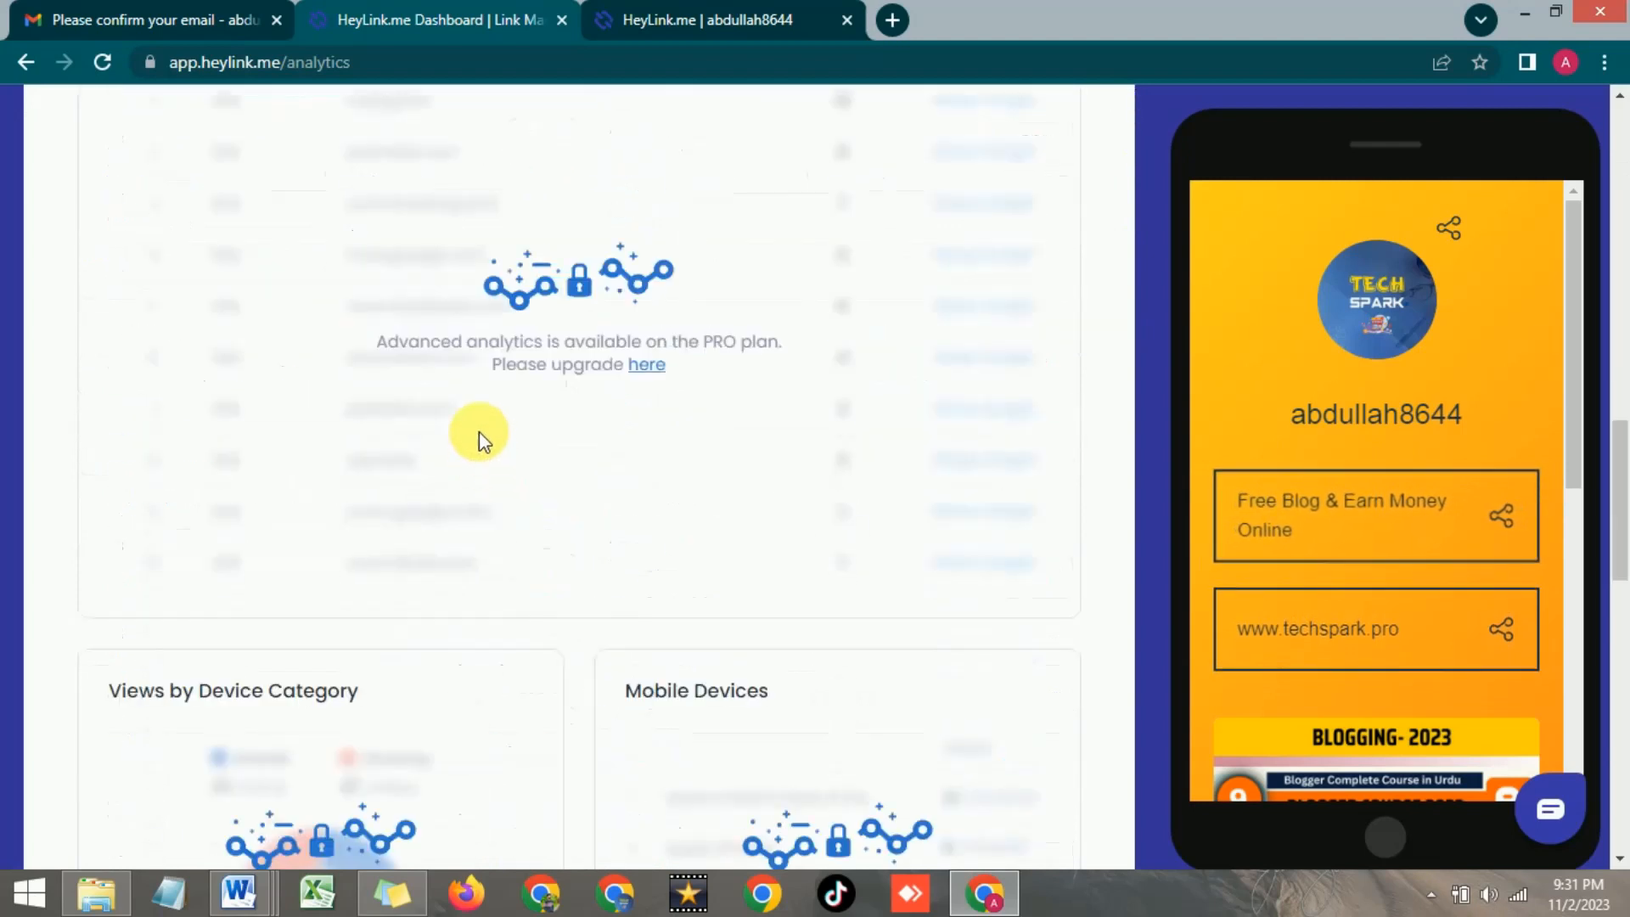
scroll(481, 437, up, 12)
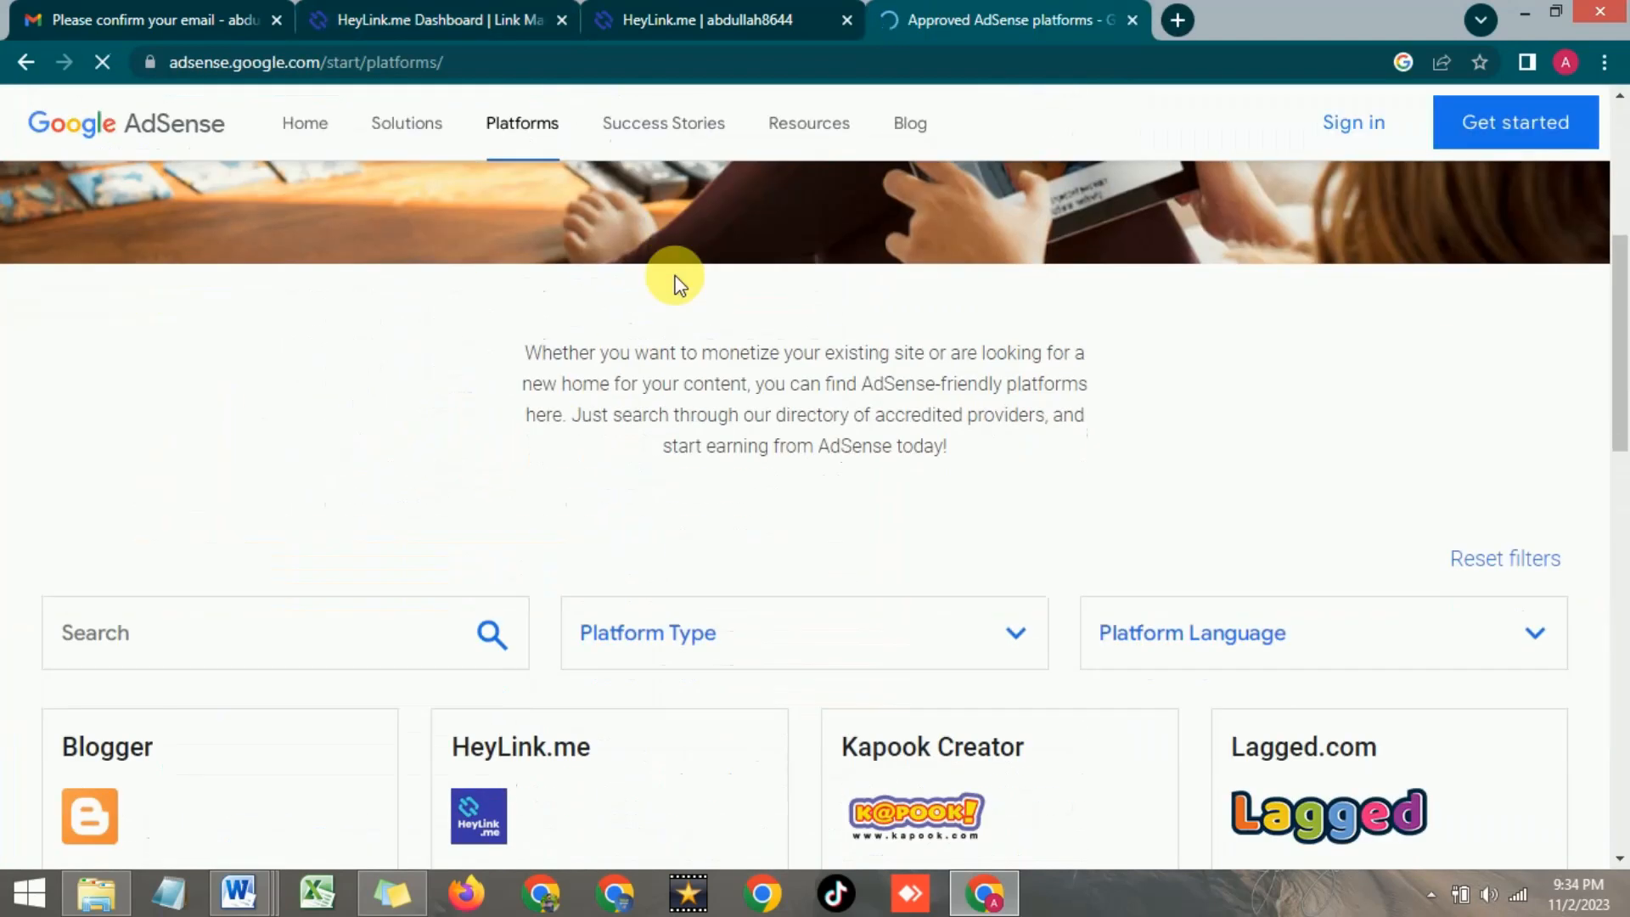
scroll(673, 255, down, 1)
click(746, 14)
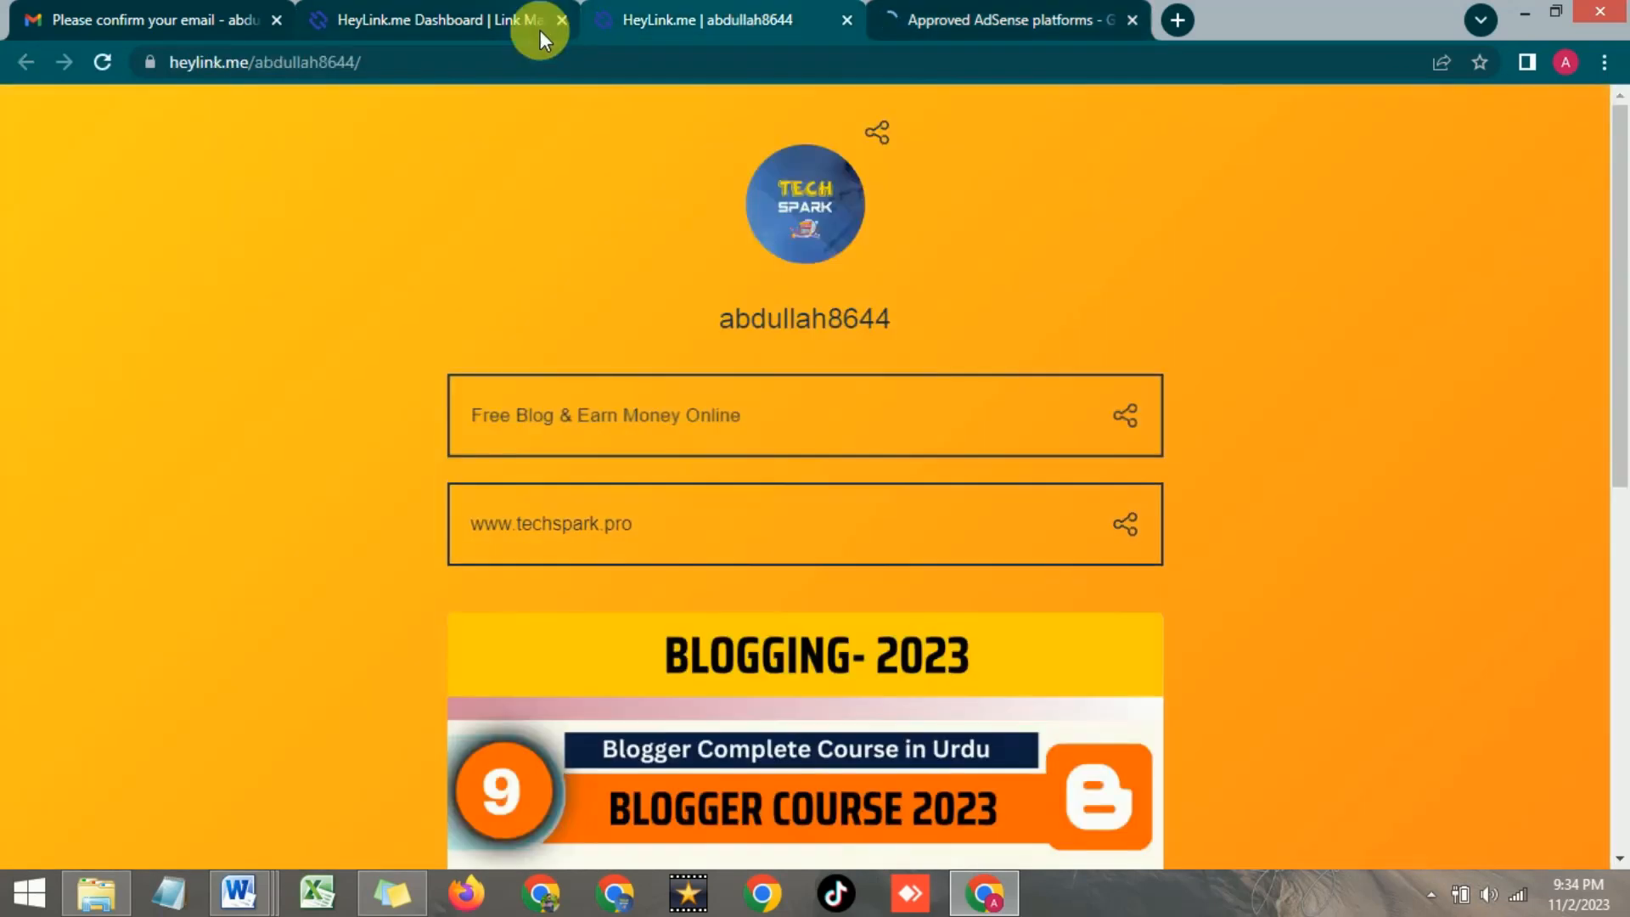
Go from the HeyLink.me dashboard tab to the 'Approved AdSense platforms' tab
click(470, 12)
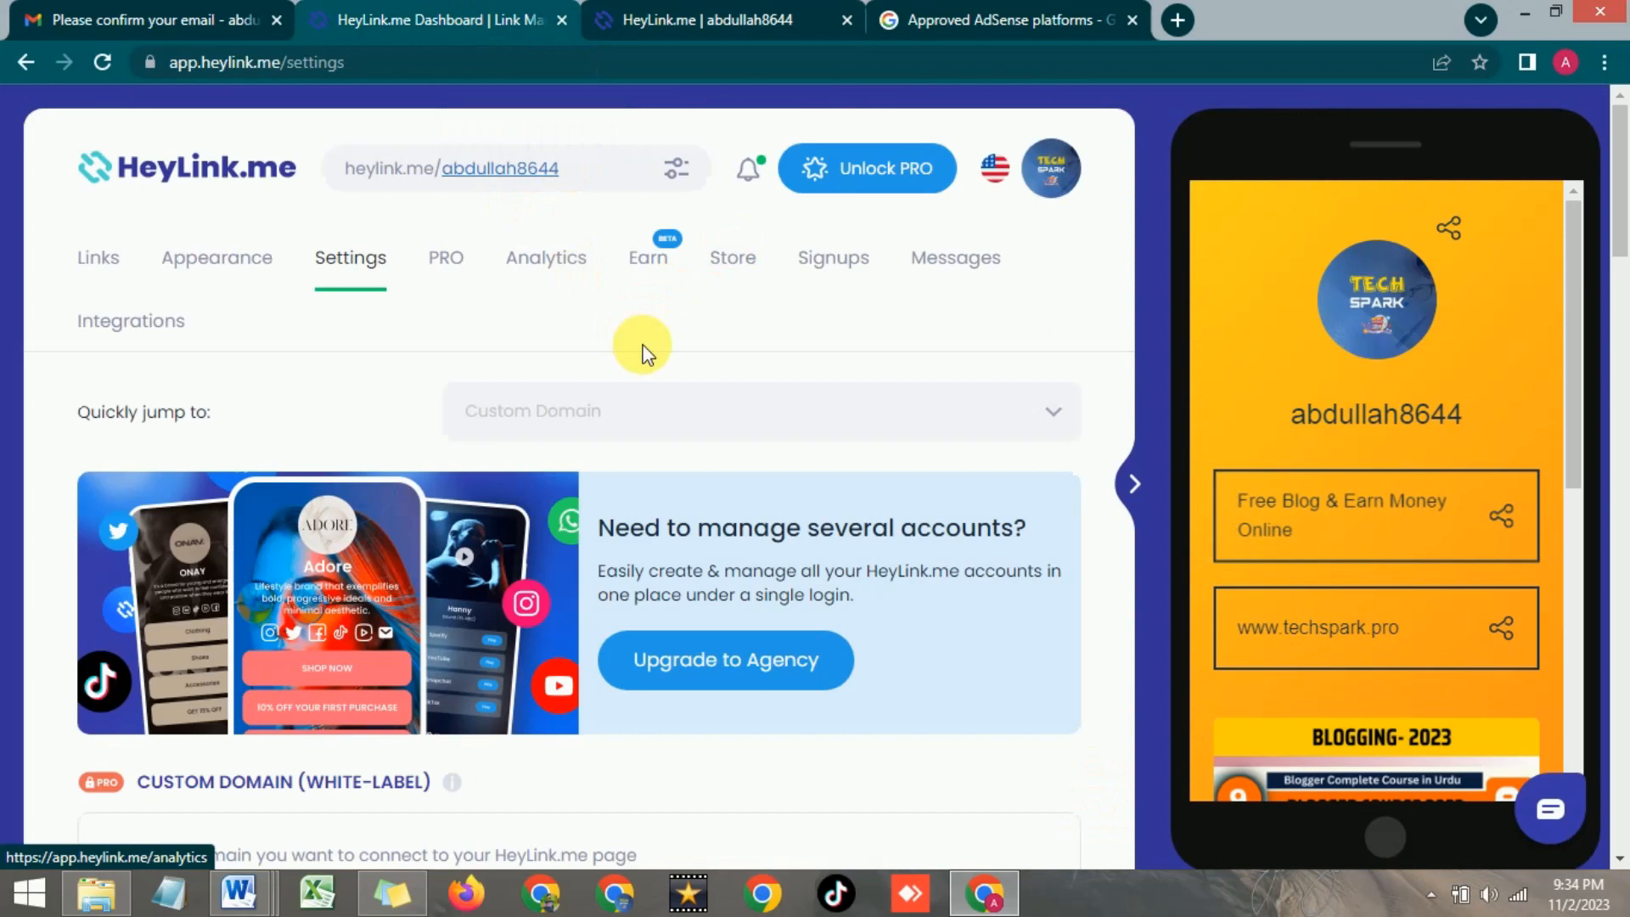
click(965, 10)
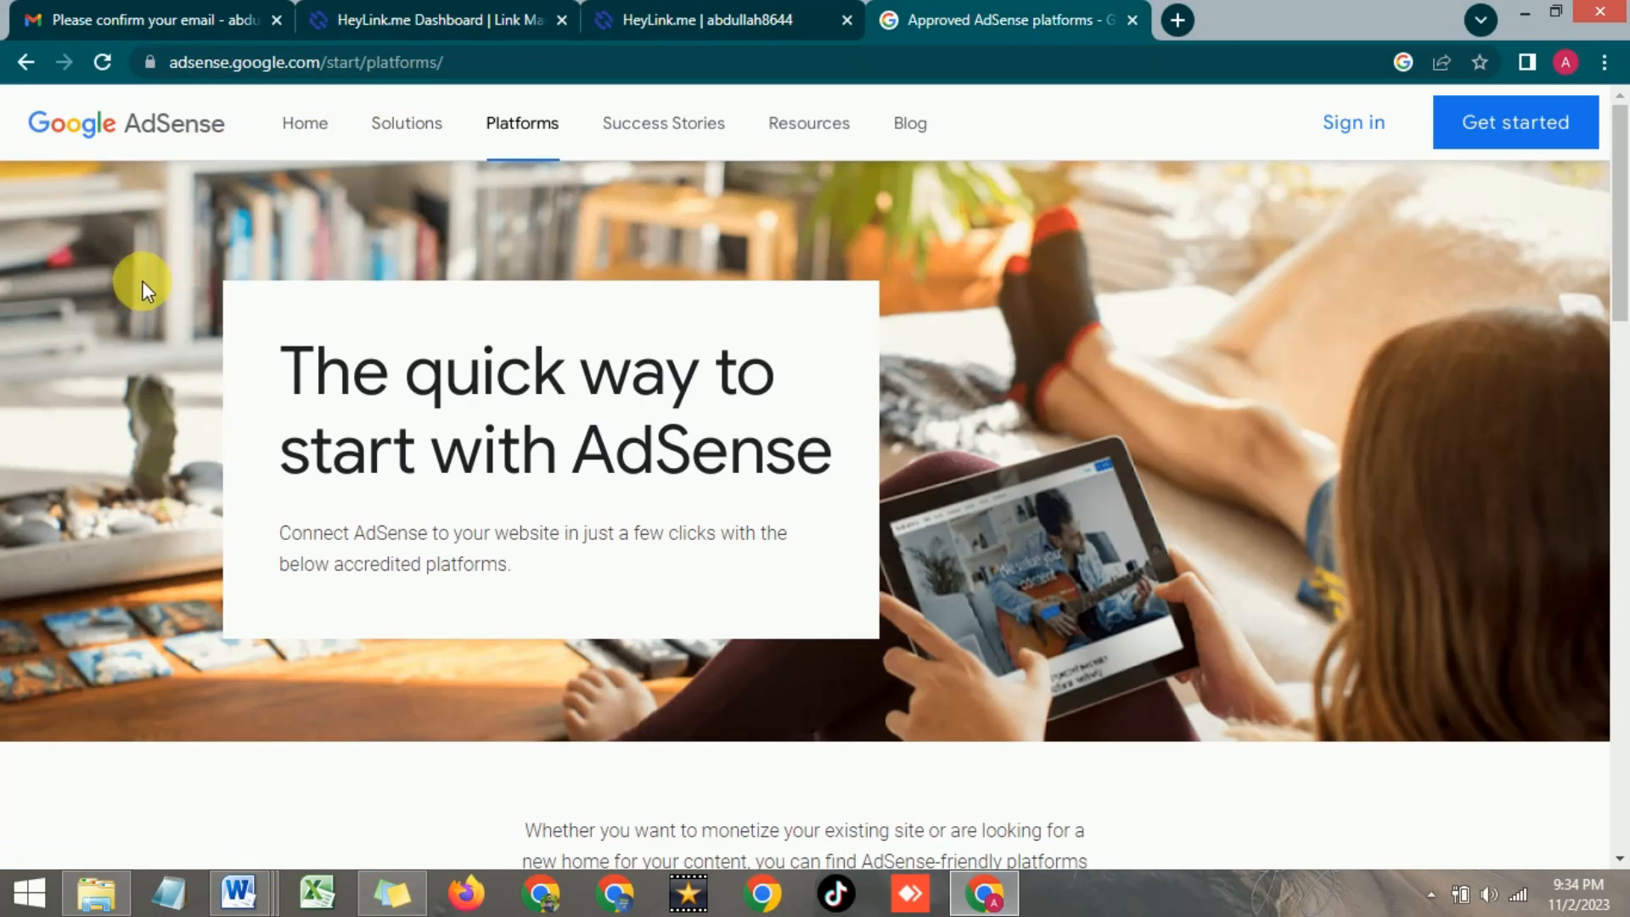
Scroll to the platform cards, highlighting the Blogger and HeyLink.me titles, and open HeyLink.me's Learn more details
scroll(141, 281, down, 3)
scroll(140, 285, down, 5)
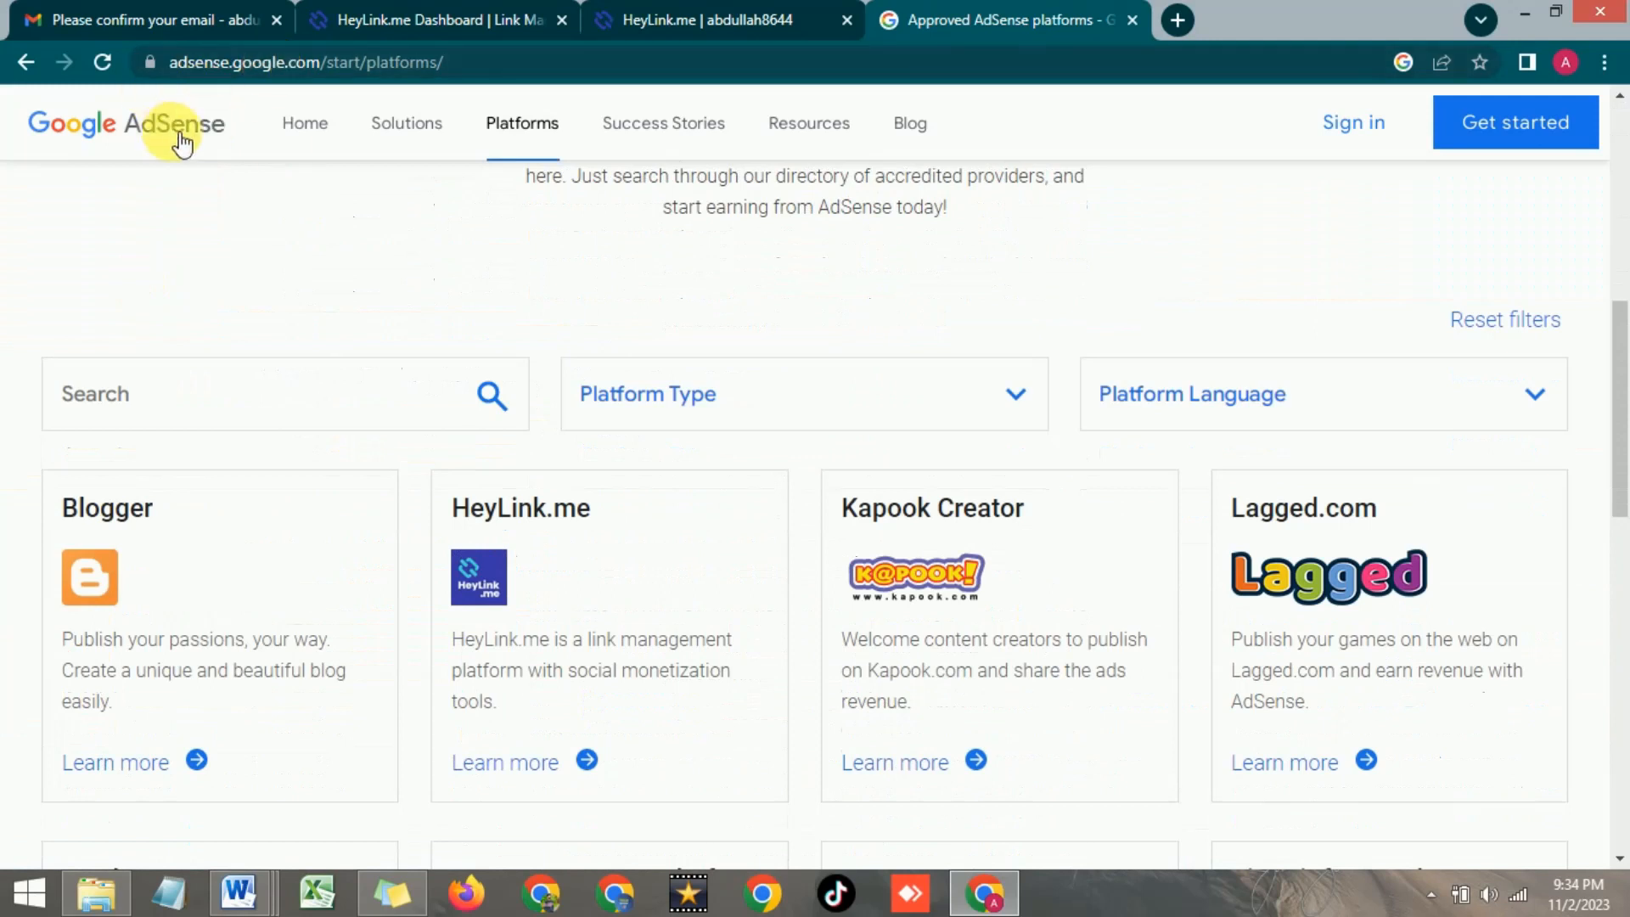
scroll(416, 348, down, 1)
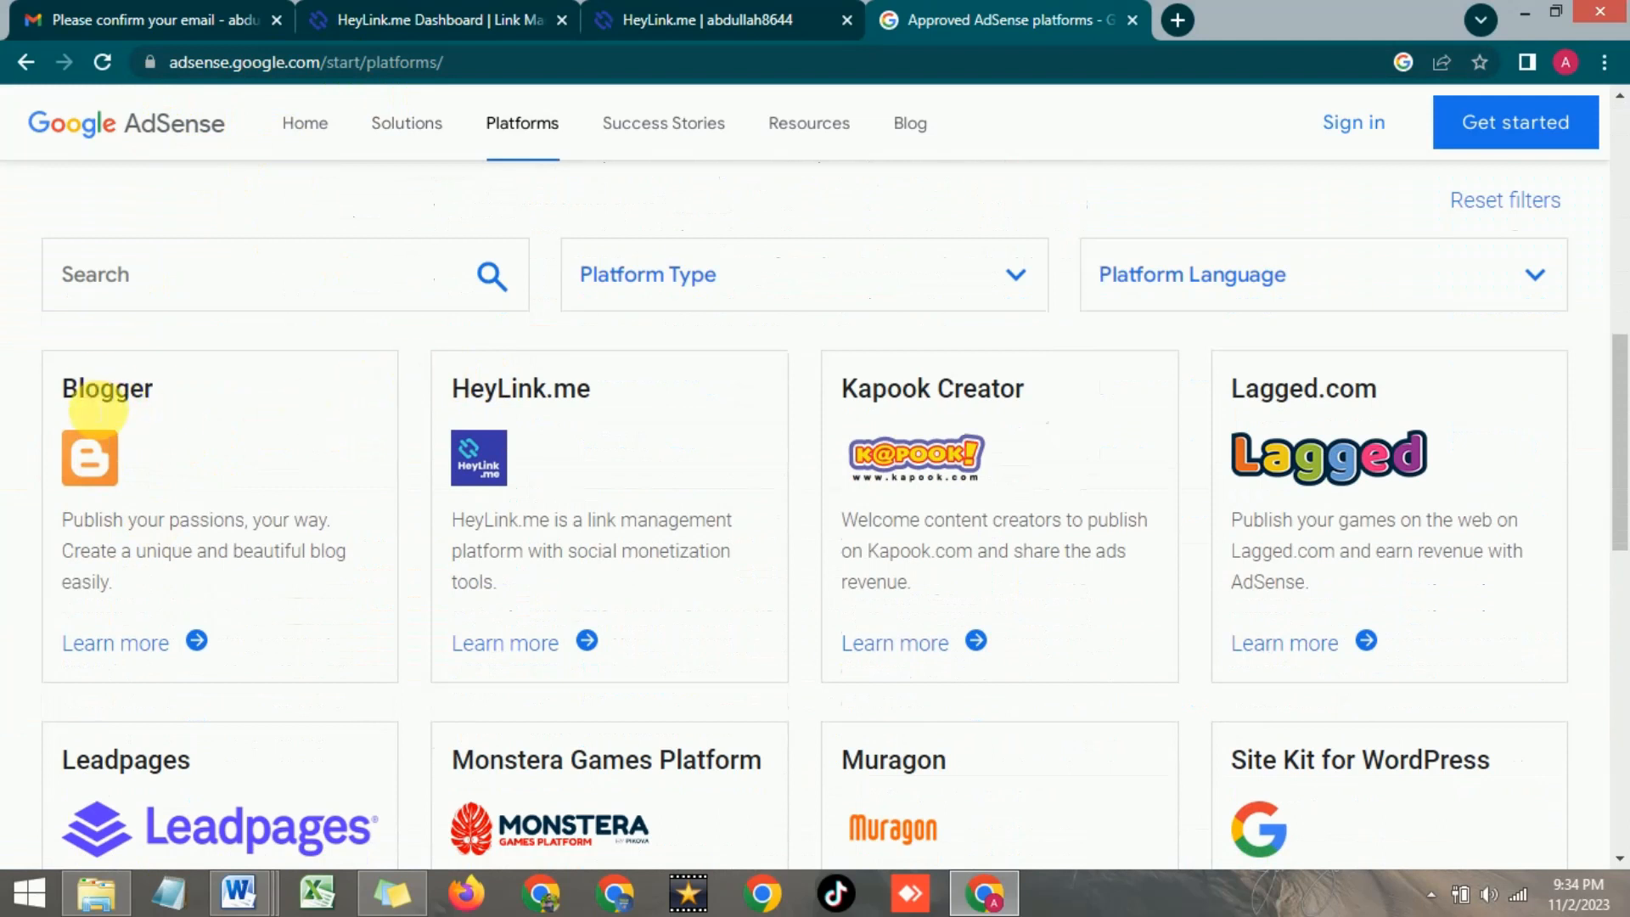
double_click(105, 395)
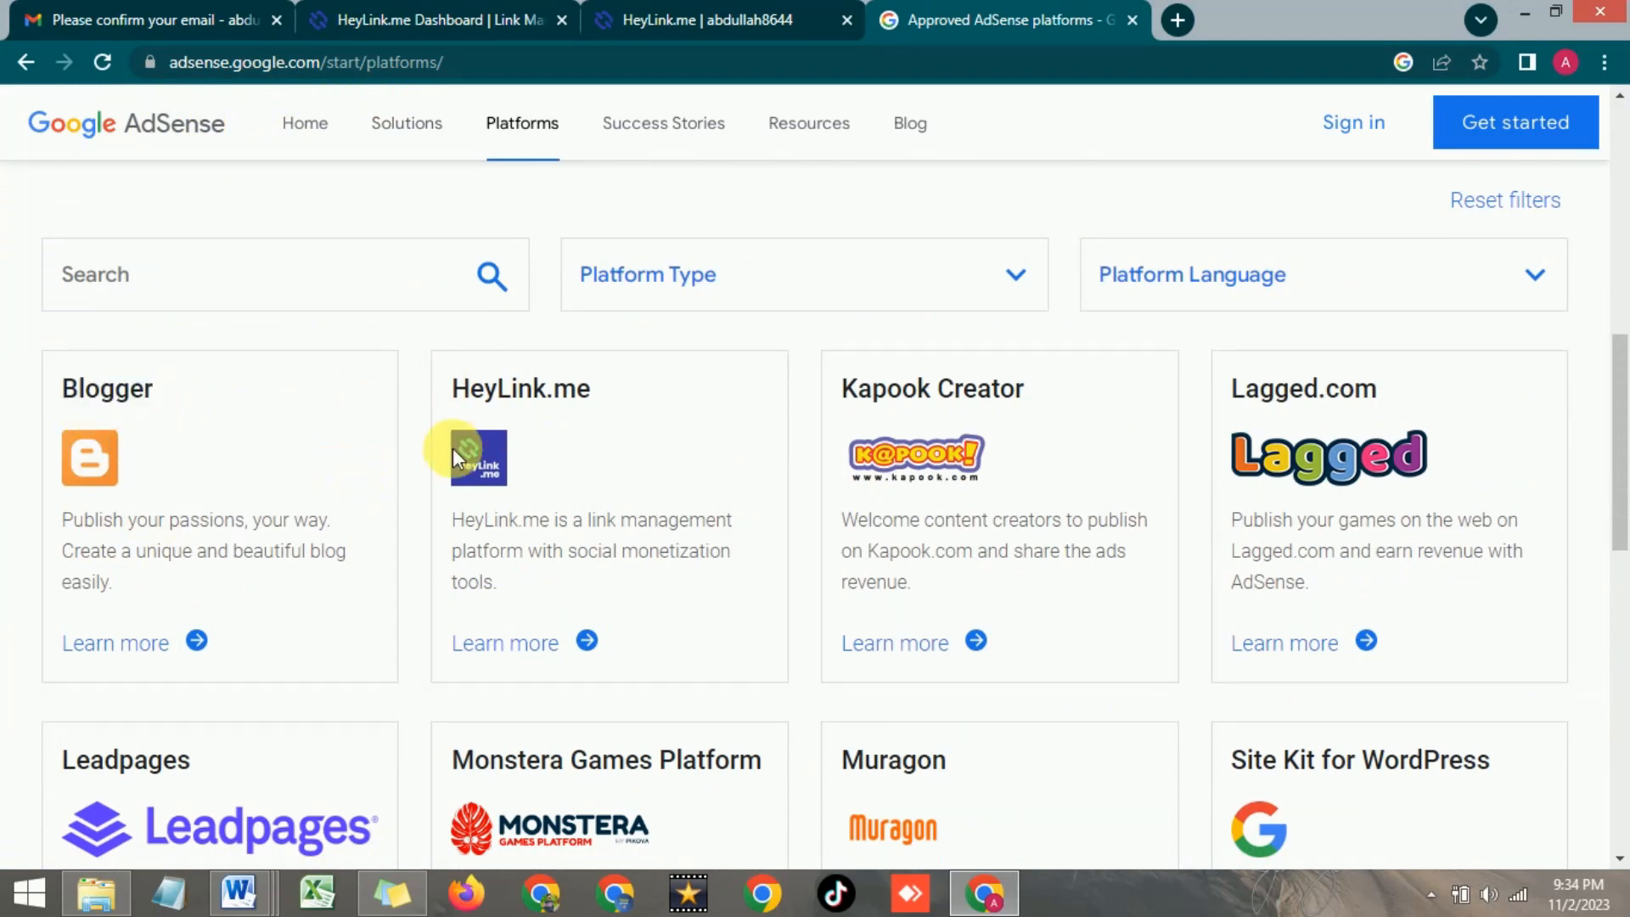
drag(463, 396, 595, 388)
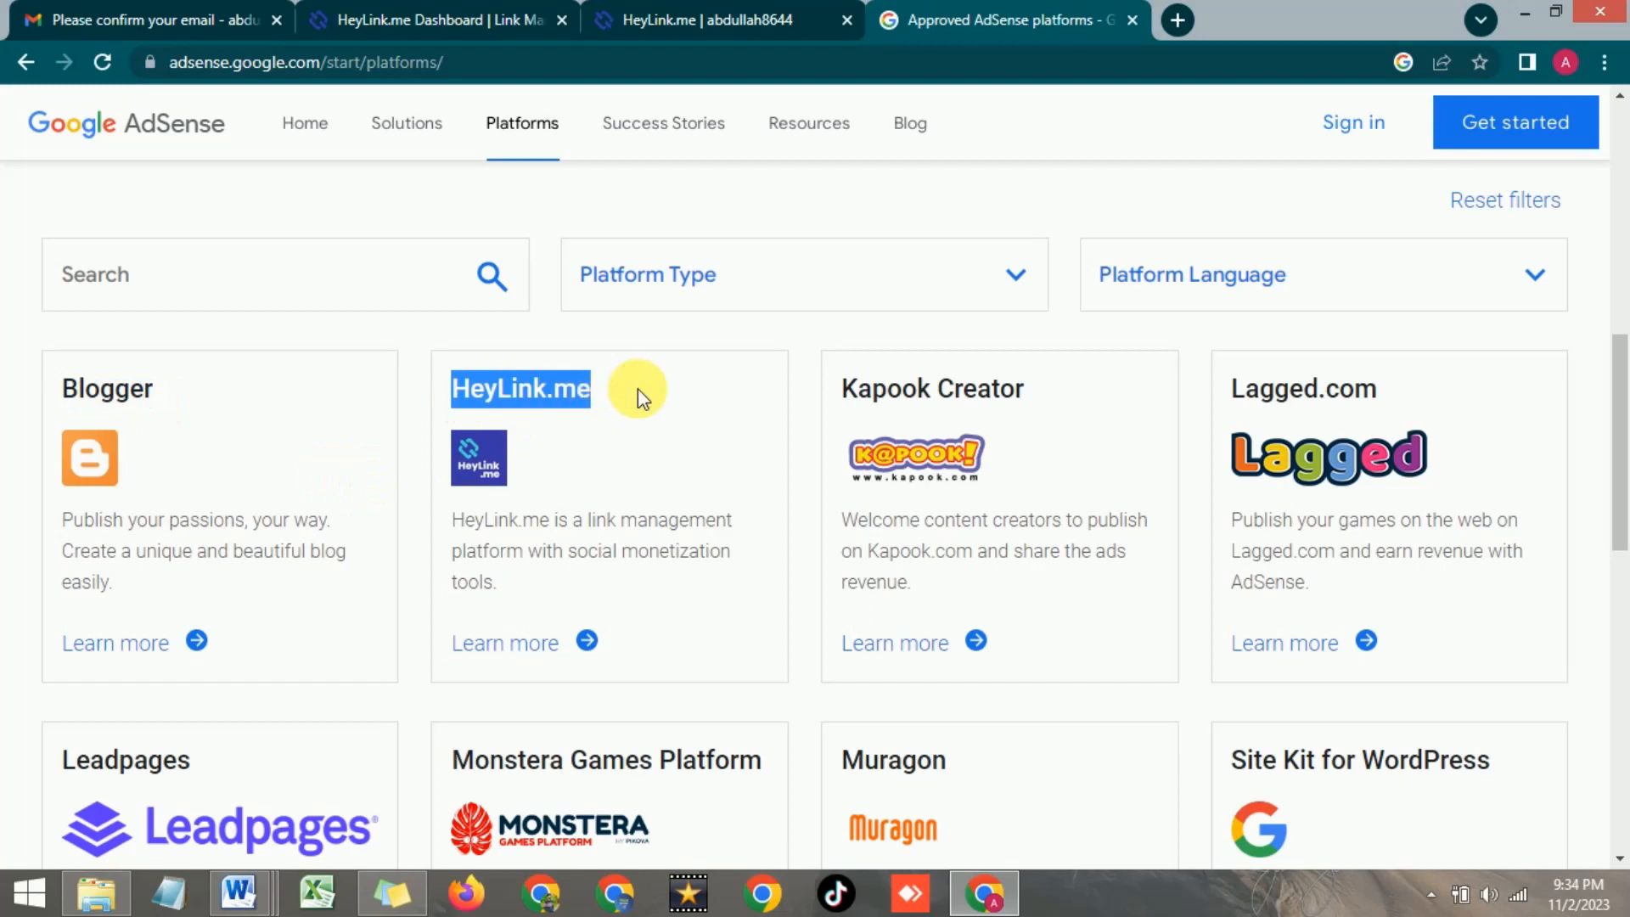
click(562, 393)
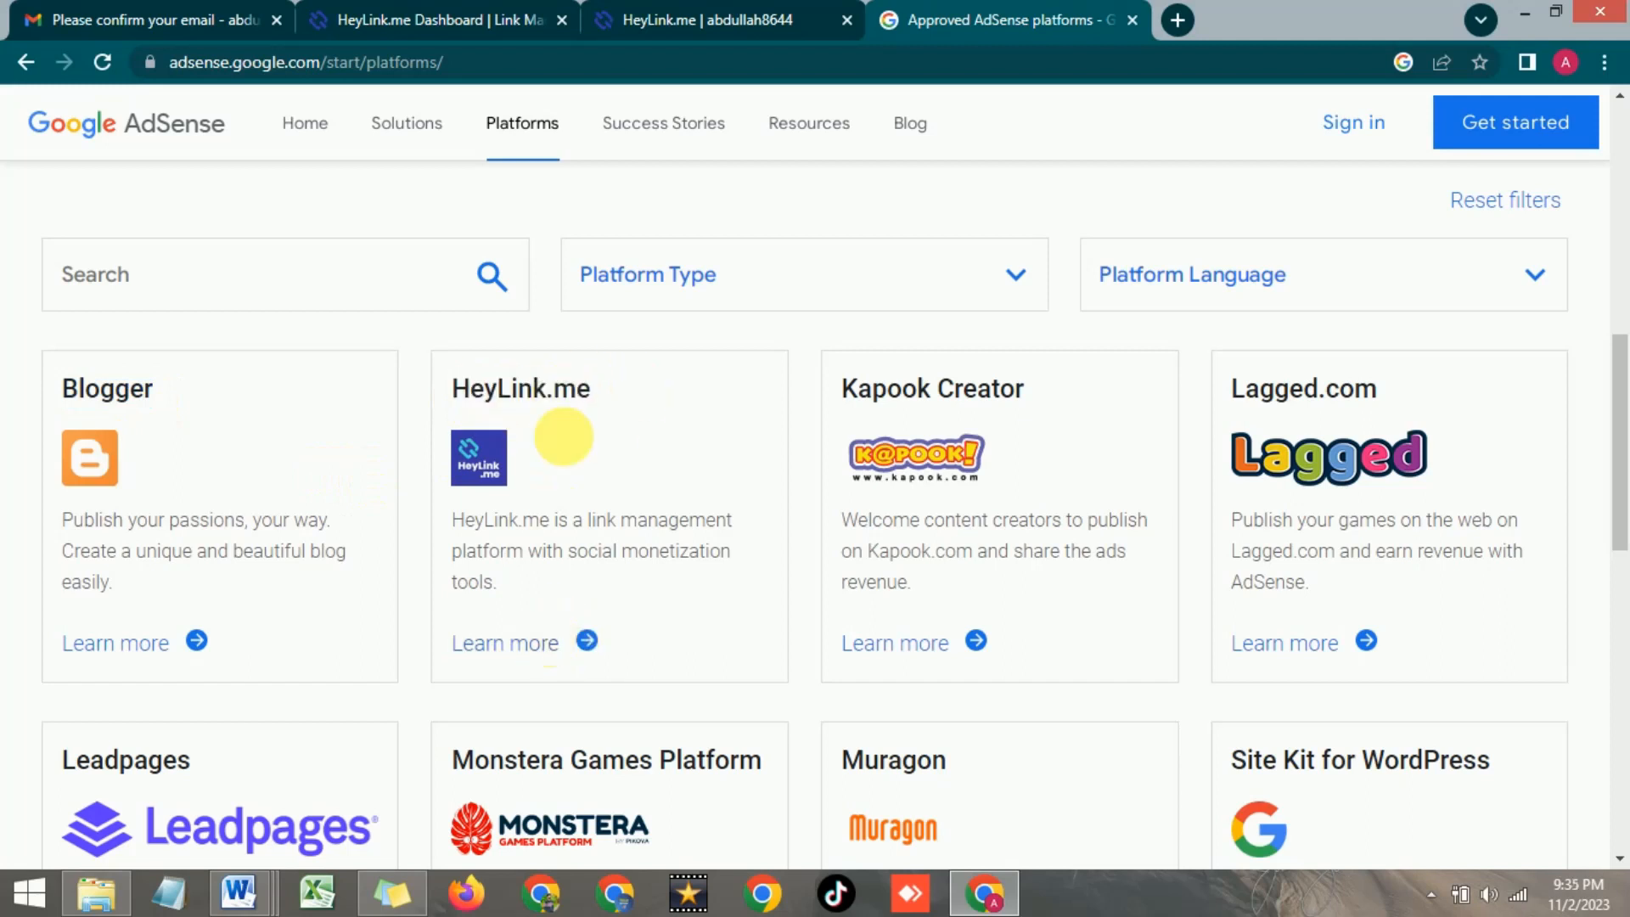
click(504, 647)
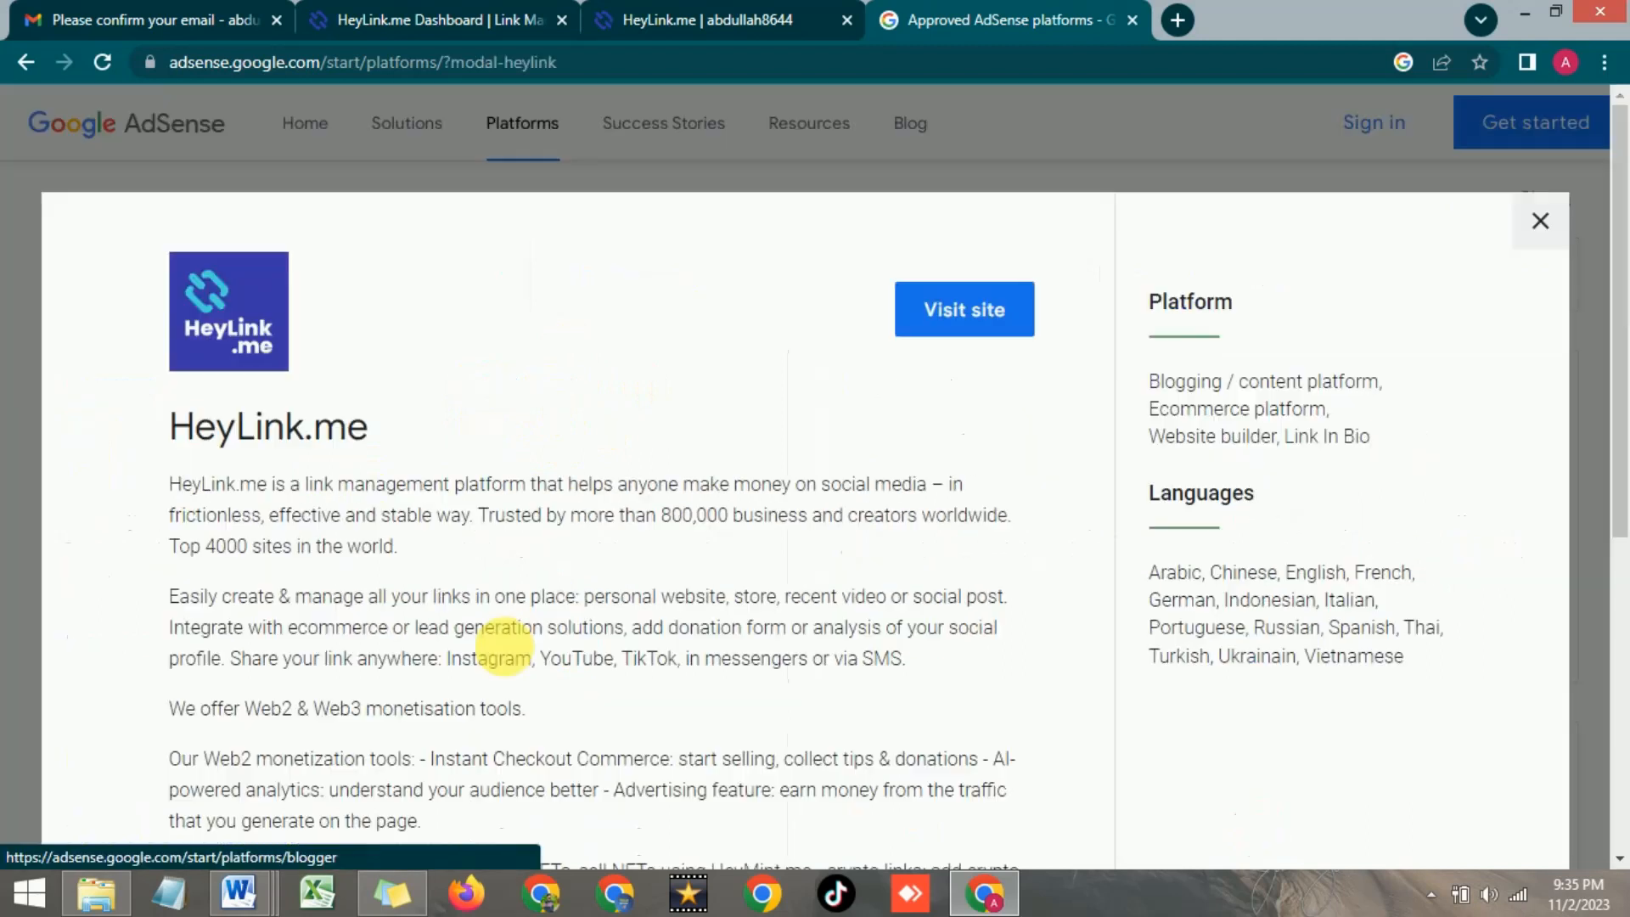
Read the HeyLink.me description, highlighting the share-anywhere sentence and viewing the phones screenshot, then return to the profile tab
scroll(554, 399, down, 3)
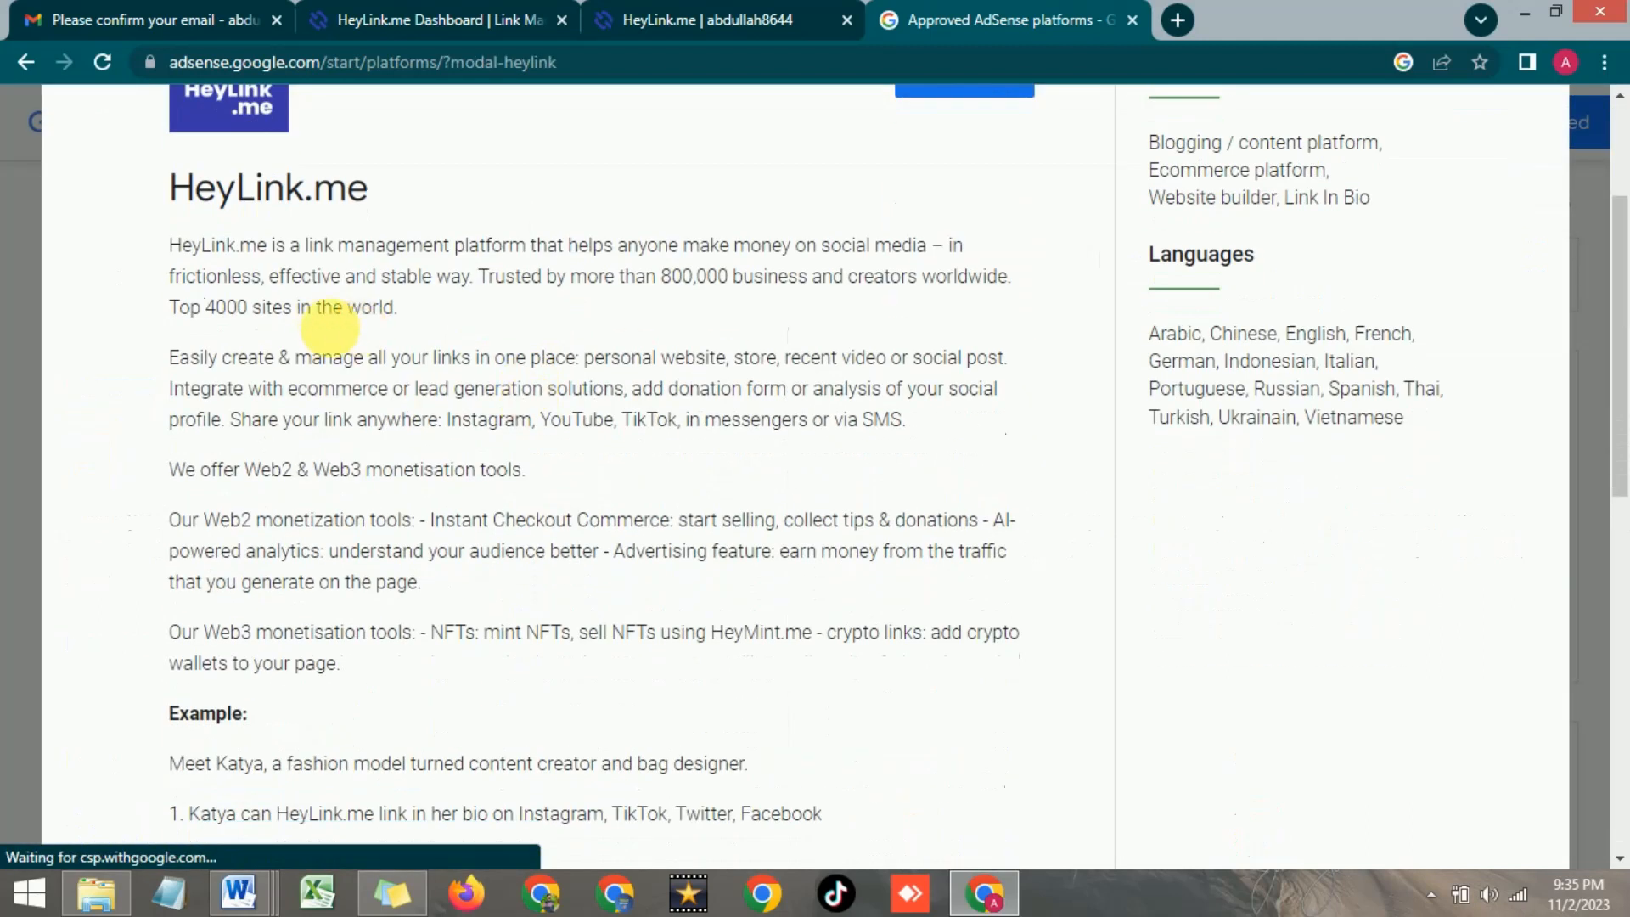
scroll(304, 333, down, 2)
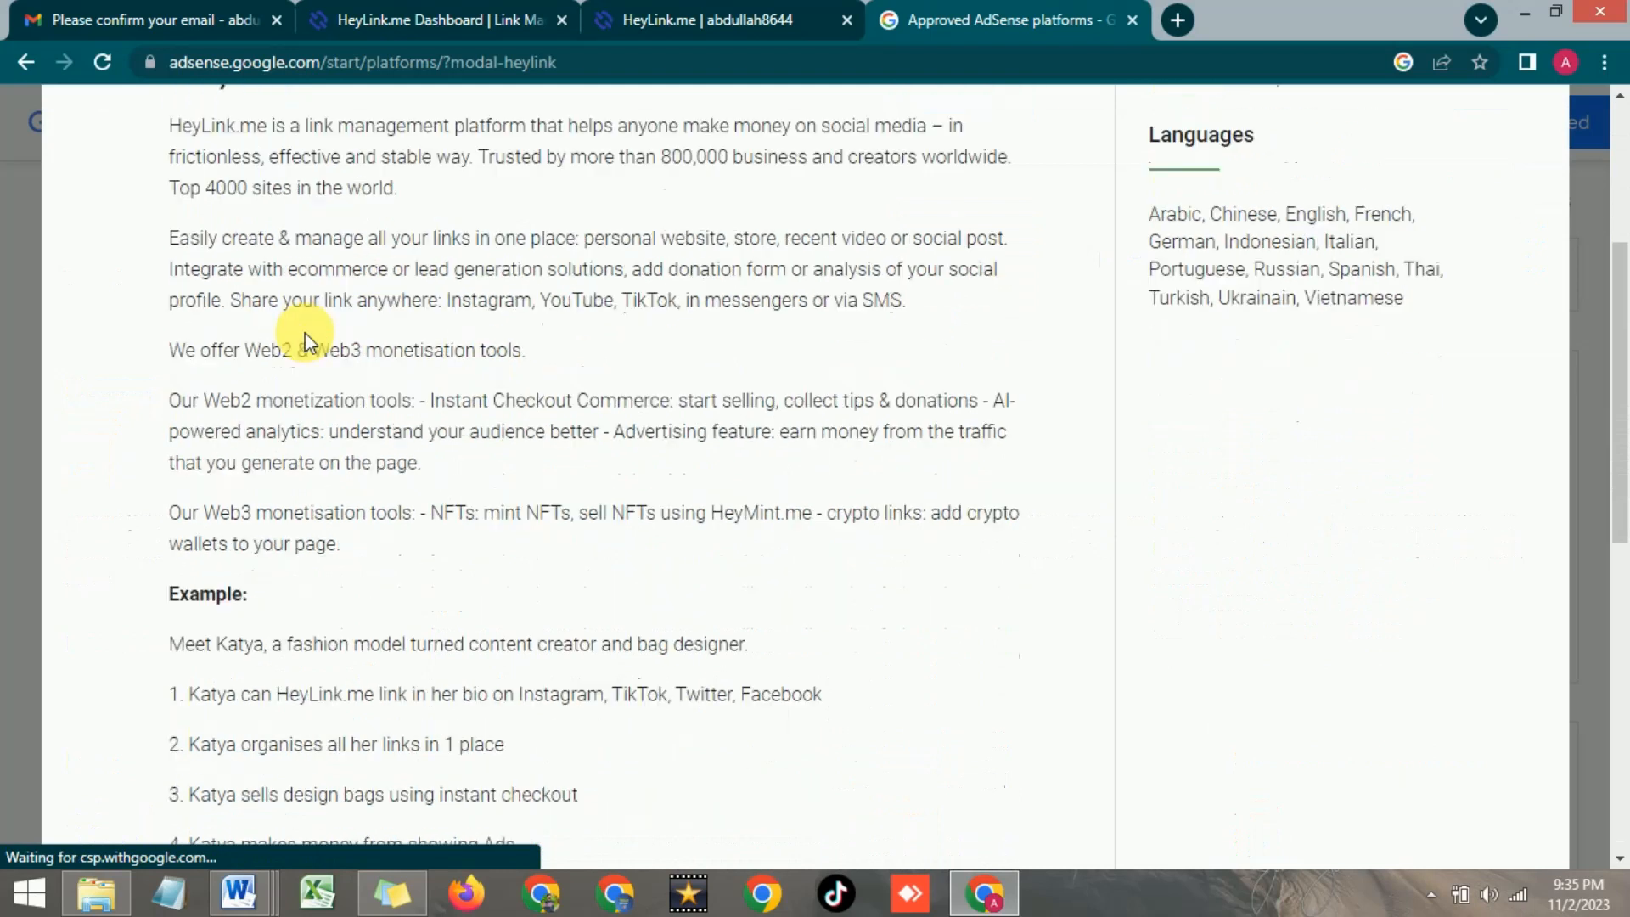
drag(243, 302, 696, 315)
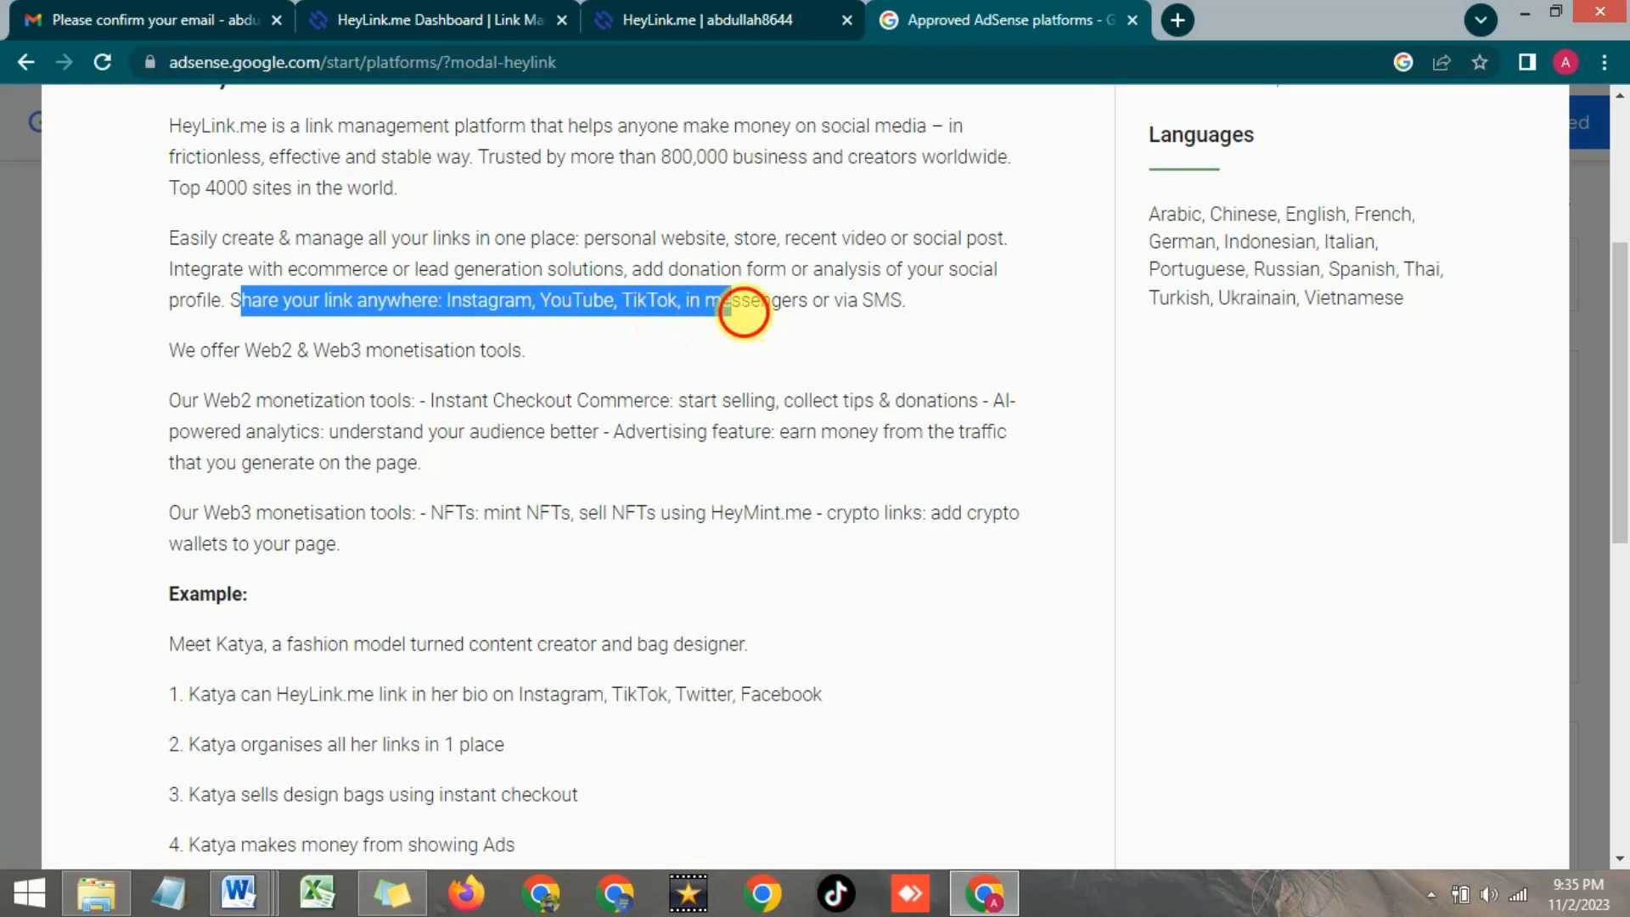
click(748, 318)
click(176, 404)
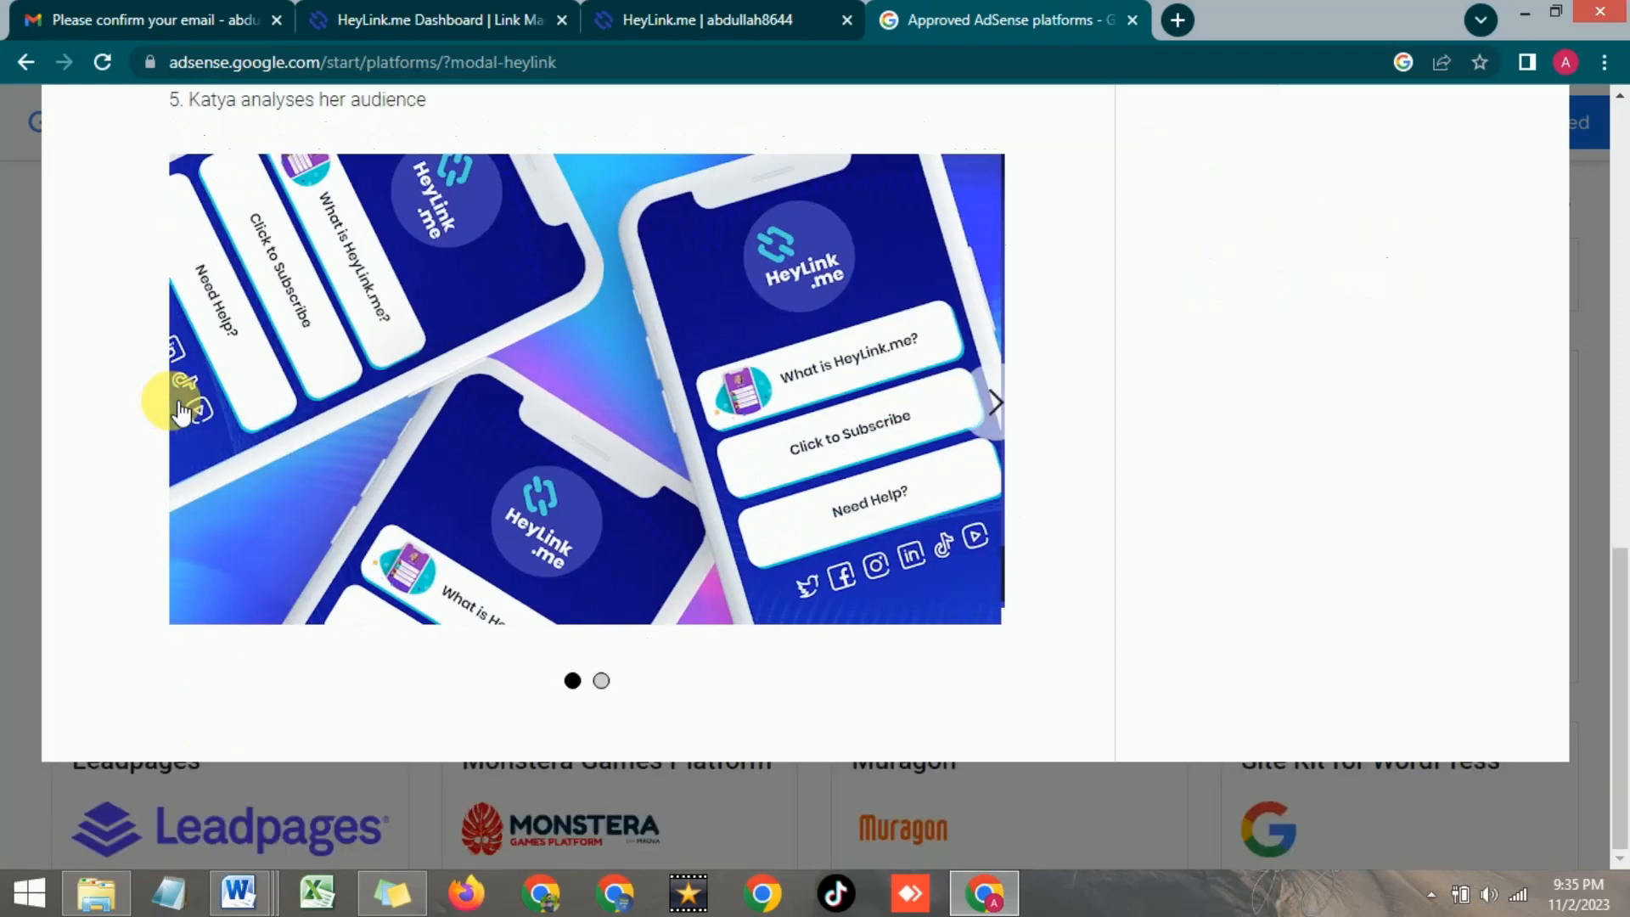
scroll(426, 436, up, 8)
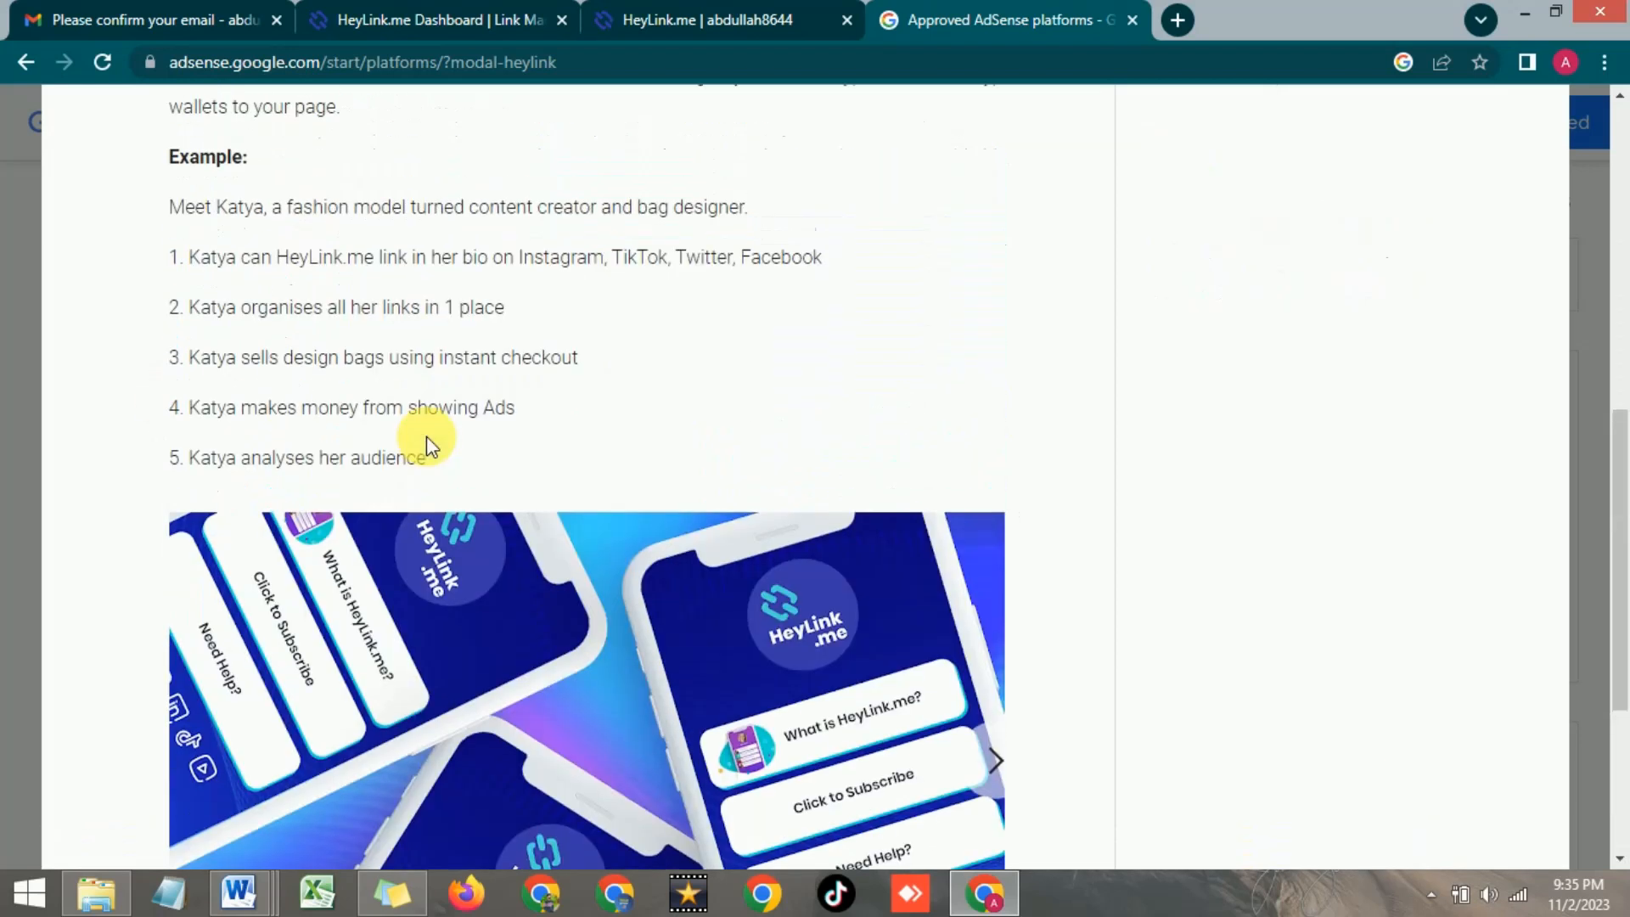
scroll(426, 435, up, 4)
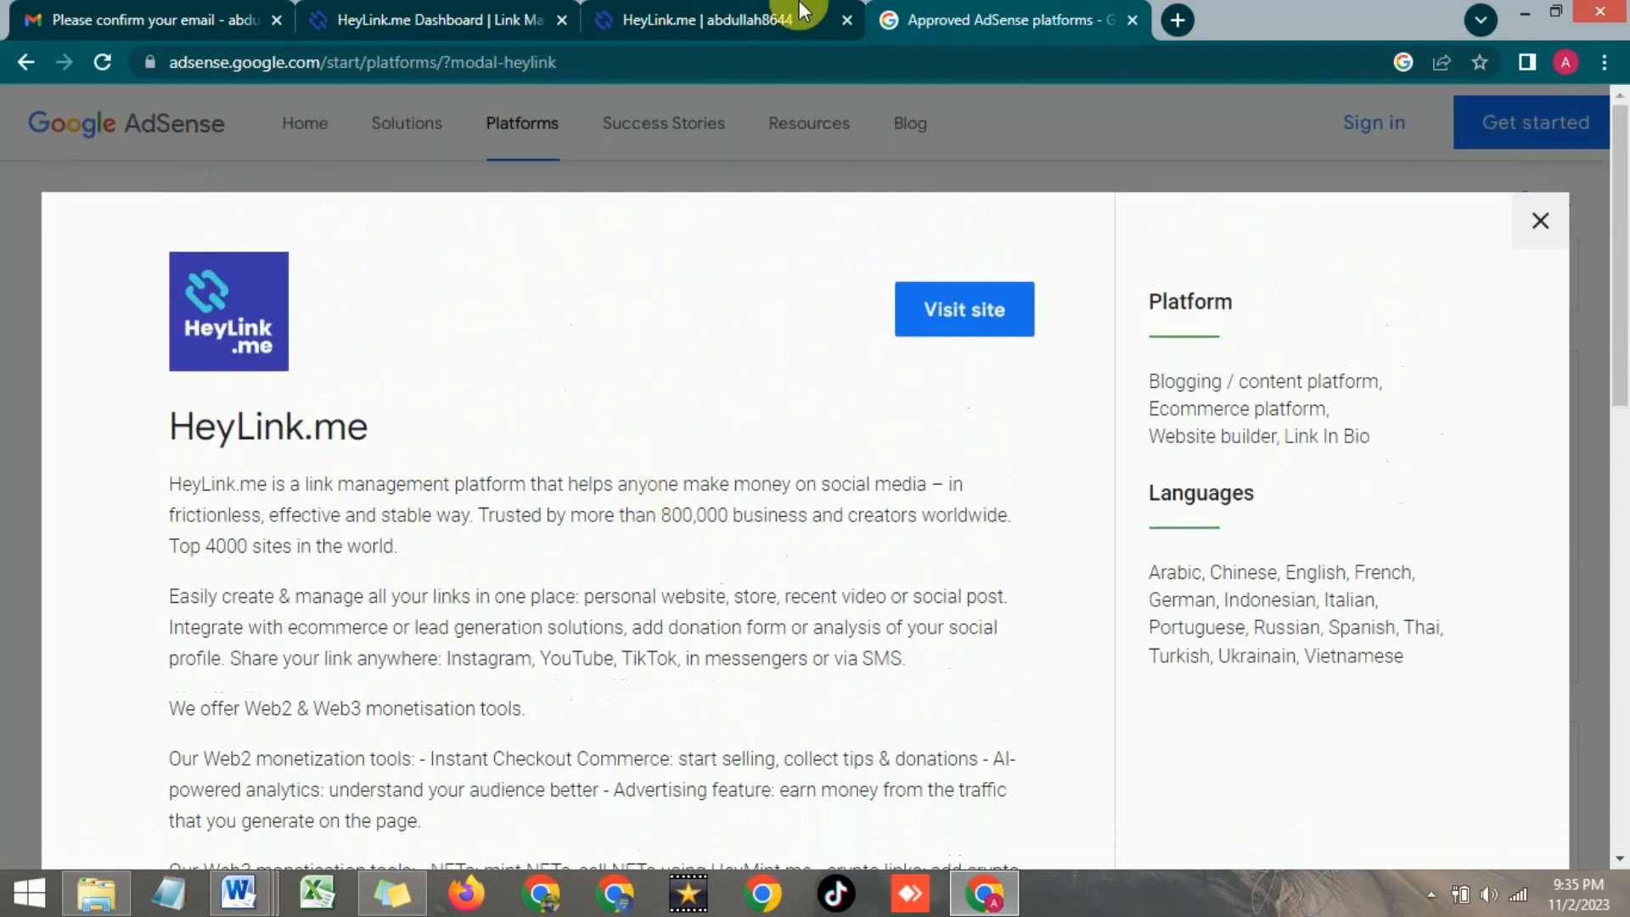
click(753, 10)
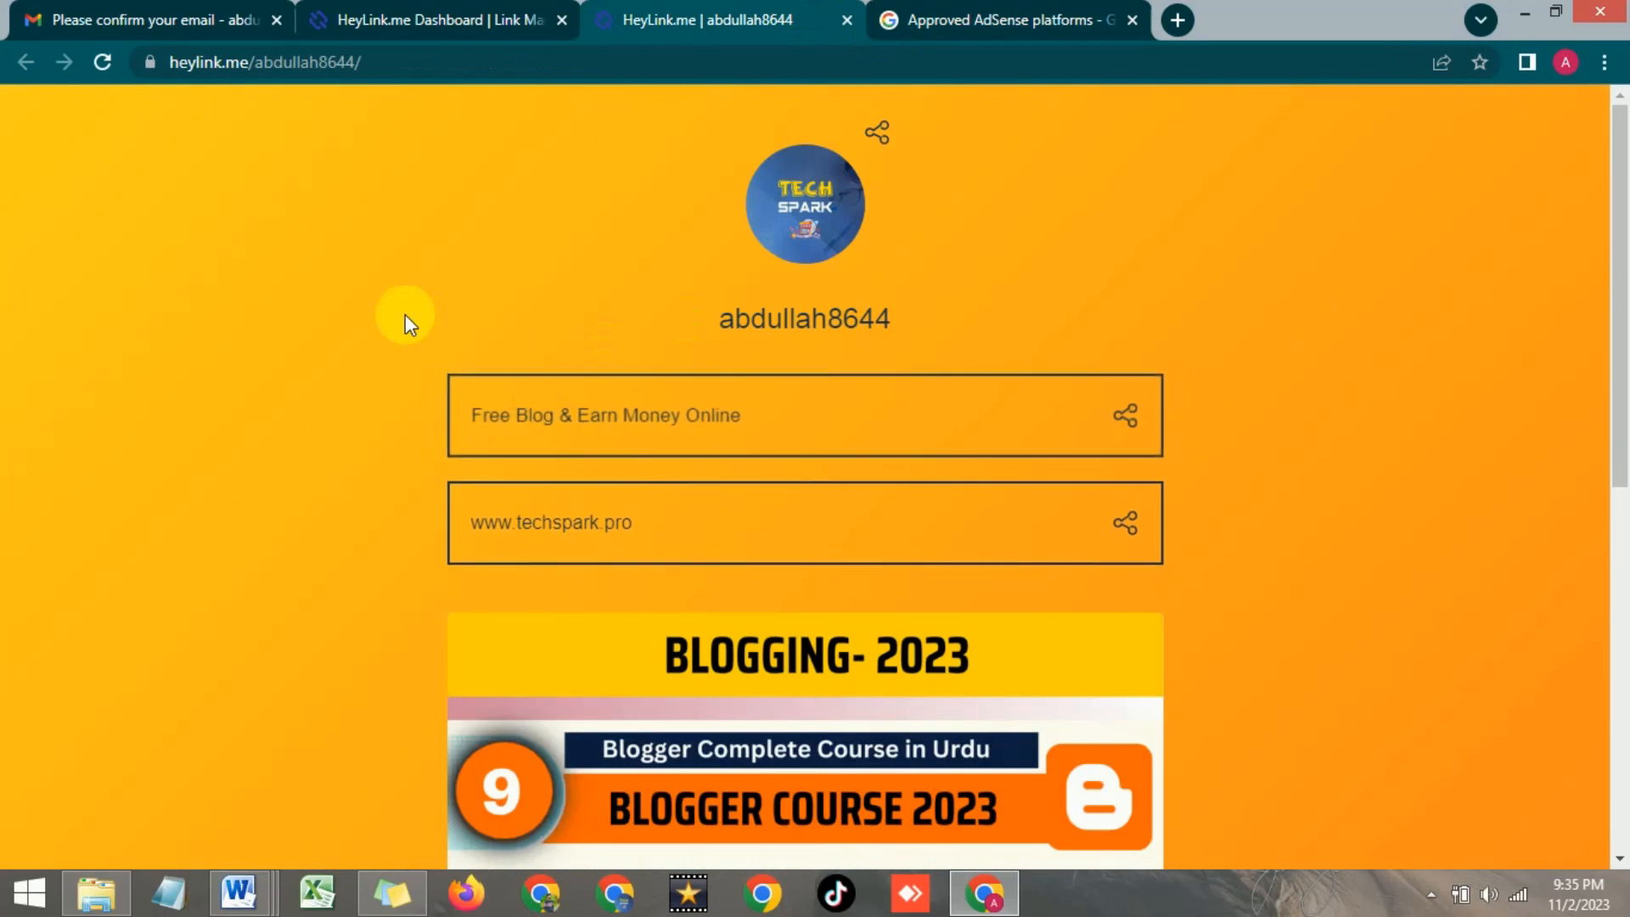
scroll(405, 314, down, 3)
scroll(405, 314, up, 3)
scroll(405, 316, down, 9)
scroll(405, 316, up, 5)
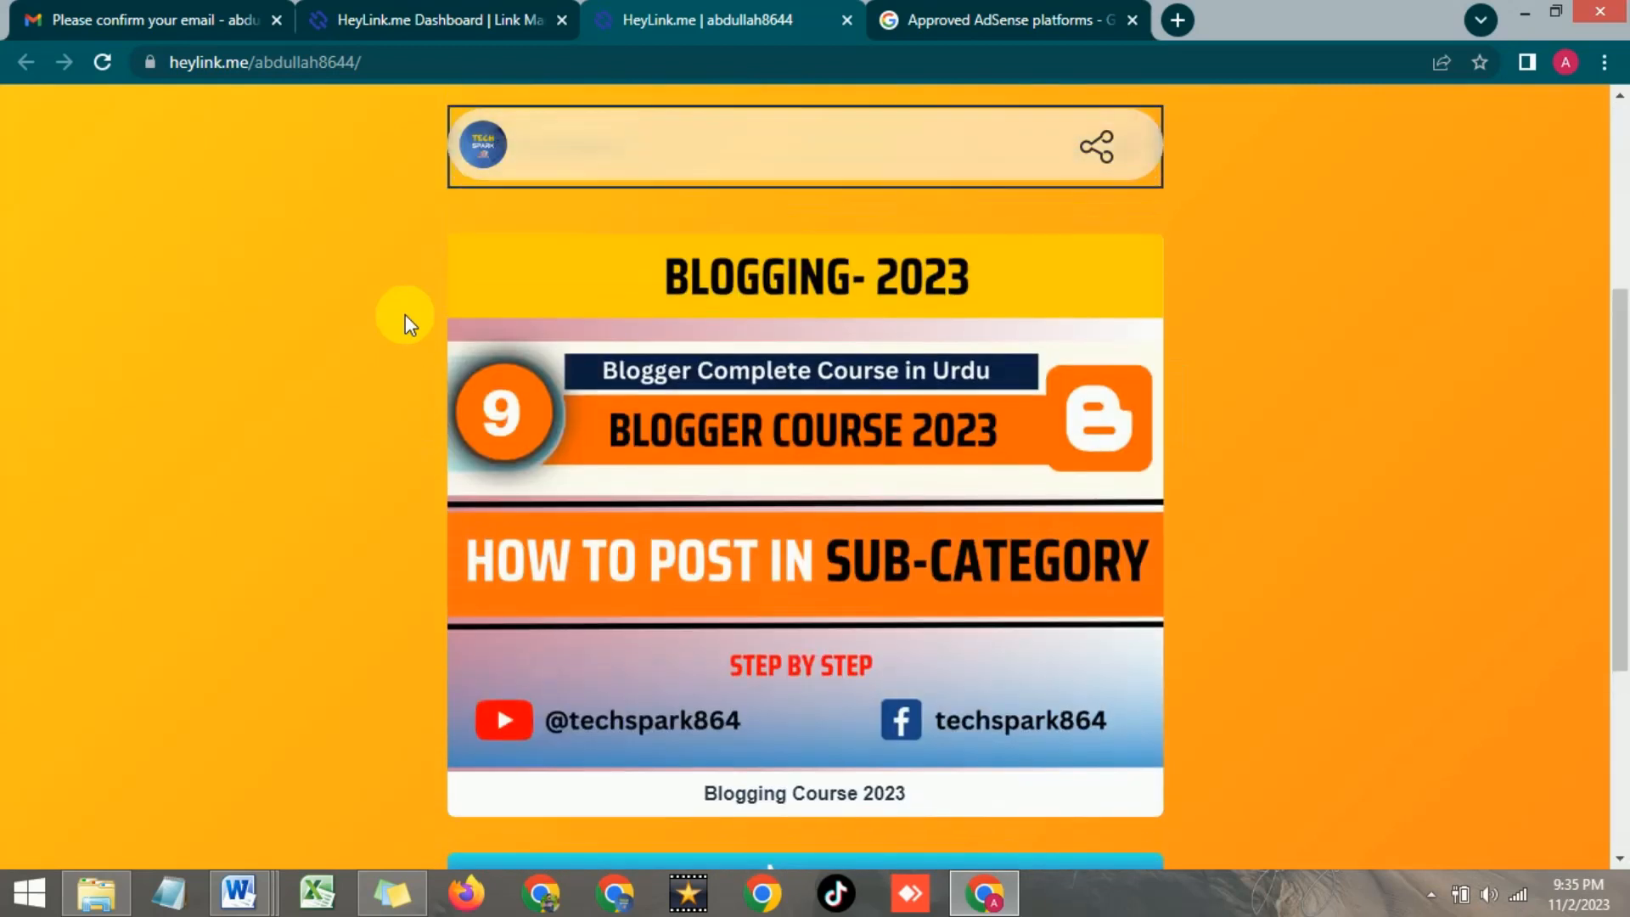
scroll(405, 314, up, 4)
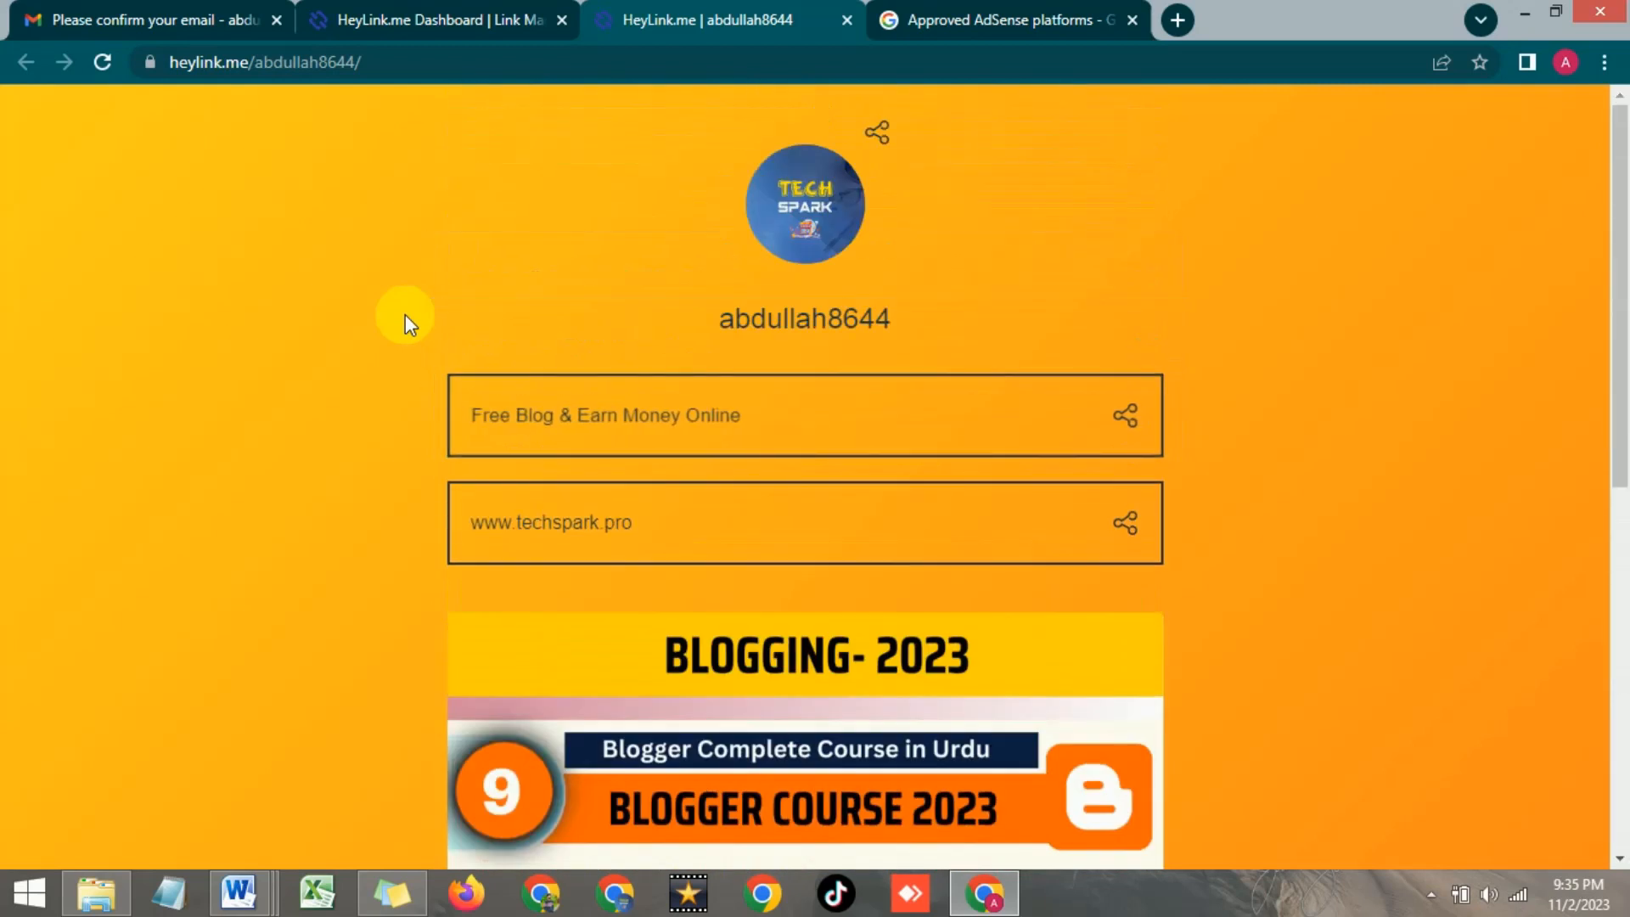